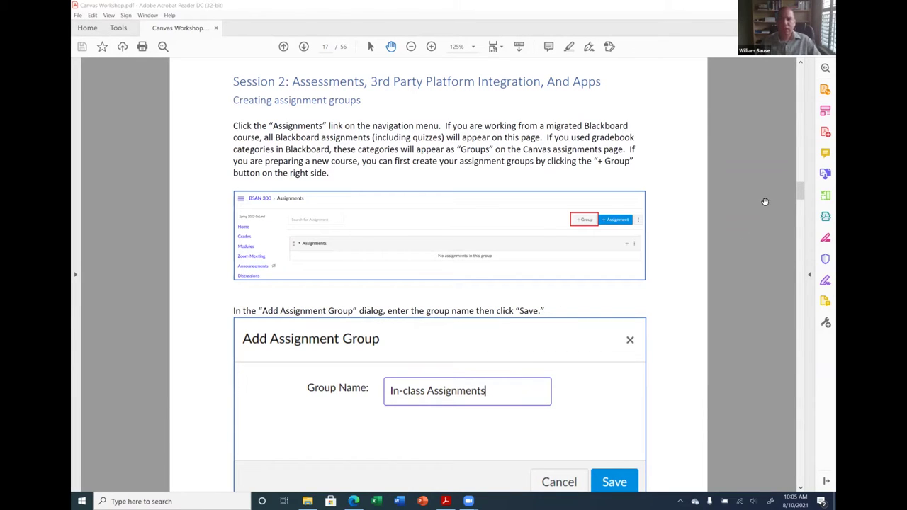
# Switch from the workshop PDF to Canvas in the browser and open the Fundamentals of Marketing and Technology (SOBA 203) course.
pyautogui.moveTo(803, 197)
pyautogui.mouseDown()
pyautogui.moveTo(802, 180)
pyautogui.moveTo(789, 190)
pyautogui.mouseUp()
pyautogui.scroll(-1, 425, 152)
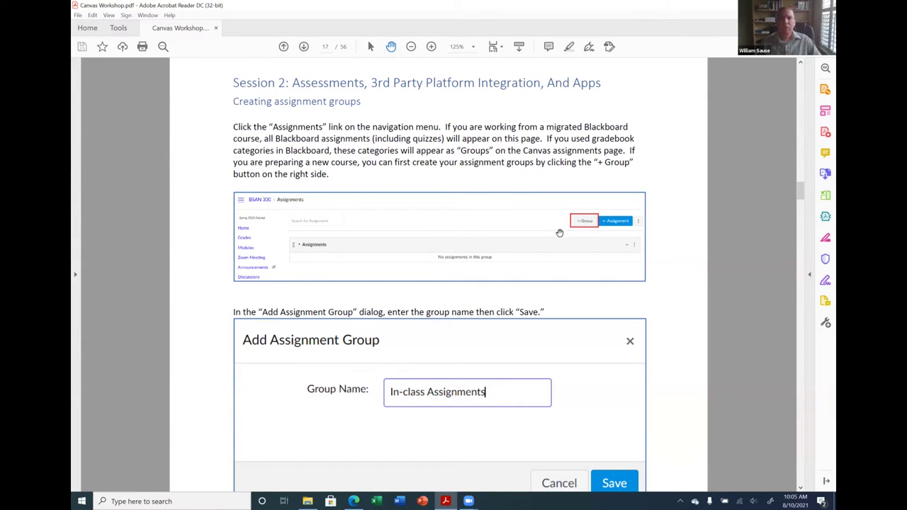
pyautogui.click(582, 499)
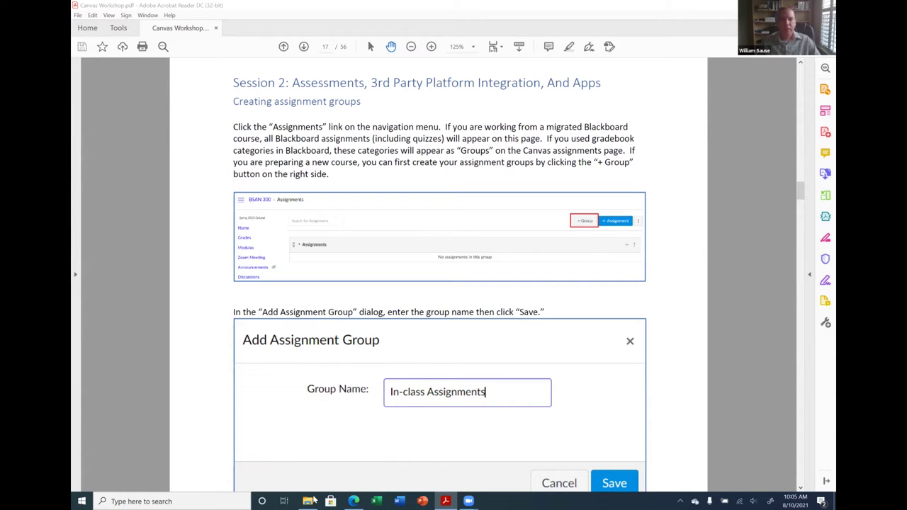
pyautogui.click(354, 501)
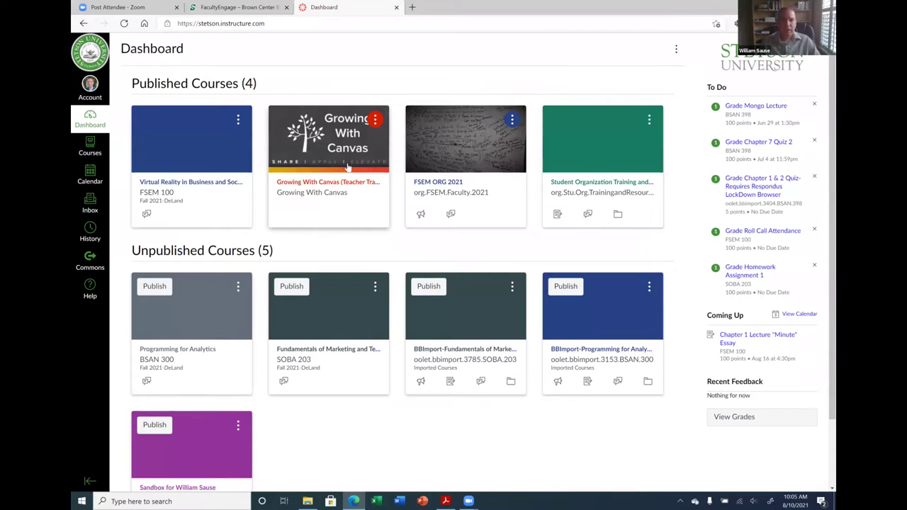
pyautogui.click(292, 352)
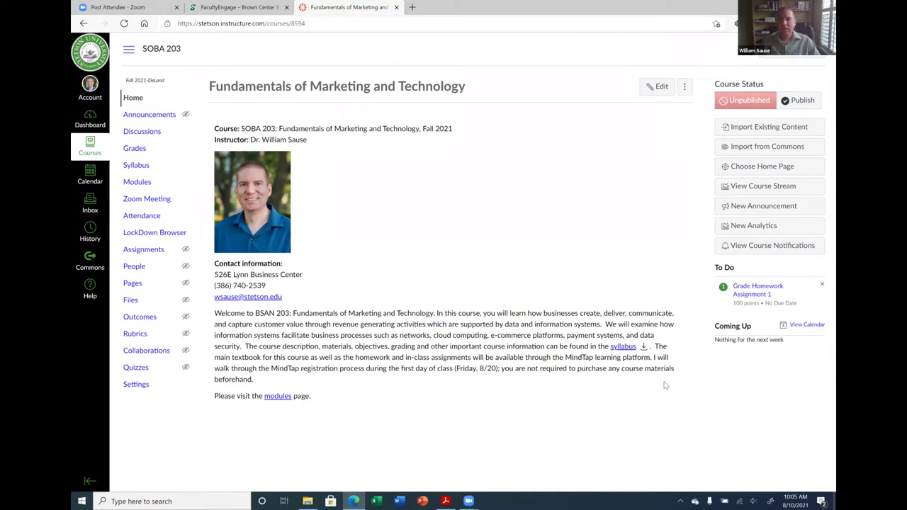
# Open the course's Modules page and review how the weekly modules are structured.
pyautogui.click(131, 181)
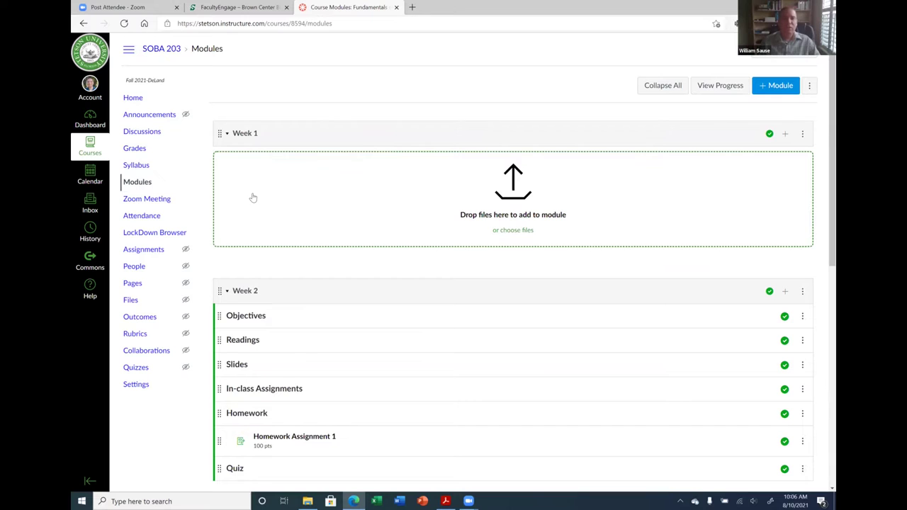
pyautogui.scroll(-1, 396, 322)
pyautogui.scroll(-2, 404, 325)
pyautogui.scroll(1, 439, 270)
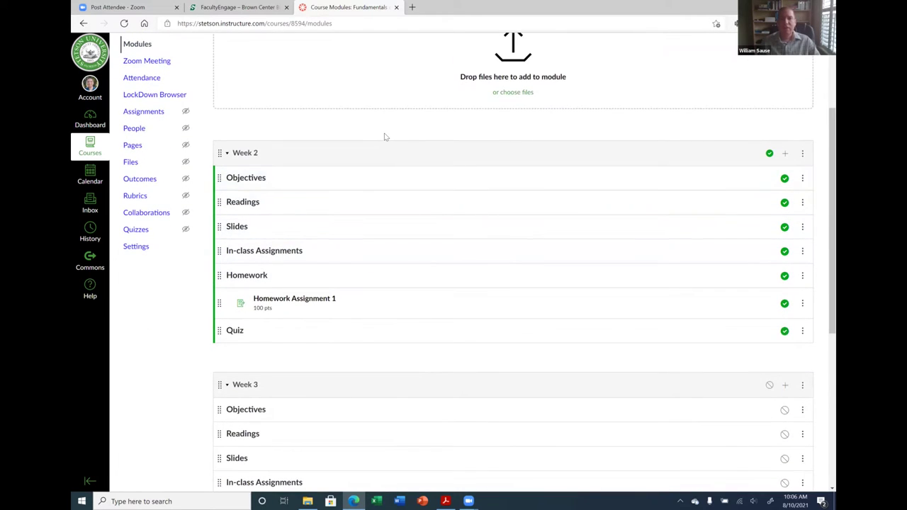
pyautogui.scroll(1, 384, 137)
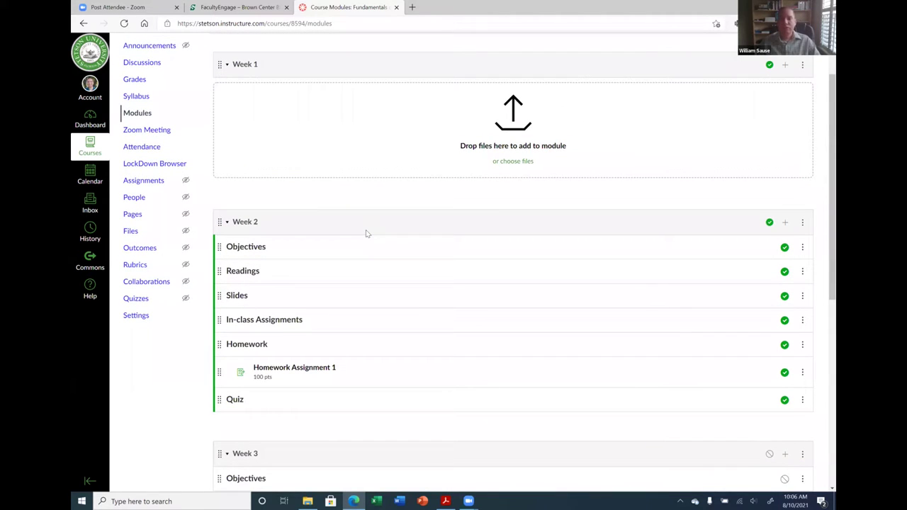
pyautogui.scroll(2, 267, 168)
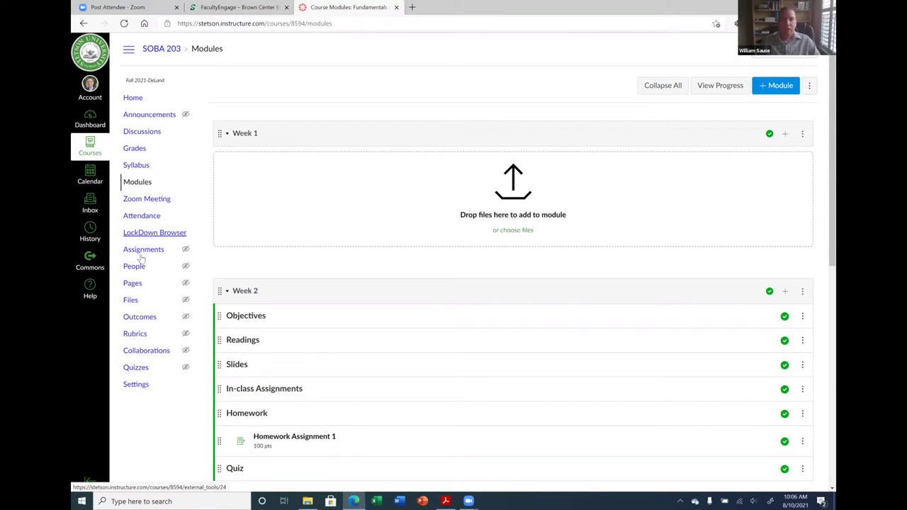
# Open the Welcome front page in the editor, review its content without changes, and return to the list of all pages.
pyautogui.click(132, 283)
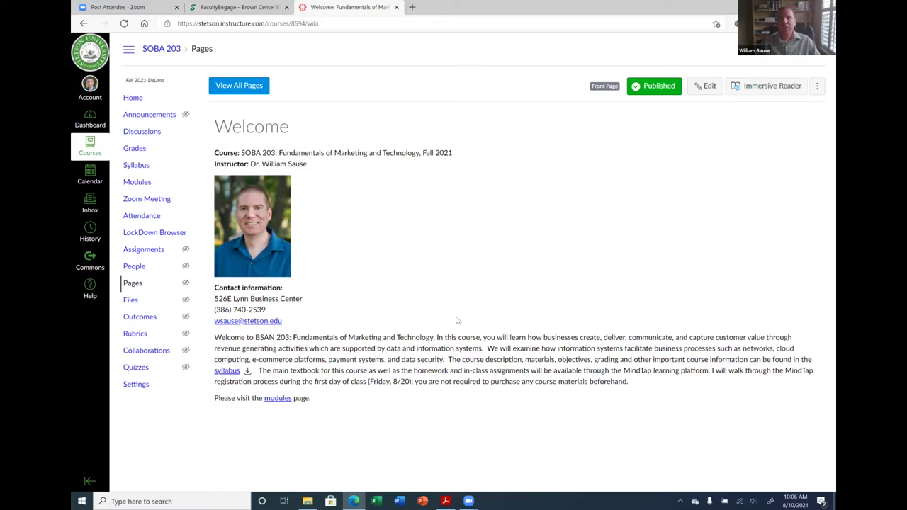
pyautogui.click(707, 87)
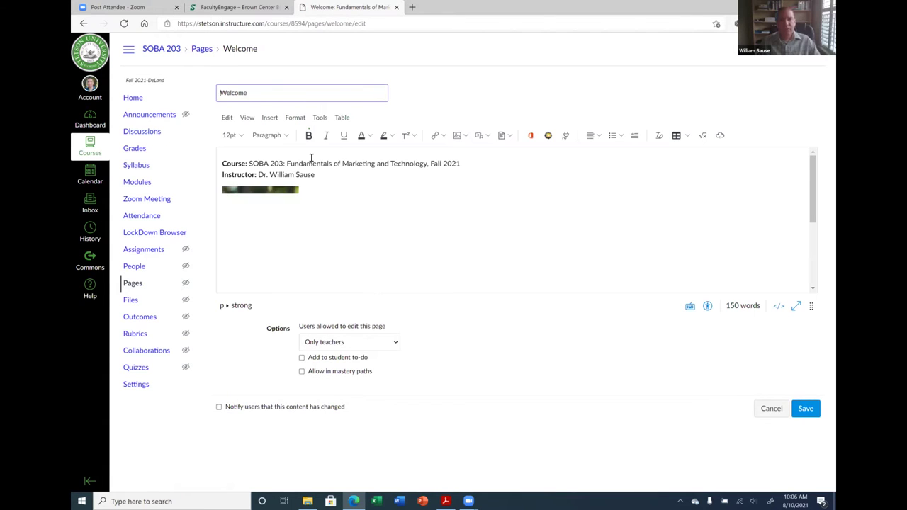
pyautogui.scroll(-5, 409, 213)
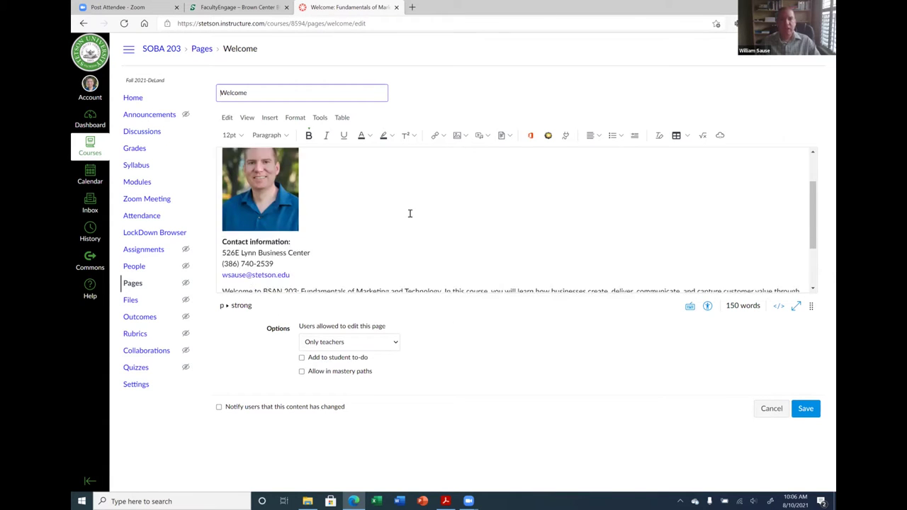
pyautogui.scroll(5, 418, 263)
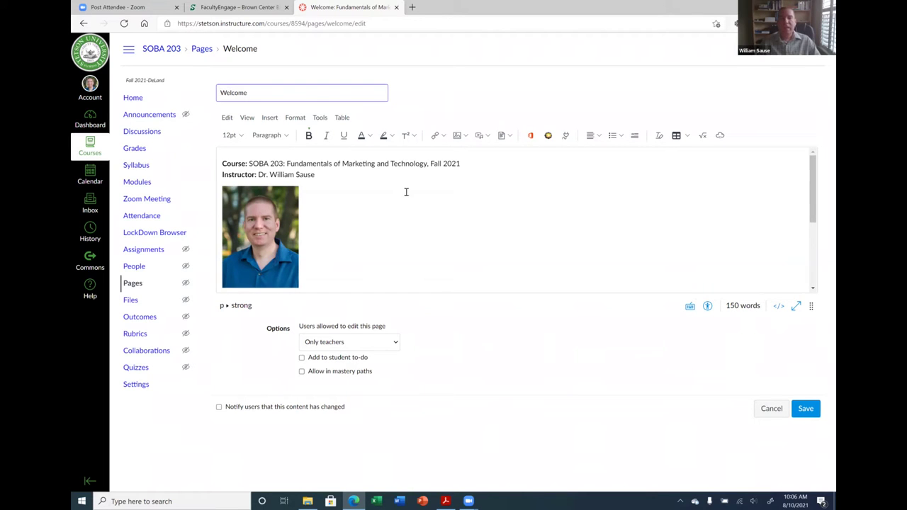
pyautogui.scroll(-3, 415, 227)
pyautogui.scroll(4, 415, 226)
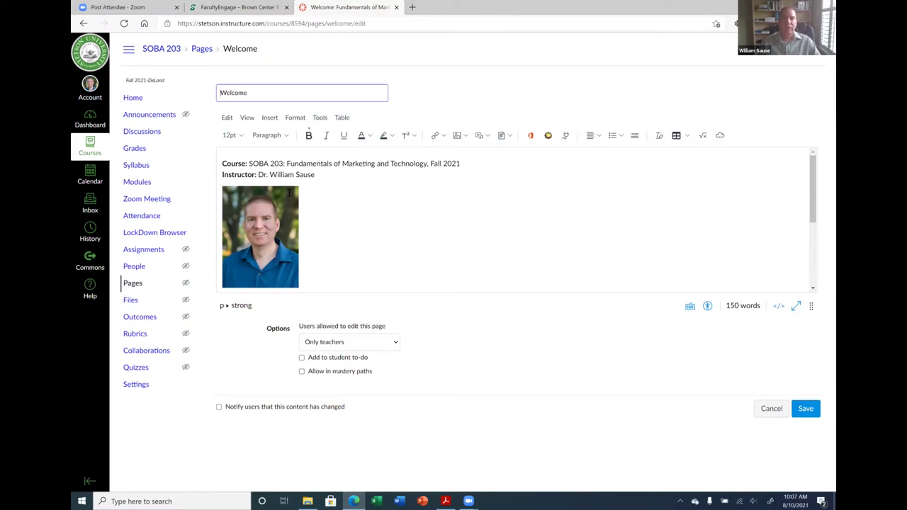
pyautogui.click(209, 55)
pyautogui.click(498, 74)
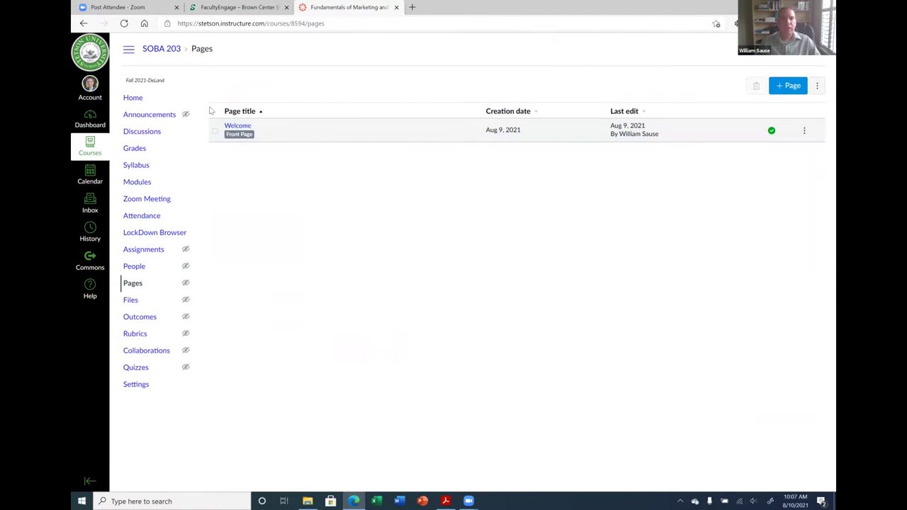
# Return to the course home page and follow its modules link to review the Week 2 module's contents.
pyautogui.click(146, 100)
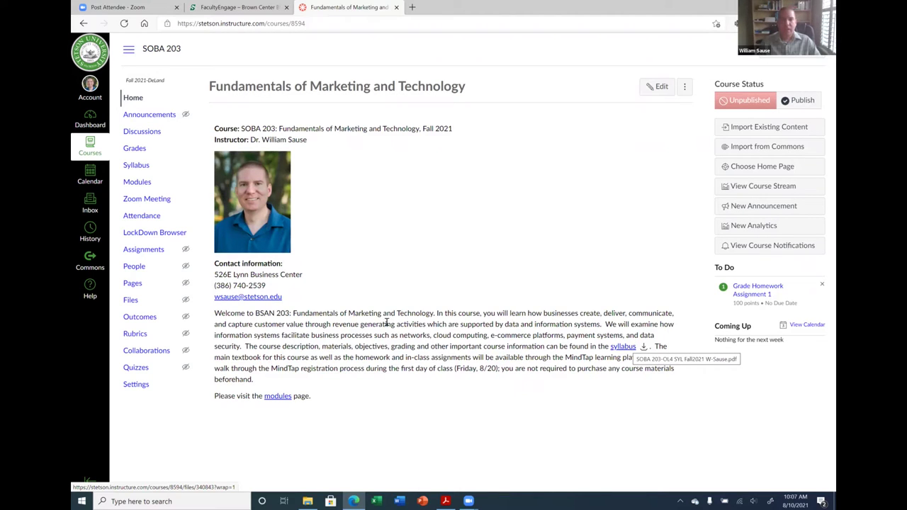
pyautogui.click(284, 401)
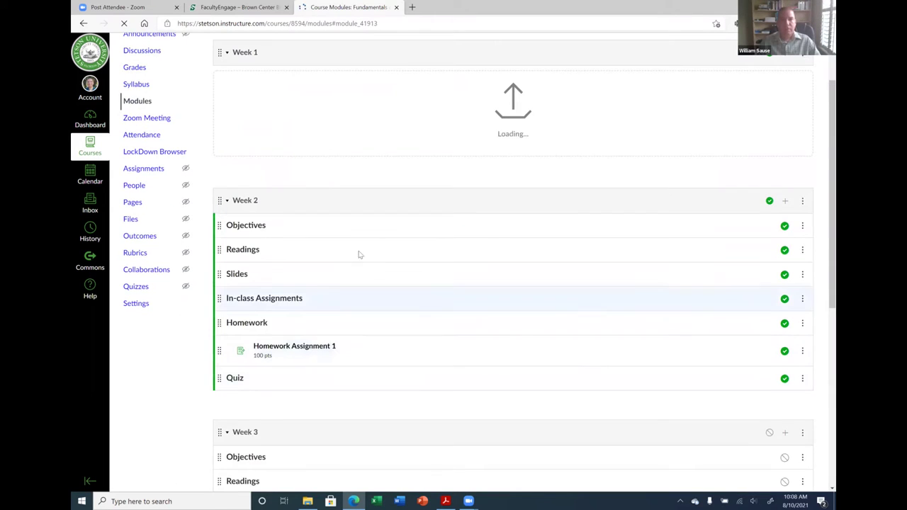
pyautogui.scroll(-2, 464, 268)
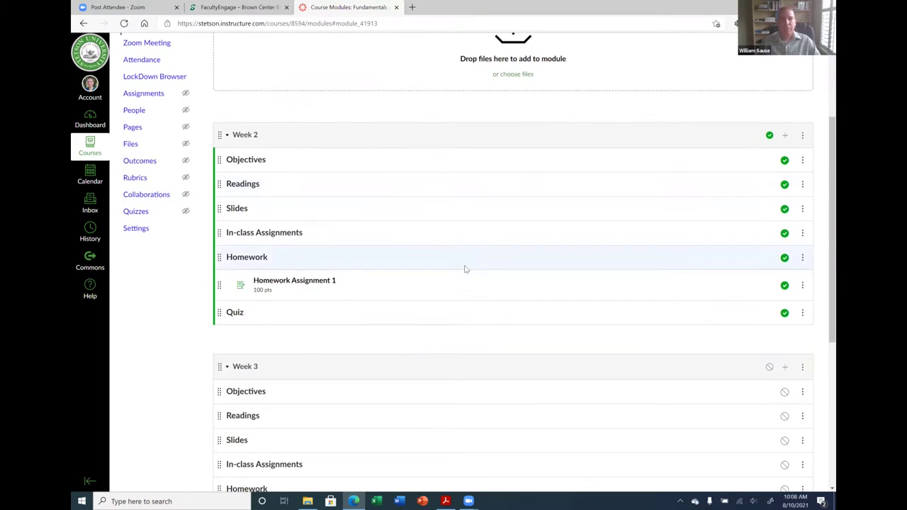
pyautogui.scroll(1, 453, 236)
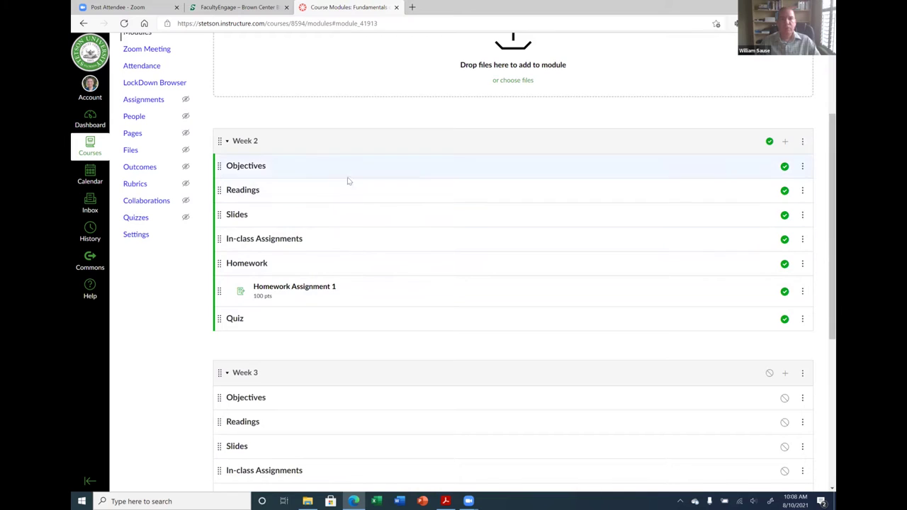
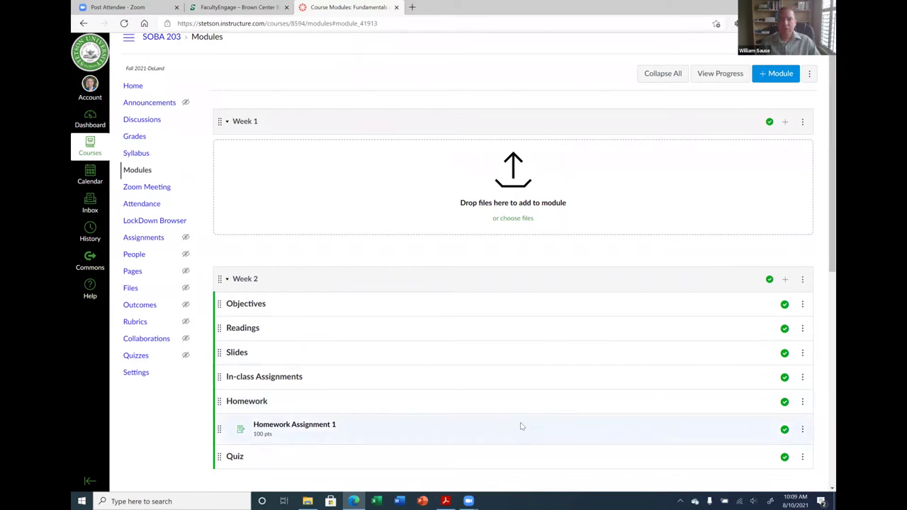
pyautogui.click(785, 281)
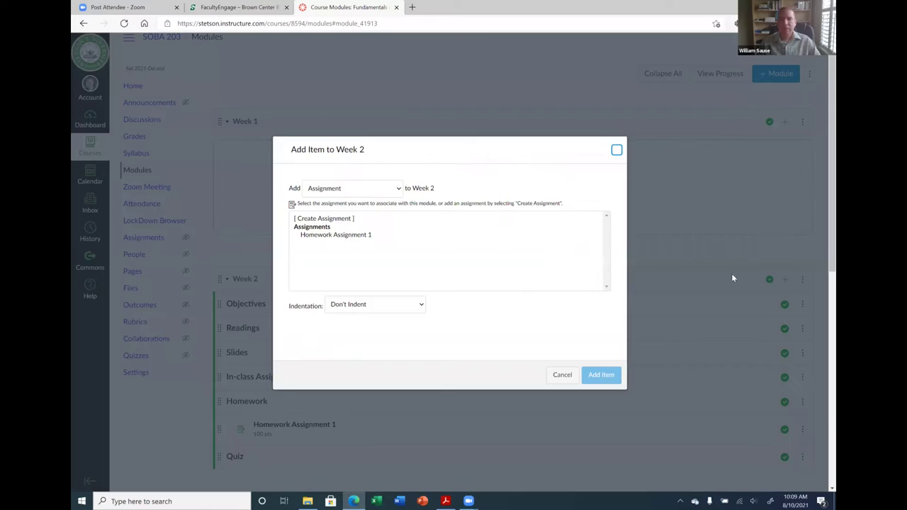
pyautogui.click(399, 190)
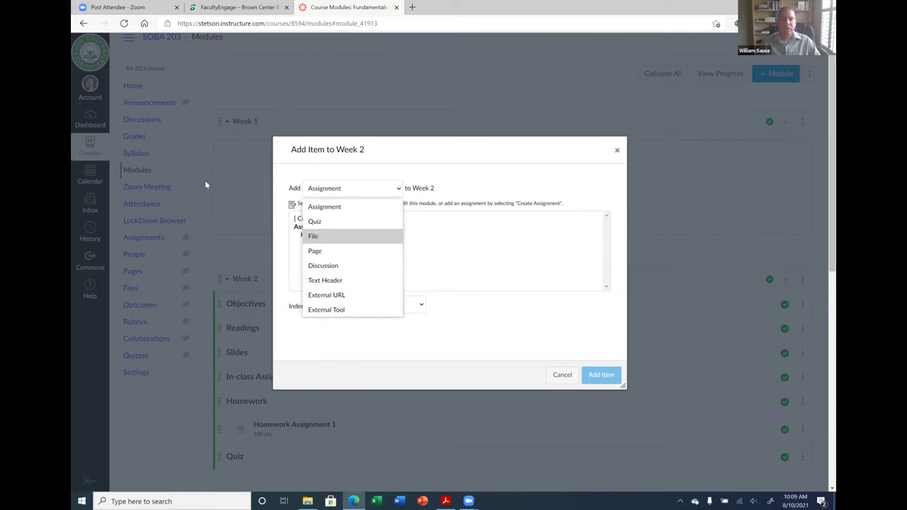
pyautogui.click(338, 208)
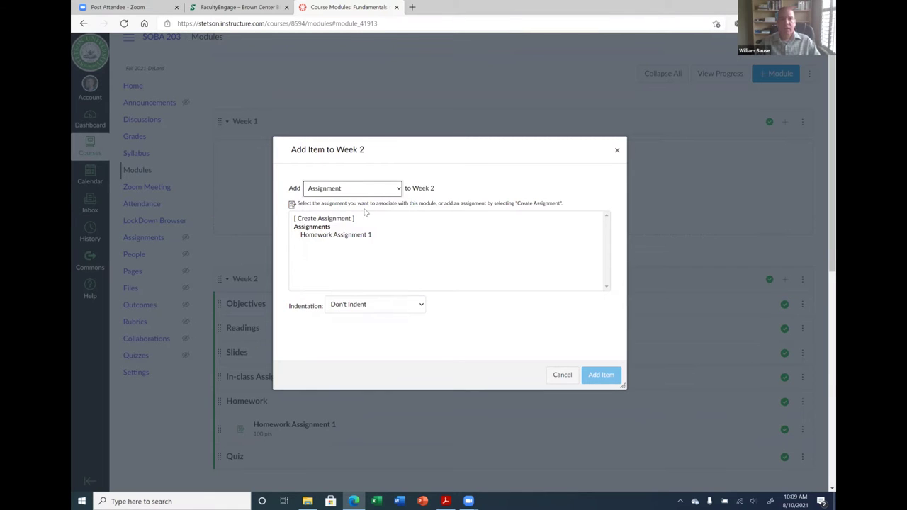
pyautogui.click(338, 219)
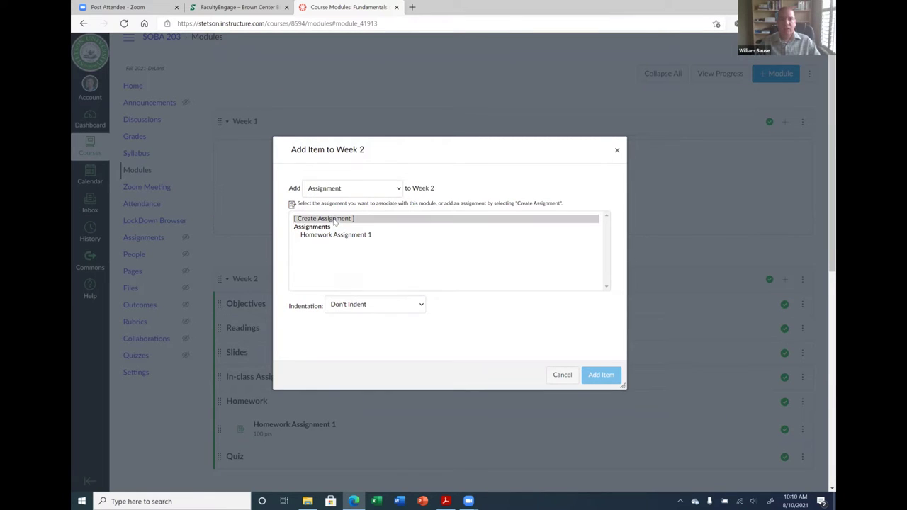
pyautogui.click(561, 374)
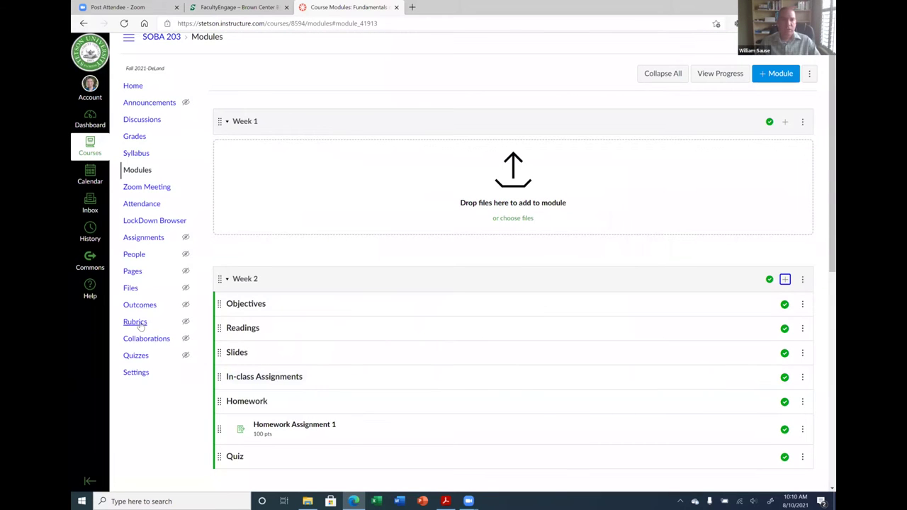
# View the course's assignments list and bring up the list of all pages.
pyautogui.click(143, 238)
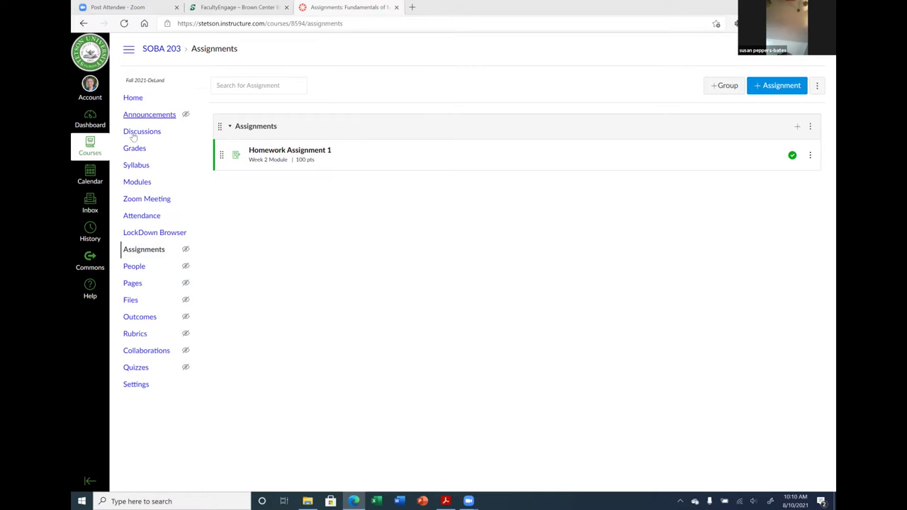
pyautogui.click(133, 284)
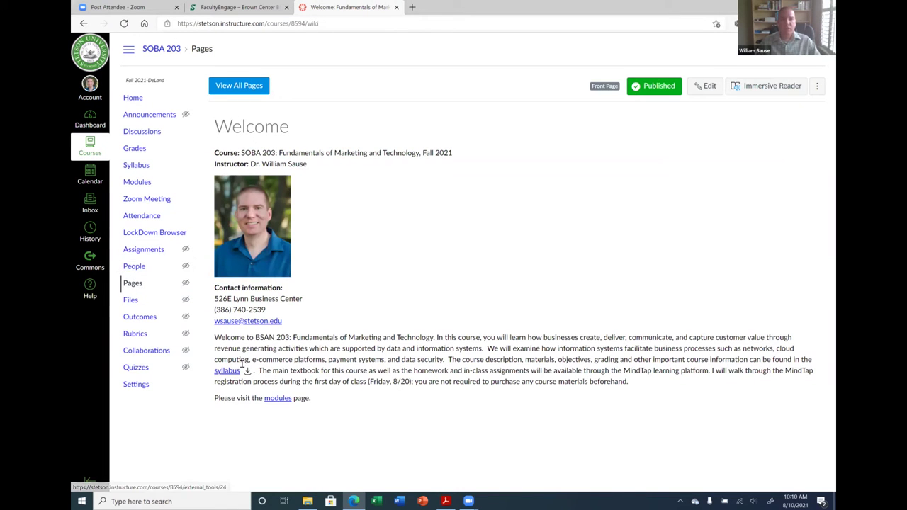
pyautogui.click(264, 86)
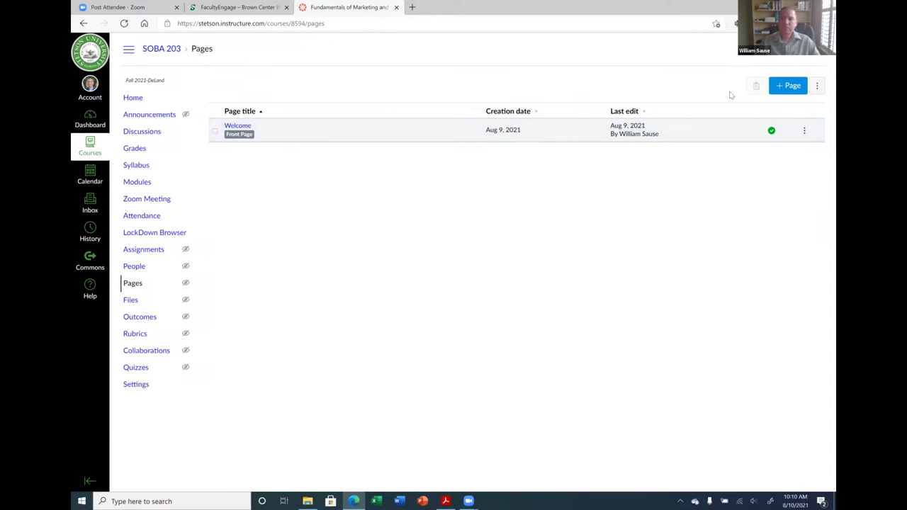
# Create a page titled "New Page" with the body text "This is a new page." and save it.
pyautogui.click(795, 86)
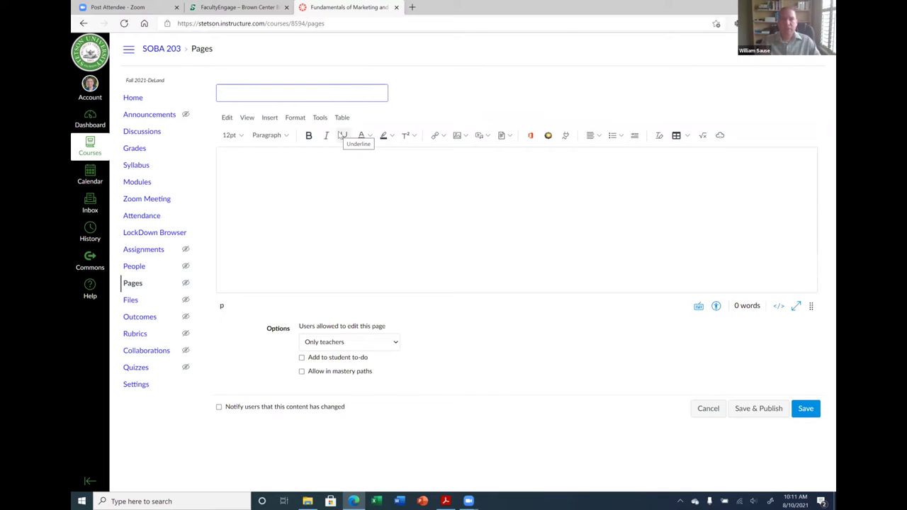
pyautogui.click(366, 183)
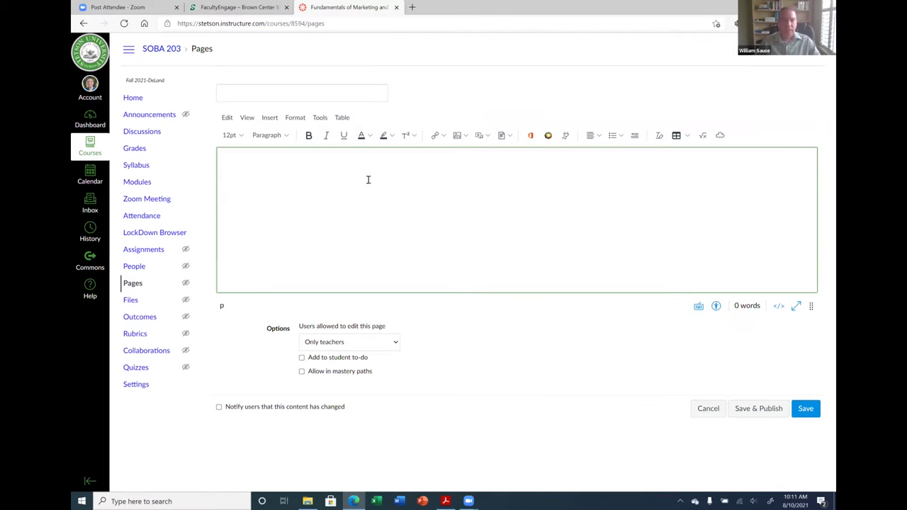
pyautogui.write('This is a new page.')
pyautogui.click(260, 96)
pyautogui.write('New Page')
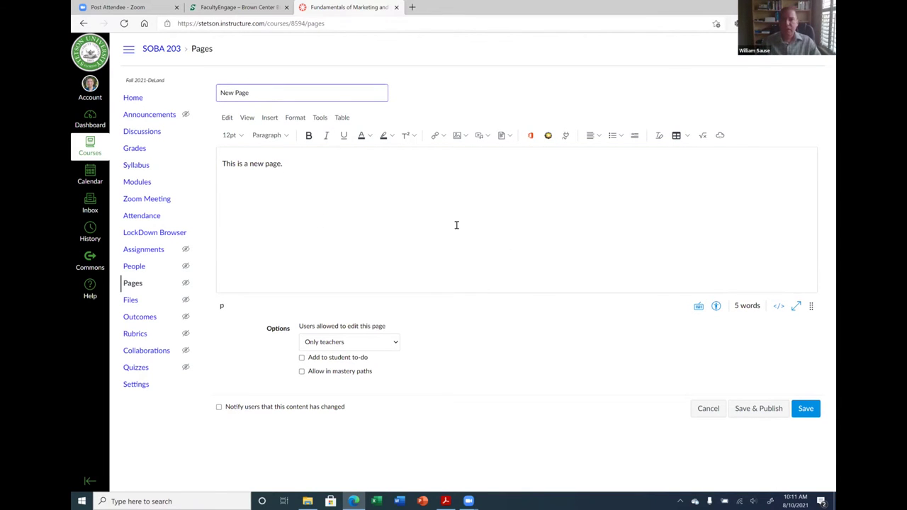
pyautogui.click(811, 418)
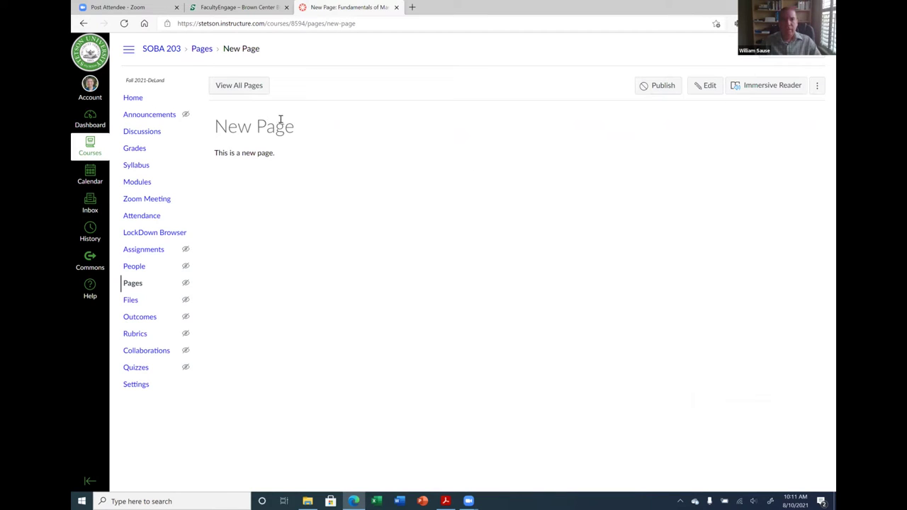
# Publish "New Page" from the list of all pages and look through its additional page options.
pyautogui.click(241, 87)
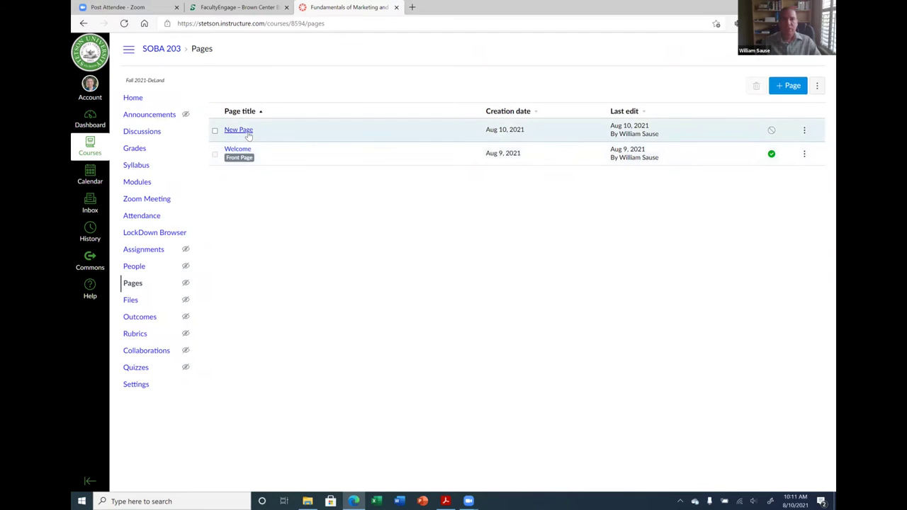
pyautogui.click(771, 132)
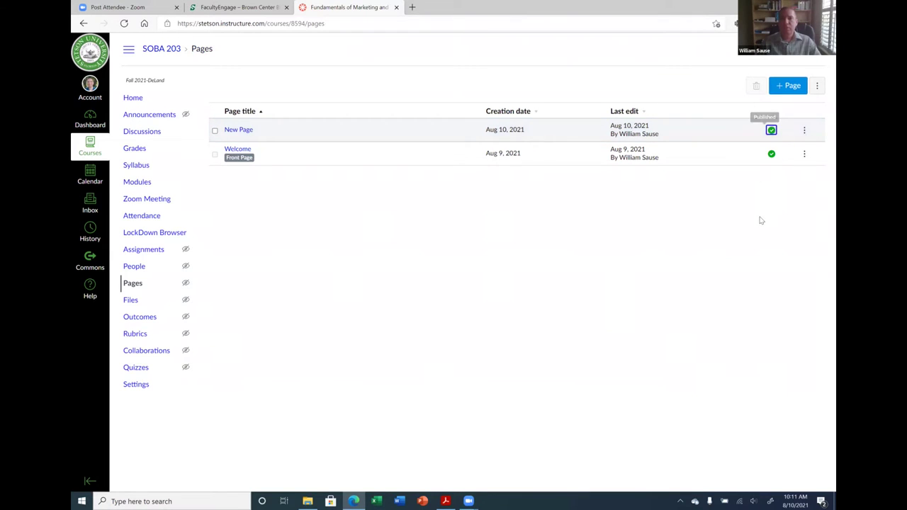
pyautogui.click(805, 131)
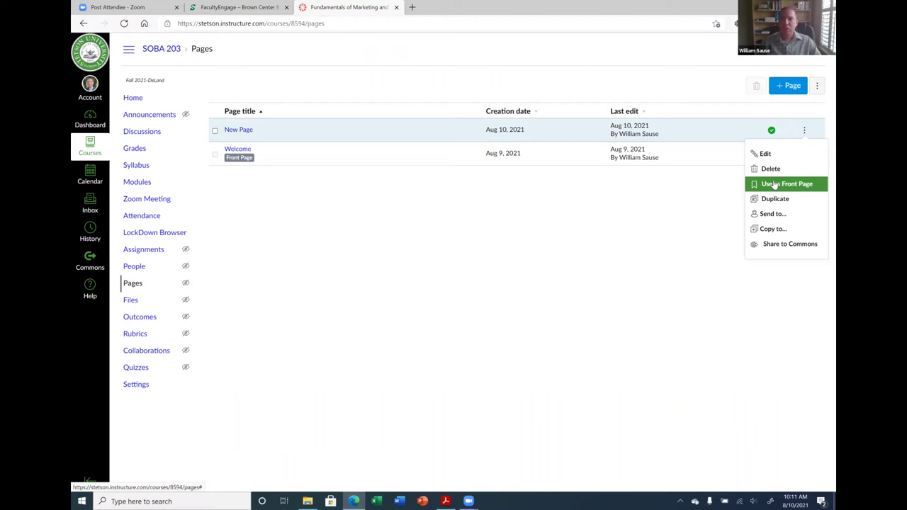
pyautogui.click(666, 213)
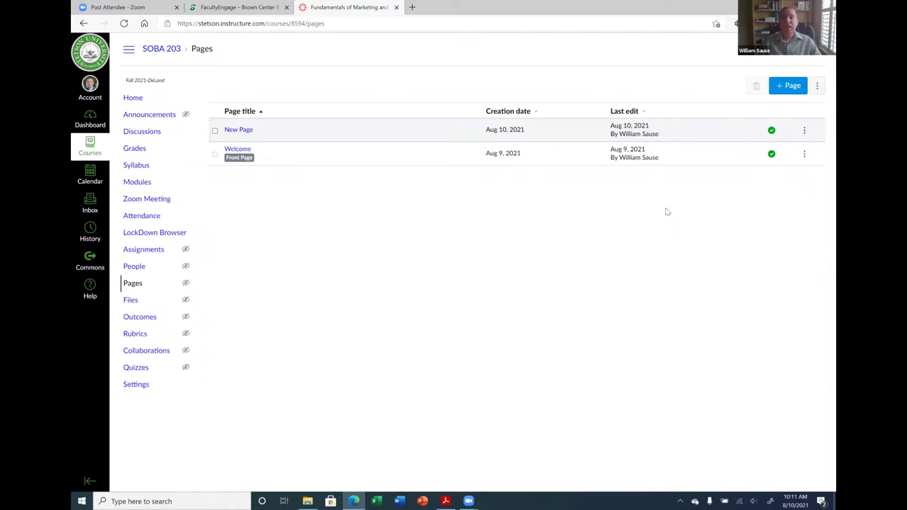
# Return to the course home page and review the options for what the course home page displays.
pyautogui.click(135, 100)
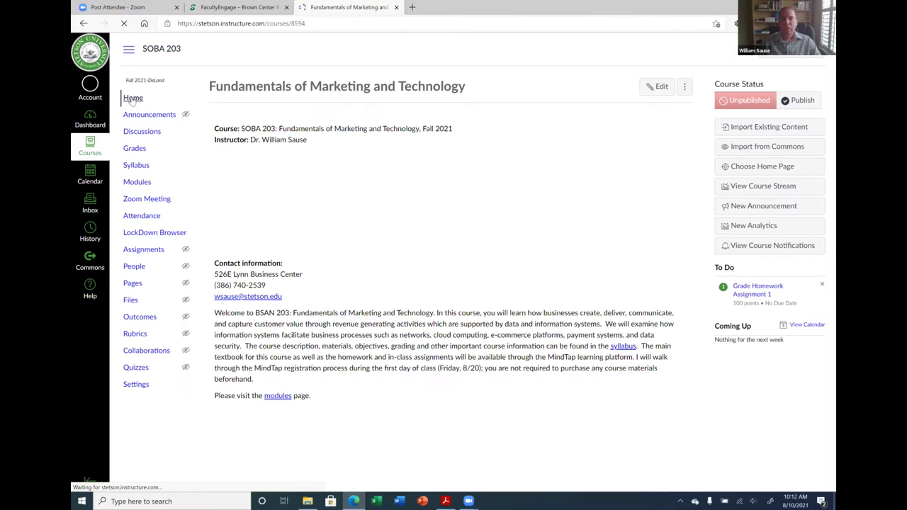
pyautogui.click(769, 168)
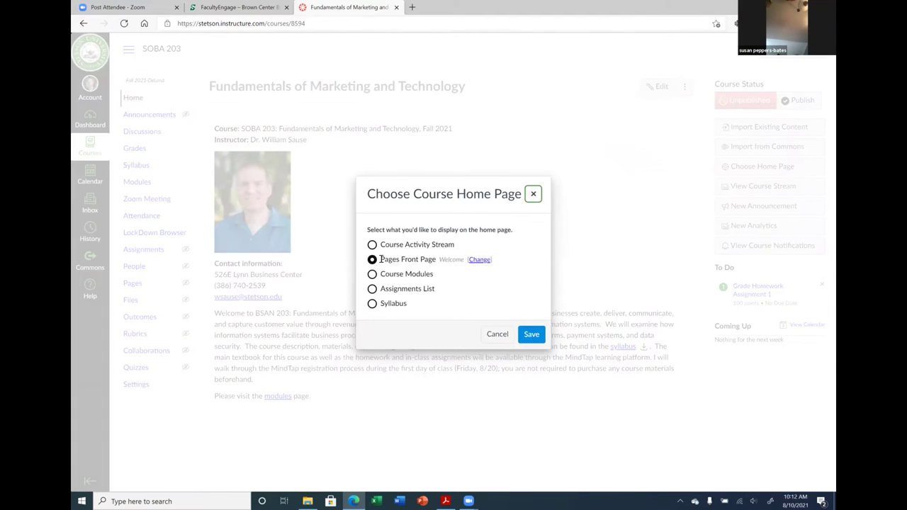
pyautogui.click(533, 194)
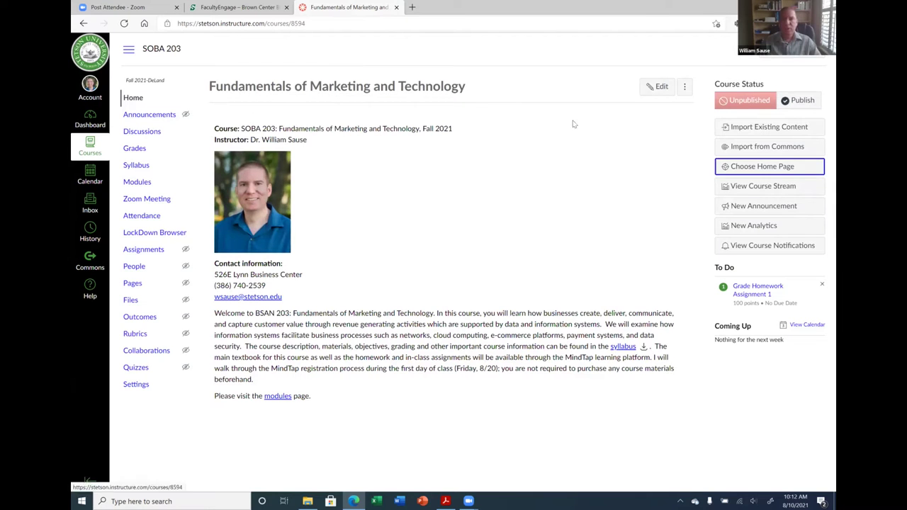
pyautogui.click(785, 167)
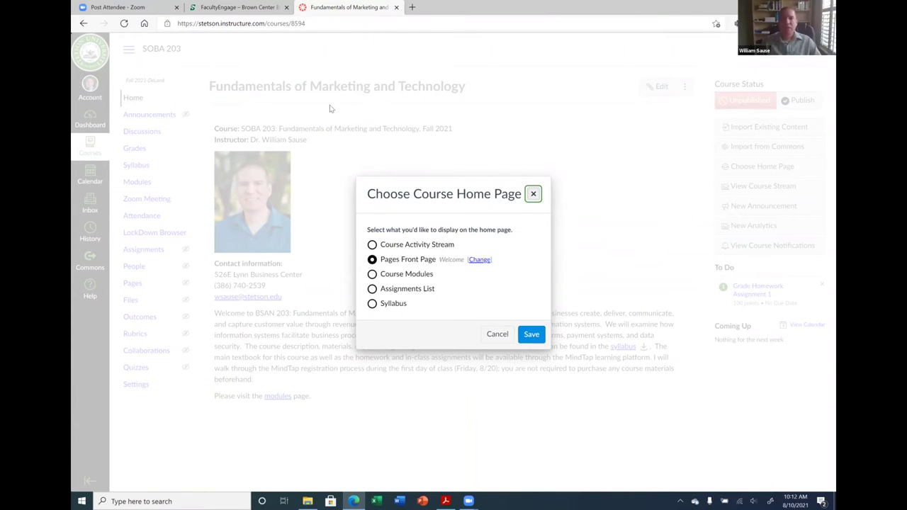
pyautogui.press('Escape')
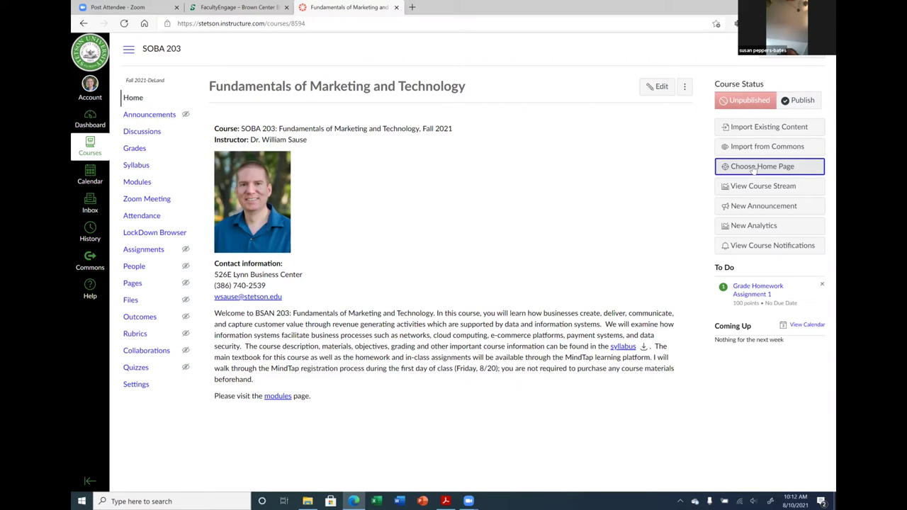
pyautogui.click(129, 100)
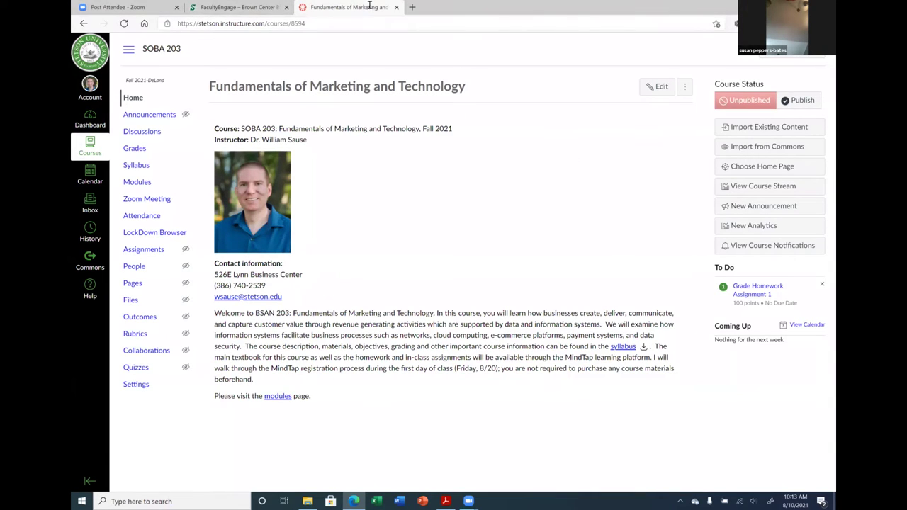
pyautogui.click(760, 169)
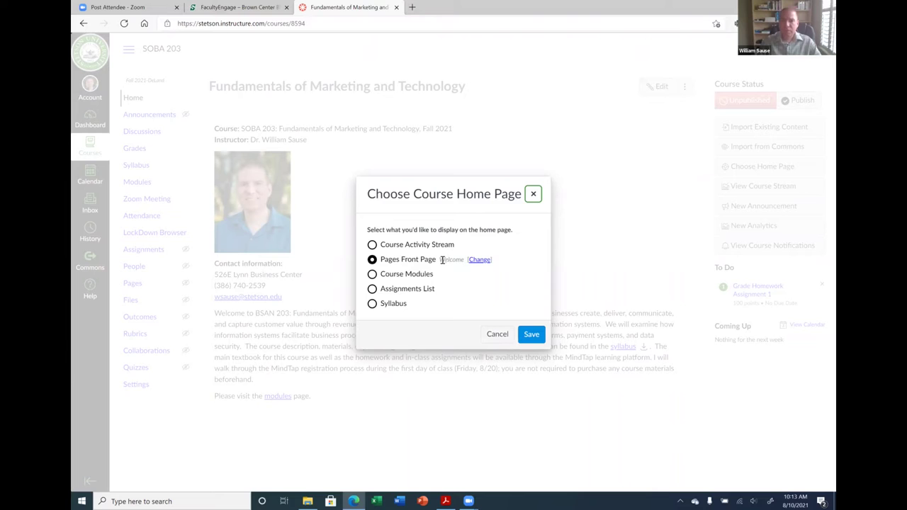
pyautogui.click(498, 333)
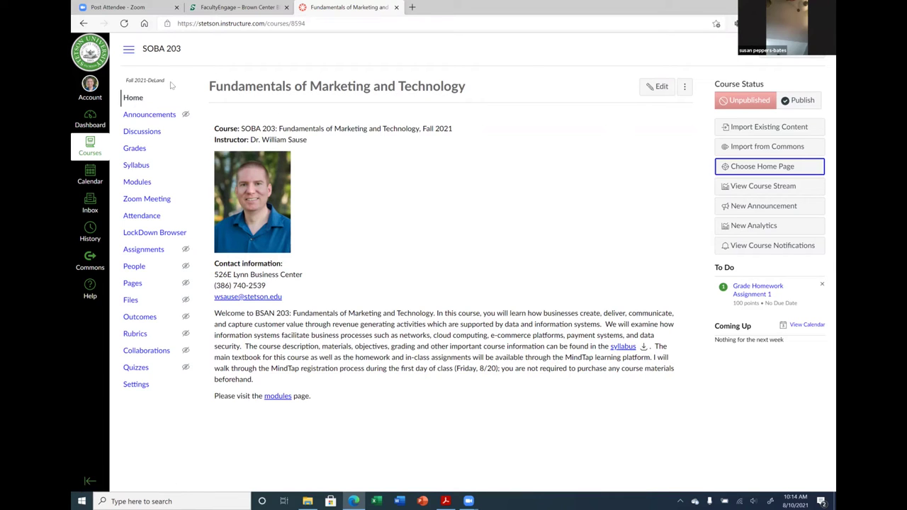
# Select Pages Front Page as the content displayed on the course home page and save the choice.
pyautogui.click(136, 98)
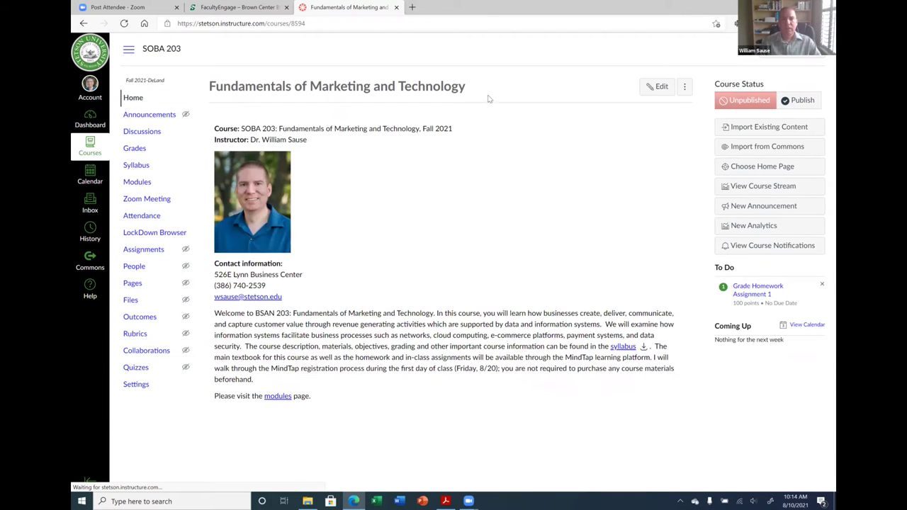
pyautogui.click(755, 167)
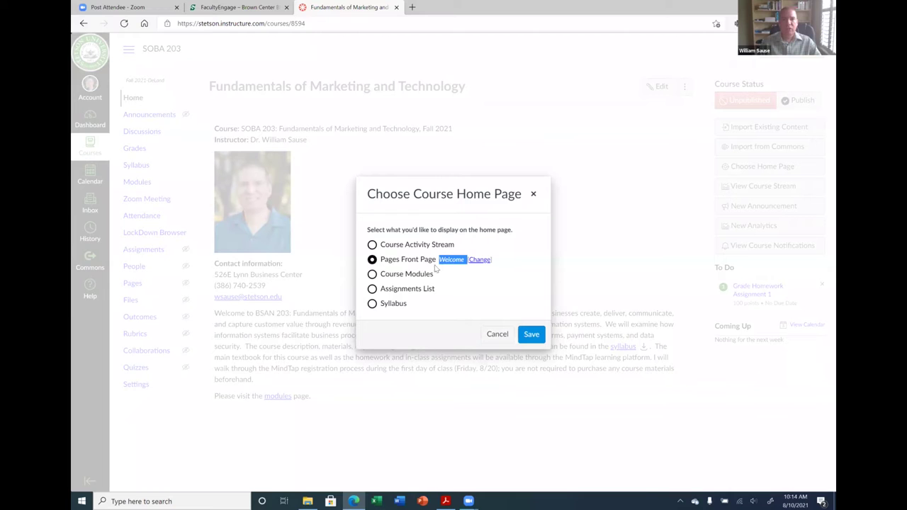
pyautogui.click(405, 261)
pyautogui.click(524, 337)
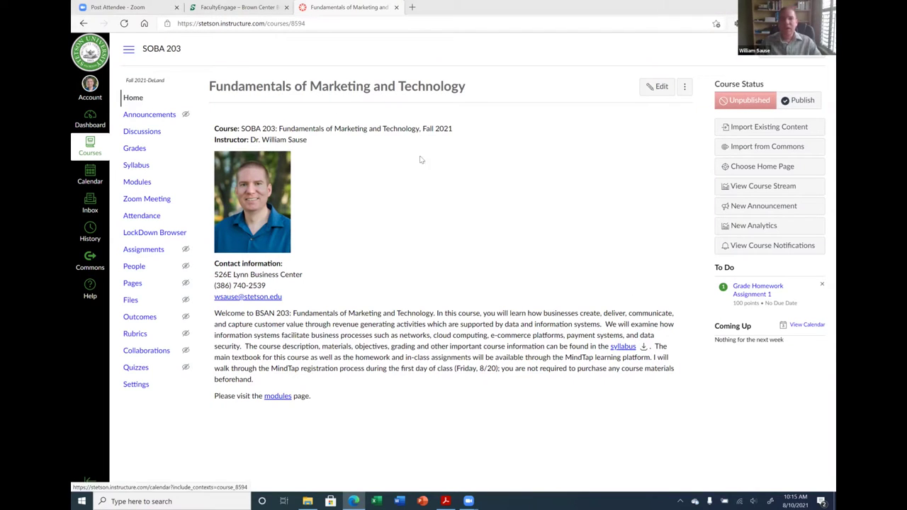
# Look over the course list and the dashboard, and reopen the unpublished Fundamentals of Marketing and Technology course (SOBA 203).
pyautogui.click(97, 154)
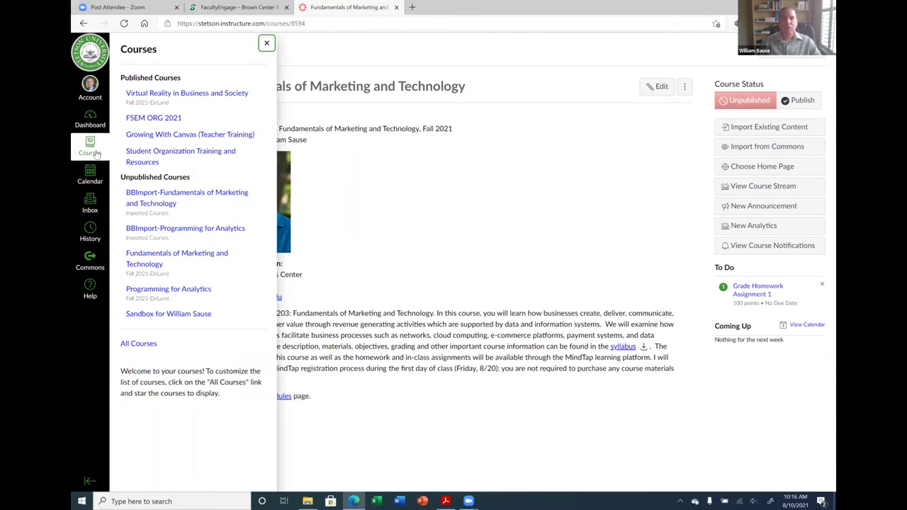
pyautogui.click(90, 124)
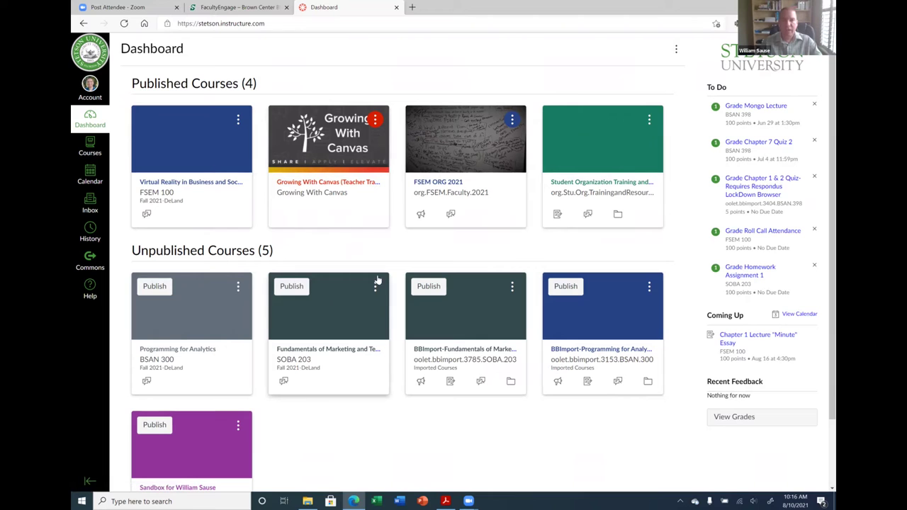
pyautogui.click(308, 351)
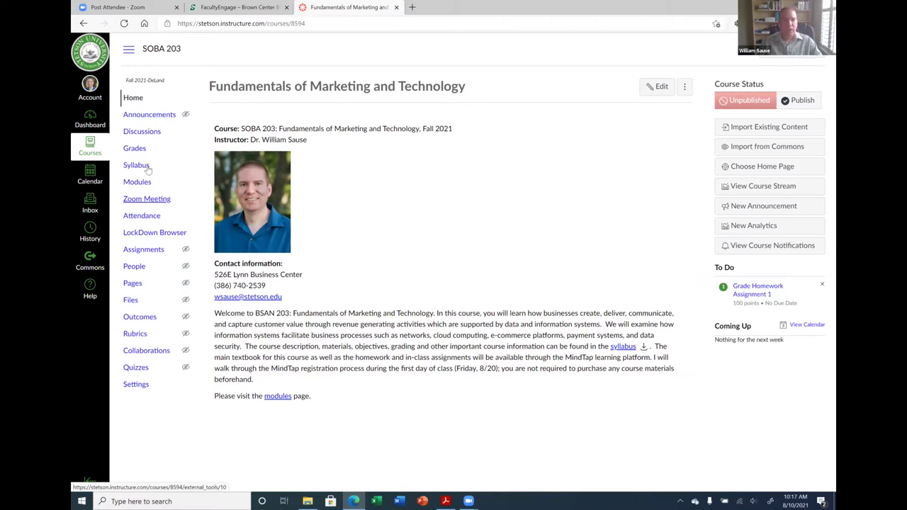
# Open Homework Assignment 1 from the Week 2 module and view its editing form.
pyautogui.click(138, 186)
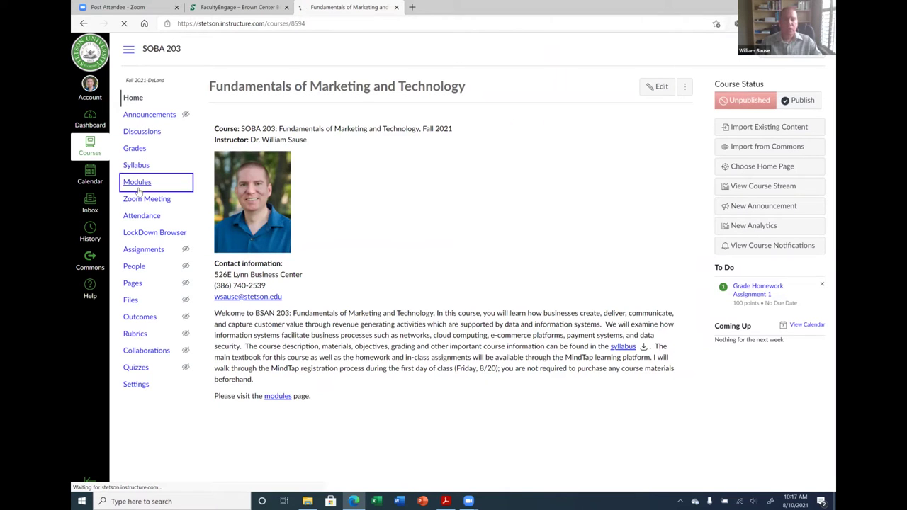
pyautogui.scroll(-3, 318, 291)
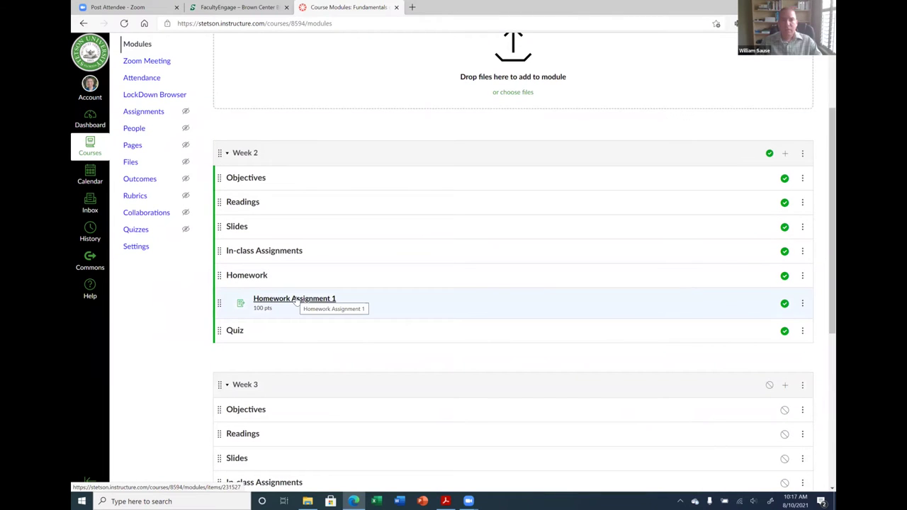
pyautogui.click(288, 300)
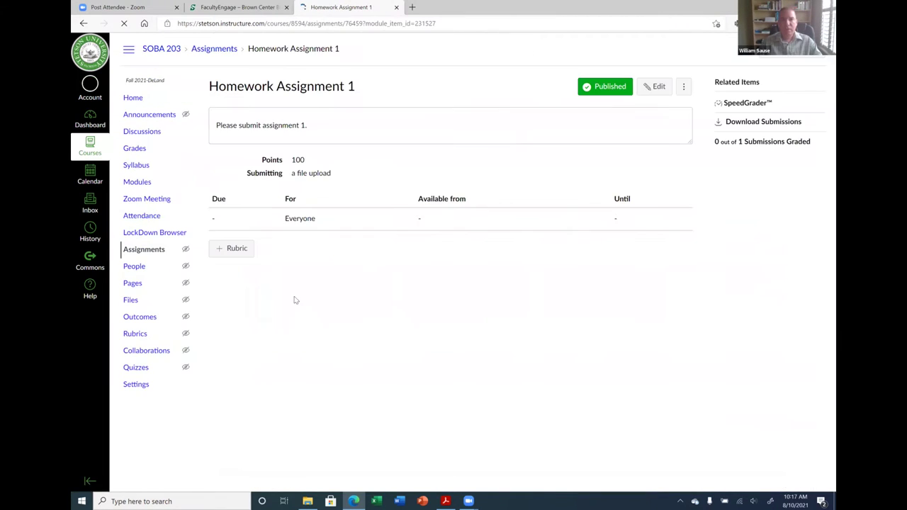
pyautogui.click(663, 88)
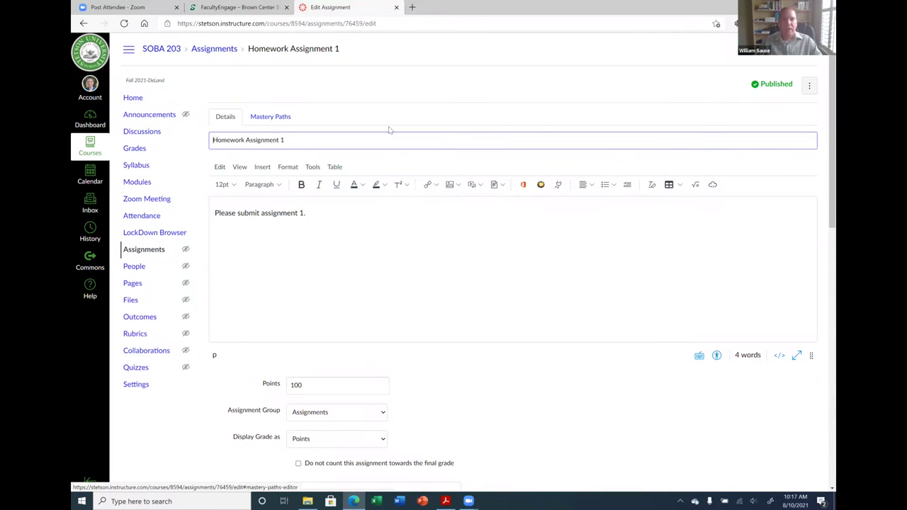
# Return to the course modules and add a new assignment named "In-Class Assignment 1", indented 1 level, to Week 2.
pyautogui.click(144, 184)
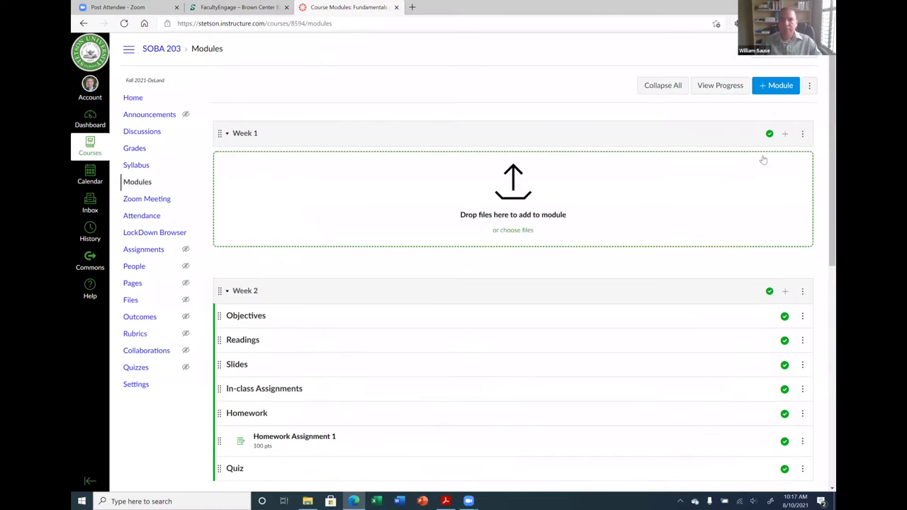
pyautogui.scroll(-3, 786, 305)
pyautogui.scroll(1, 793, 213)
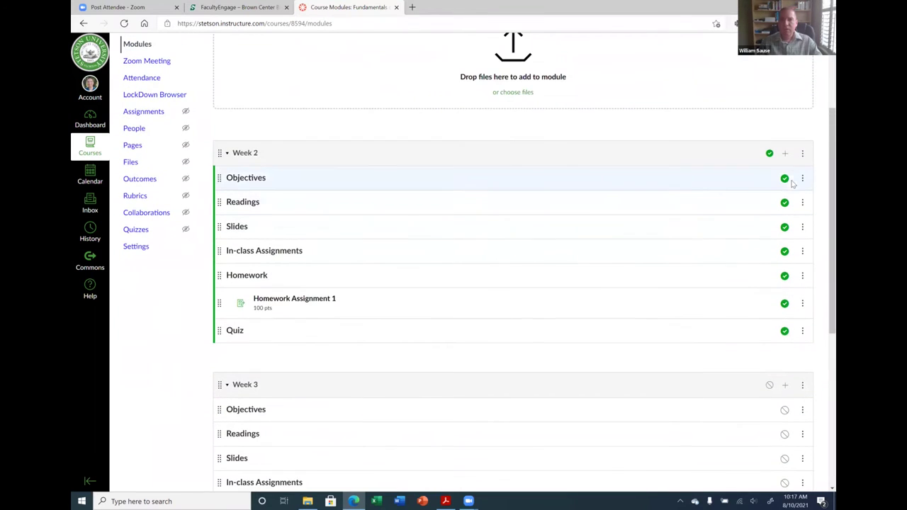
pyautogui.click(786, 154)
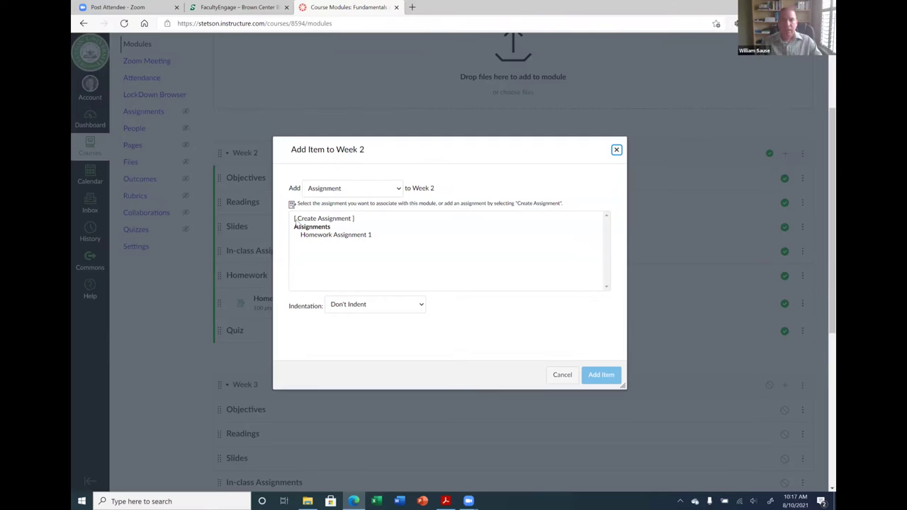
pyautogui.click(344, 190)
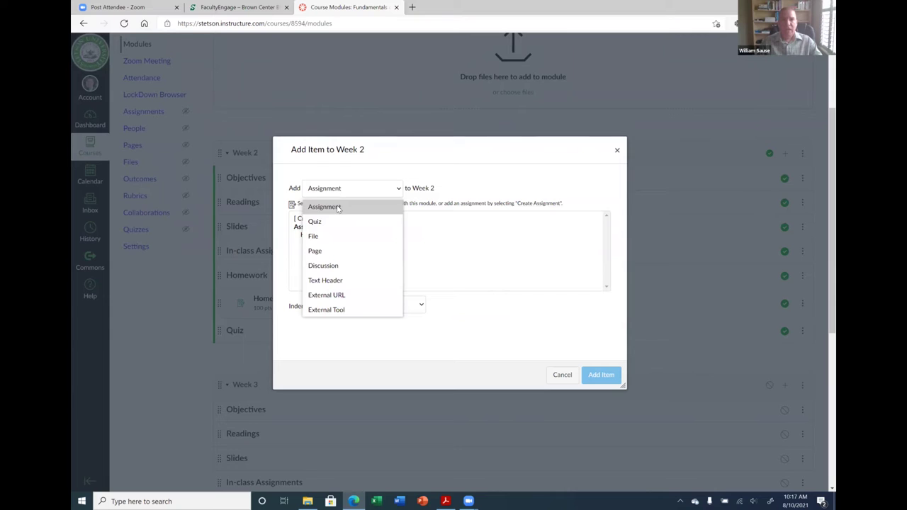
pyautogui.click(338, 208)
pyautogui.click(326, 220)
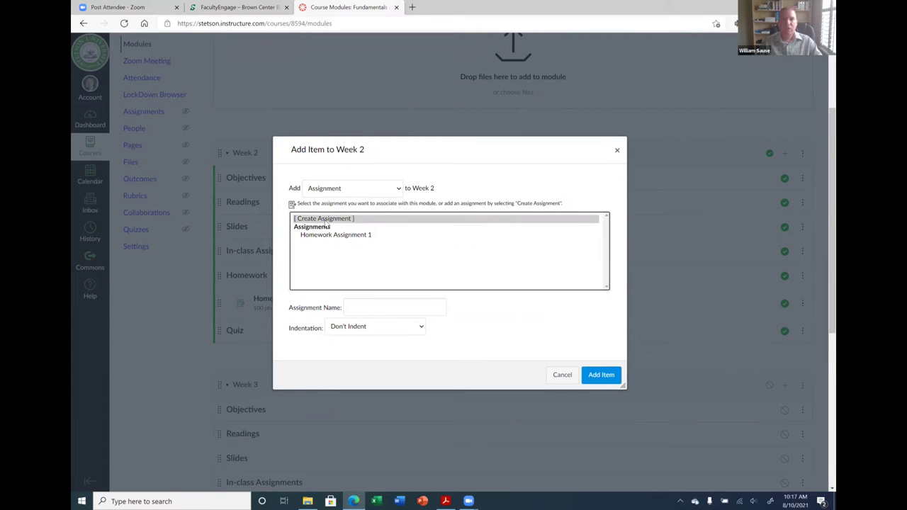
pyautogui.click(386, 306)
pyautogui.write('In-Class Assignment 1')
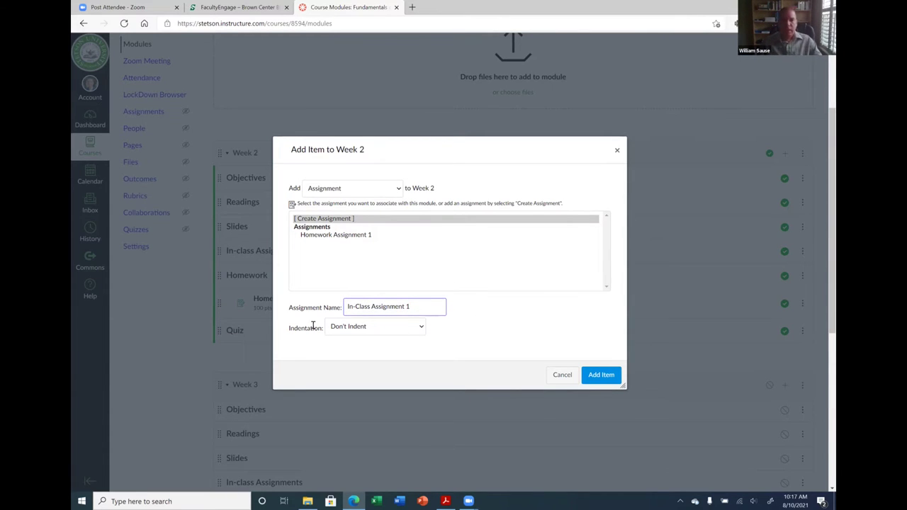
pyautogui.click(355, 331)
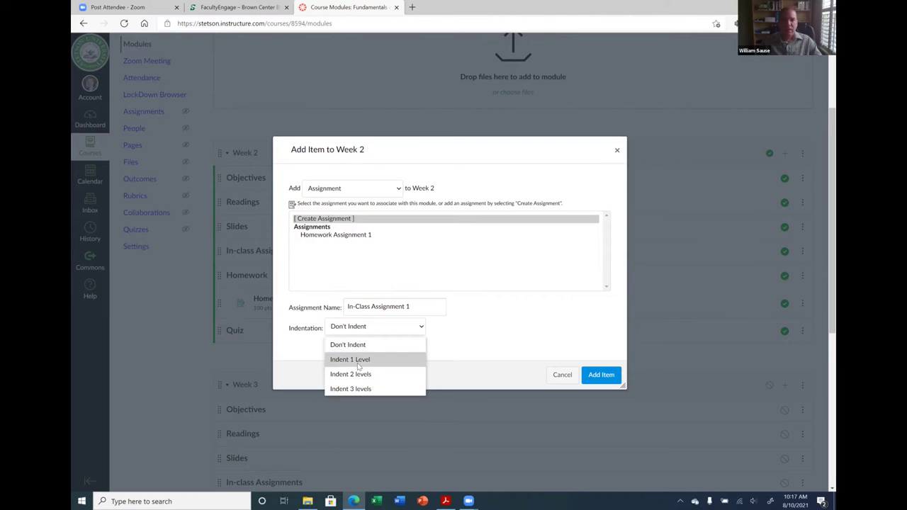
pyautogui.click(357, 360)
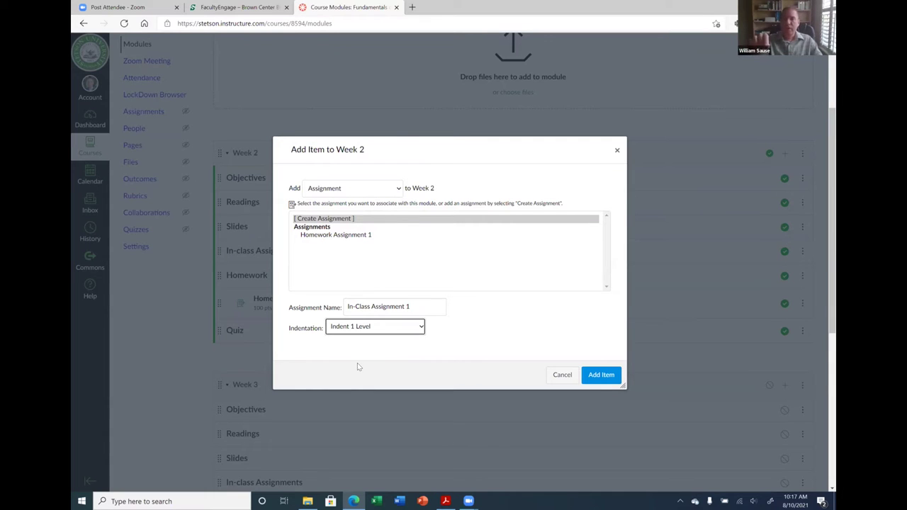
pyautogui.click(609, 370)
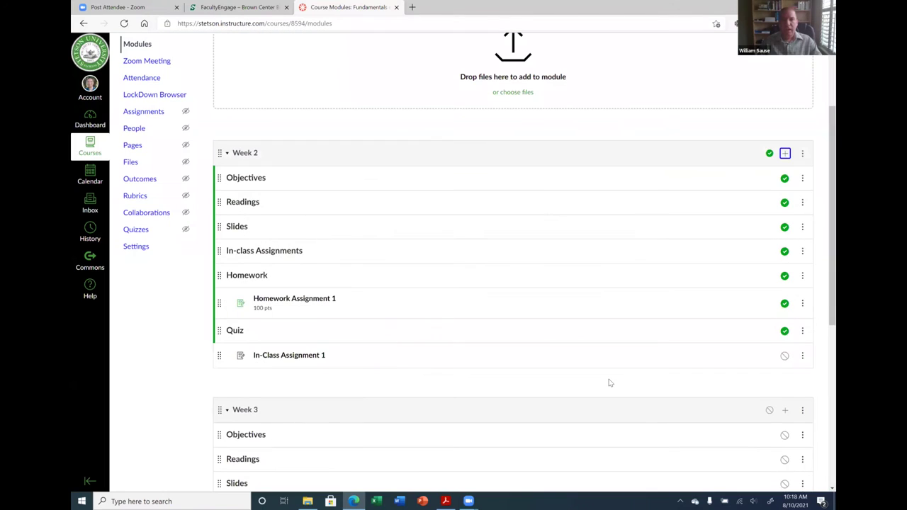
# Move In-Class Assignment 1 directly under the In-class Assignments header in Week 2 and open it to review its details.
pyautogui.moveTo(219, 356); pyautogui.dragTo(255, 277)
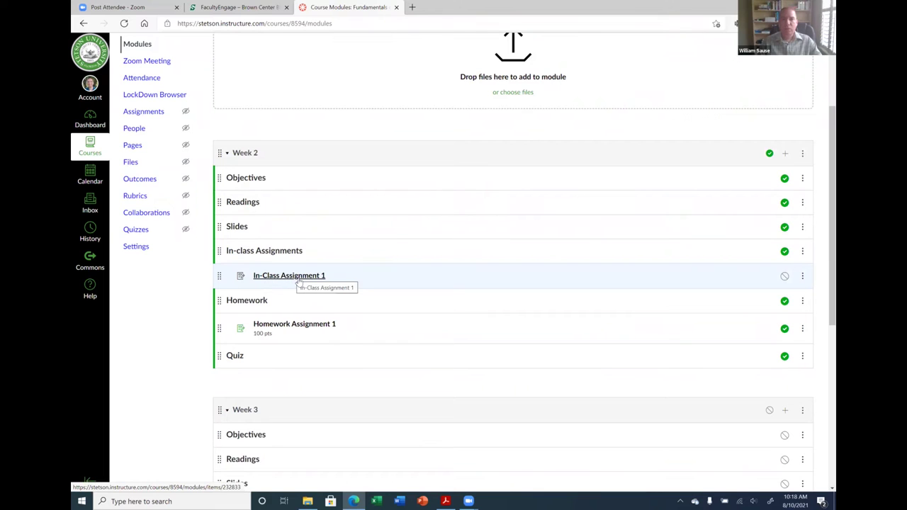
pyautogui.click(299, 281)
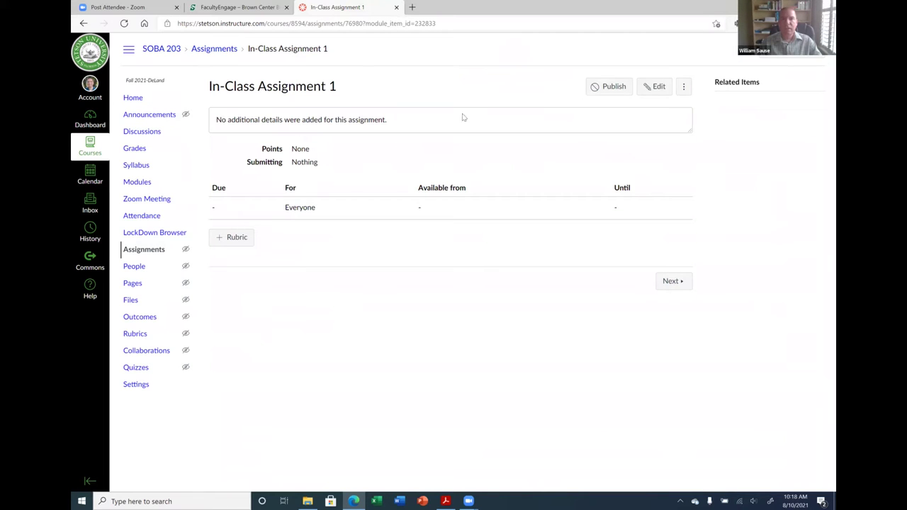
pyautogui.moveTo(217, 120); pyautogui.dragTo(388, 121)
pyautogui.click(387, 121)
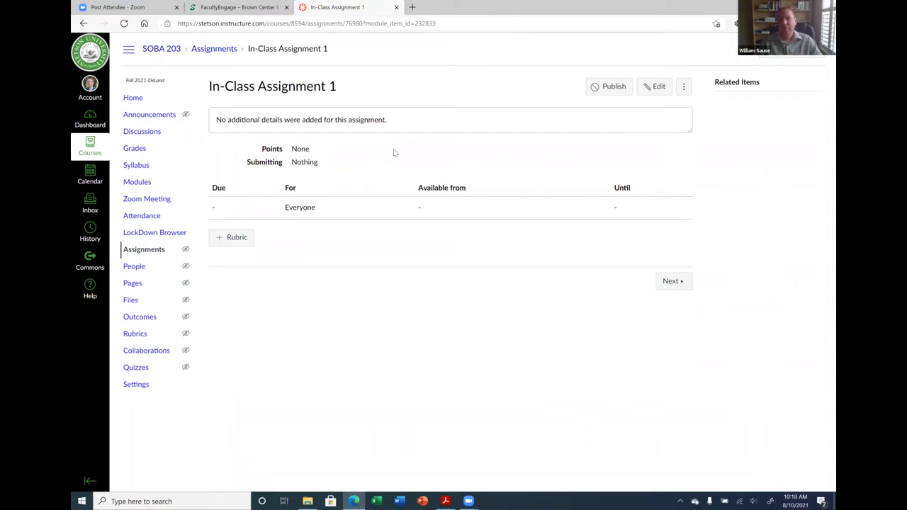
# Edit In-Class Assignment 1 and enter the description "This is the first in-class assignment.".
pyautogui.click(659, 86)
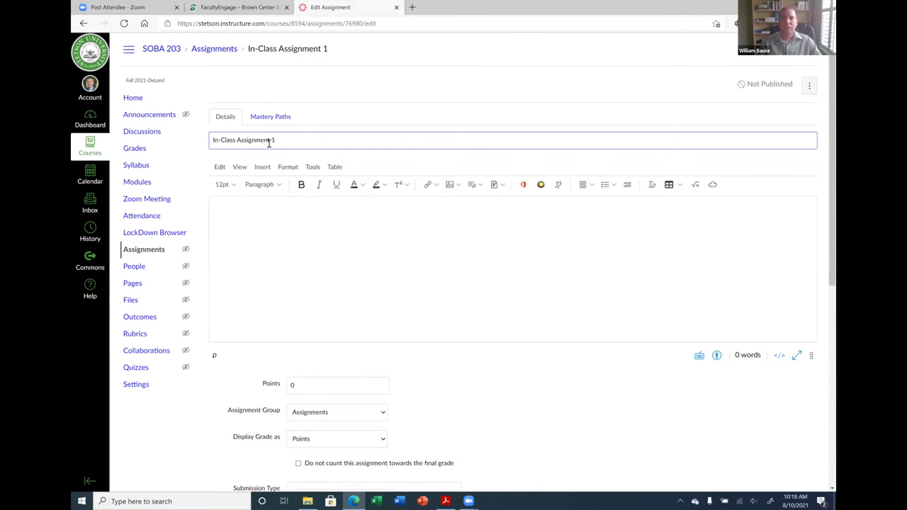
pyautogui.moveTo(289, 140); pyautogui.dragTo(208, 142)
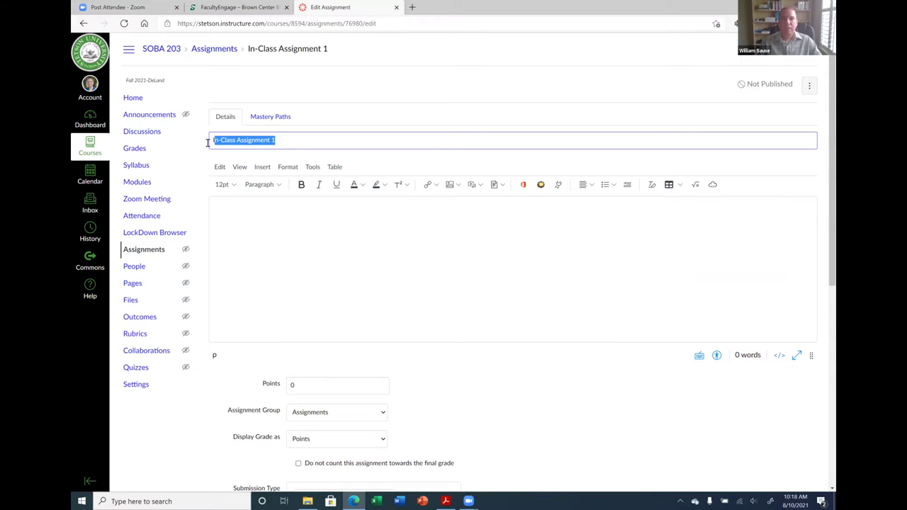
pyautogui.click(313, 258)
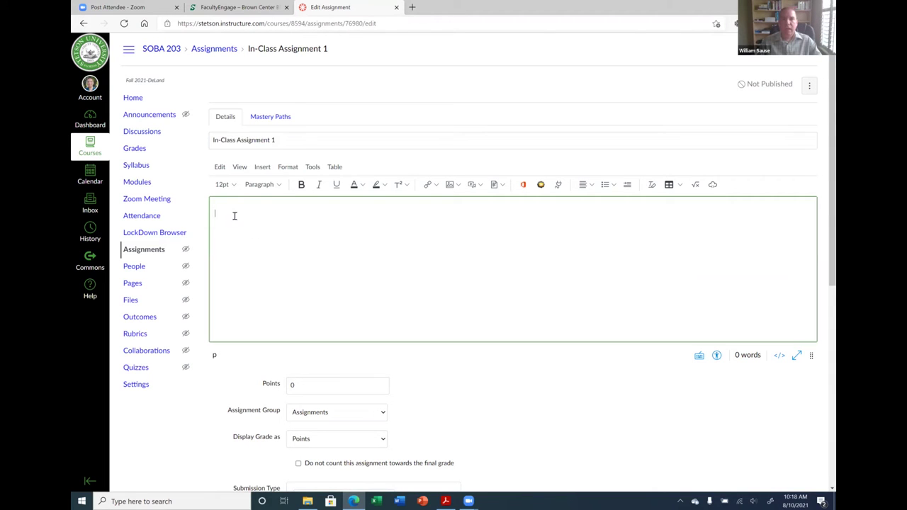
pyautogui.scroll(-1, 287, 268)
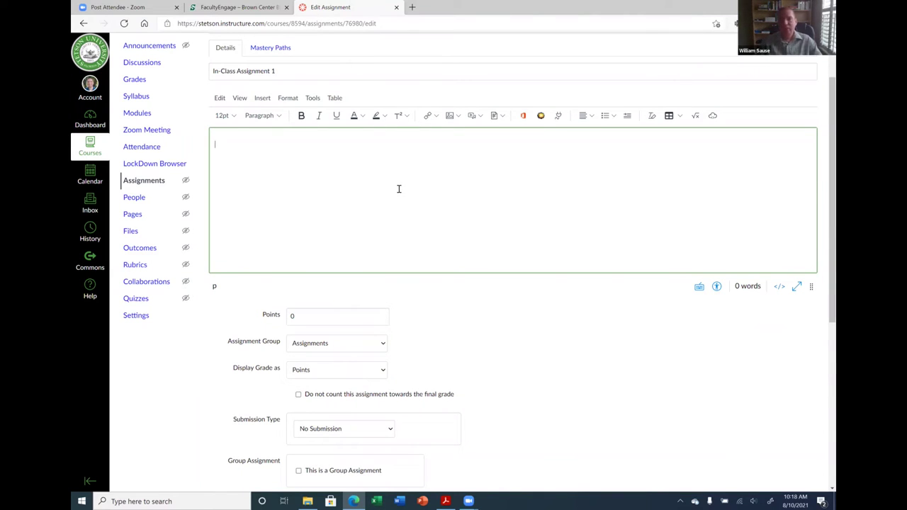
pyautogui.write('This ')
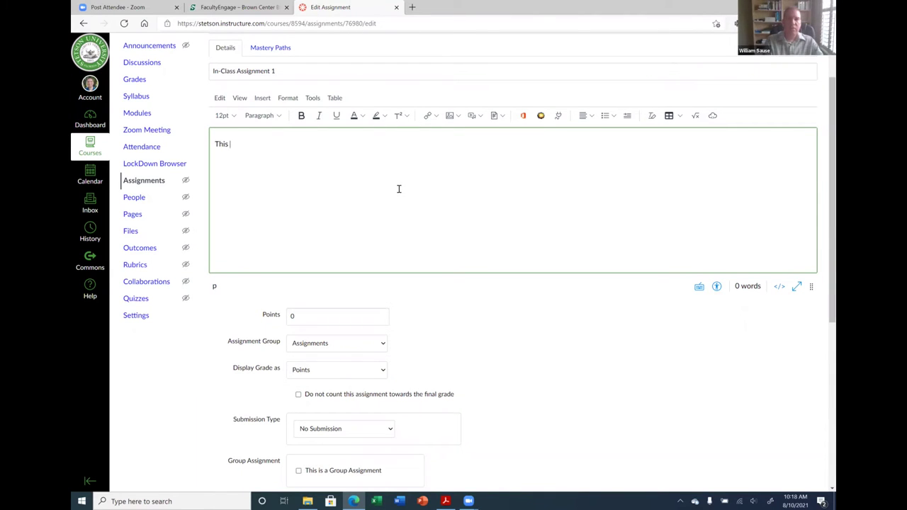
pyautogui.write('is the first in-cl')
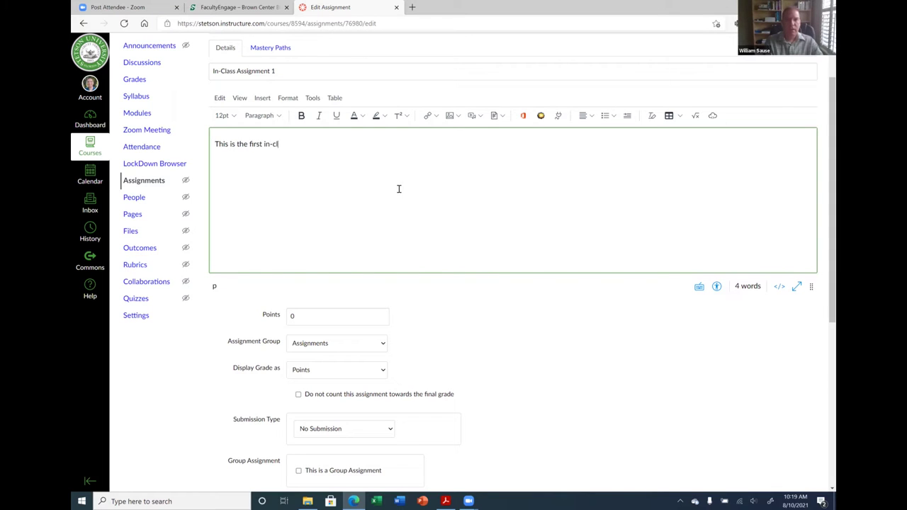
pyautogui.write('ass assignment.')
# Set the points for In-Class Assignment 1 to 100.
pyautogui.scroll(-2, 399, 189)
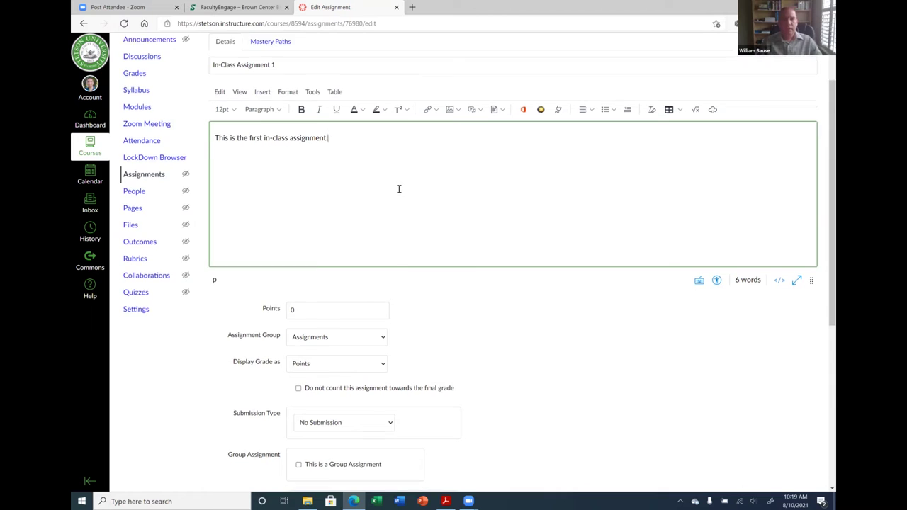
pyautogui.click(312, 180)
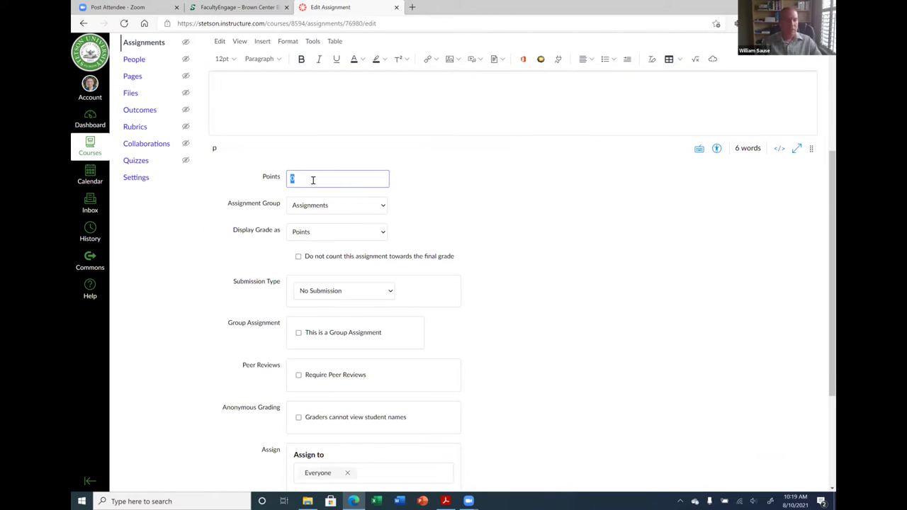
pyautogui.write('100')
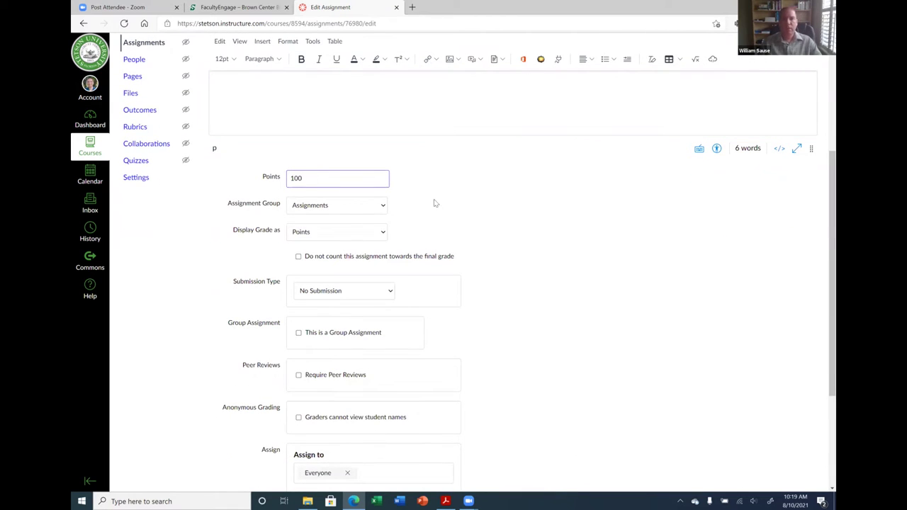
pyautogui.scroll(-1, 487, 211)
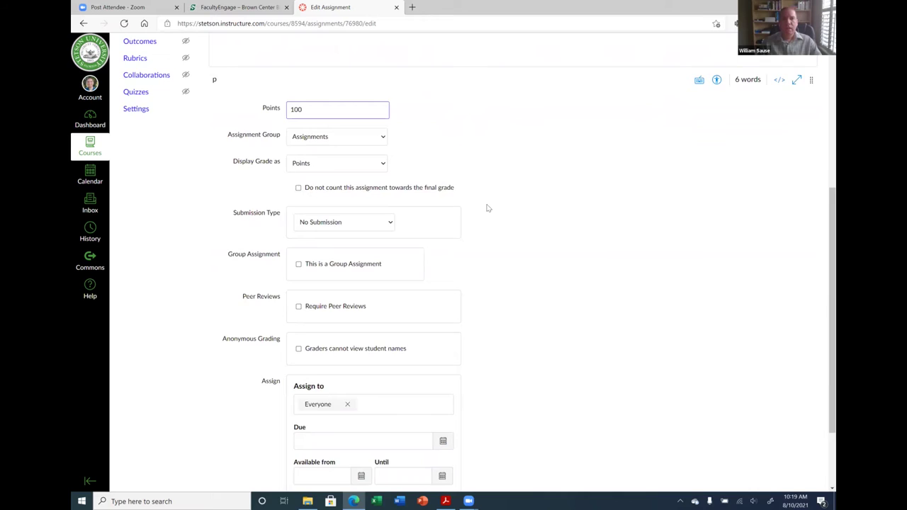
pyautogui.scroll(1, 486, 209)
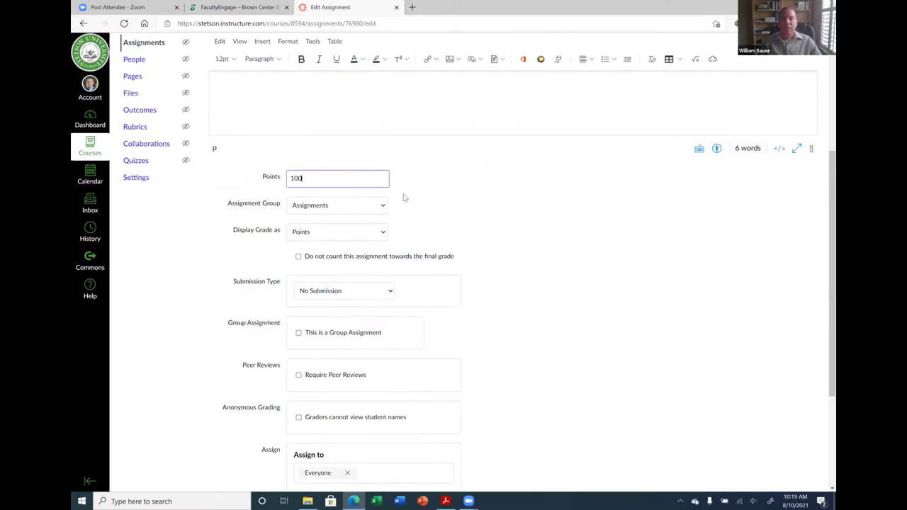
# Examine the assignment group choices available for In-Class Assignment 1.
pyautogui.click(308, 207)
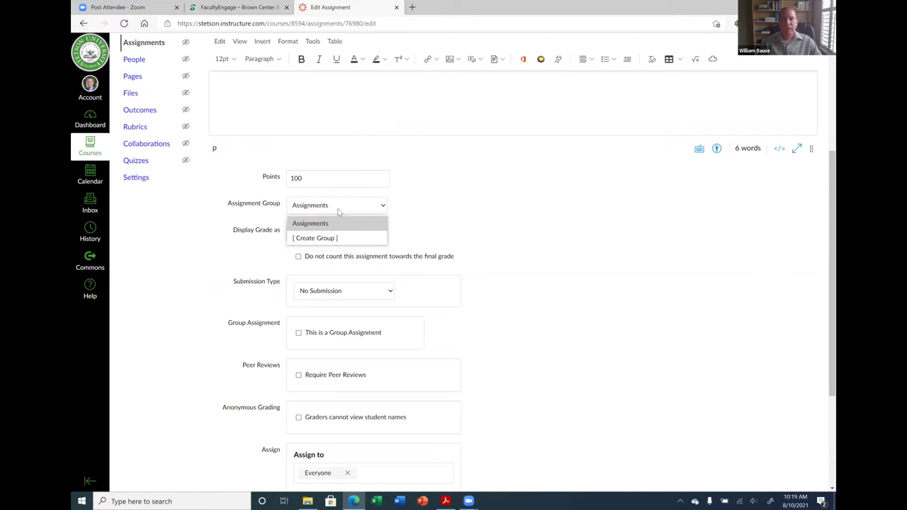
pyautogui.click(324, 224)
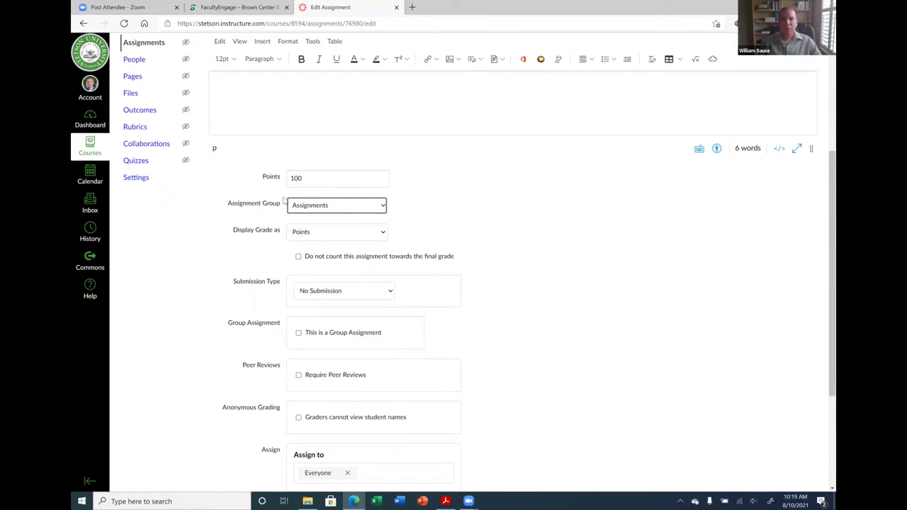
pyautogui.click(336, 210)
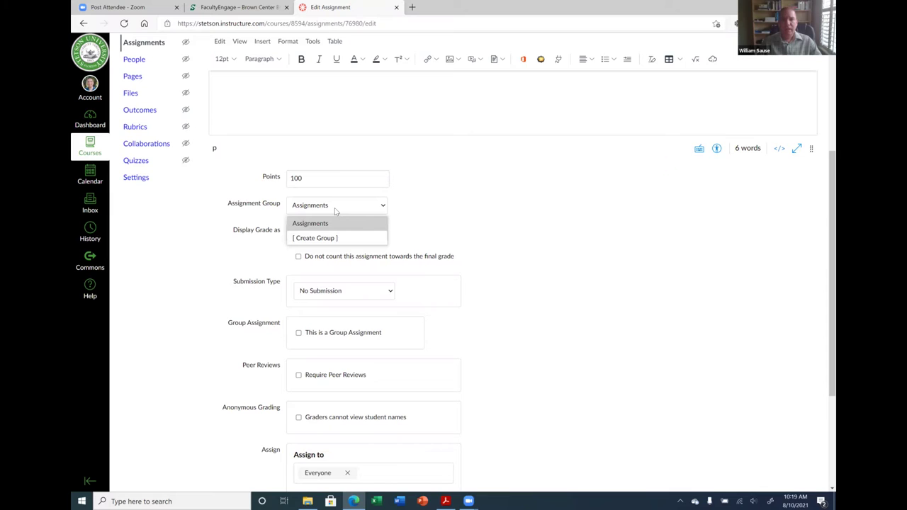
pyautogui.click(336, 210)
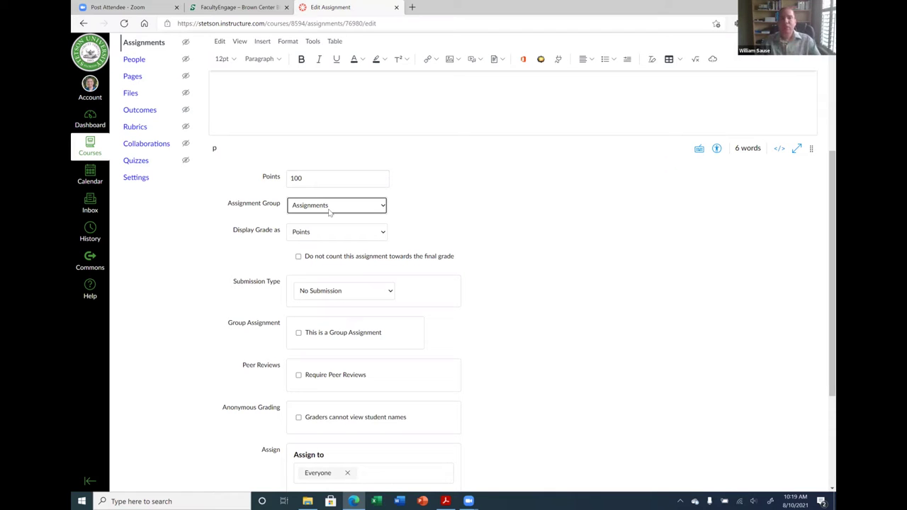
pyautogui.click(329, 210)
pyautogui.click(328, 211)
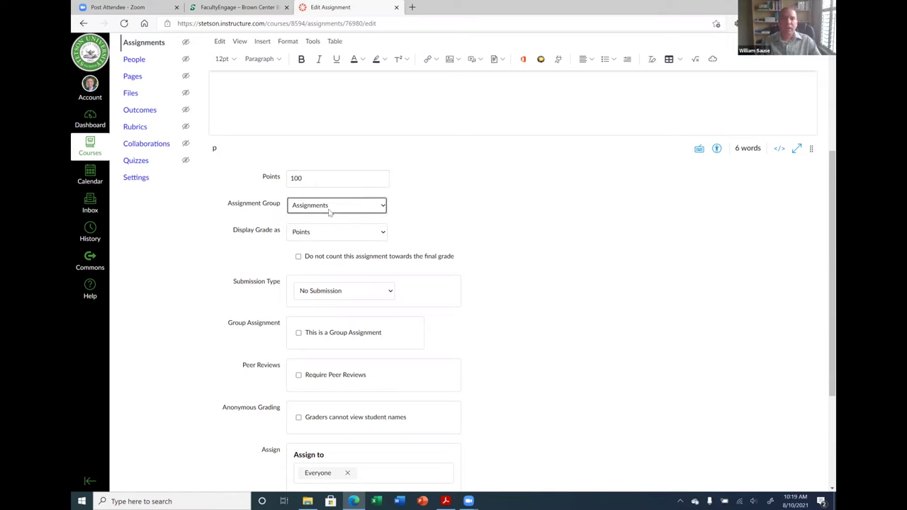
pyautogui.click(334, 208)
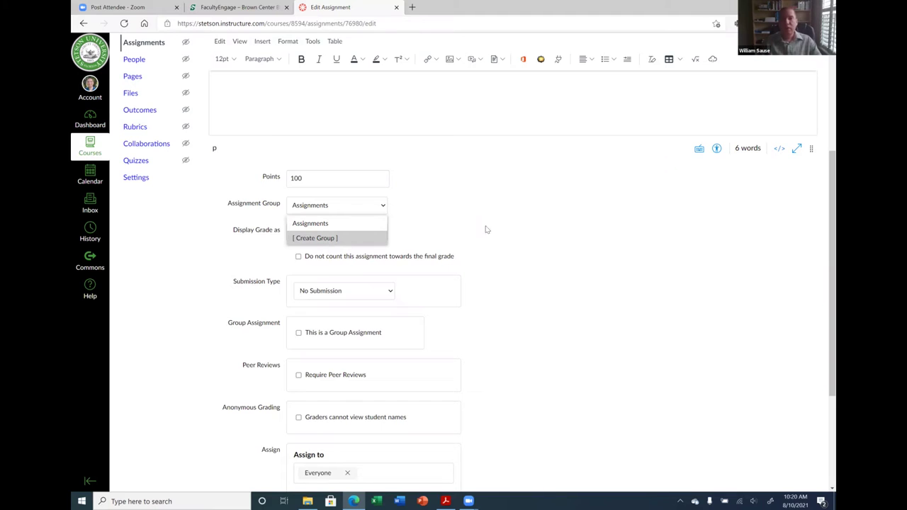
pyautogui.scroll(2, 429, 204)
pyautogui.scroll(-2, 430, 205)
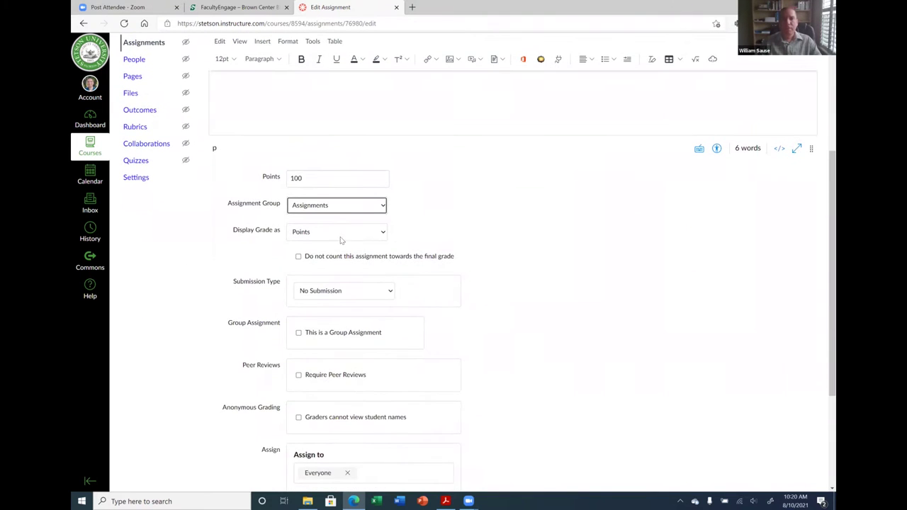
# Create an assignment group named "In-Class Assignments" and place In-Class Assignment 1 in it.
pyautogui.click(347, 208)
pyautogui.click(328, 239)
pyautogui.click(429, 263)
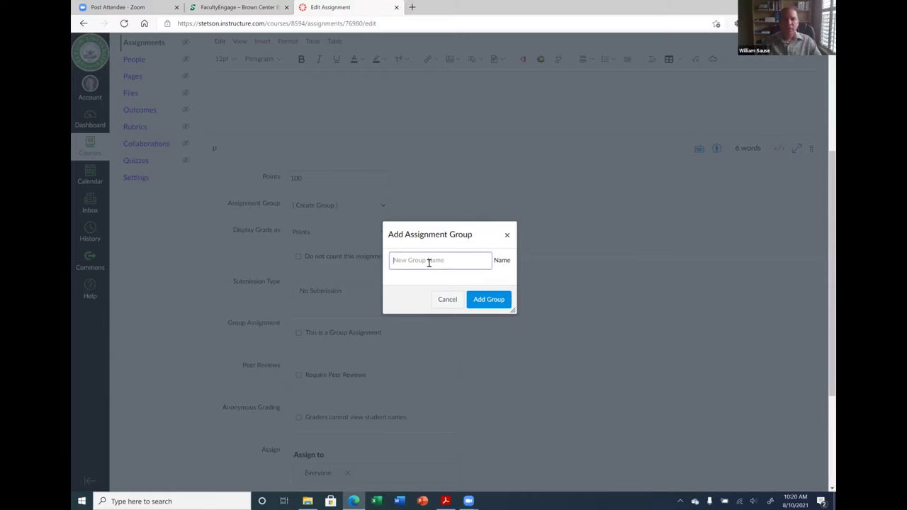
pyautogui.write('In-Class Assignments')
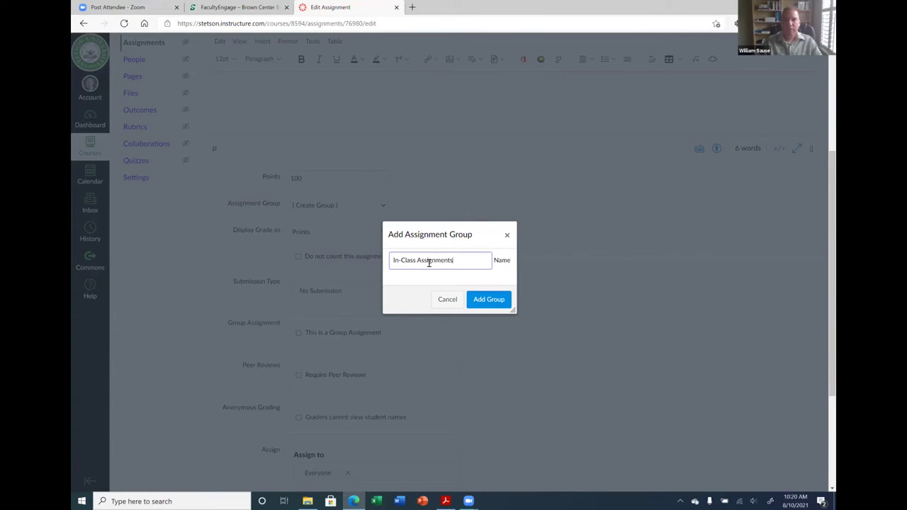
pyautogui.click(486, 298)
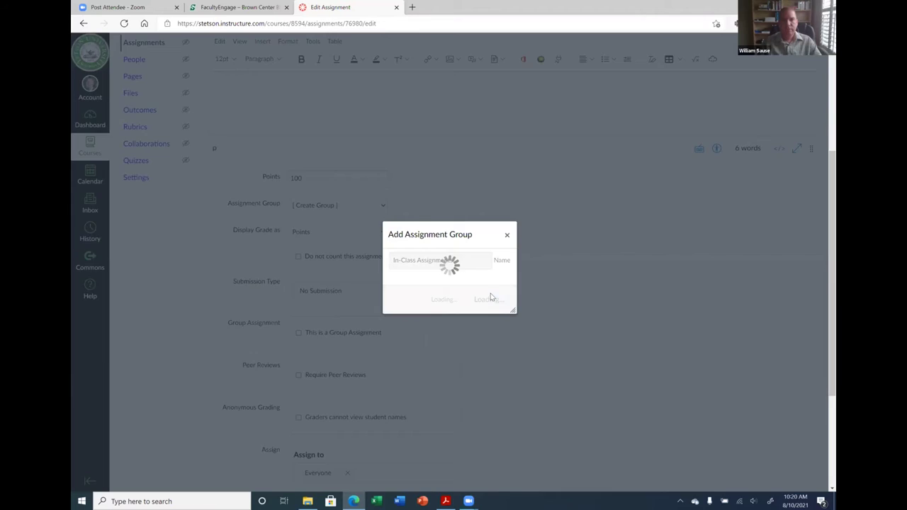
pyautogui.click(367, 209)
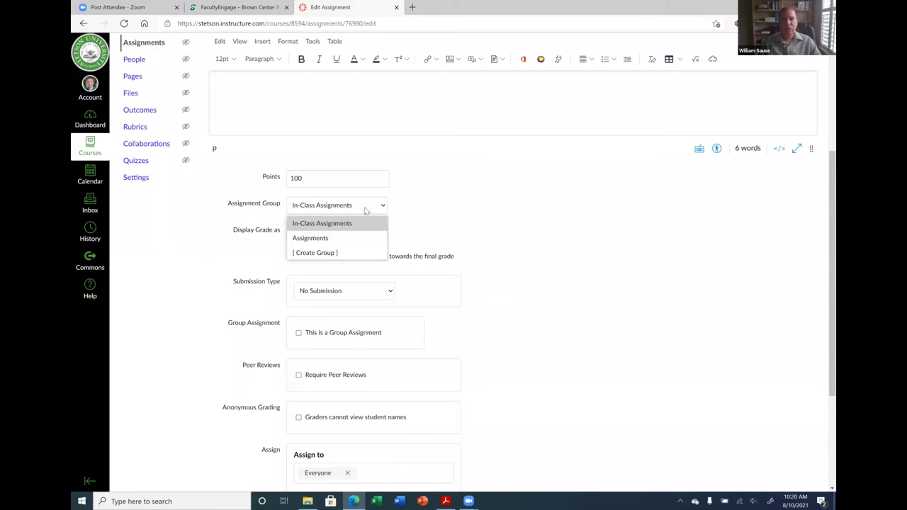
pyautogui.click(361, 224)
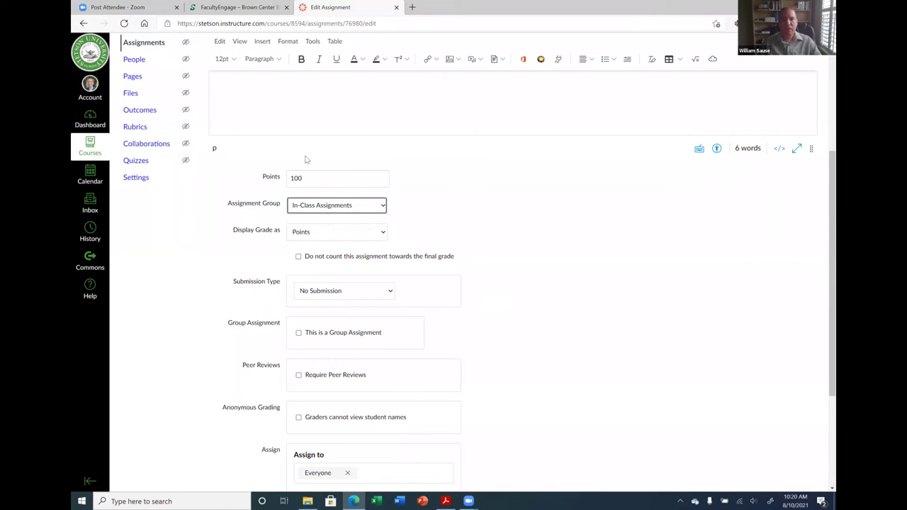
# Review the grade display options for the assignment and choose Points.
pyautogui.scroll(3, 376, 163)
pyautogui.scroll(-3, 376, 175)
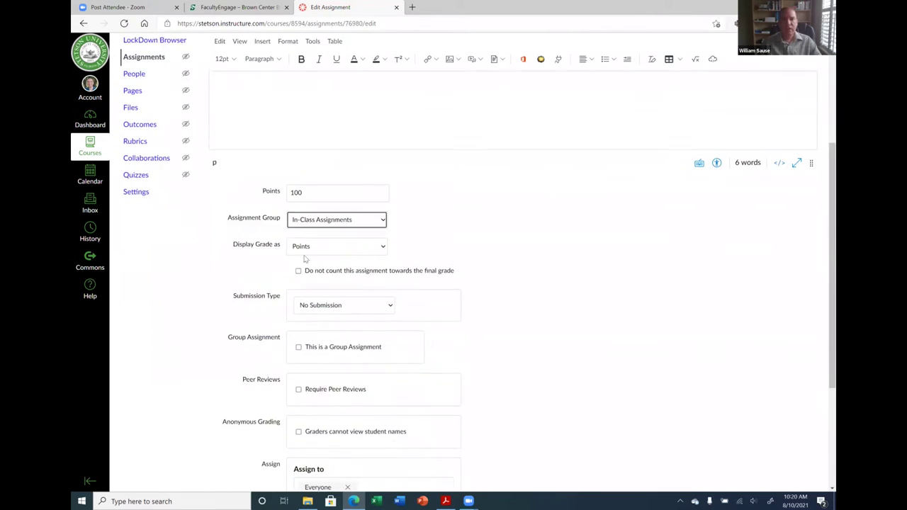
pyautogui.scroll(-1, 520, 228)
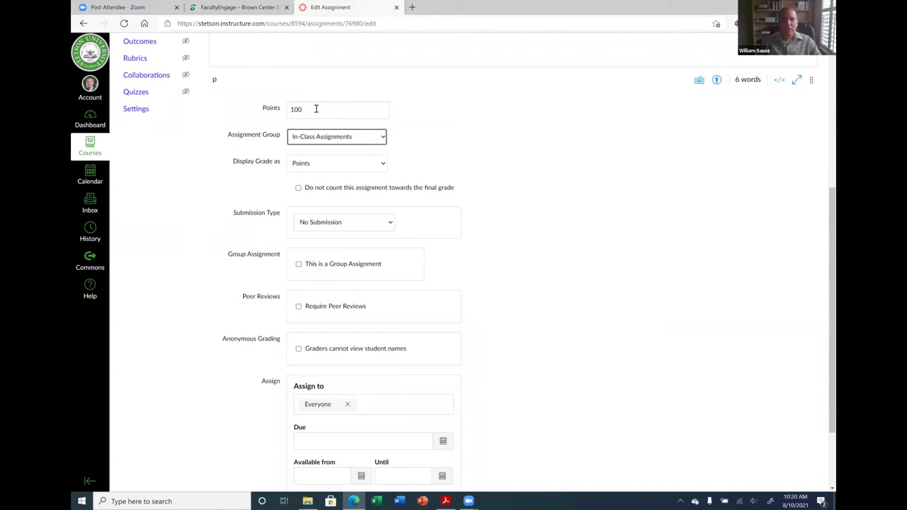
pyautogui.click(344, 165)
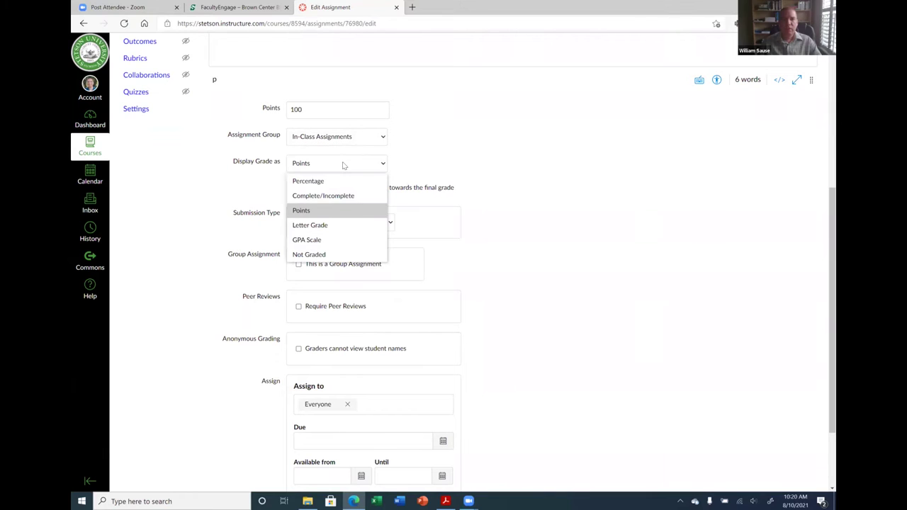
pyautogui.click(321, 214)
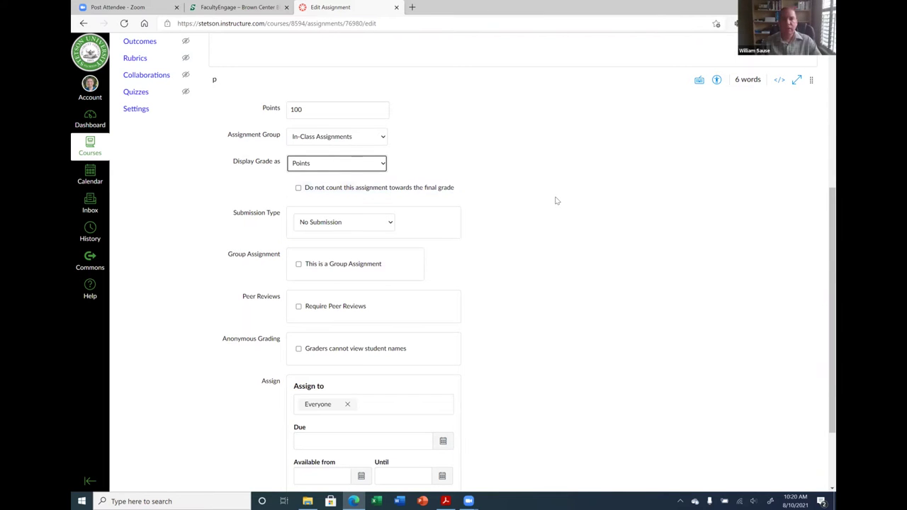
pyautogui.scroll(-1, 557, 201)
pyautogui.scroll(1, 557, 200)
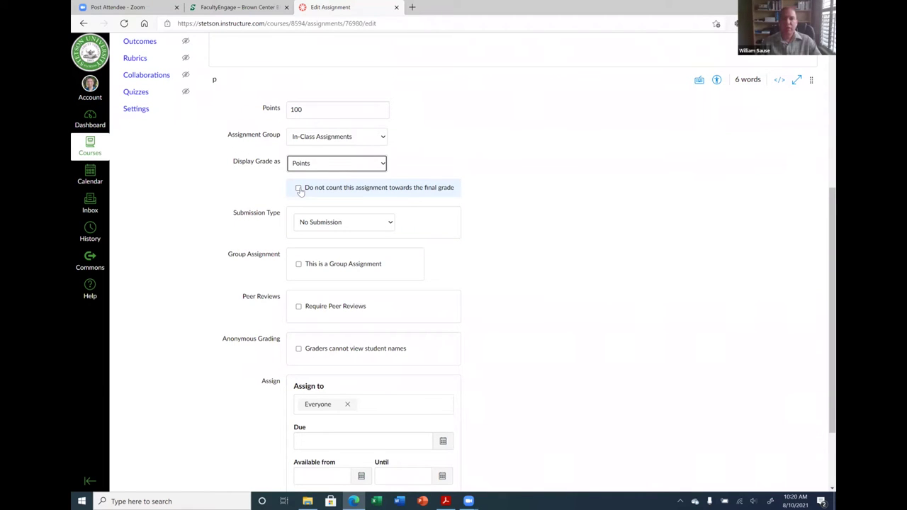
pyautogui.scroll(-1, 538, 227)
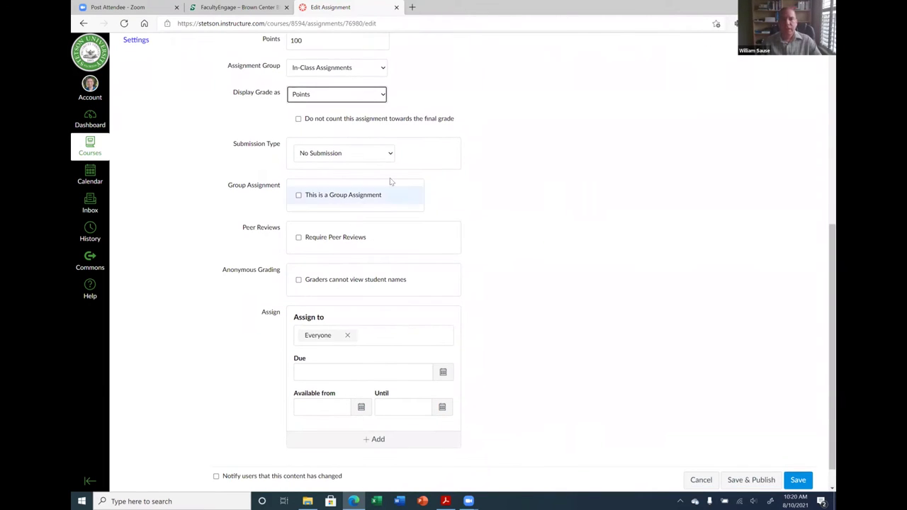
# Set the submission type to Online and allow file uploads as the entry option.
pyautogui.click(318, 161)
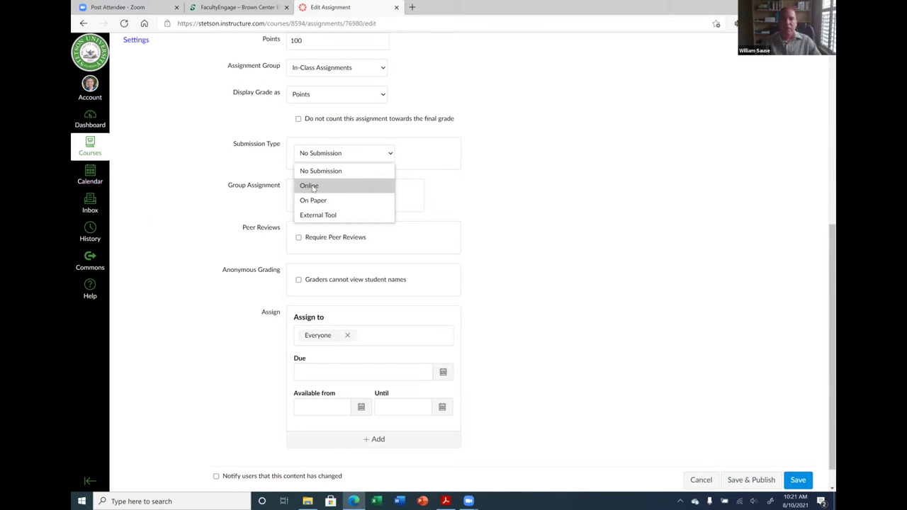
pyautogui.click(313, 187)
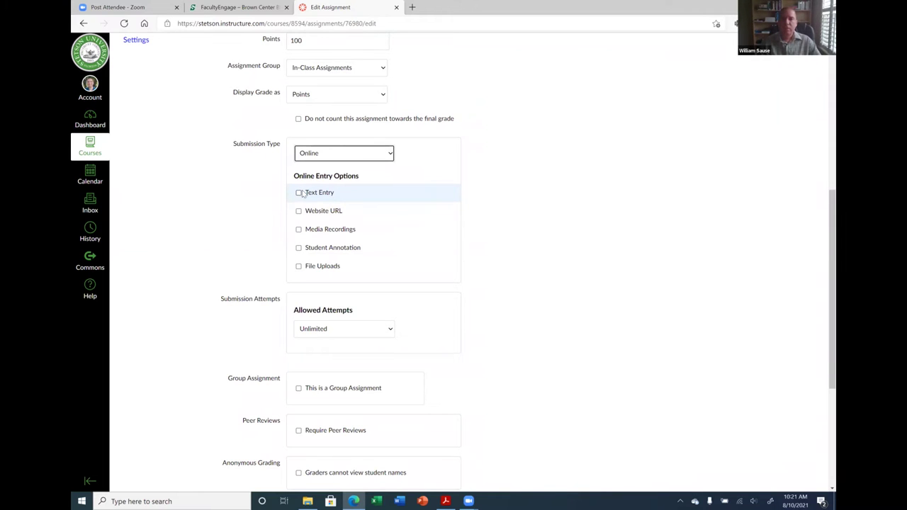
pyautogui.scroll(-1, 382, 209)
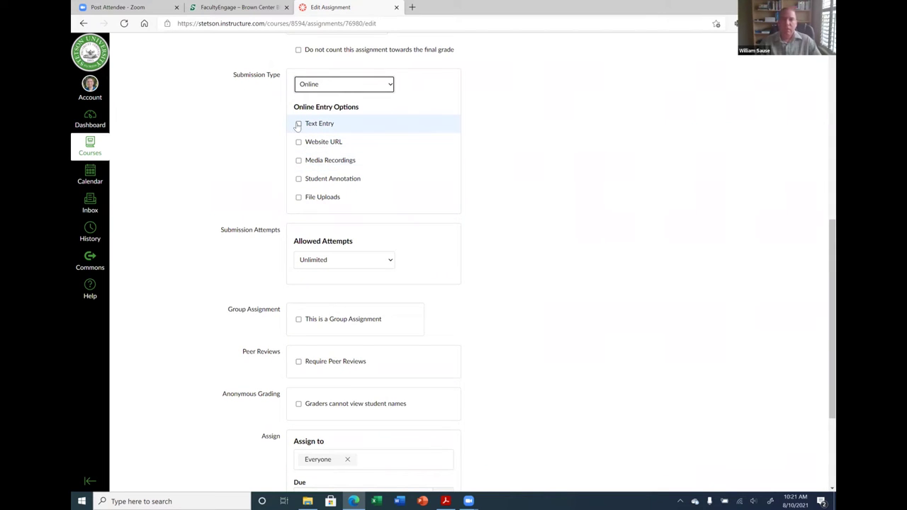
pyautogui.click(299, 200)
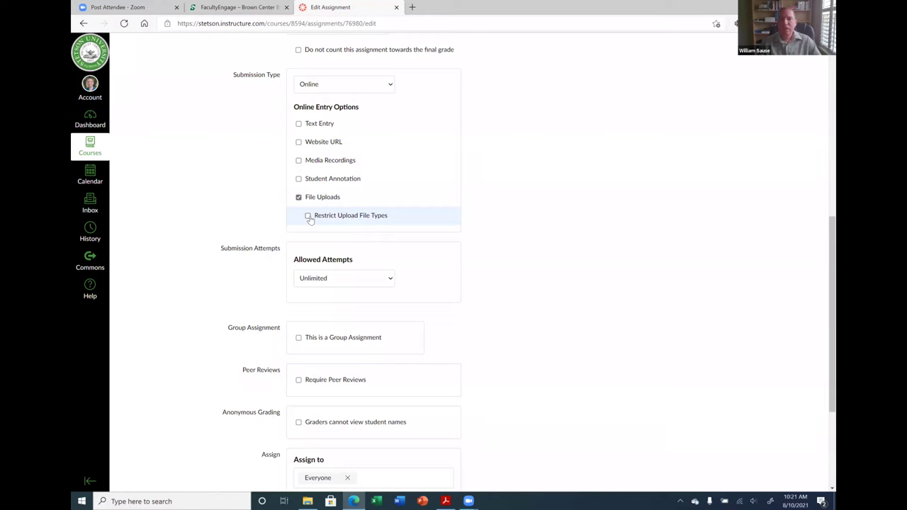
# Restrict the assignment's uploadable file types to doc, docx and pdf.
pyautogui.click(308, 217)
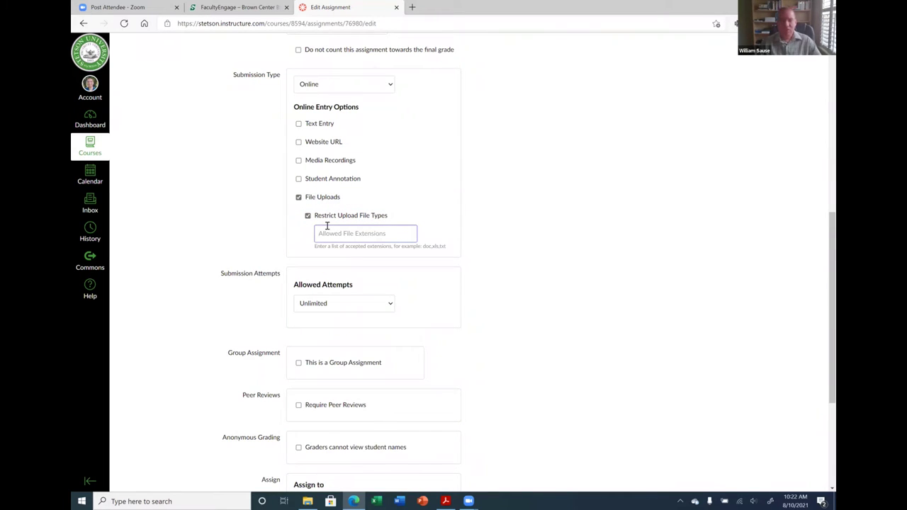
pyautogui.write('d')
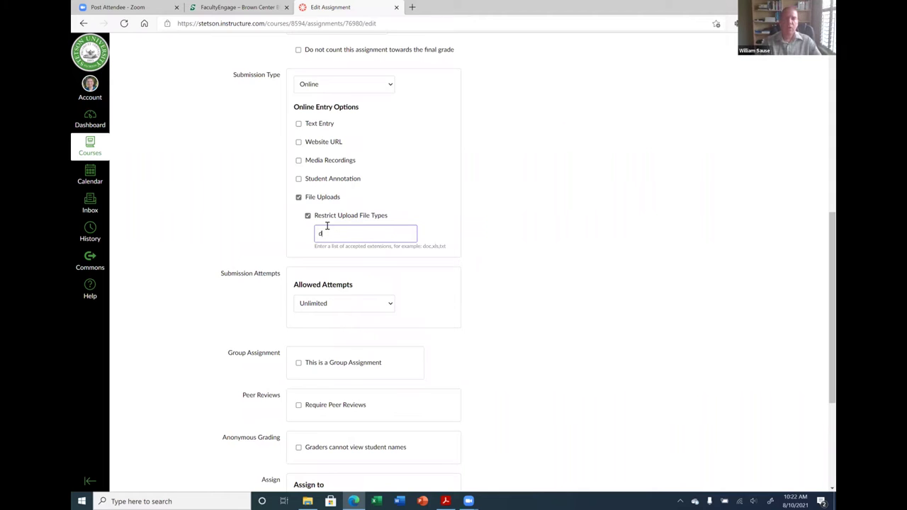
pyautogui.write('oc, docx, pdf')
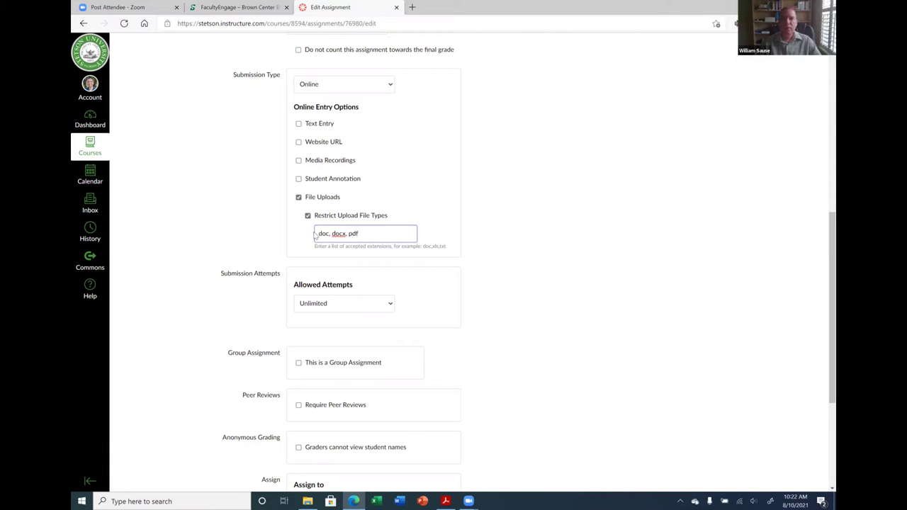
pyautogui.moveTo(420, 247); pyautogui.dragTo(447, 248)
pyautogui.click(447, 249)
pyautogui.click(373, 235)
# Try limiting the assignment's allowed submission attempts to 1, and return the setting to Unlimited.
pyautogui.scroll(-2, 502, 251)
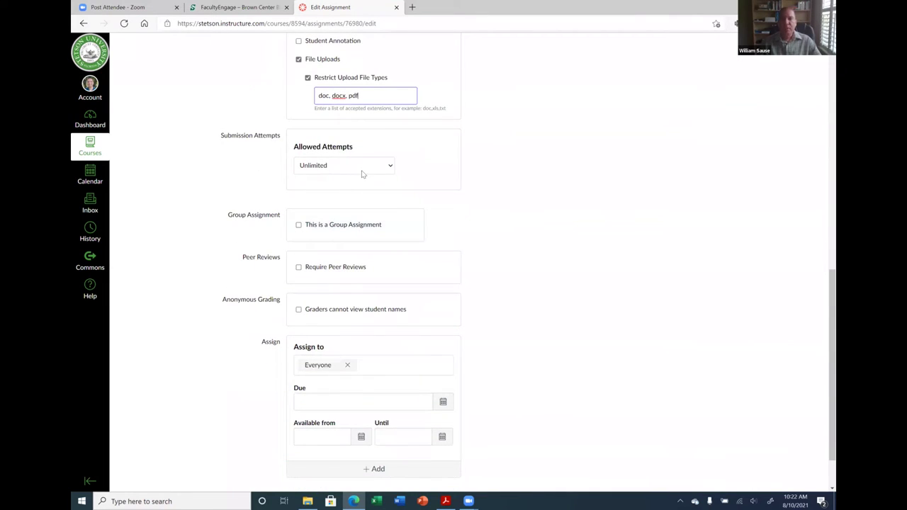
pyautogui.click(362, 174)
pyautogui.click(326, 209)
pyautogui.click(341, 174)
pyautogui.click(338, 198)
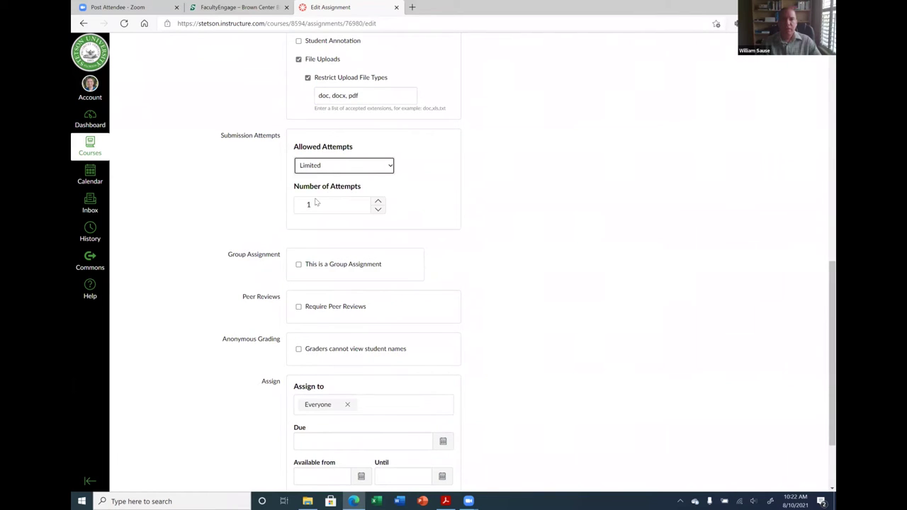
pyautogui.click(378, 169)
pyautogui.click(366, 183)
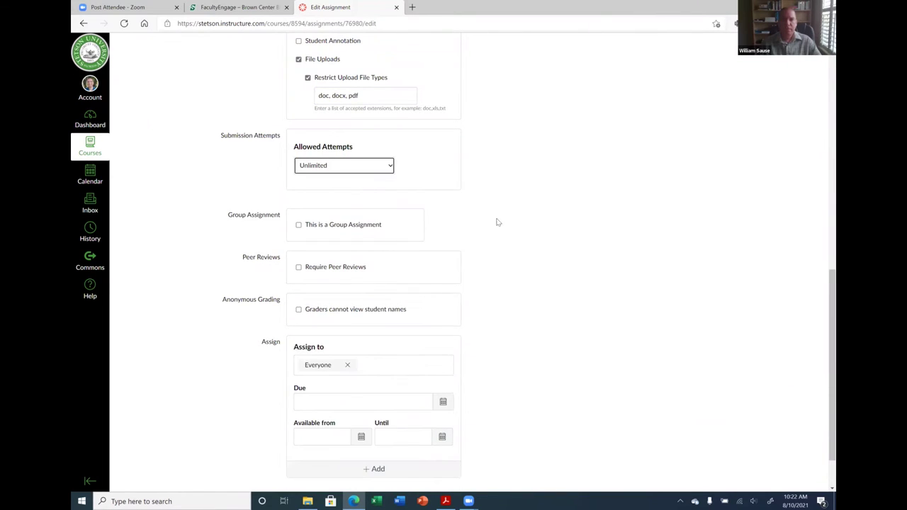
# Try the group assignment and peer review options for the assignment, dismissing the group set creation and turning both options off again.
pyautogui.scroll(-2, 496, 219)
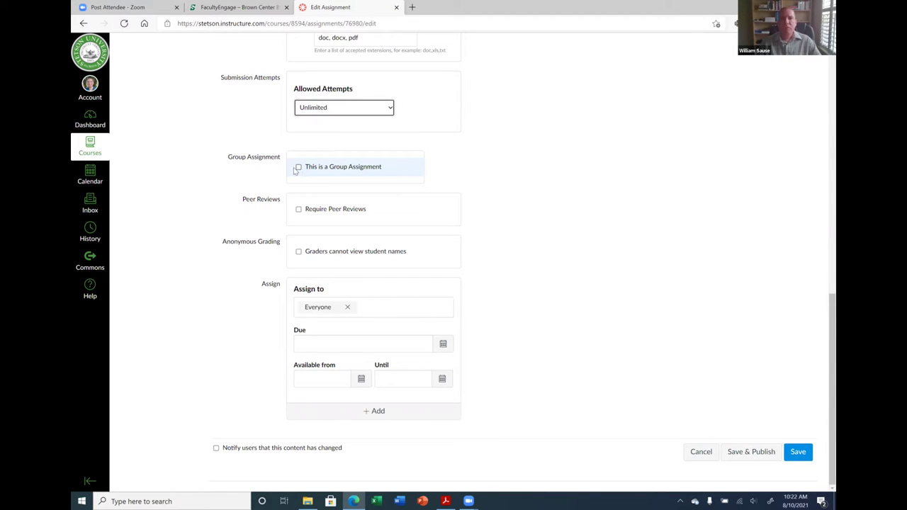
pyautogui.scroll(7, 298, 170)
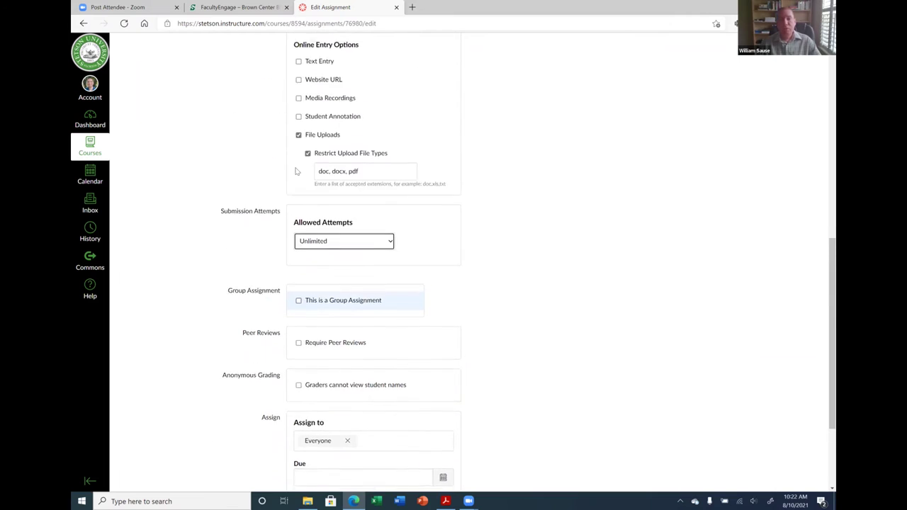
pyautogui.scroll(2, 210, 151)
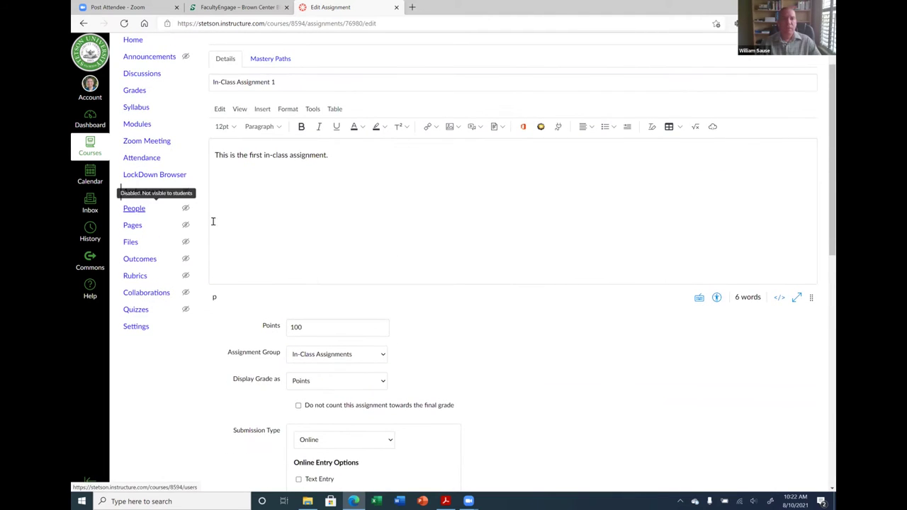
pyautogui.scroll(-5, 307, 244)
pyautogui.scroll(-3, 307, 244)
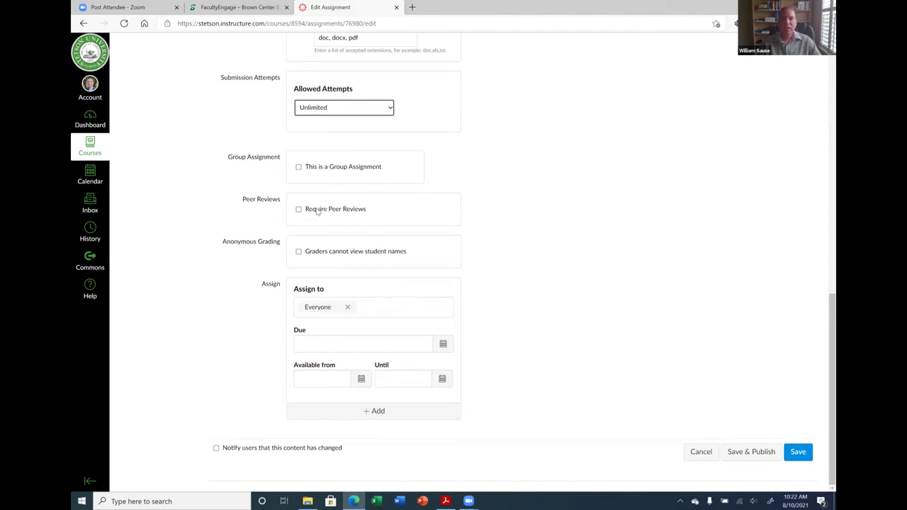
pyautogui.click(297, 170)
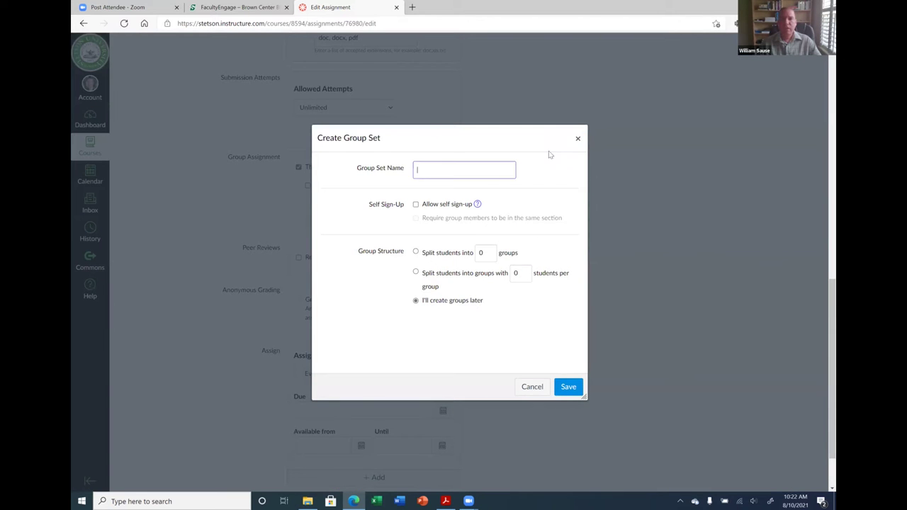
pyautogui.click(577, 138)
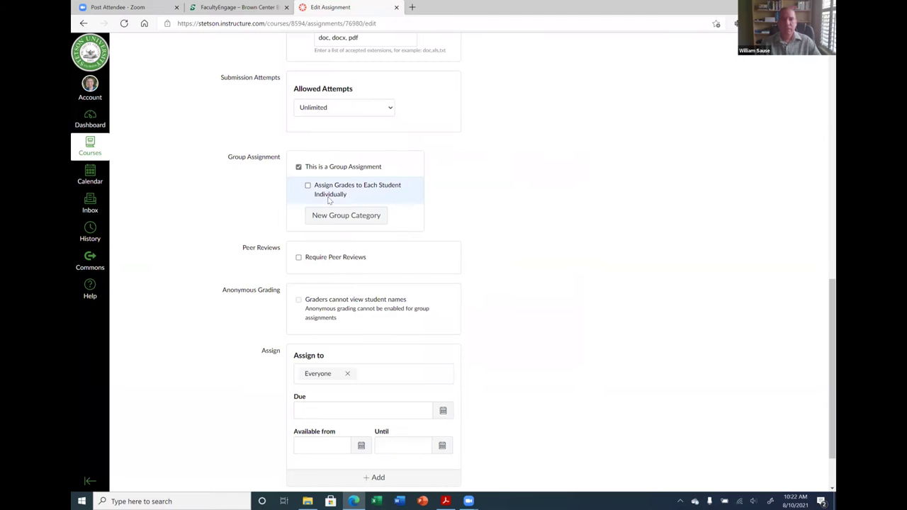
pyautogui.click(306, 159)
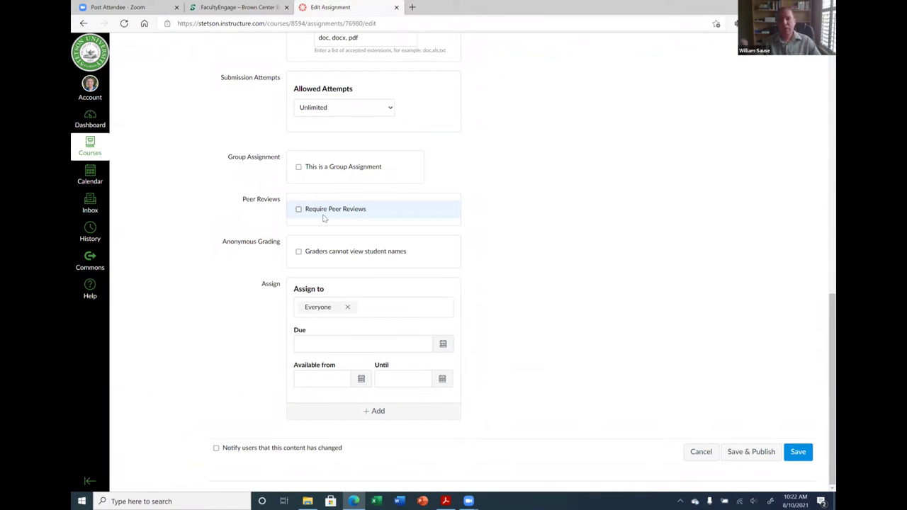
pyautogui.click(298, 210)
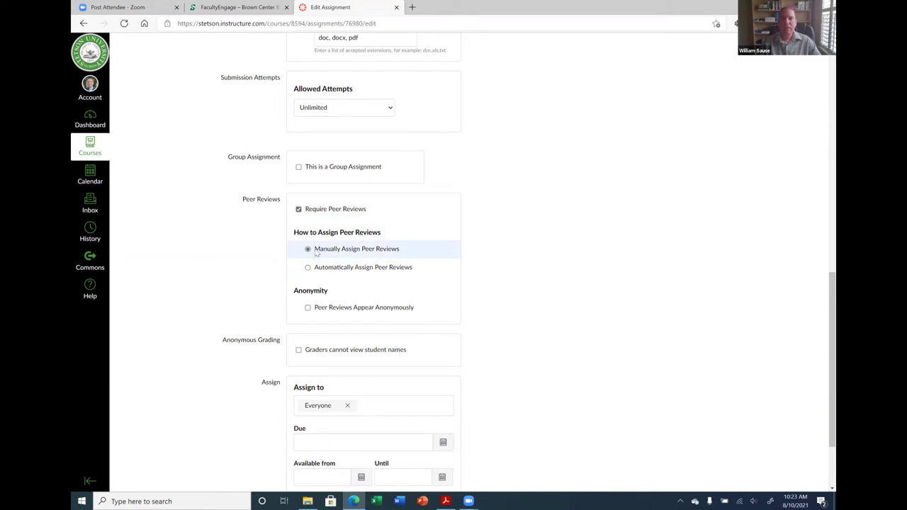
pyautogui.click(298, 210)
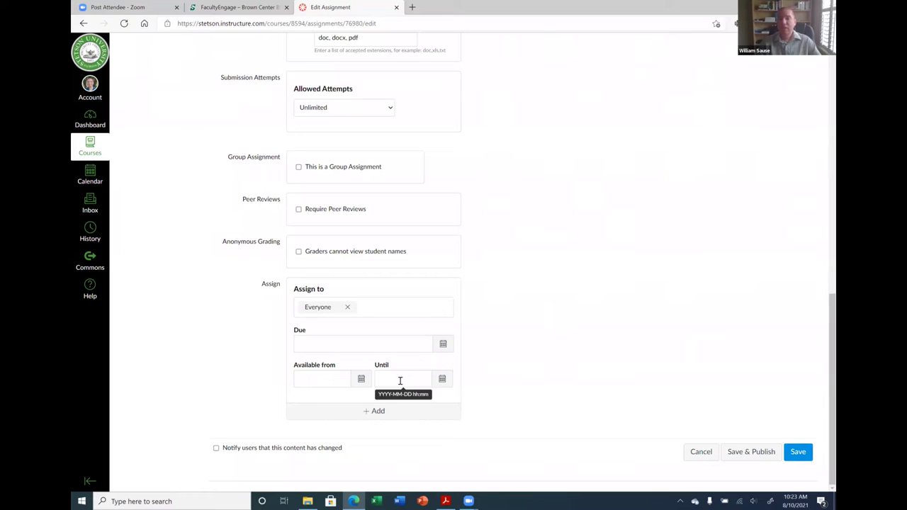
# Try adding a separate assign-to entry for one student, and remove it so that only Everyone is assigned.
pyautogui.click(365, 412)
pyautogui.scroll(-2, 367, 415)
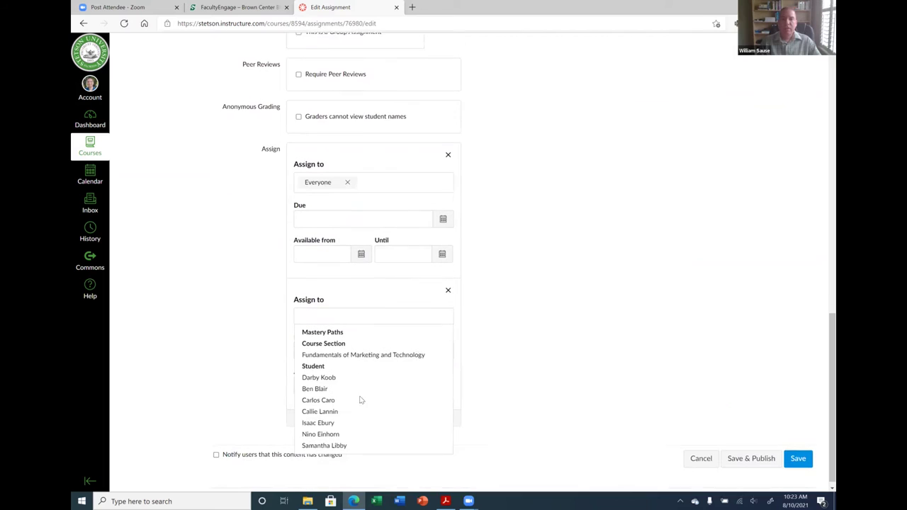
pyautogui.click(338, 372)
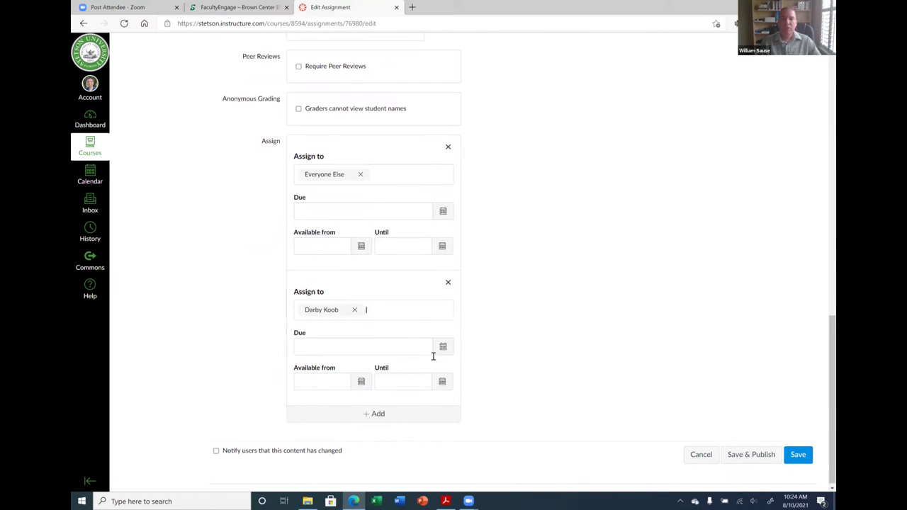
pyautogui.click(603, 346)
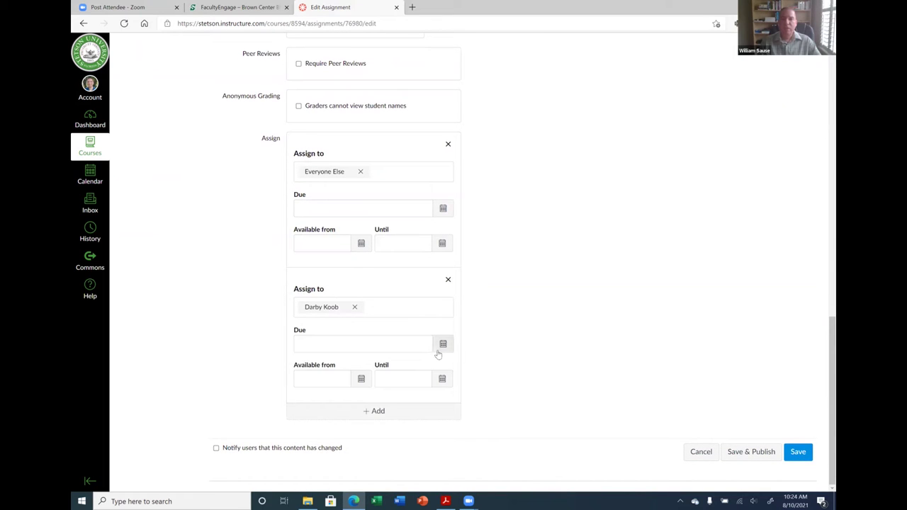
pyautogui.click(354, 308)
pyautogui.click(448, 285)
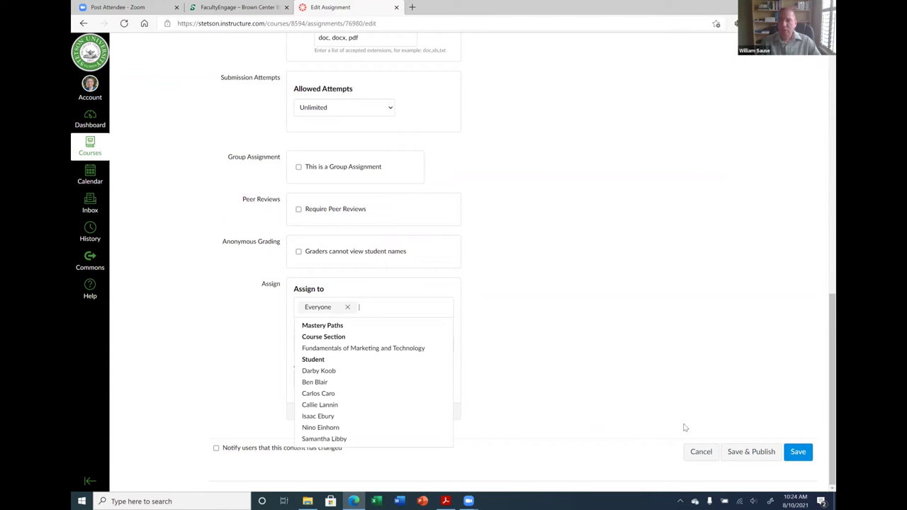
pyautogui.click(685, 427)
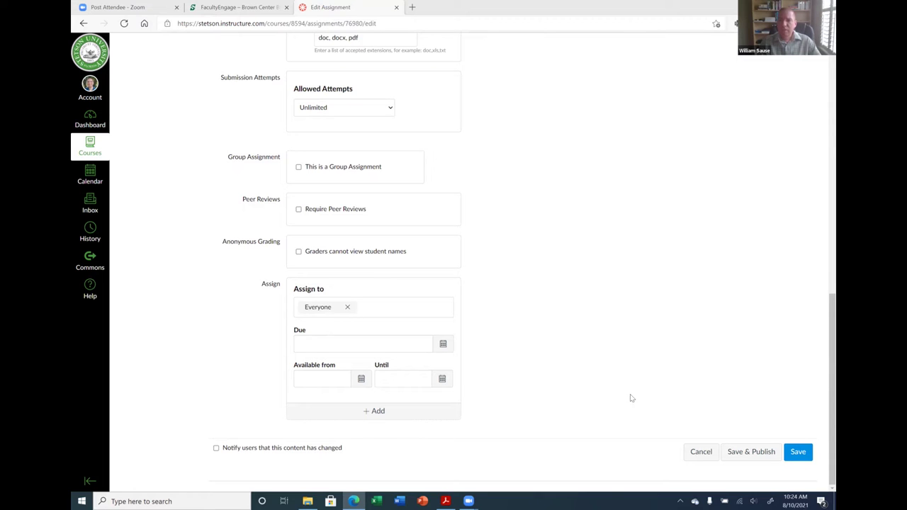
# Allow media recordings as an additional online entry option, and save and publish In-Class Assignment 1.
pyautogui.scroll(5, 569, 282)
pyautogui.click(364, 309)
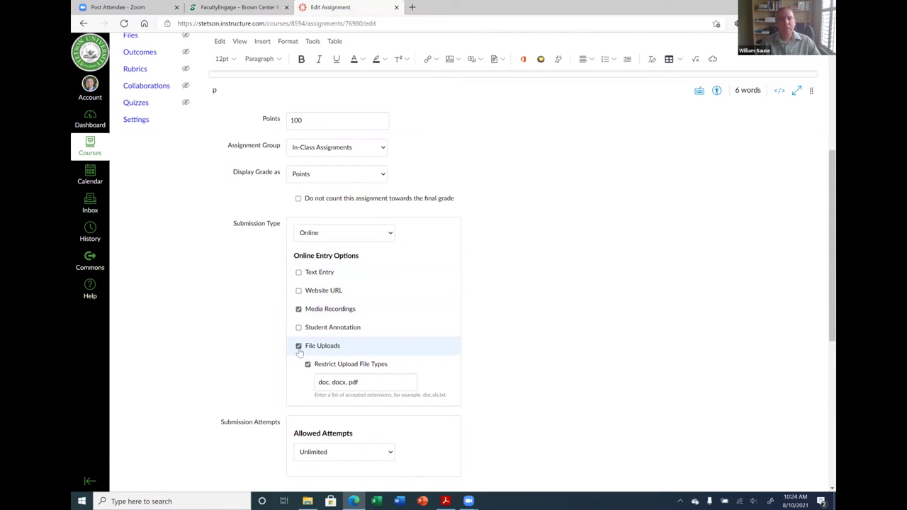
pyautogui.scroll(-5, 536, 362)
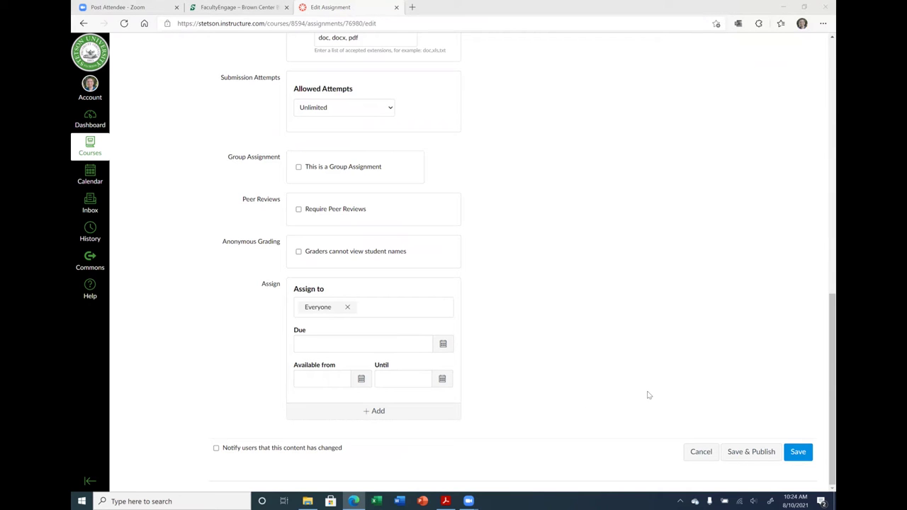
pyautogui.click(803, 454)
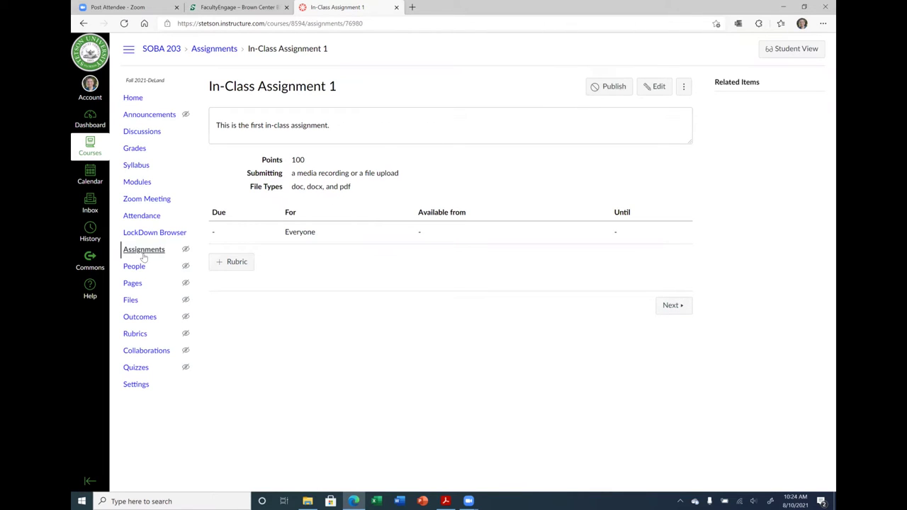
pyautogui.click(604, 87)
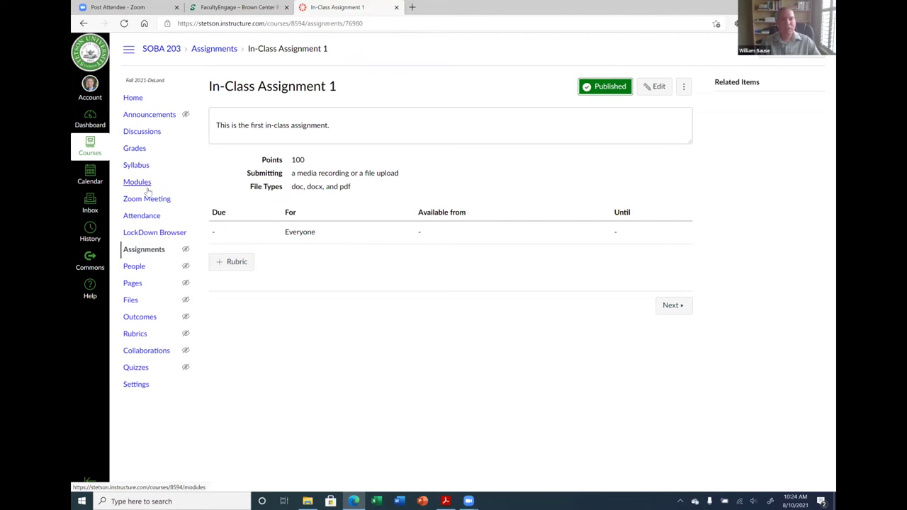
# Enter Student View from the course's Modules page and open In-Class Assignment 1 in Week 2.
pyautogui.click(146, 248)
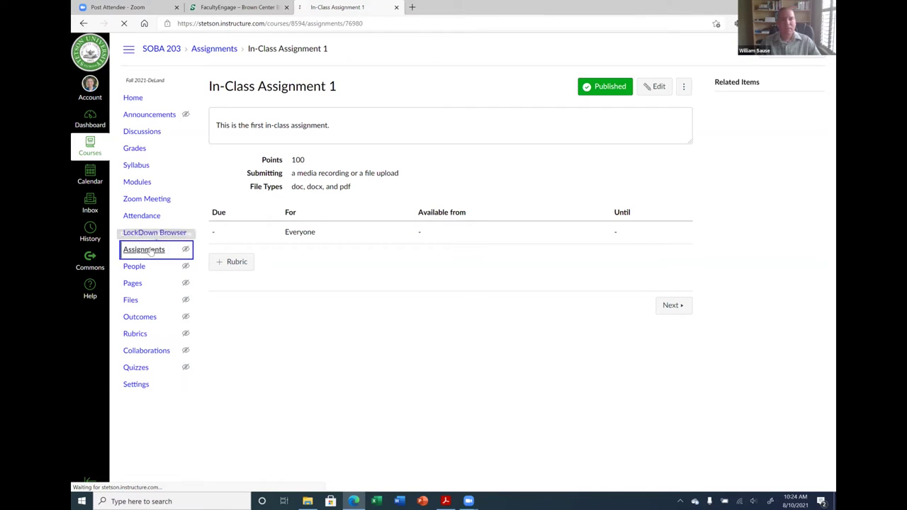
pyautogui.click(145, 183)
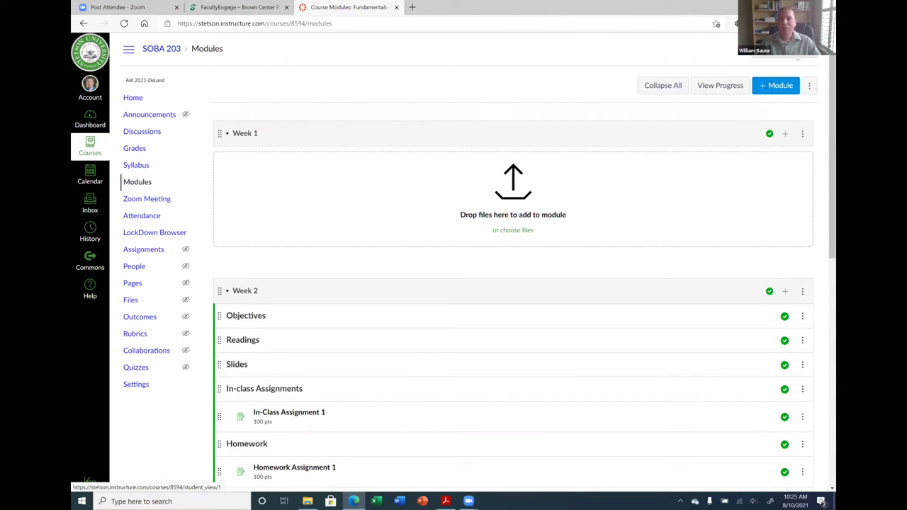
pyautogui.click(788, 58)
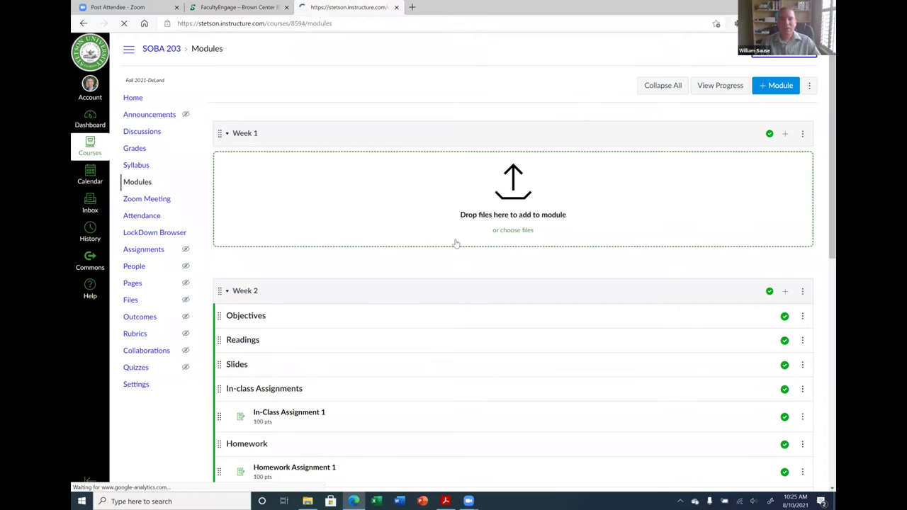
pyautogui.click(344, 255)
pyautogui.click(422, 360)
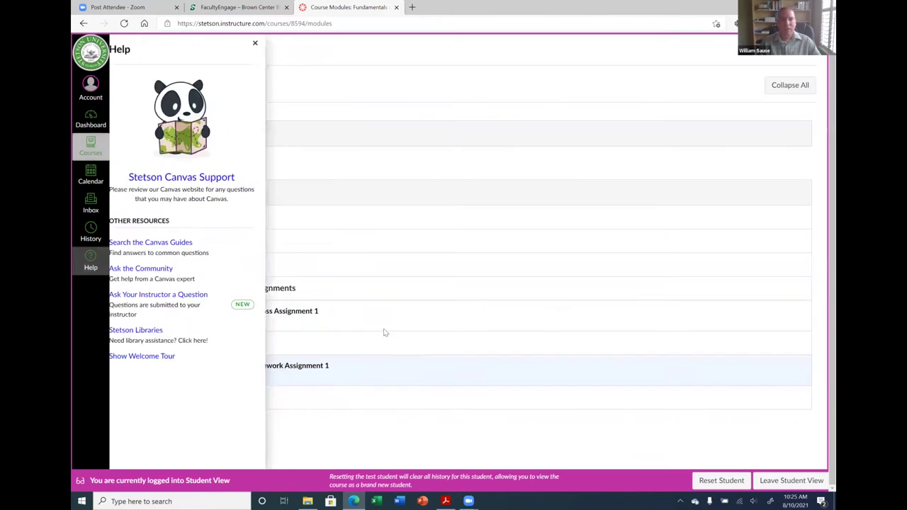
pyautogui.click(295, 313)
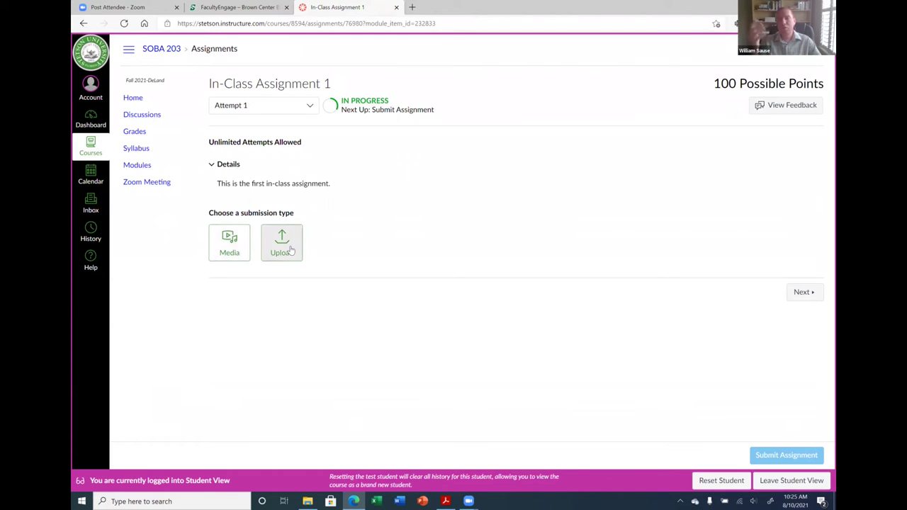
# Choose Media as the submission type and bring up the Record option for uploading media.
pyautogui.click(229, 246)
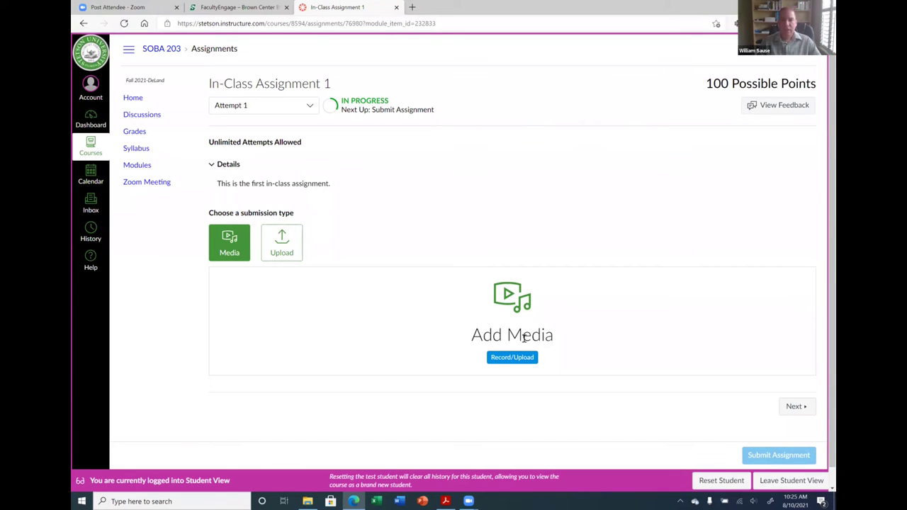
pyautogui.click(509, 358)
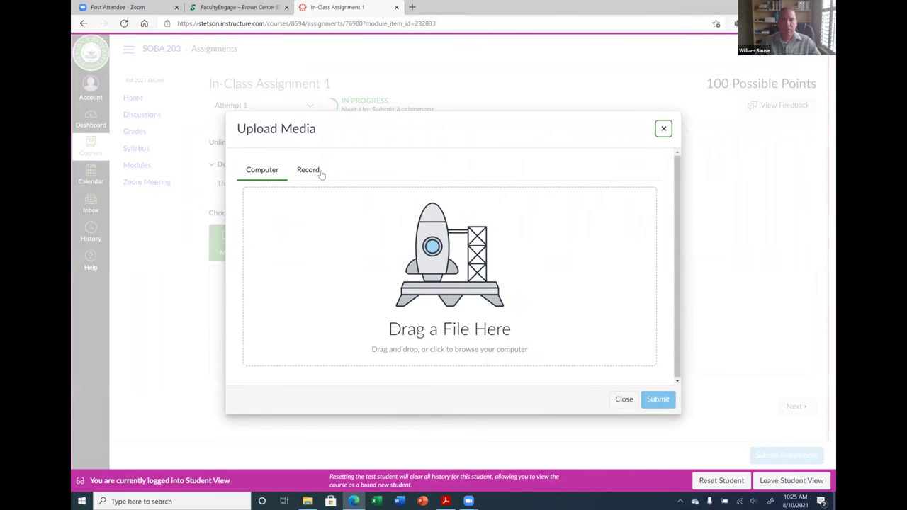
pyautogui.click(320, 173)
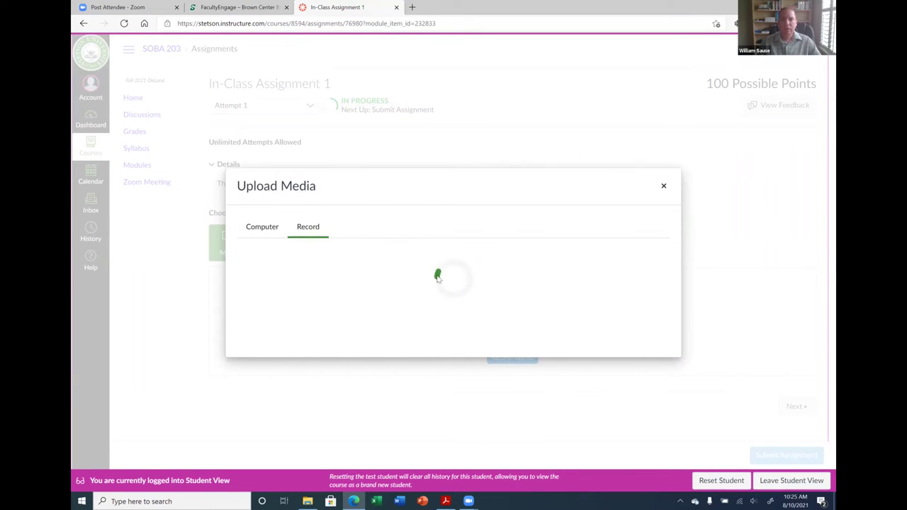
pyautogui.click(196, 76)
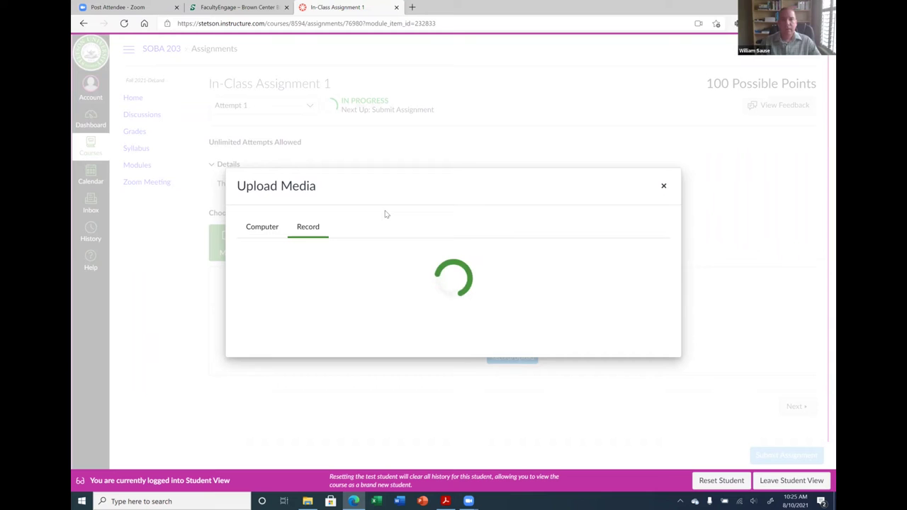
pyautogui.click(252, 228)
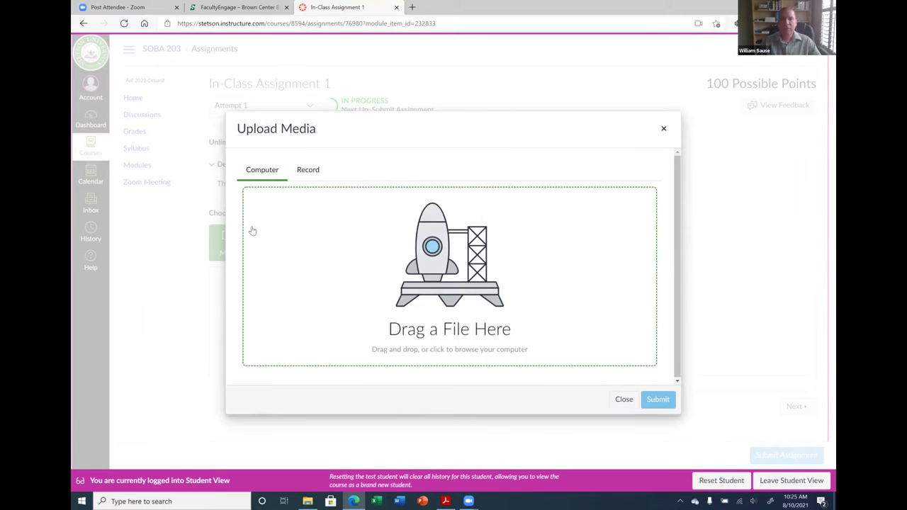
pyautogui.click(306, 172)
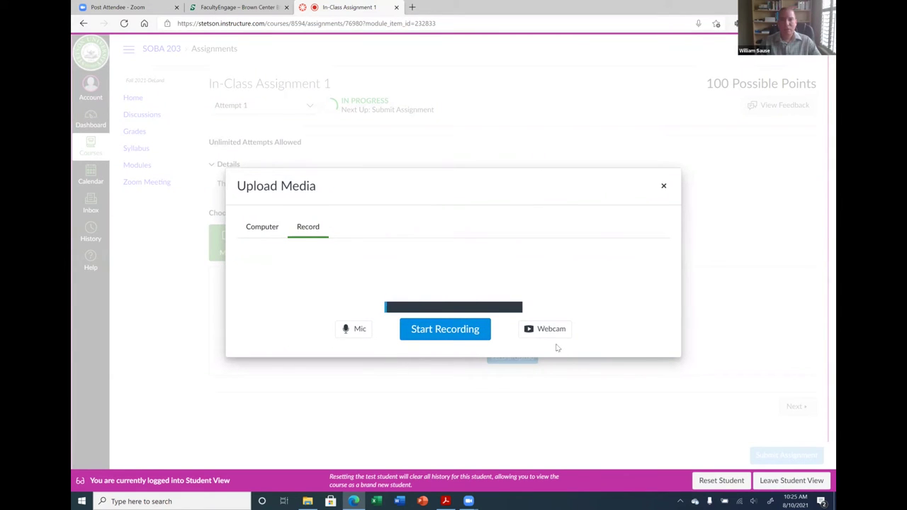
# Compare the Computer and Record options for uploading media, close the upload dialog, and leave Student View.
pyautogui.click(263, 228)
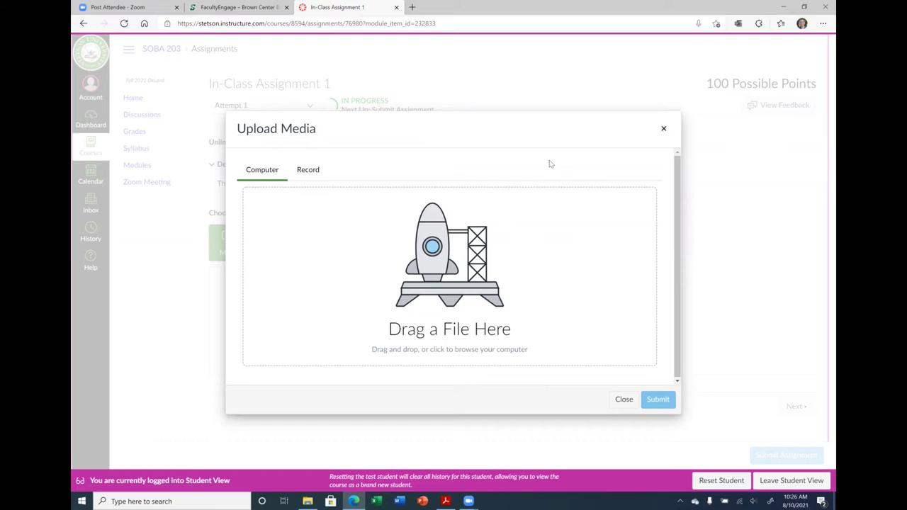
pyautogui.click(307, 171)
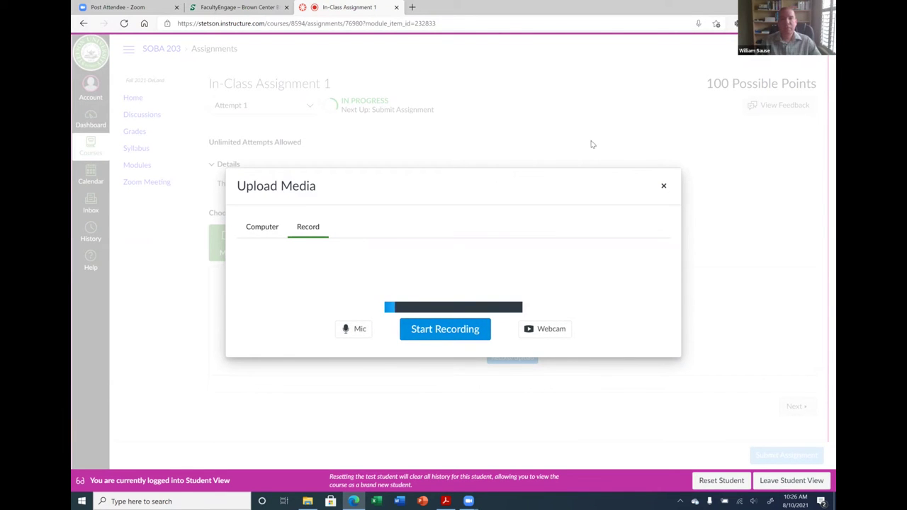
pyautogui.click(260, 229)
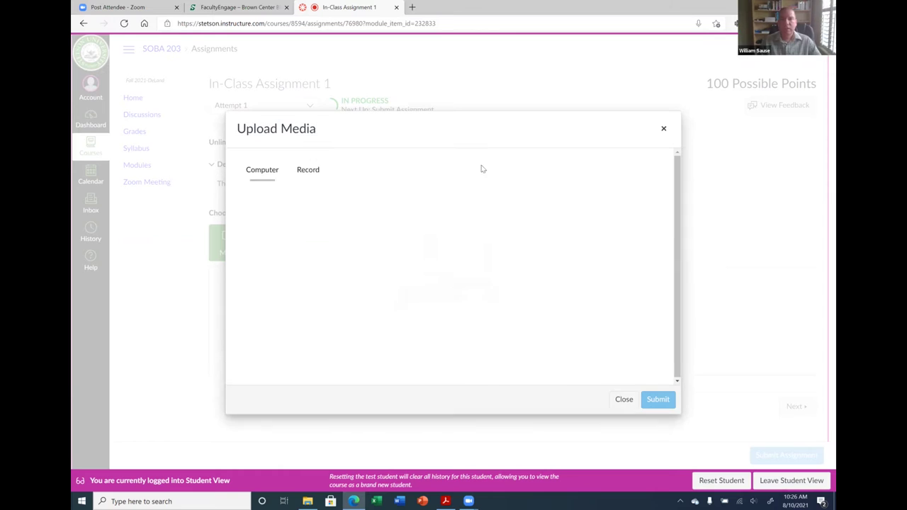
pyautogui.click(665, 129)
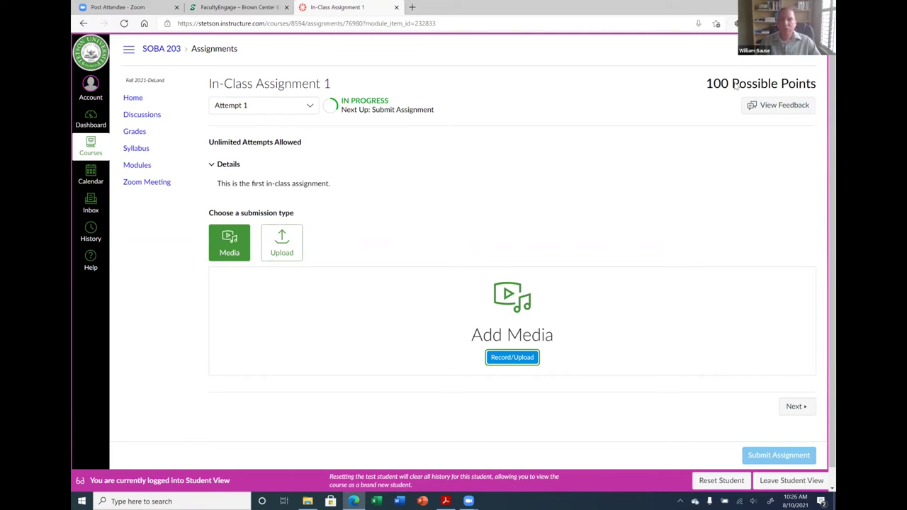
pyautogui.click(727, 481)
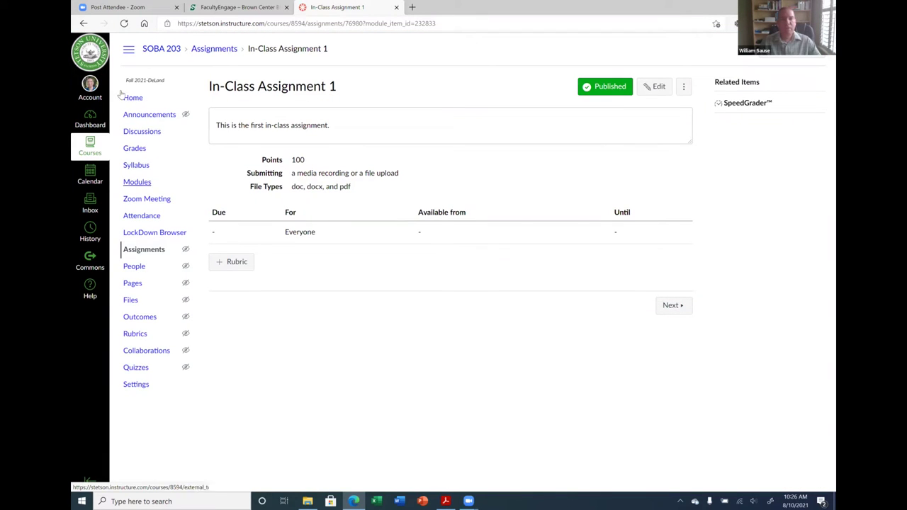
# In the navigation section of the course settings, move Grades directly below Home.
pyautogui.click(136, 389)
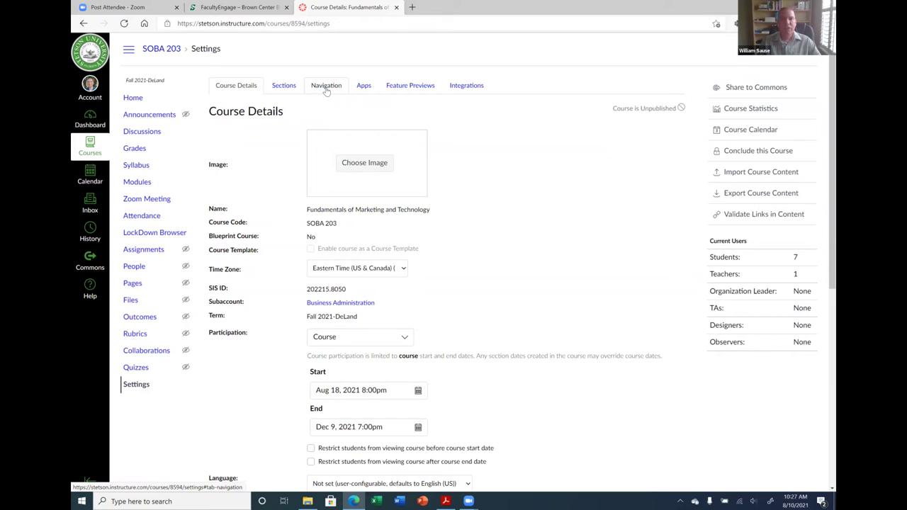
pyautogui.click(326, 87)
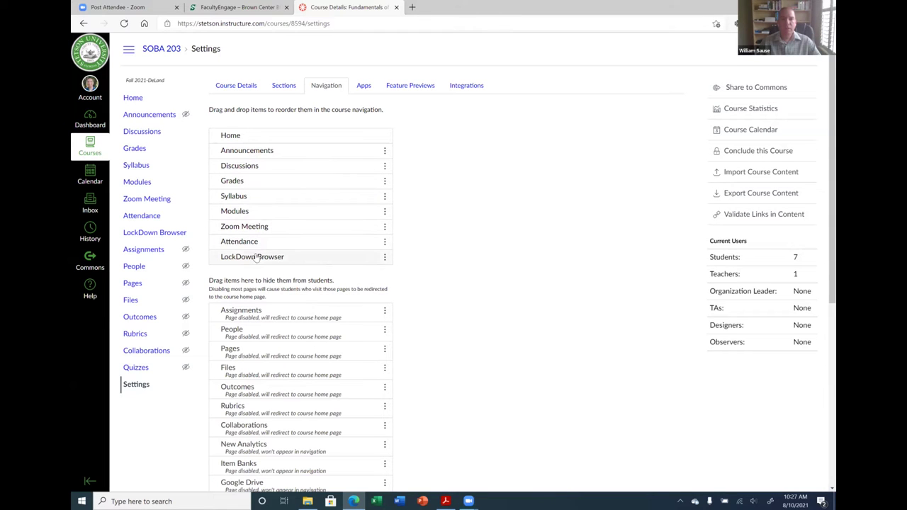
pyautogui.scroll(-1, 461, 279)
pyautogui.scroll(-3, 291, 156)
pyautogui.scroll(5, 421, 233)
pyautogui.moveTo(220, 180); pyautogui.dragTo(282, 152)
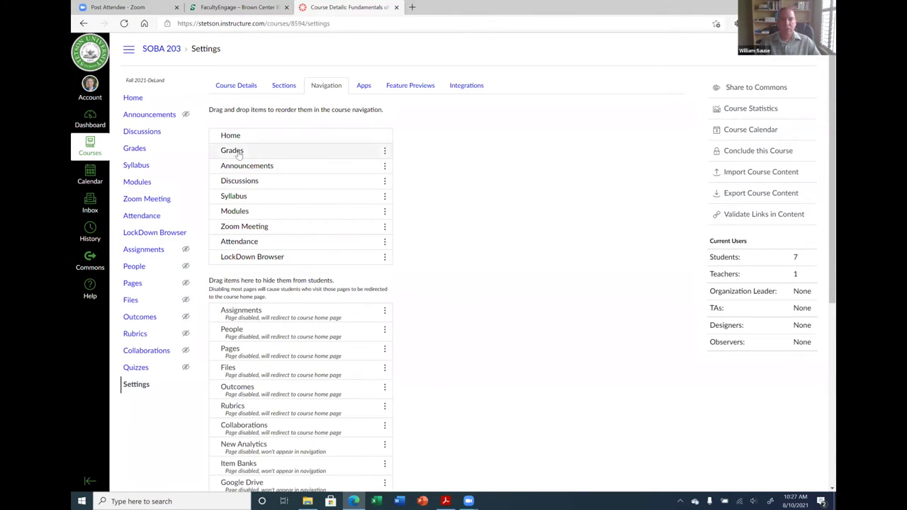
pyautogui.moveTo(239, 152)
pyautogui.mouseDown()
pyautogui.moveTo(241, 227)
pyautogui.moveTo(234, 152)
pyautogui.mouseUp()
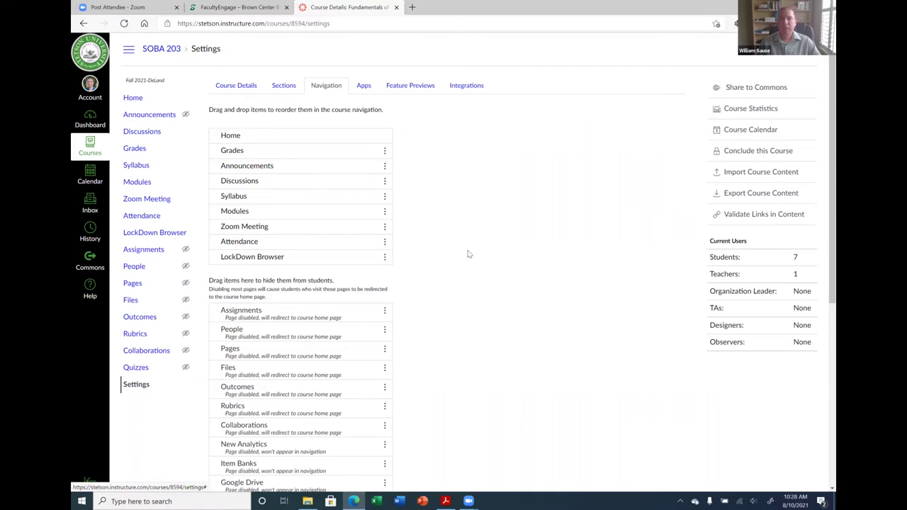
# Look through the navigation items hidden from students and save the reordered course navigation.
pyautogui.scroll(-5, 464, 262)
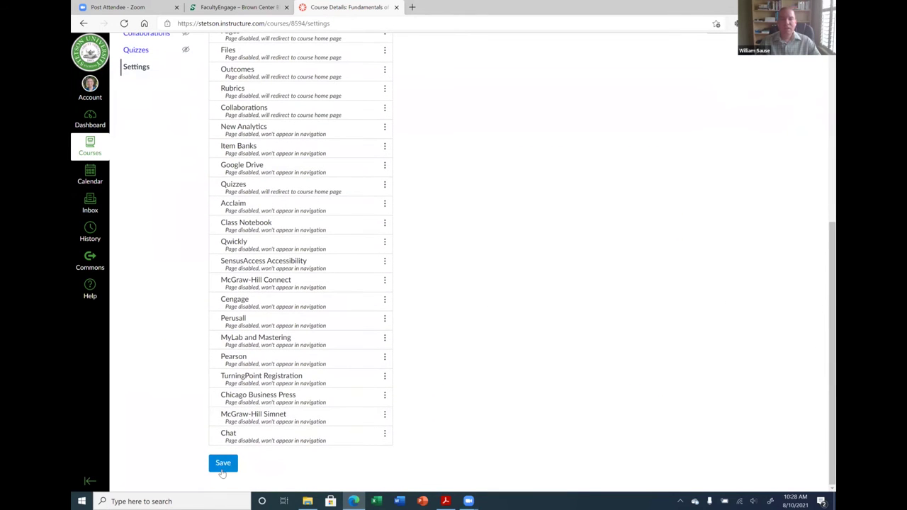
pyautogui.scroll(5, 319, 354)
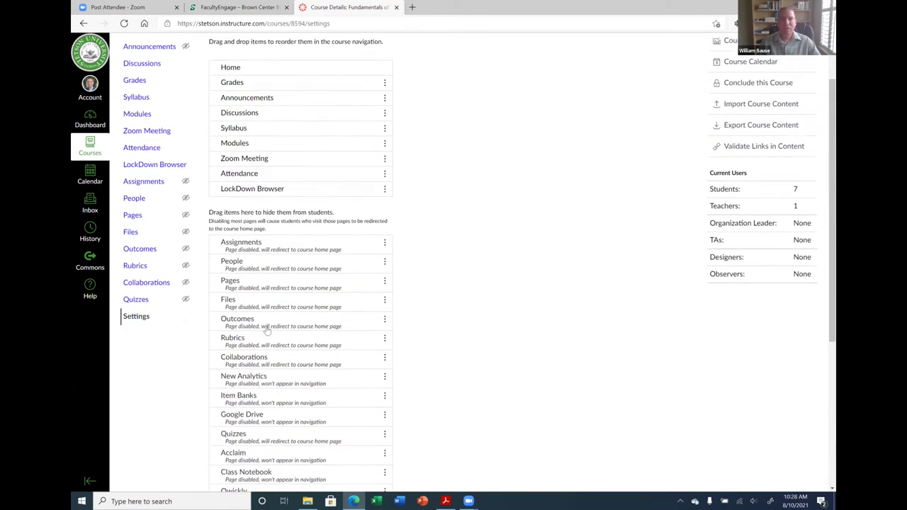
pyautogui.scroll(-5, 228, 443)
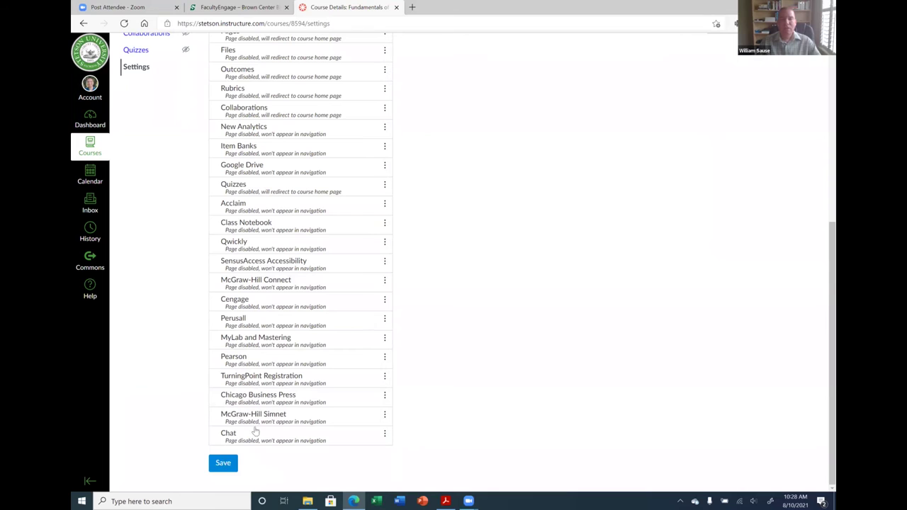
pyautogui.scroll(1, 203, 138)
pyautogui.scroll(5, 204, 138)
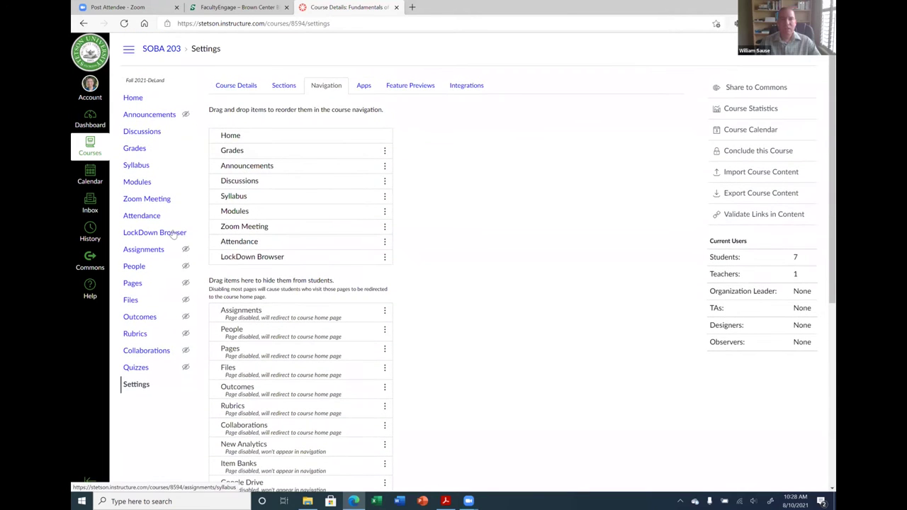
pyautogui.scroll(-5, 482, 277)
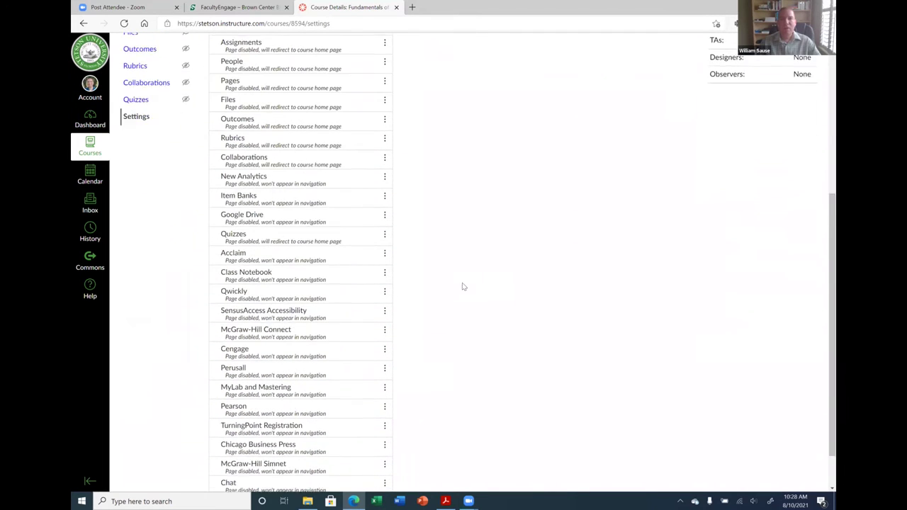
pyautogui.click(223, 464)
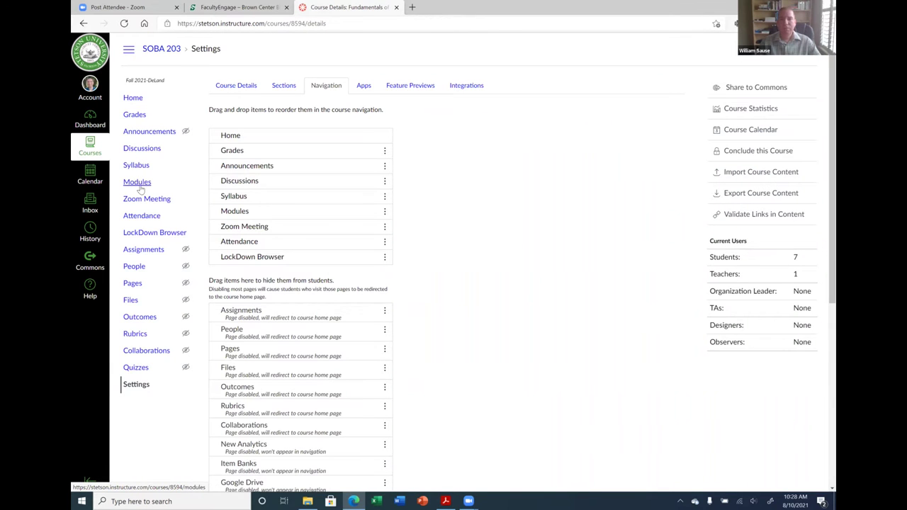
# Open the course home page, check its navigation in Student View, and return to the instructor view.
pyautogui.click(134, 115)
pyautogui.click(135, 100)
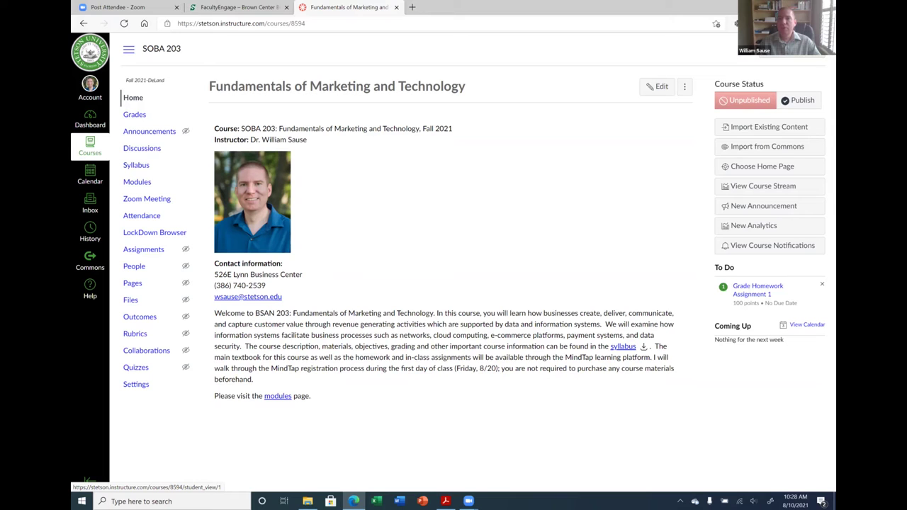
pyautogui.click(787, 49)
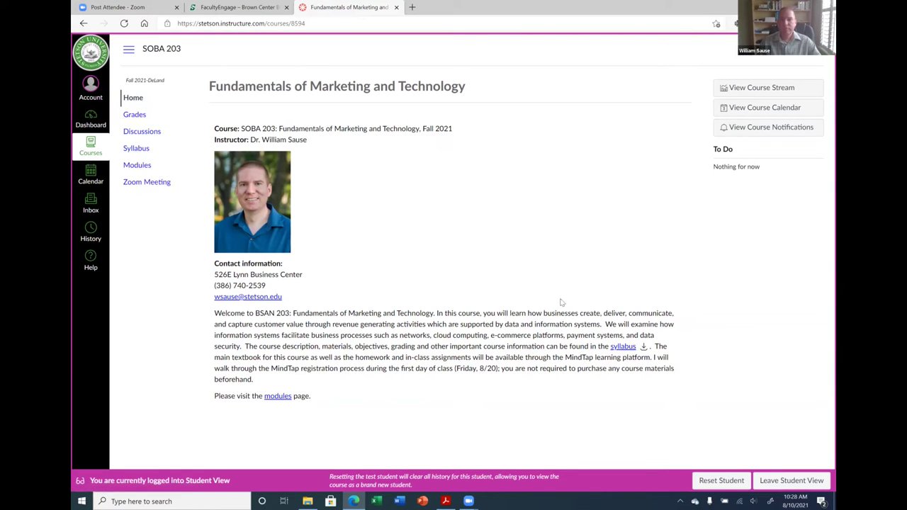
pyautogui.click(783, 480)
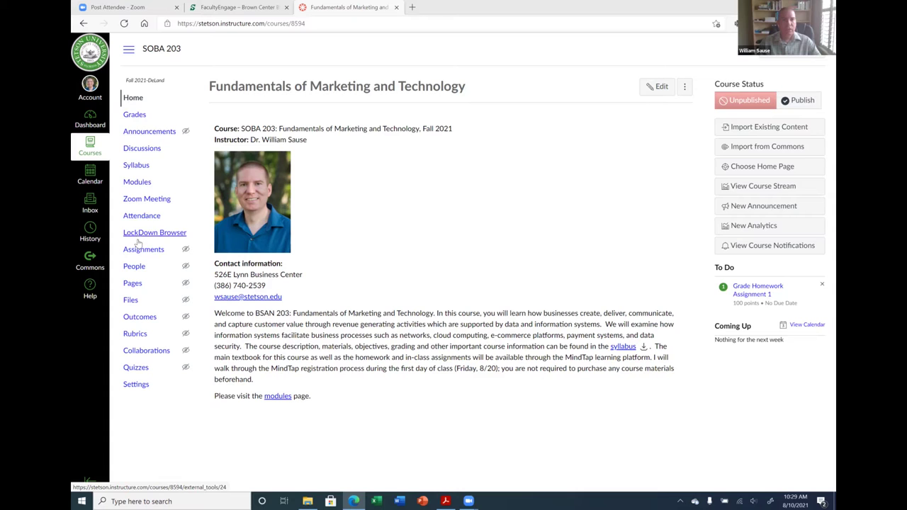
# Look over the Week 2 items in Modules, and move the Assignments group above In-Class Assignments on the Assignments page.
pyautogui.click(147, 184)
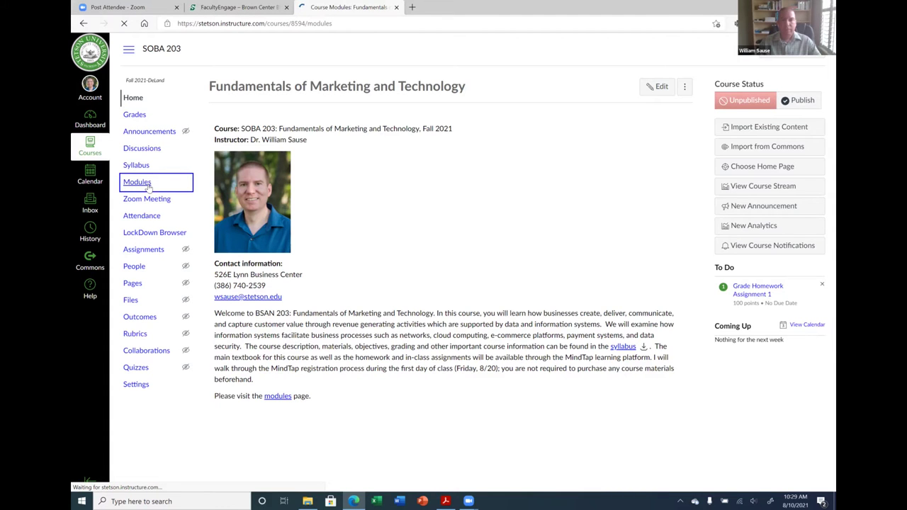
pyautogui.scroll(-2, 388, 331)
pyautogui.scroll(-2, 389, 331)
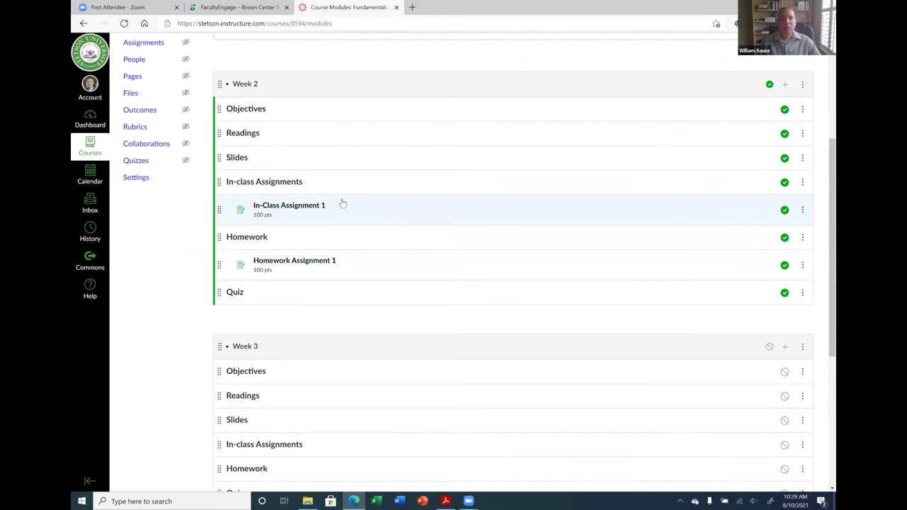
pyautogui.scroll(4, 344, 203)
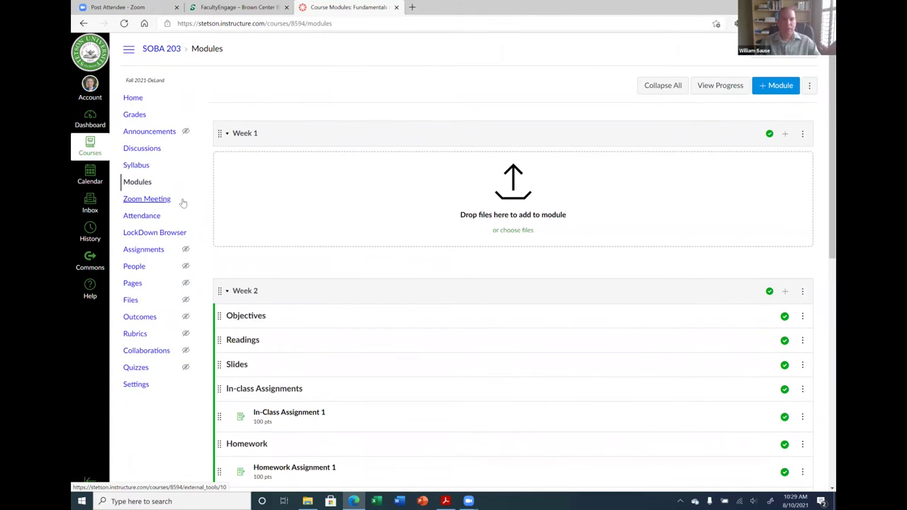
pyautogui.click(142, 251)
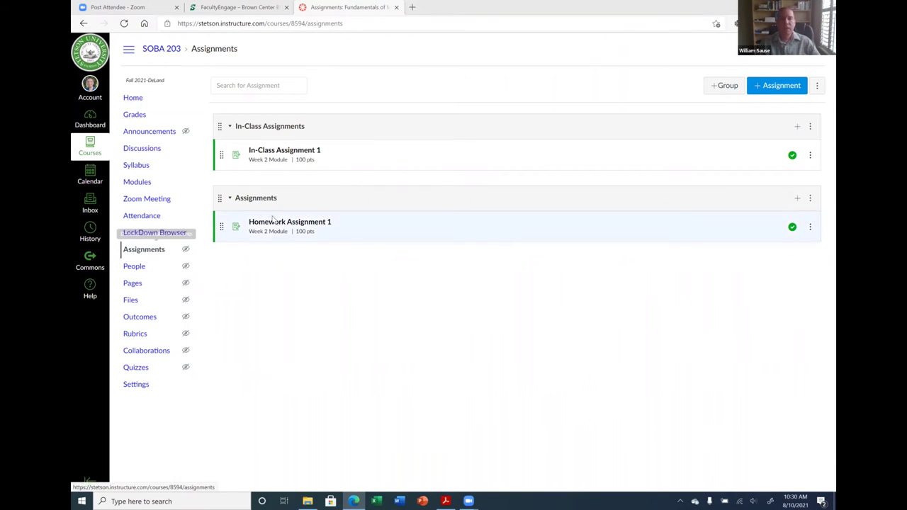
pyautogui.moveTo(221, 199); pyautogui.dragTo(238, 113)
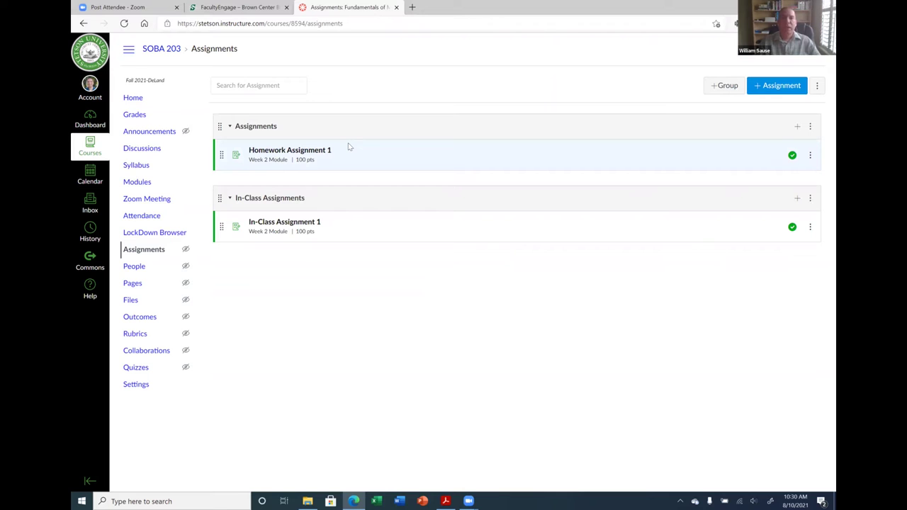
# Open the SOBA 203 syllabus PDF from the Canvas files folder, consult its Grading section on page 3, and switch back to the browser.
pyautogui.click(446, 501)
pyautogui.click(445, 501)
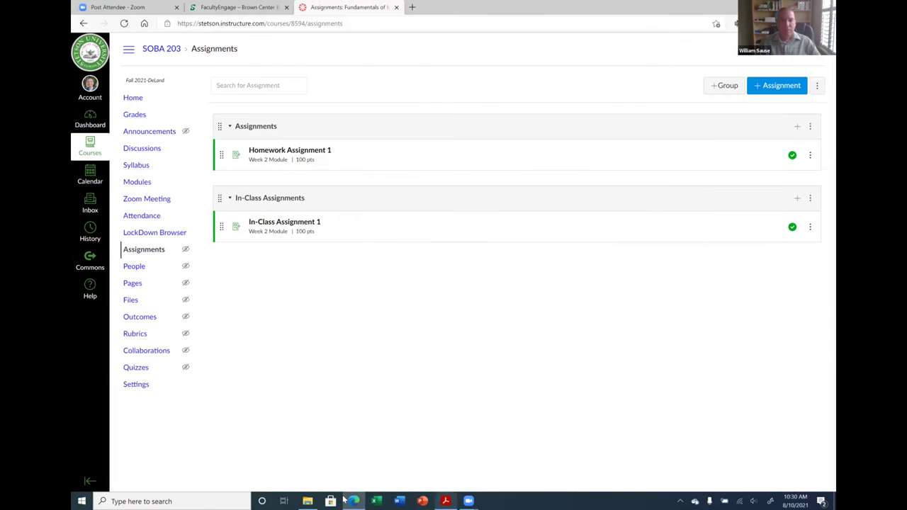
pyautogui.click(307, 501)
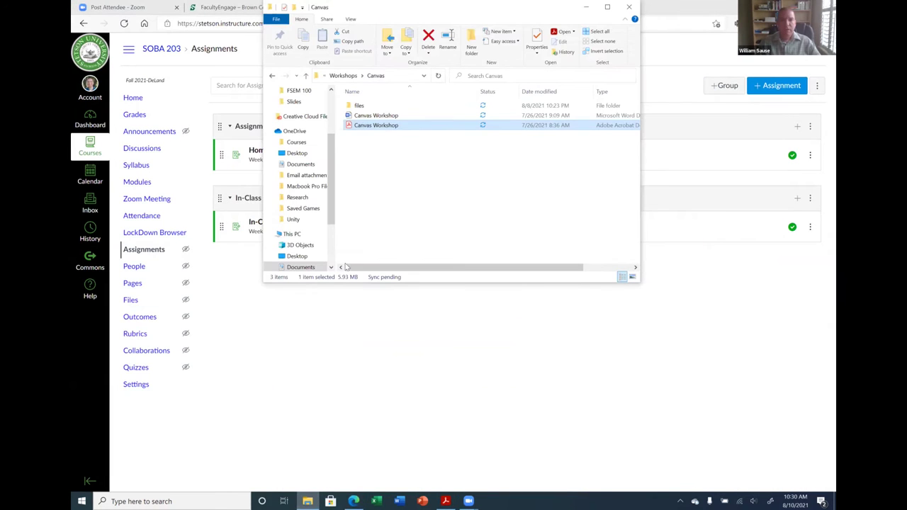
pyautogui.doubleClick(359, 105)
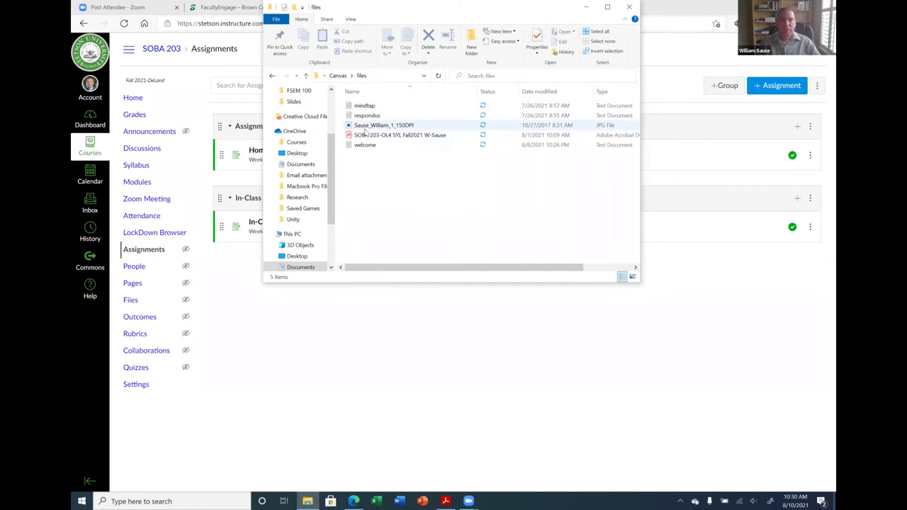
pyautogui.doubleClick(365, 134)
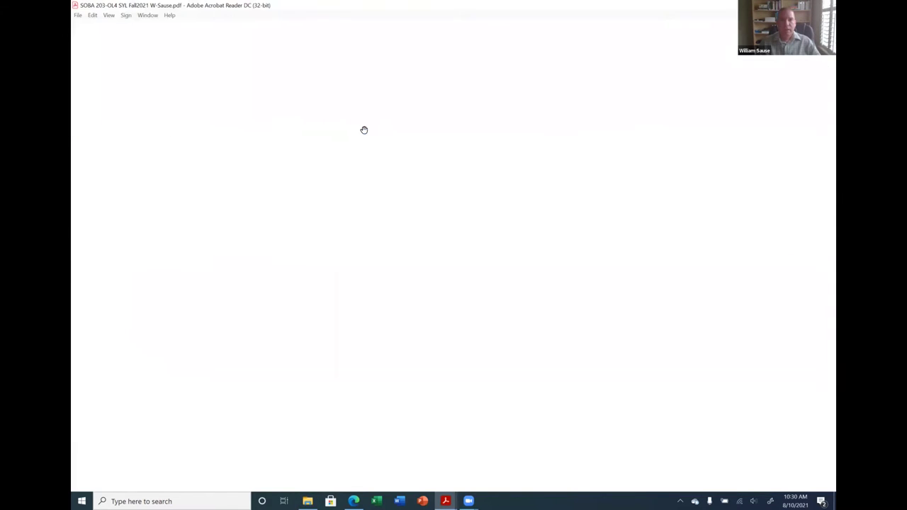
pyautogui.moveTo(801, 89); pyautogui.dragTo(804, 194)
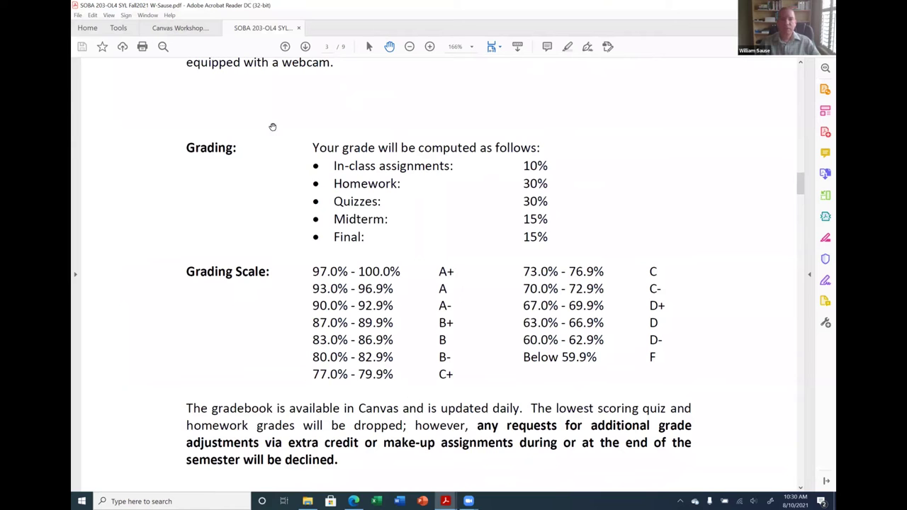
pyautogui.click(360, 500)
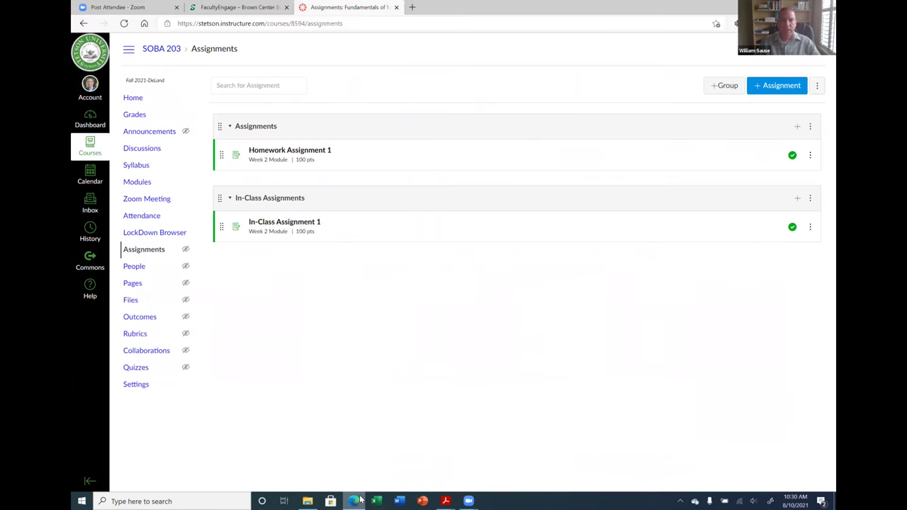
pyautogui.click(360, 500)
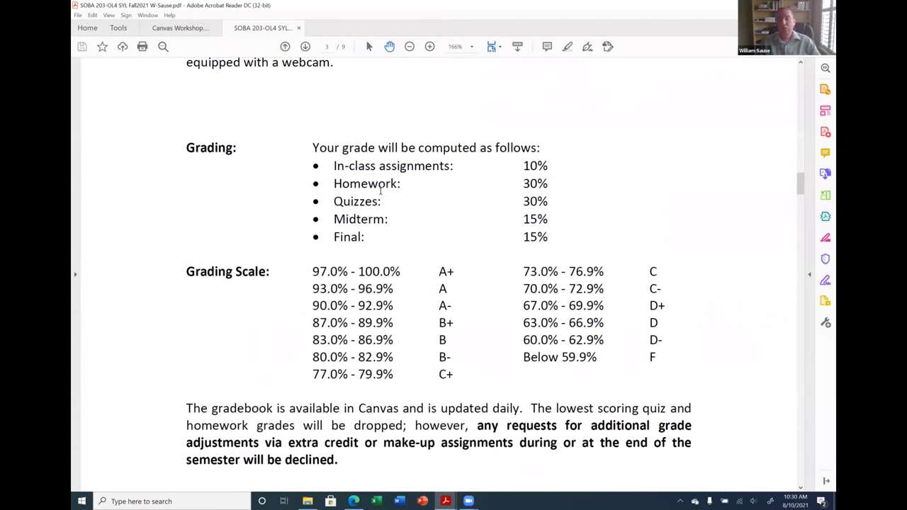
pyautogui.click(354, 501)
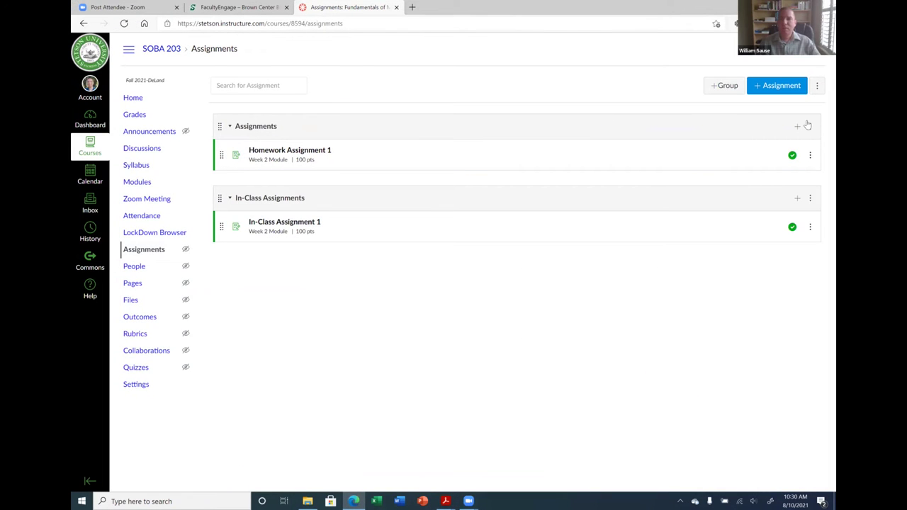
# Rename the Assignments group to Homework and save the group.
pyautogui.click(810, 126)
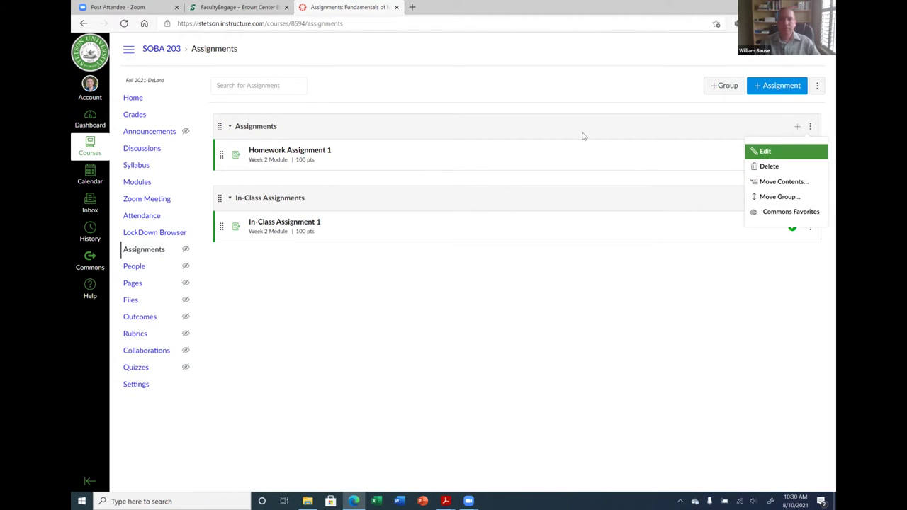
pyautogui.press('Return')
pyautogui.click(418, 194)
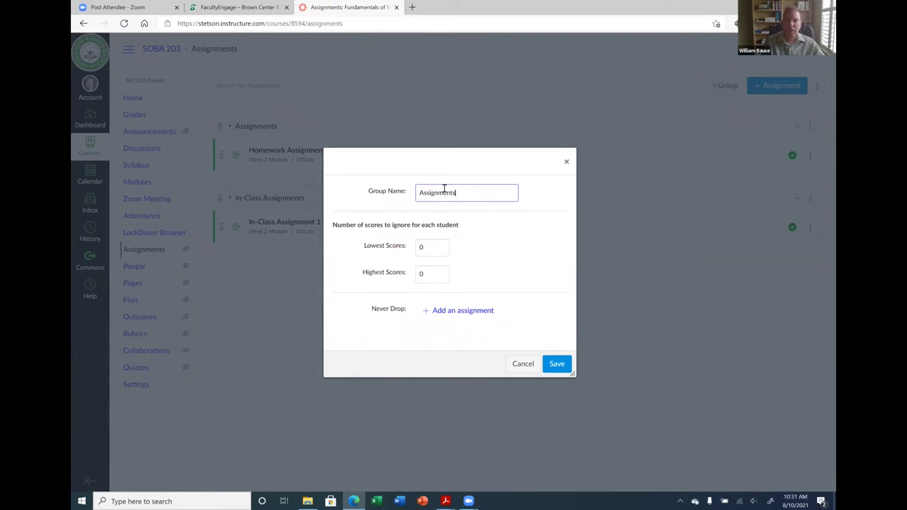
pyautogui.press('BackSpace')
pyautogui.press('BackSpace')
pyautogui.press('BackSpace')
pyautogui.press('BackSpace')
pyautogui.press('BackSpace')
pyautogui.press('BackSpace')
pyautogui.press('BackSpace')
pyautogui.press('BackSpace')
pyautogui.press('BackSpace')
pyautogui.press('BackSpace')
pyautogui.press('BackSpace')
pyautogui.write('Homework')
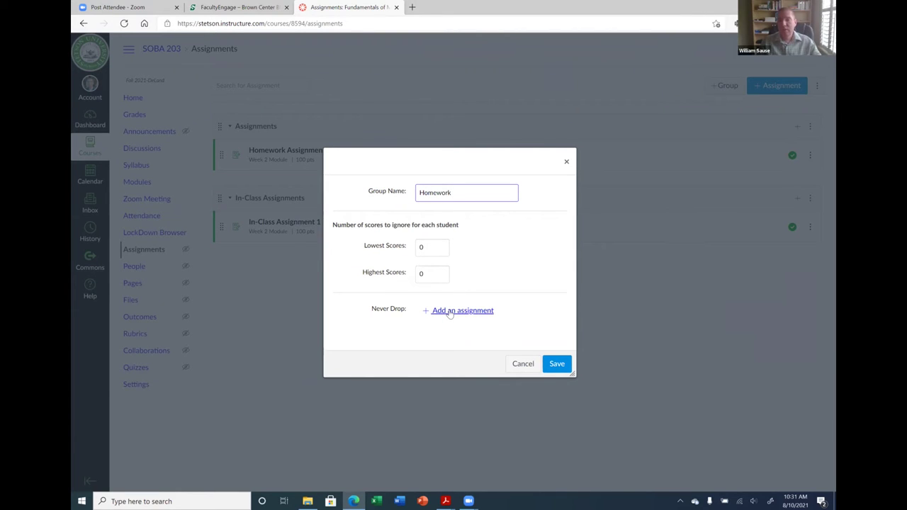
pyautogui.click(556, 368)
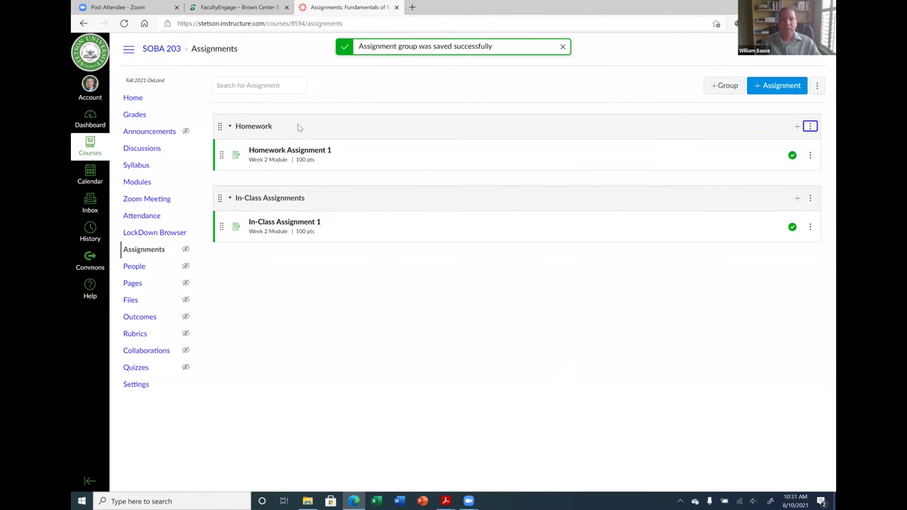
pyautogui.click(756, 88)
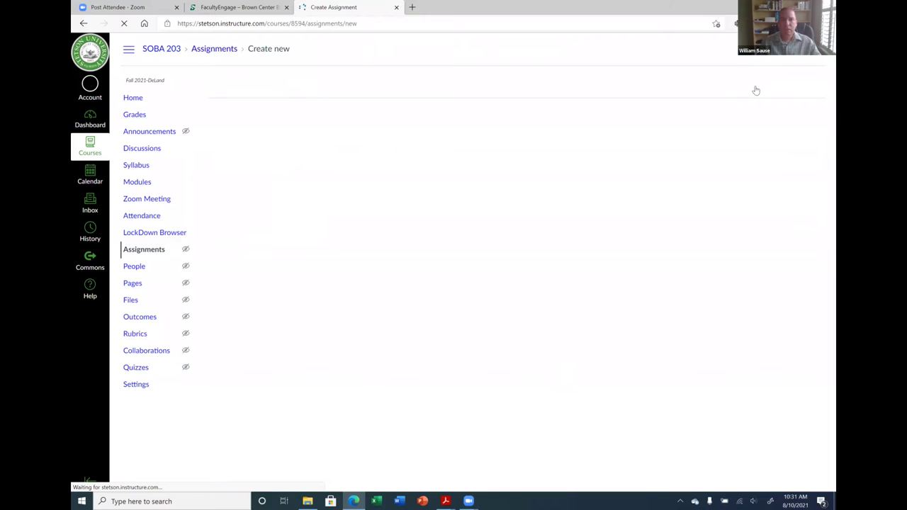
pyautogui.scroll(-10, 472, 326)
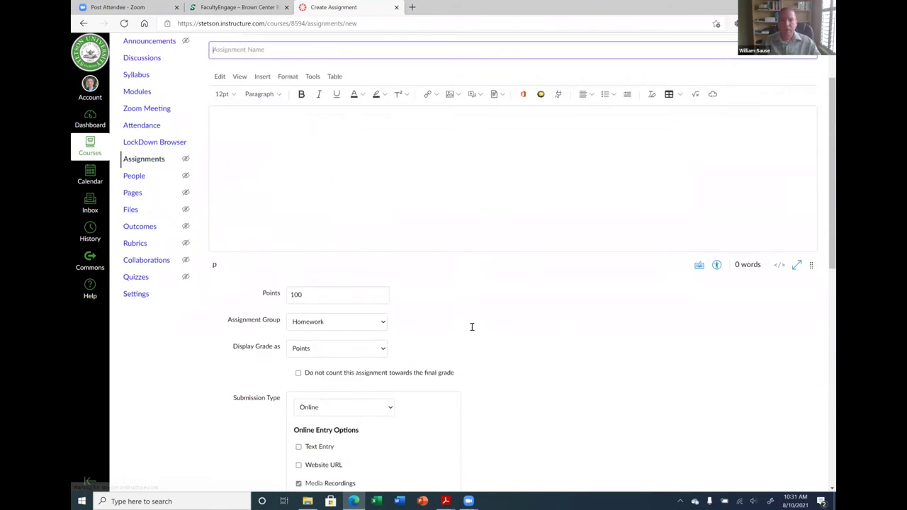
pyautogui.click(708, 454)
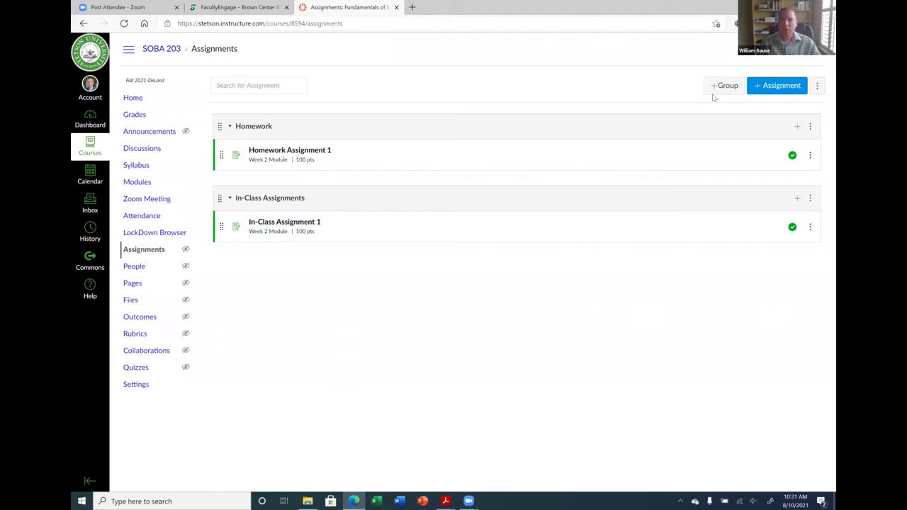
# Add two assignment groups named Quizzes and Exams to the Assignments page, saving each one.
pyautogui.click(722, 90)
pyautogui.click(488, 248)
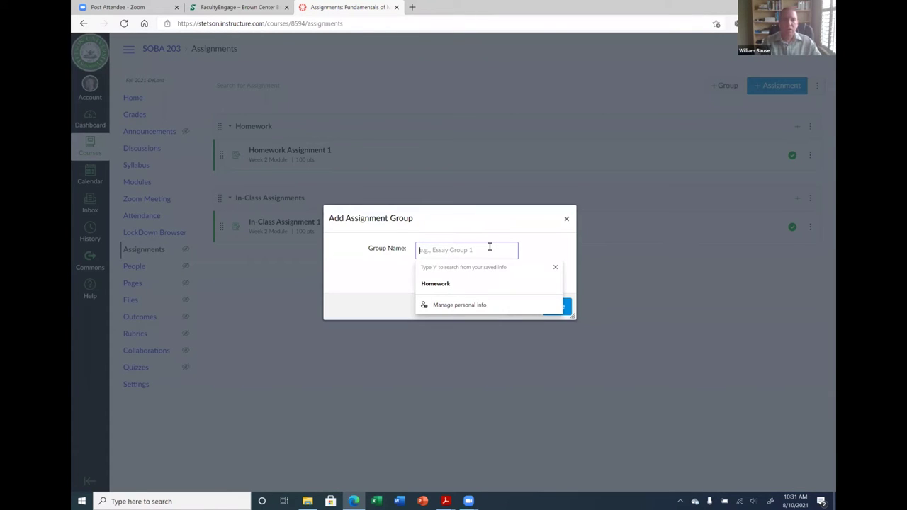
pyautogui.write('Quizzes')
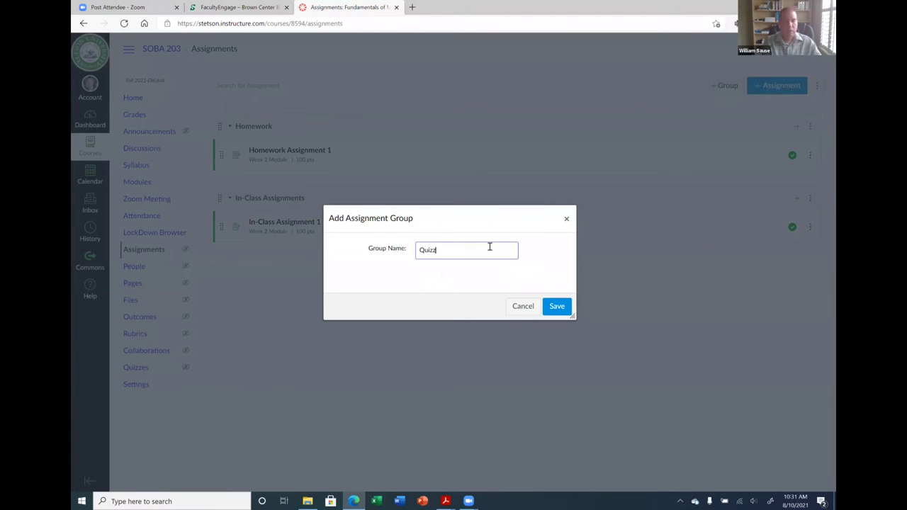
pyautogui.click(554, 309)
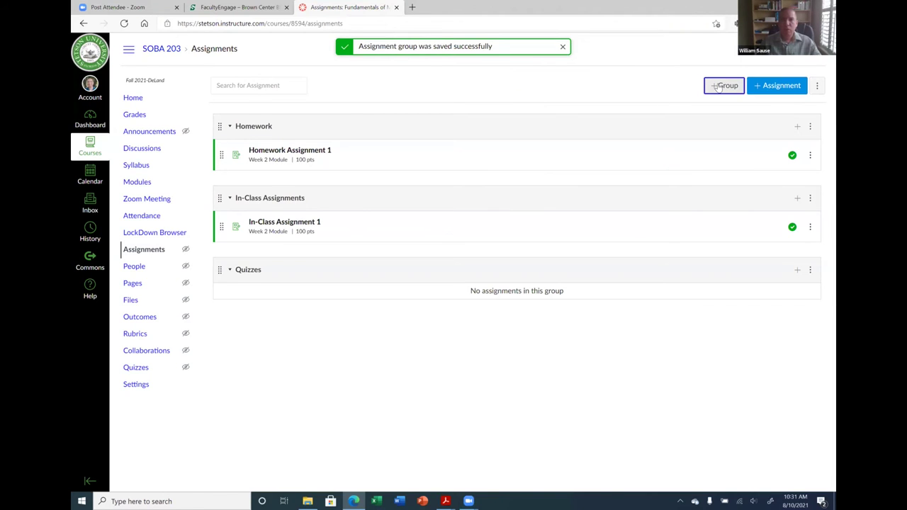
pyautogui.click(719, 86)
pyautogui.click(450, 250)
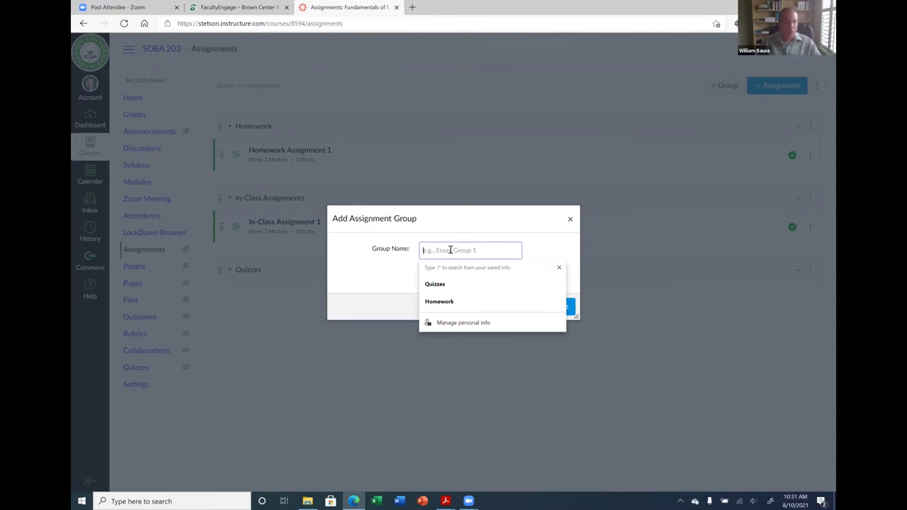
pyautogui.write('Exams')
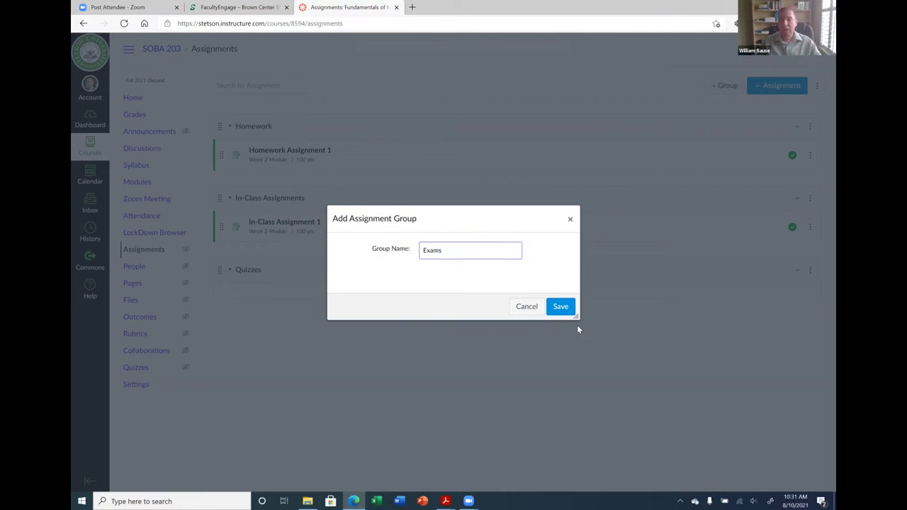
pyautogui.click(551, 306)
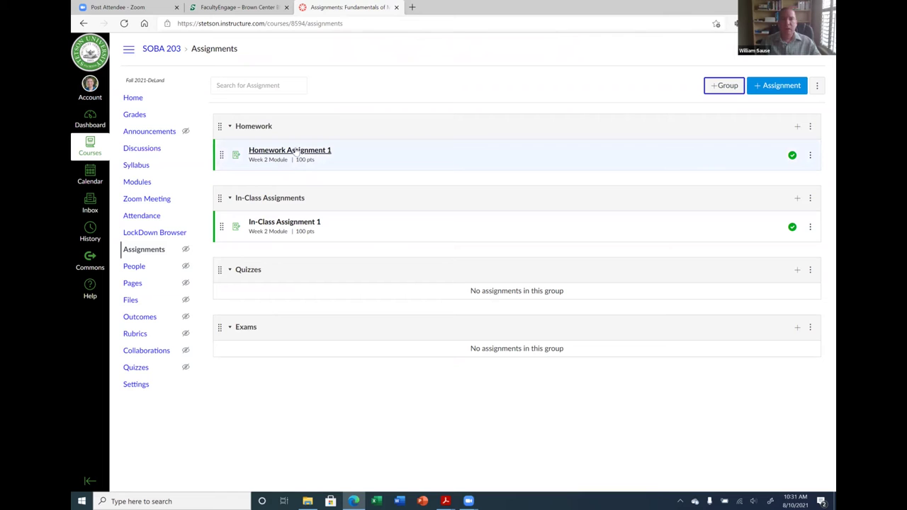
# Weight the final grade by assignment group with Homework 30%, In-Class Assignments 10%, Quizzes 30% and Exams 30%, and save the weights.
pyautogui.click(818, 86)
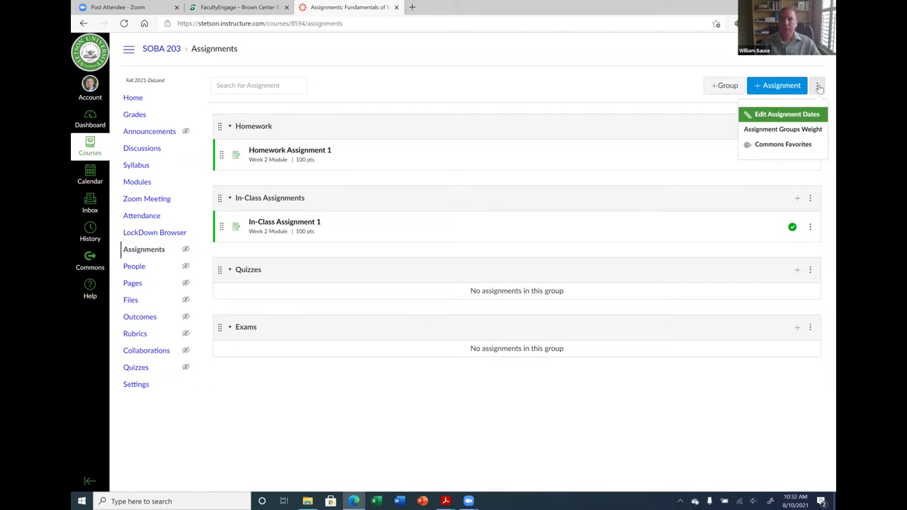
pyautogui.click(804, 130)
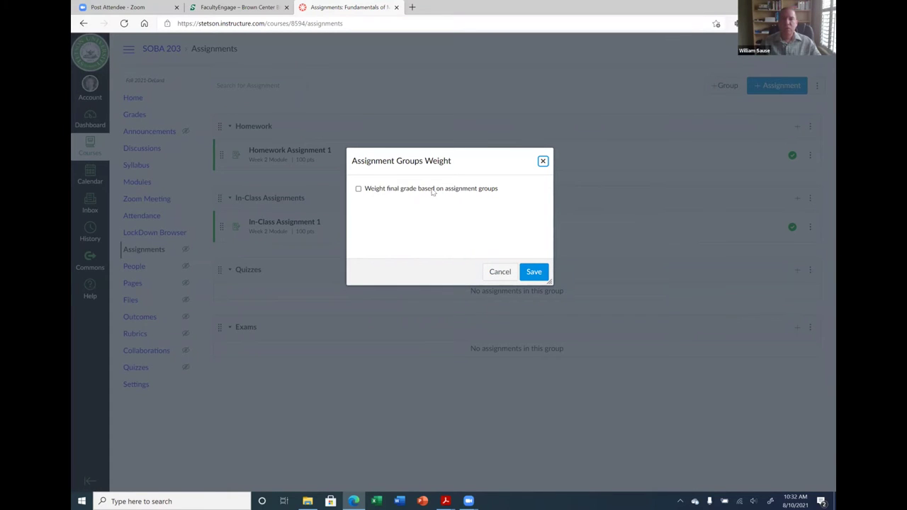
pyautogui.click(359, 189)
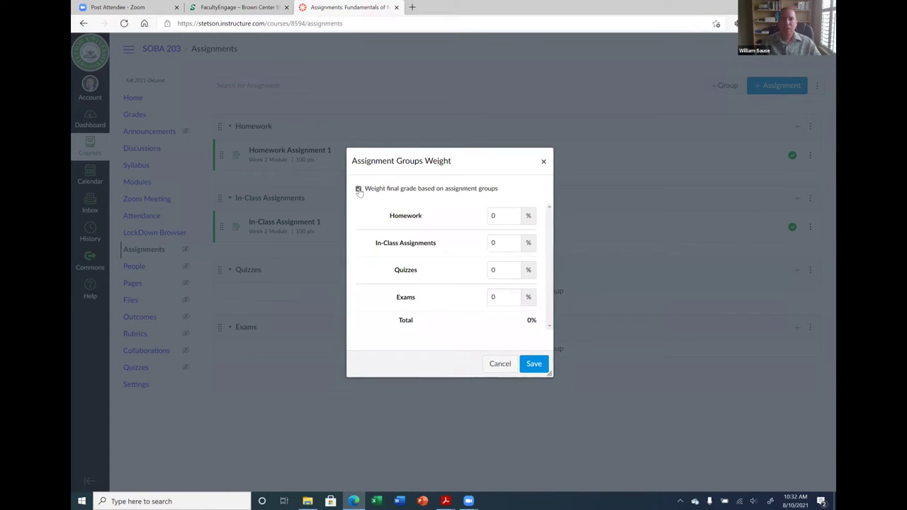
pyautogui.doubleClick(505, 217)
pyautogui.write('30')
pyautogui.doubleClick(504, 248)
pyautogui.write('10')
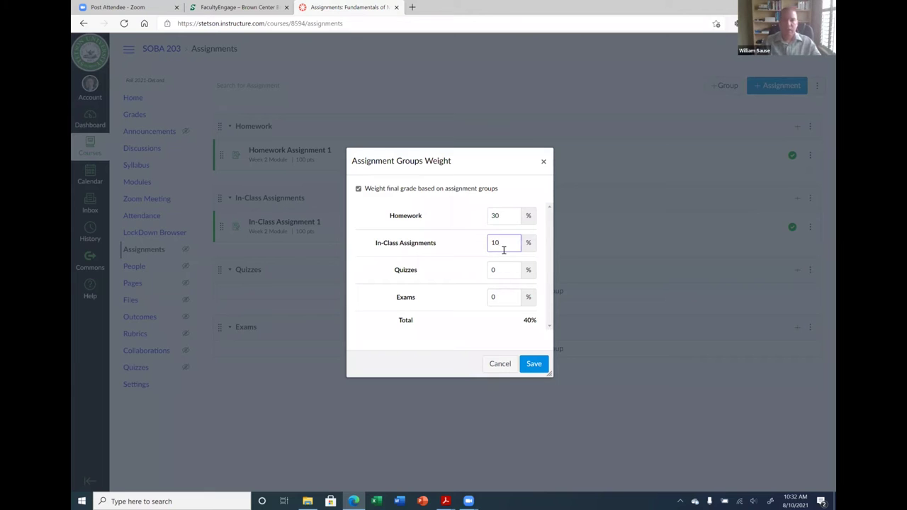
pyautogui.doubleClick(505, 273)
pyautogui.write('30')
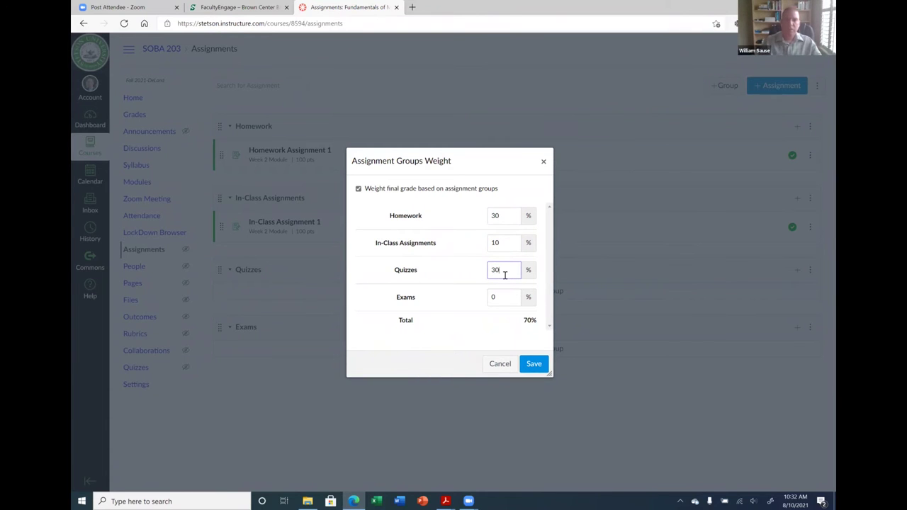
pyautogui.doubleClick(505, 297)
pyautogui.write('30')
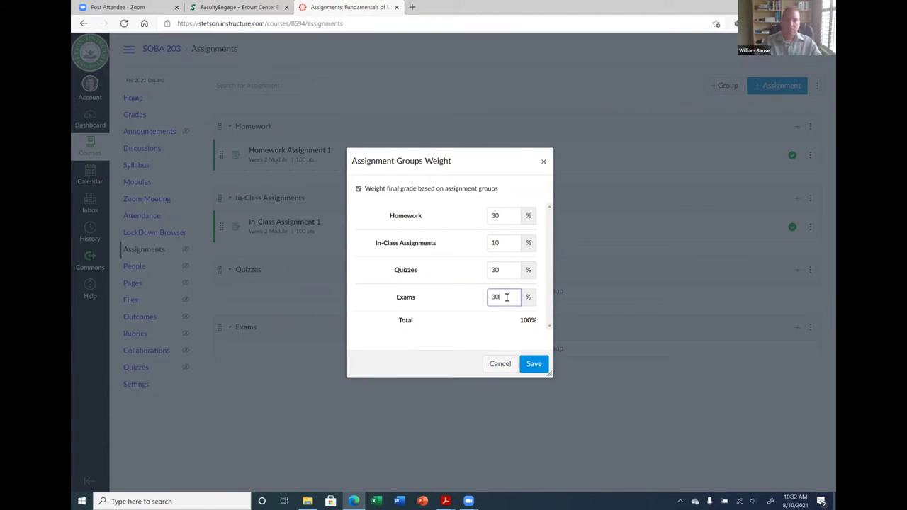
pyautogui.click(533, 365)
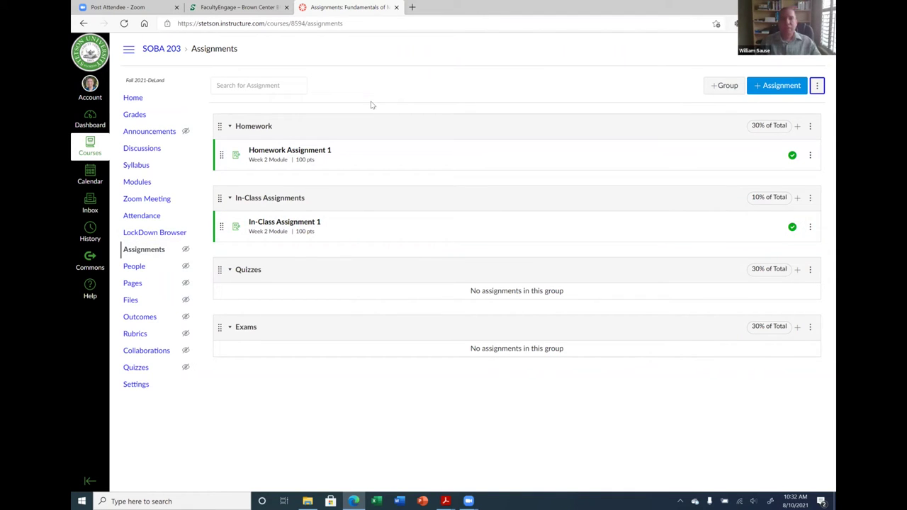
# Check the assignment group columns in the gradebook and look over the Week 2 items in Modules.
pyautogui.click(135, 116)
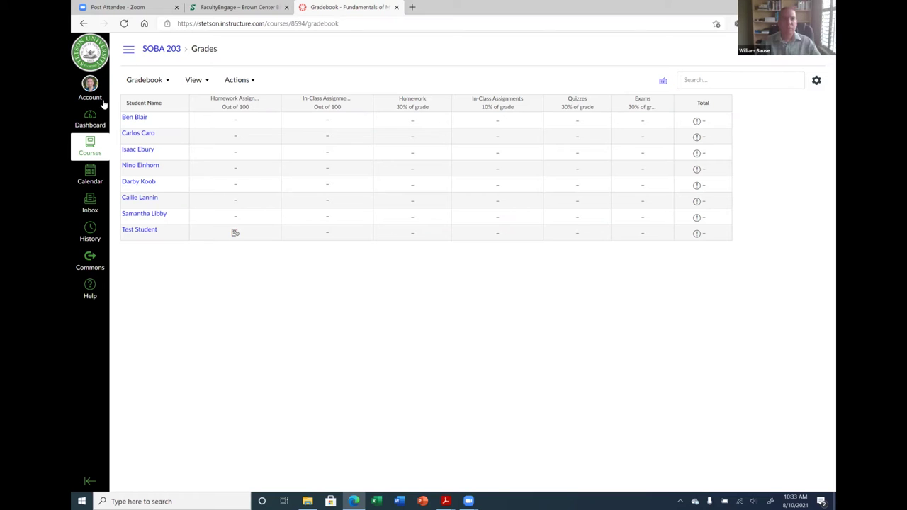
pyautogui.click(174, 54)
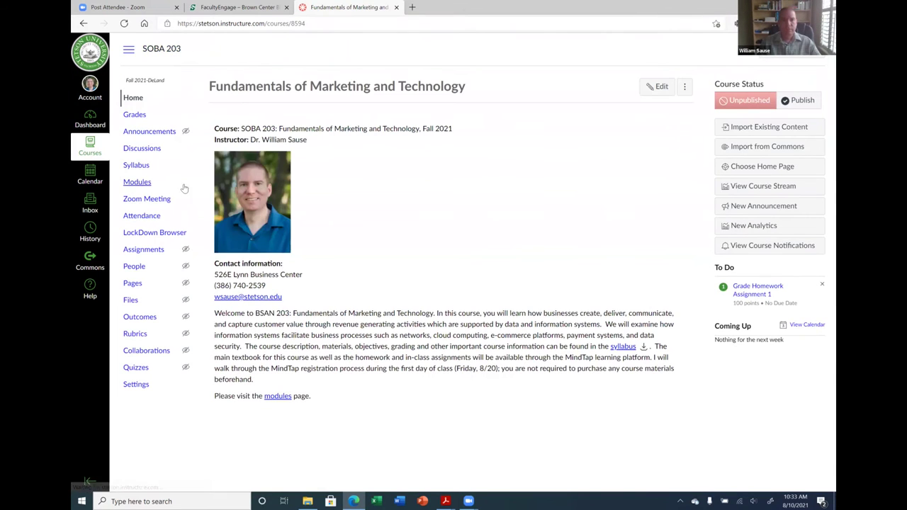
pyautogui.click(140, 182)
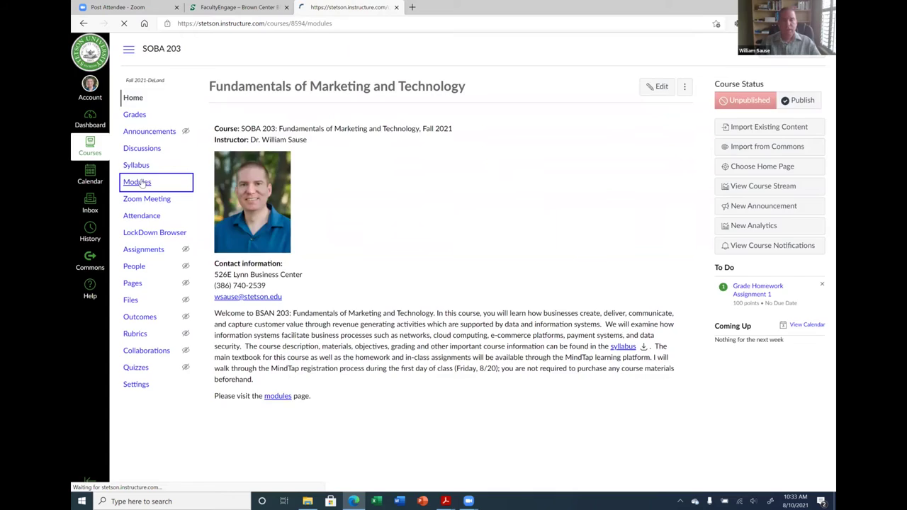
pyautogui.scroll(-2, 423, 255)
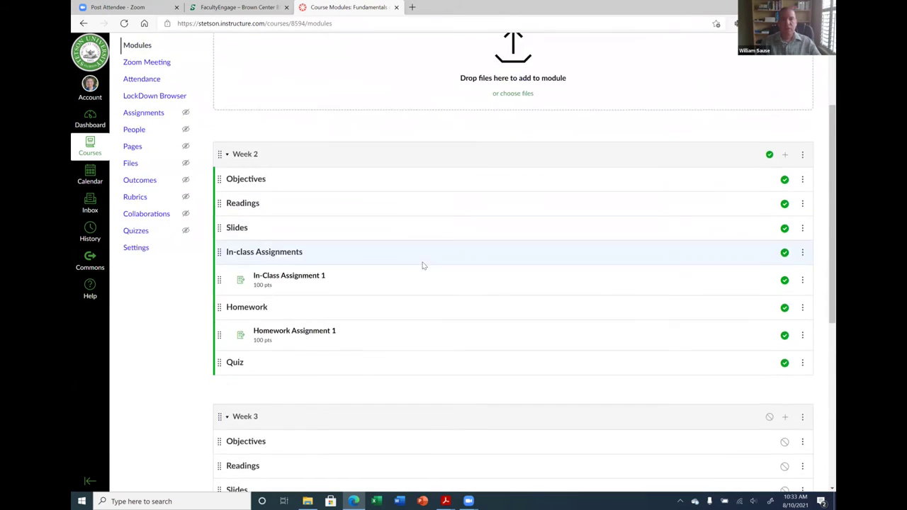
pyautogui.scroll(-1, 423, 266)
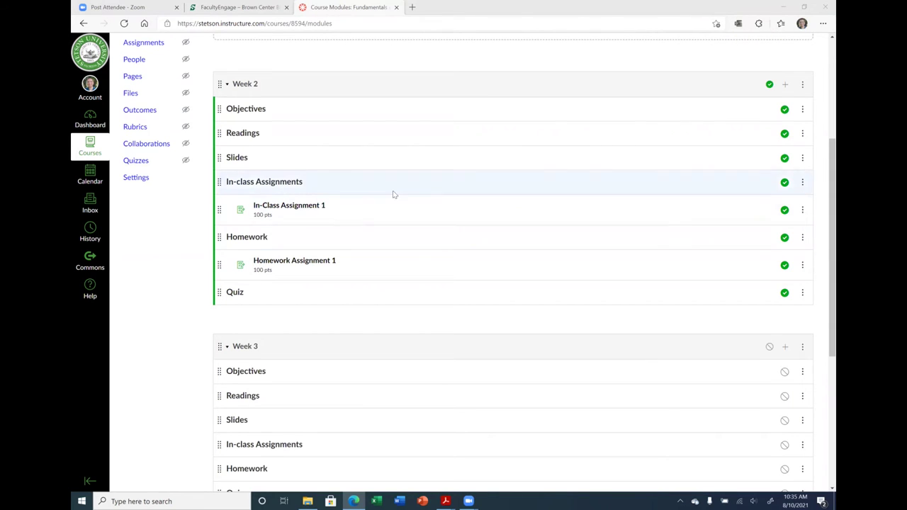
pyautogui.scroll(3, 393, 194)
pyautogui.scroll(2, 373, 190)
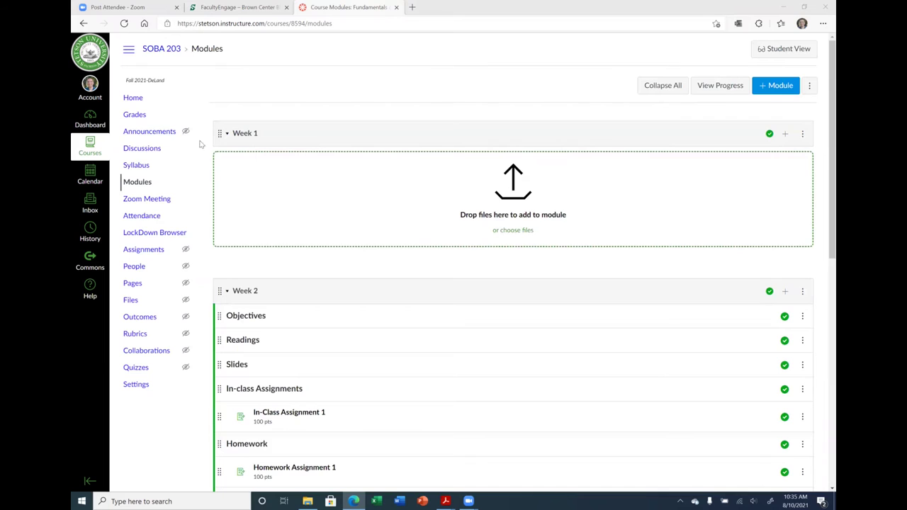
# Open the gradebook, inspect the Homework column's options and the Late Policies settings, and close the settings without updating them.
pyautogui.click(135, 115)
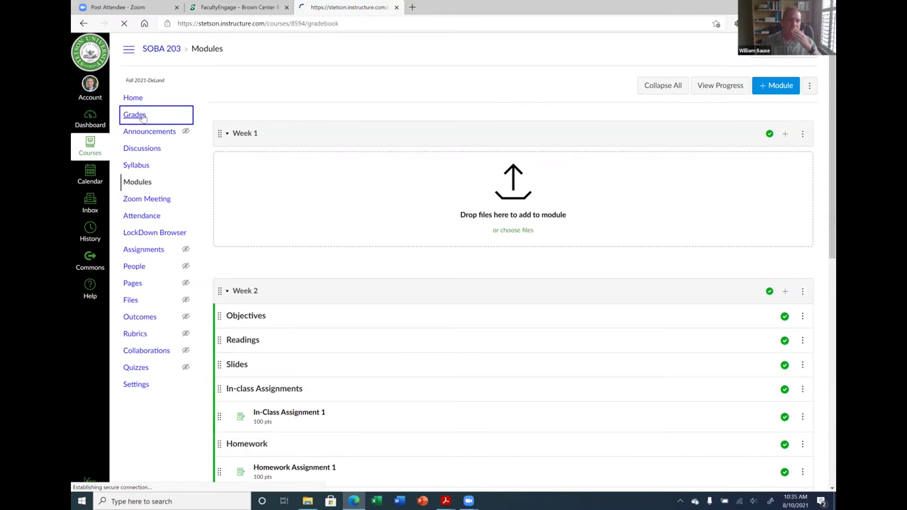
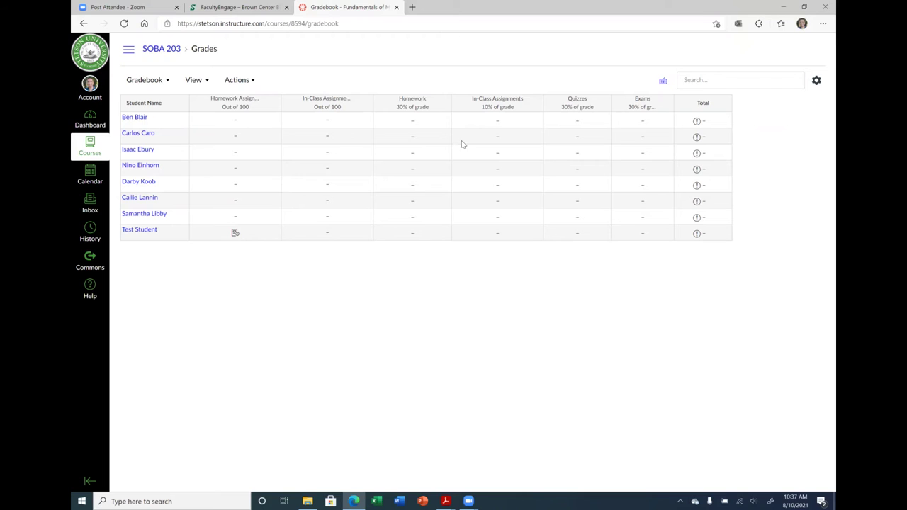
pyautogui.click(442, 105)
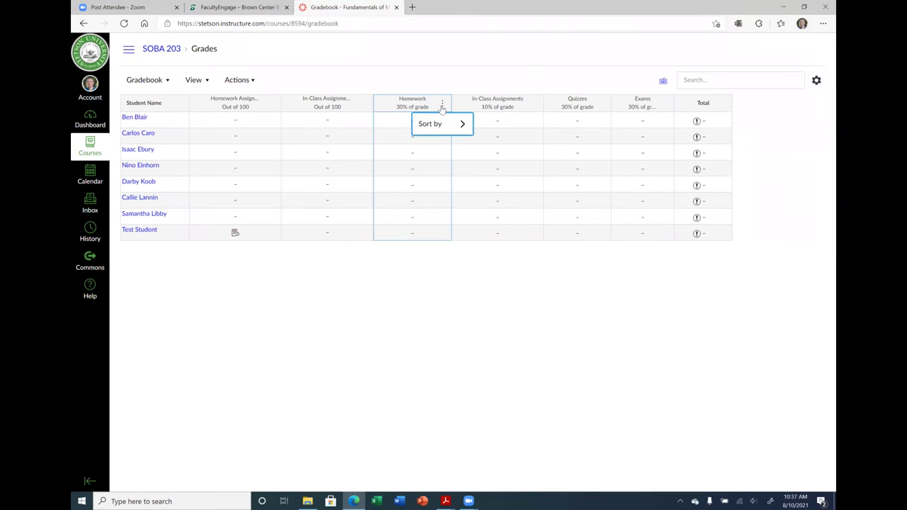
pyautogui.click(457, 83)
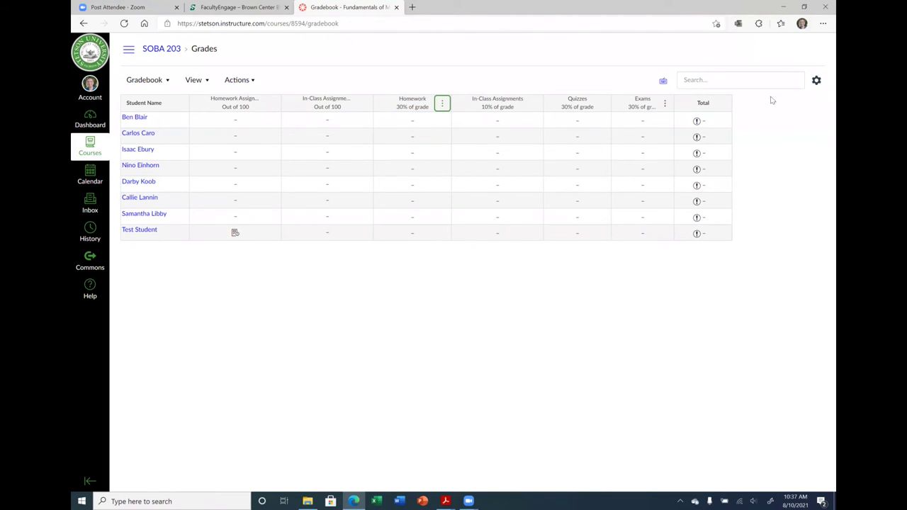
pyautogui.click(816, 81)
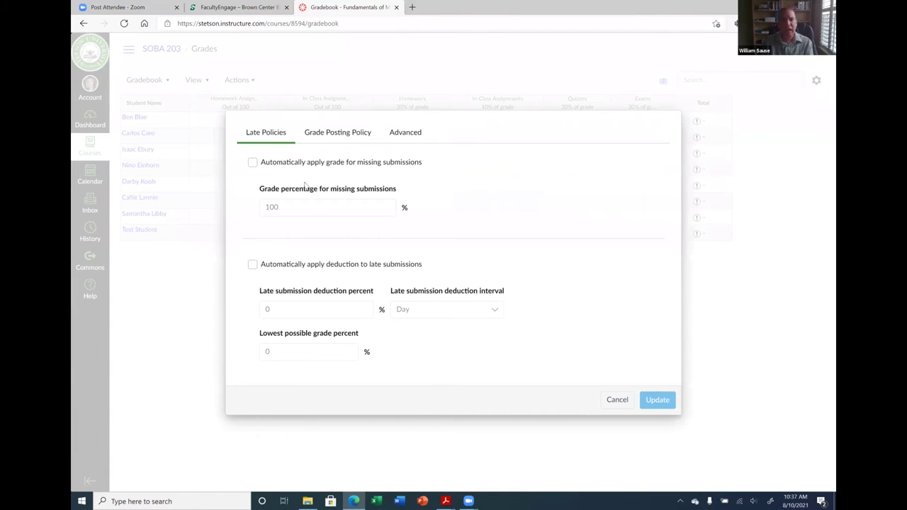
pyautogui.click(617, 400)
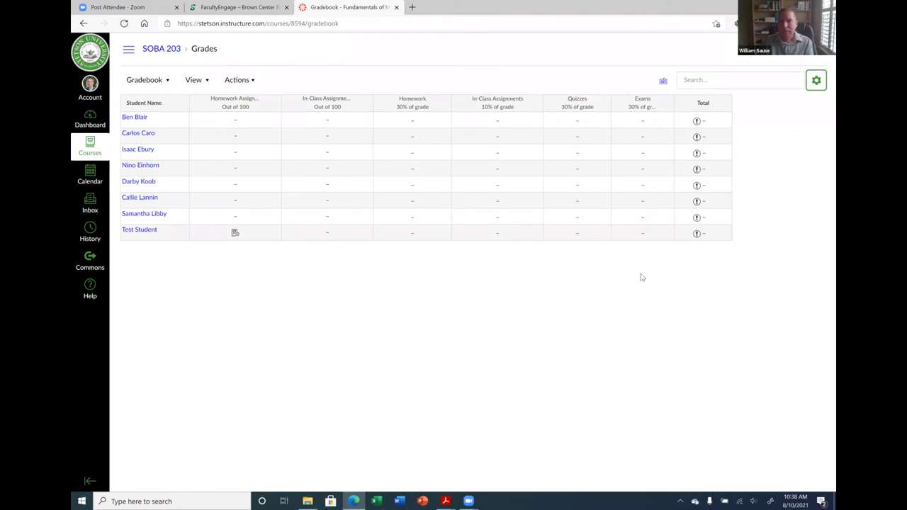
pyautogui.click(376, 320)
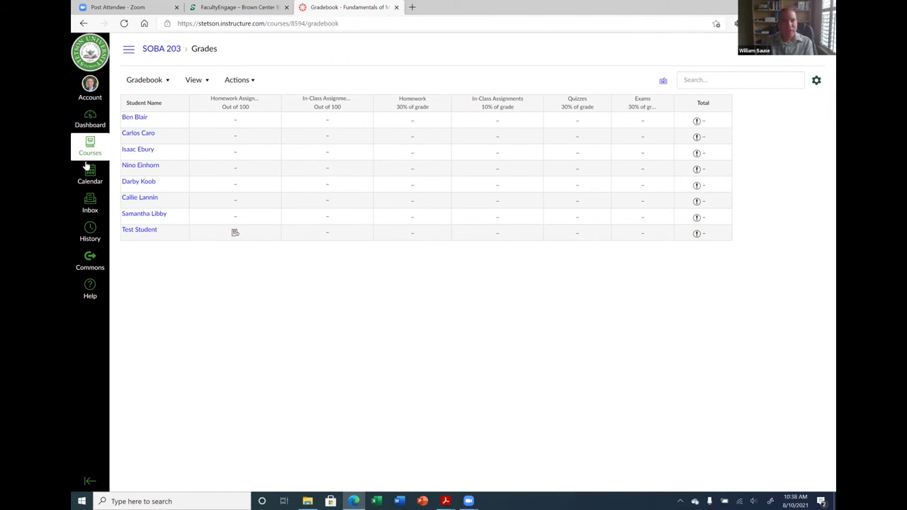
# Review the Week 2 module sections from Objectives to Quiz, and return to the course home page.
pyautogui.click(160, 51)
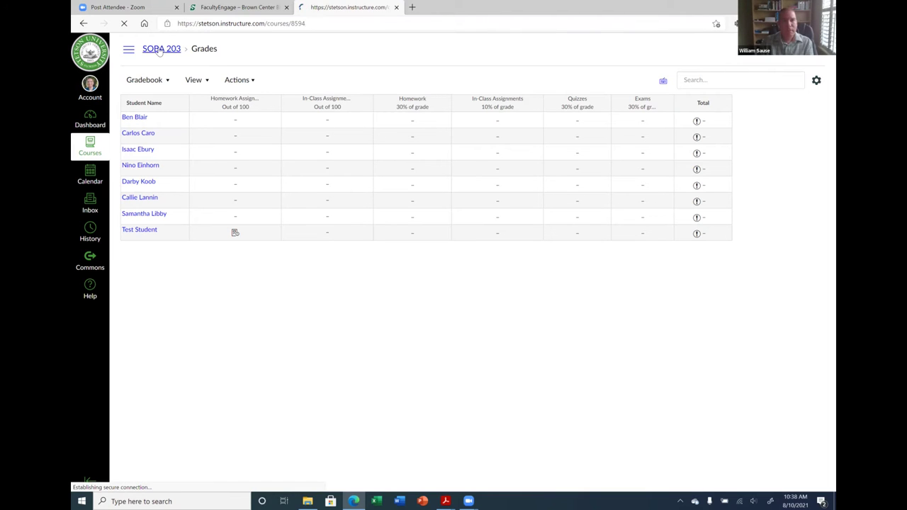
pyautogui.click(137, 182)
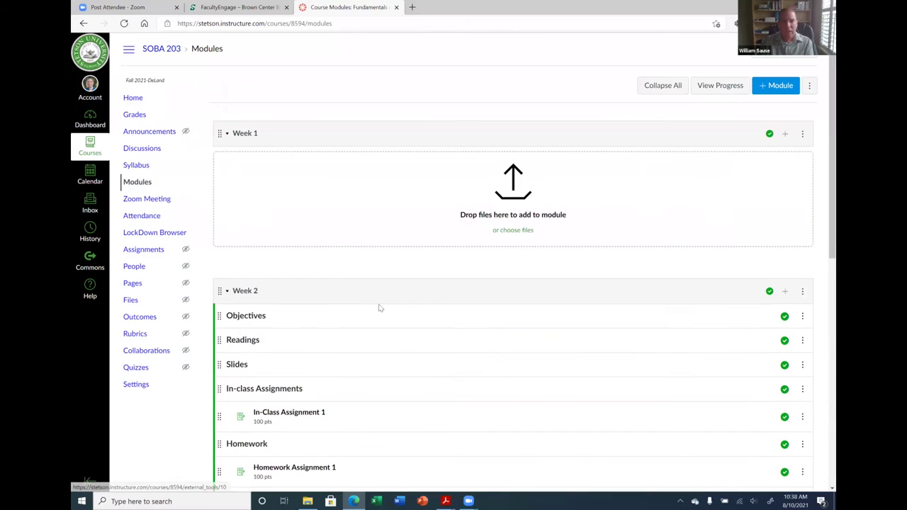
pyautogui.scroll(-1, 380, 312)
pyautogui.scroll(-2, 381, 321)
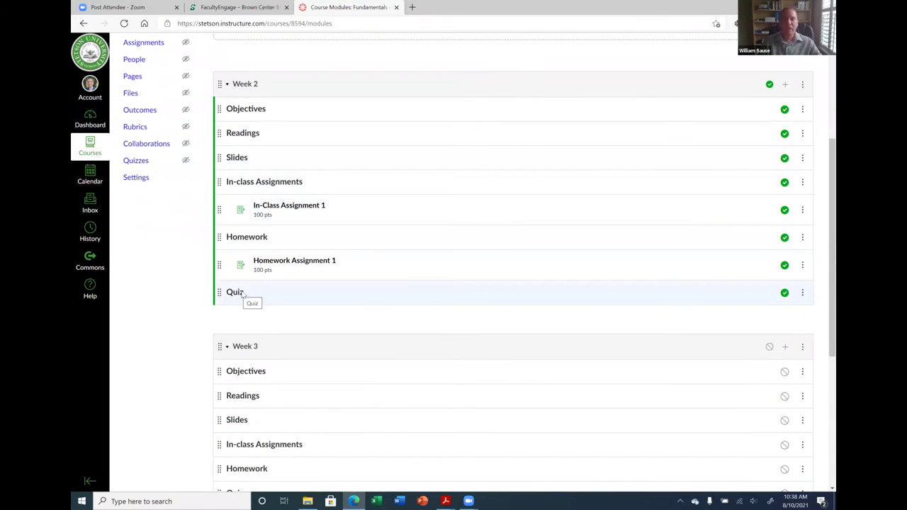
pyautogui.scroll(1, 280, 304)
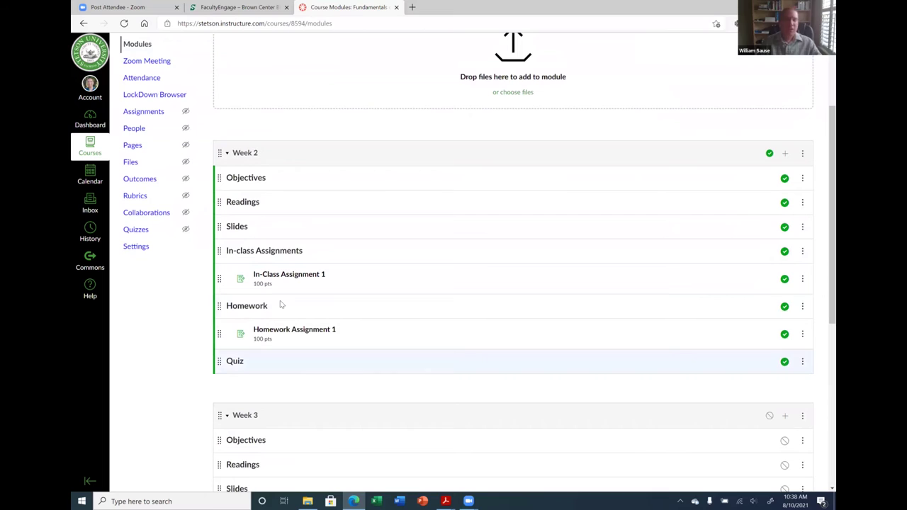
pyautogui.scroll(1, 287, 291)
pyautogui.scroll(2, 294, 278)
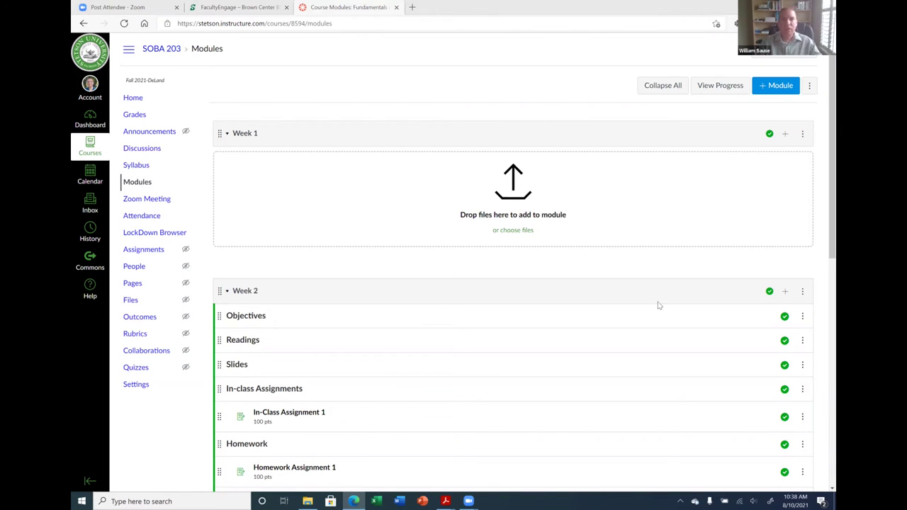
pyautogui.click(135, 98)
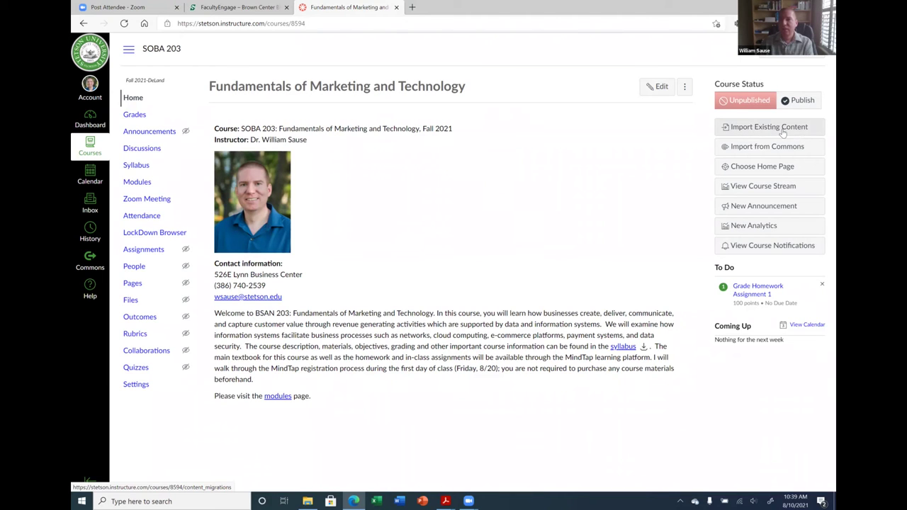
# Set up a content import from the course home page that copies the Canvas course BBImport-Programming for Analytics.
pyautogui.click(783, 133)
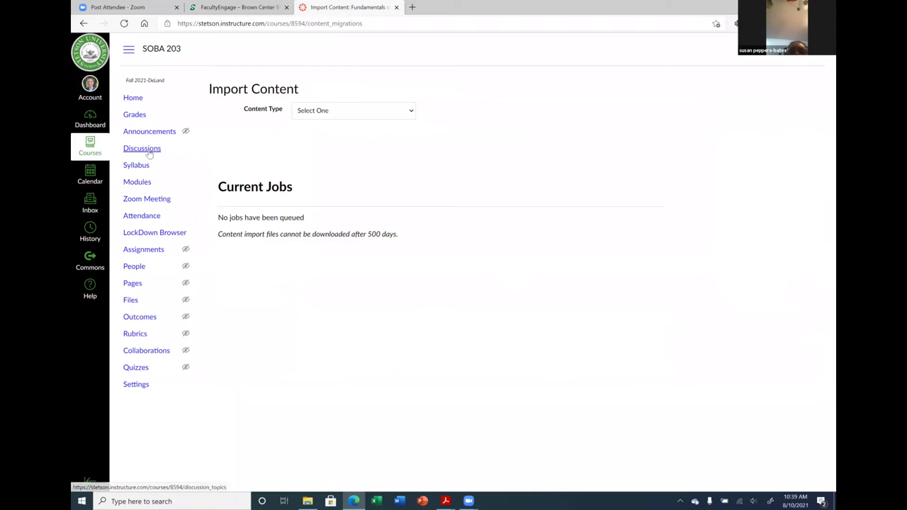
pyautogui.click(141, 99)
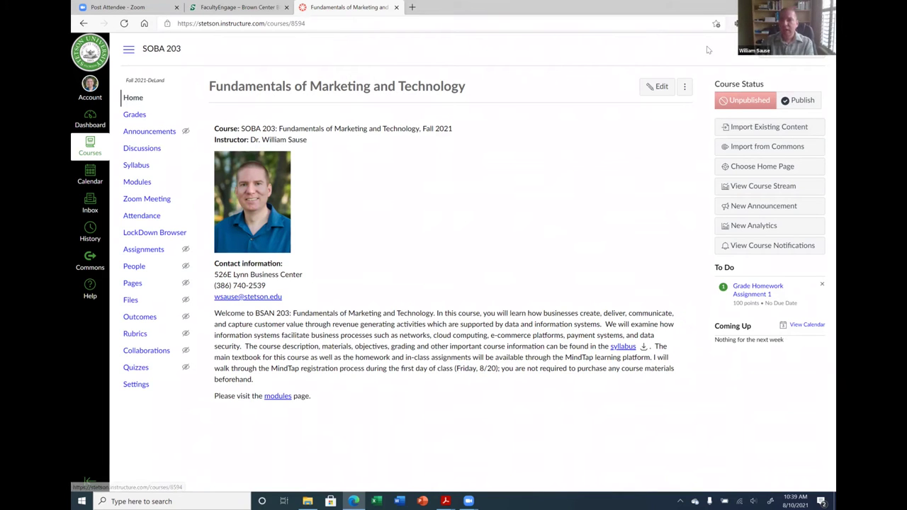
pyautogui.click(766, 131)
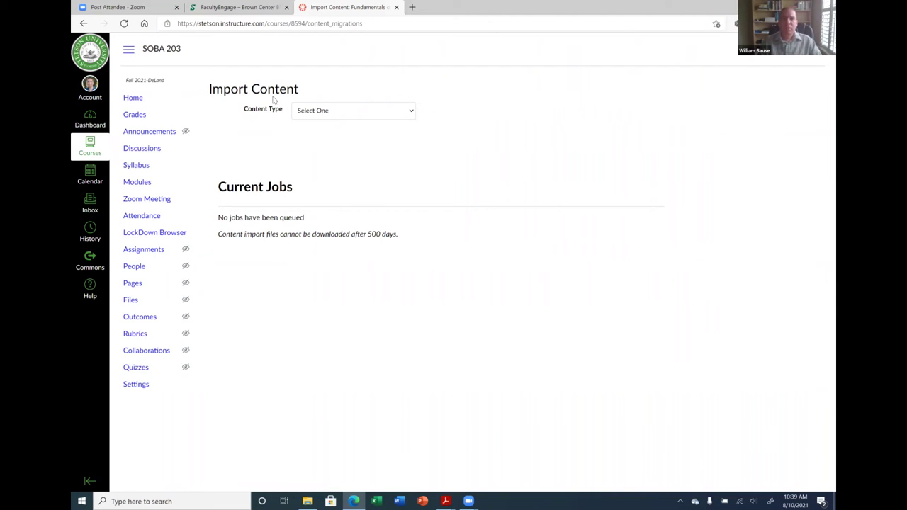
pyautogui.click(406, 115)
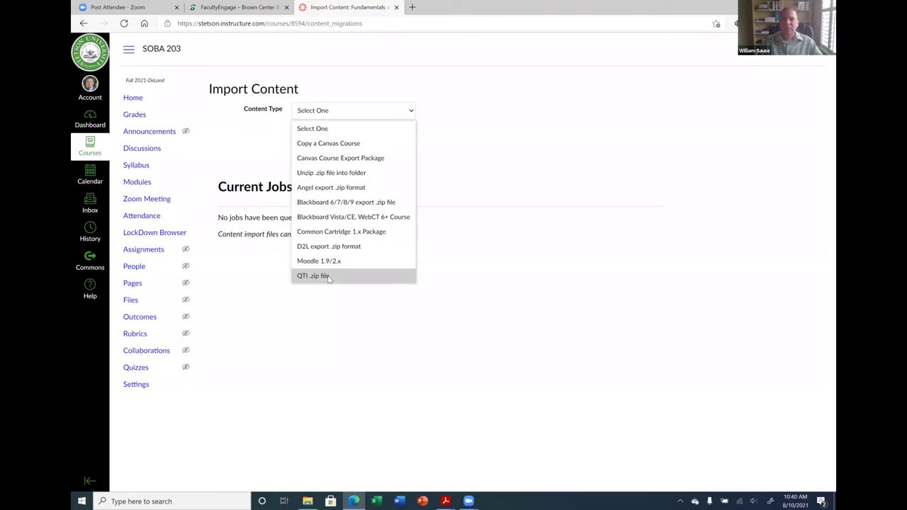
pyautogui.click(336, 144)
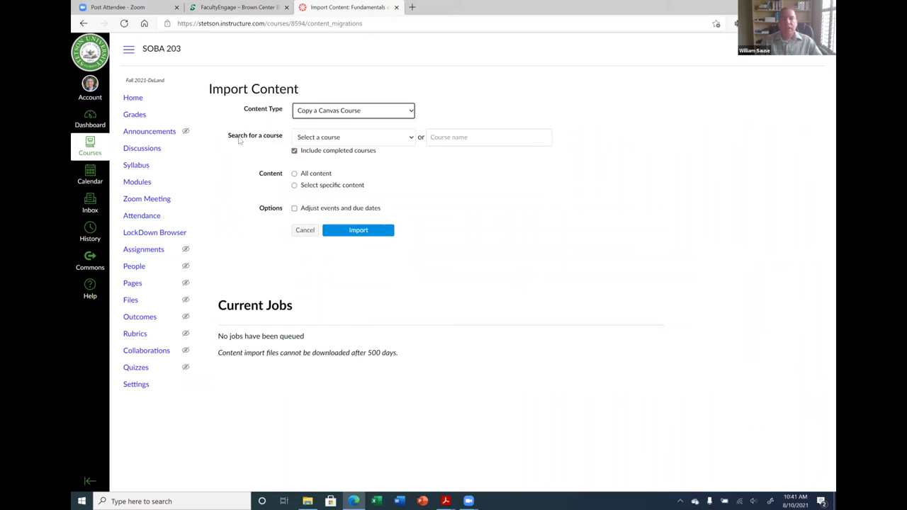
pyautogui.click(411, 141)
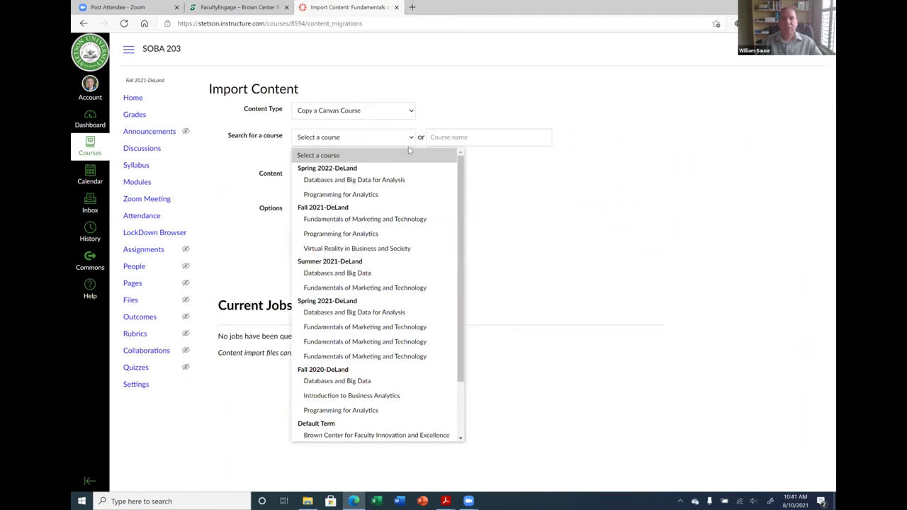
pyautogui.scroll(-3, 391, 277)
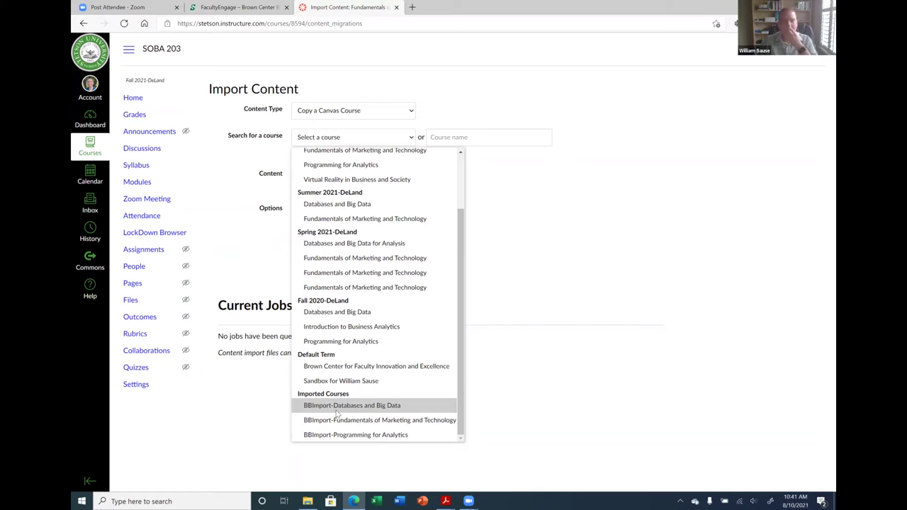
pyautogui.click(367, 435)
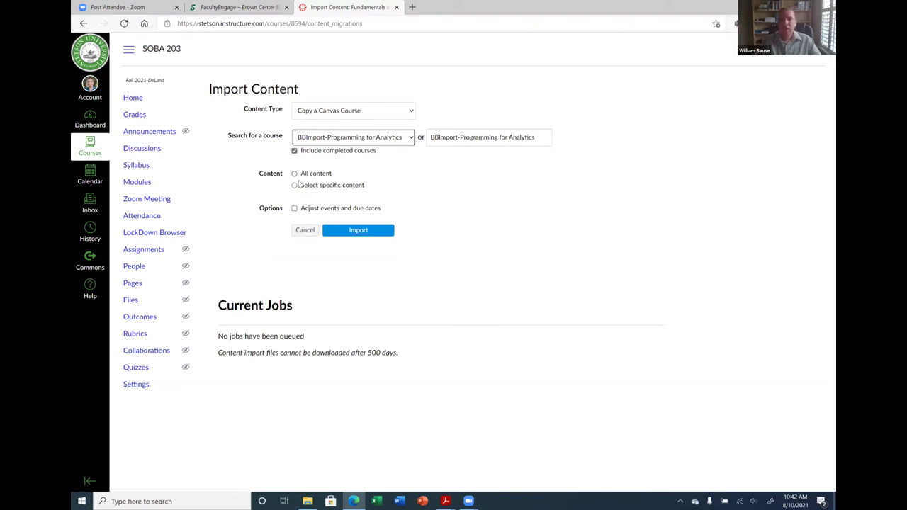
# Start the course copy with specific content selection, checking the event and due date adjustment options but leaving them off.
pyautogui.click(295, 188)
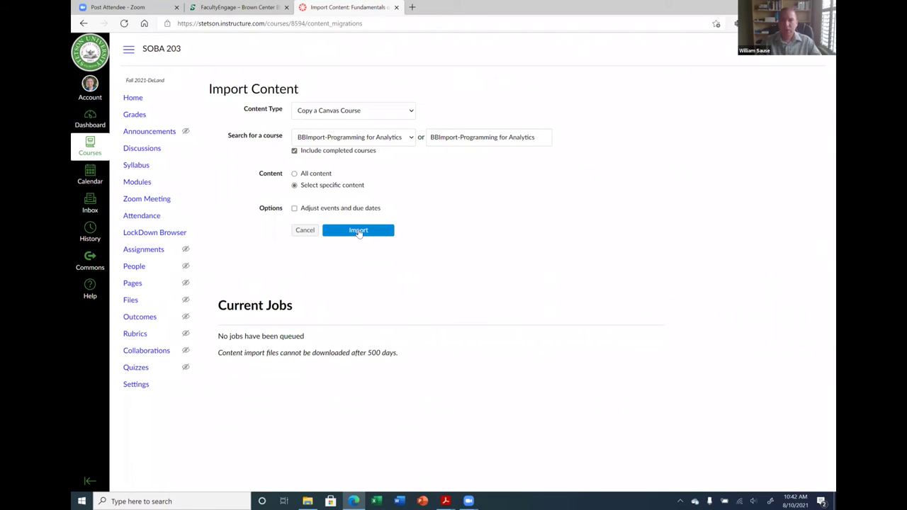
pyautogui.click(294, 210)
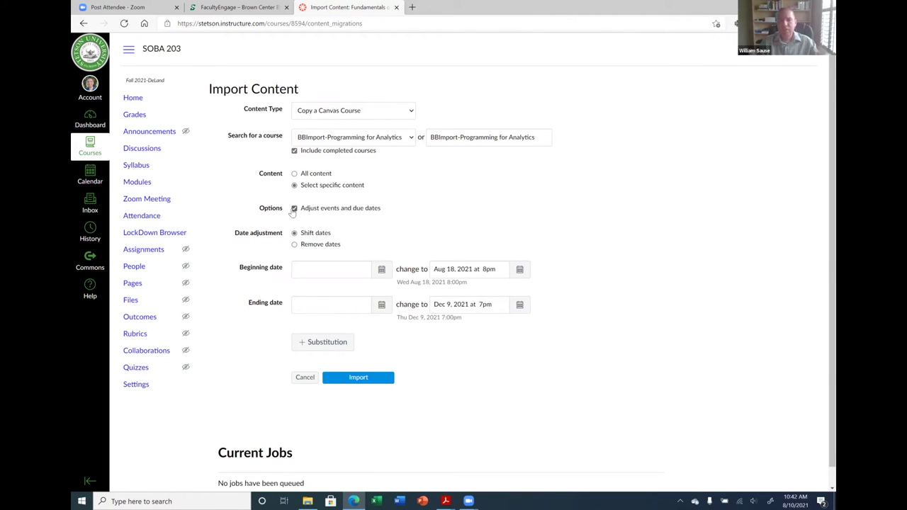
pyautogui.click(292, 211)
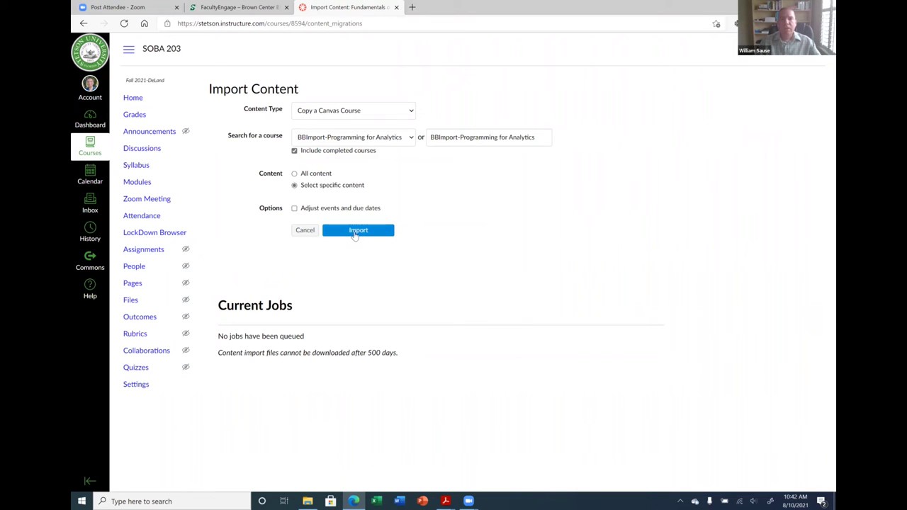
pyautogui.click(366, 233)
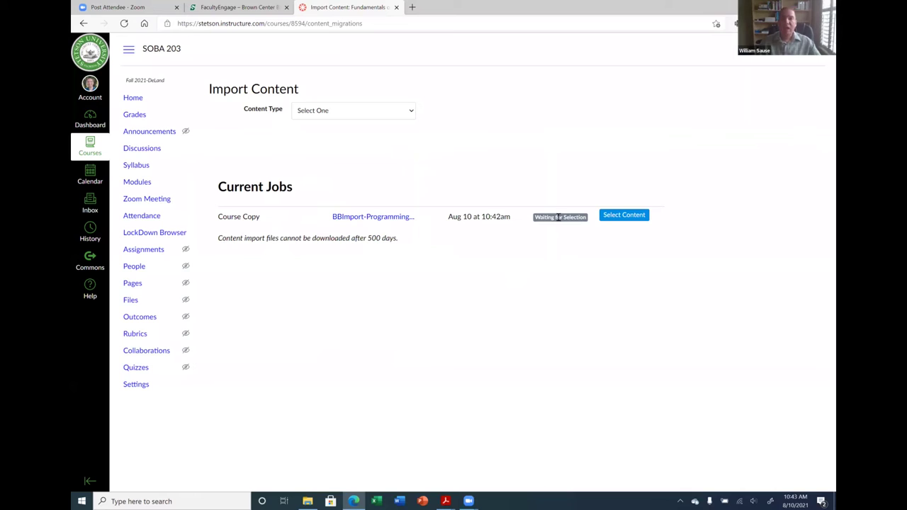
# Open the content selection for the waiting course copy, look through its quizzes, and mark Chapter 1 & 2 Quiz for import.
pyautogui.click(625, 217)
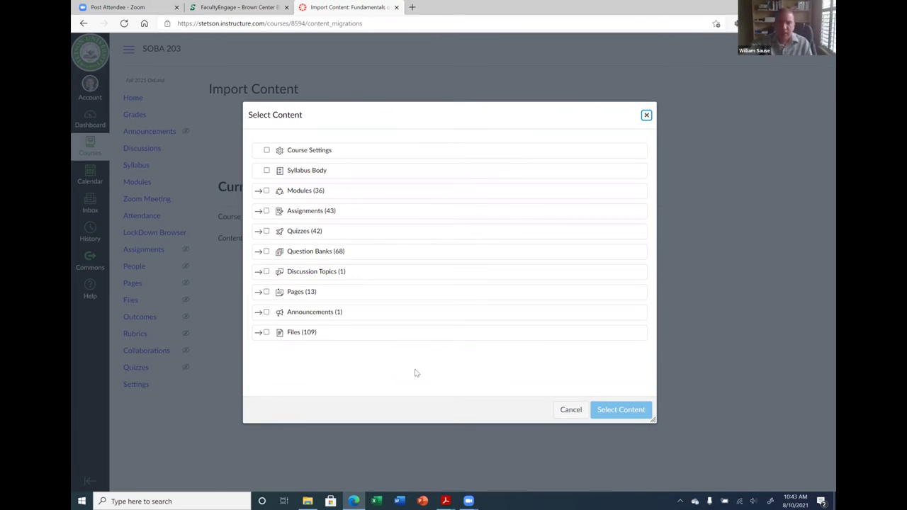
pyautogui.click(259, 234)
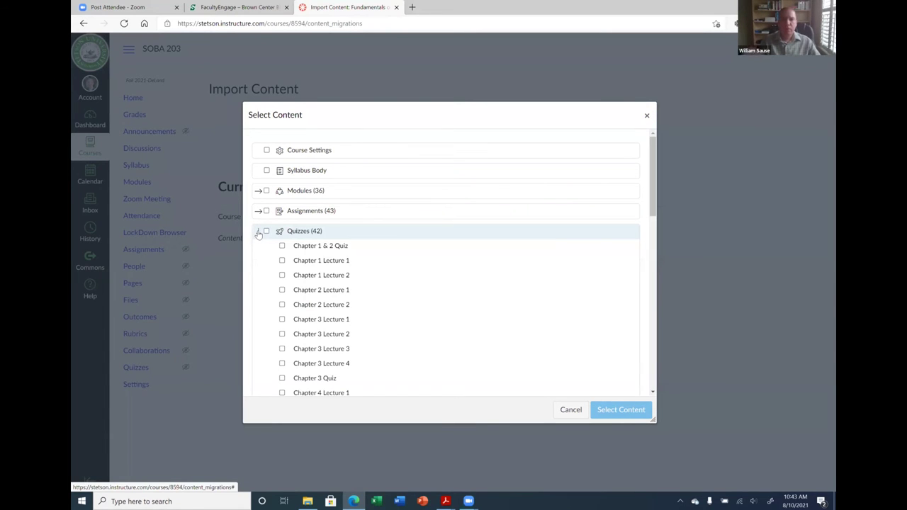
pyautogui.scroll(-3, 416, 304)
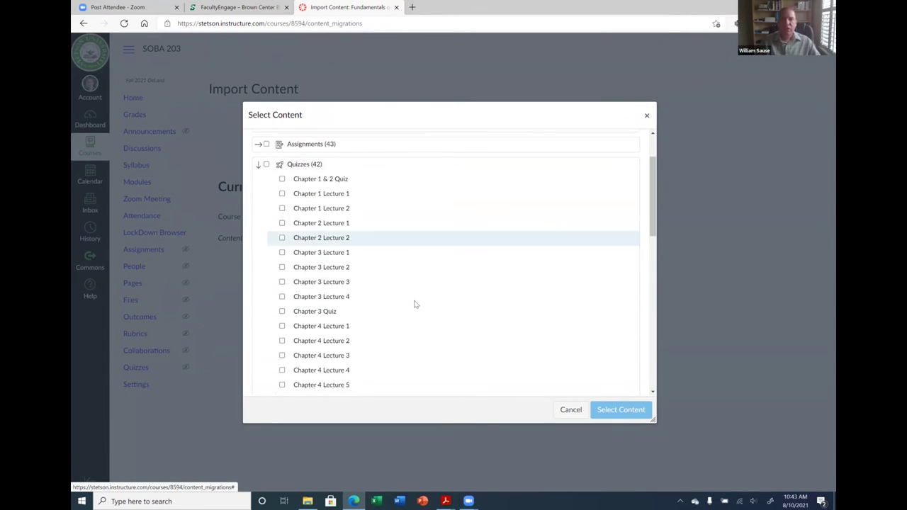
pyautogui.scroll(-5, 415, 304)
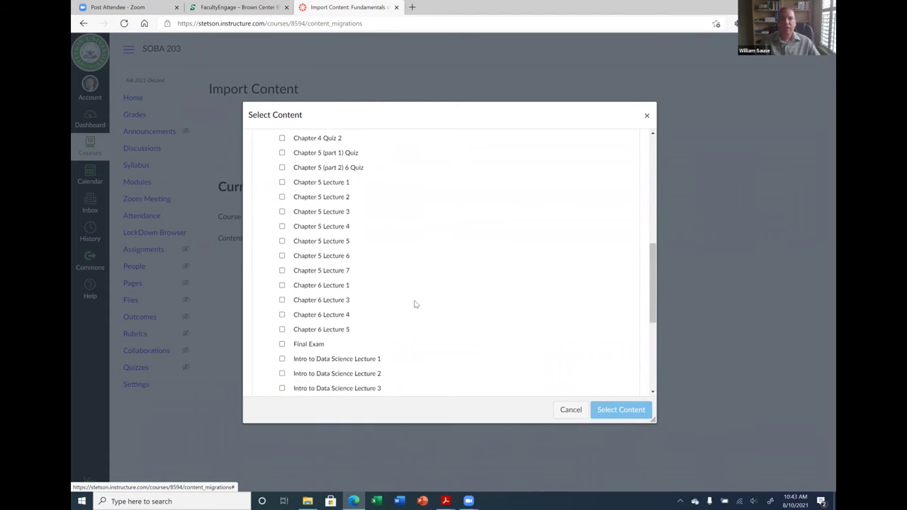
pyautogui.scroll(-2, 415, 304)
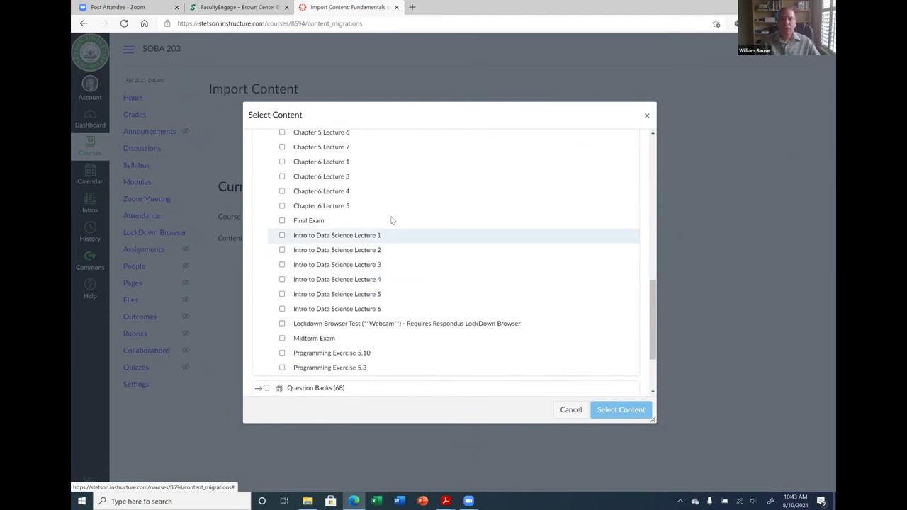
pyautogui.scroll(2, 391, 219)
pyautogui.scroll(6, 391, 220)
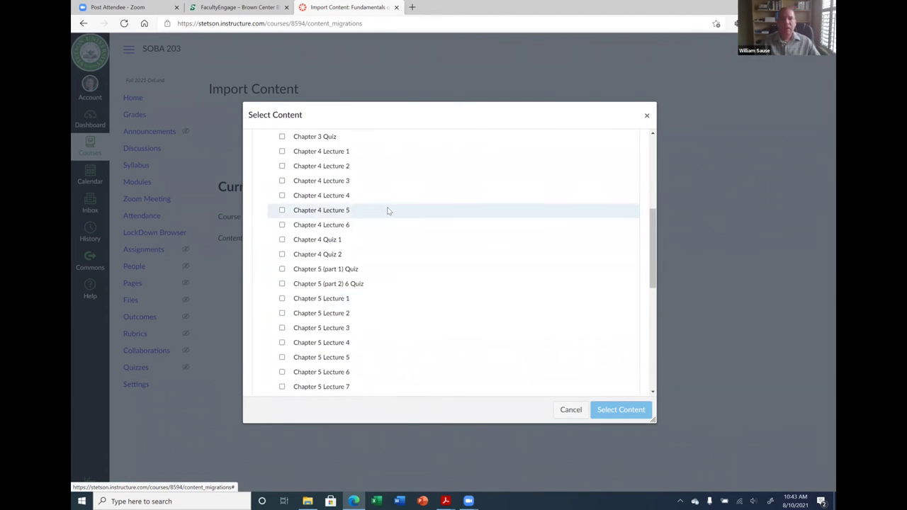
pyautogui.scroll(5, 388, 210)
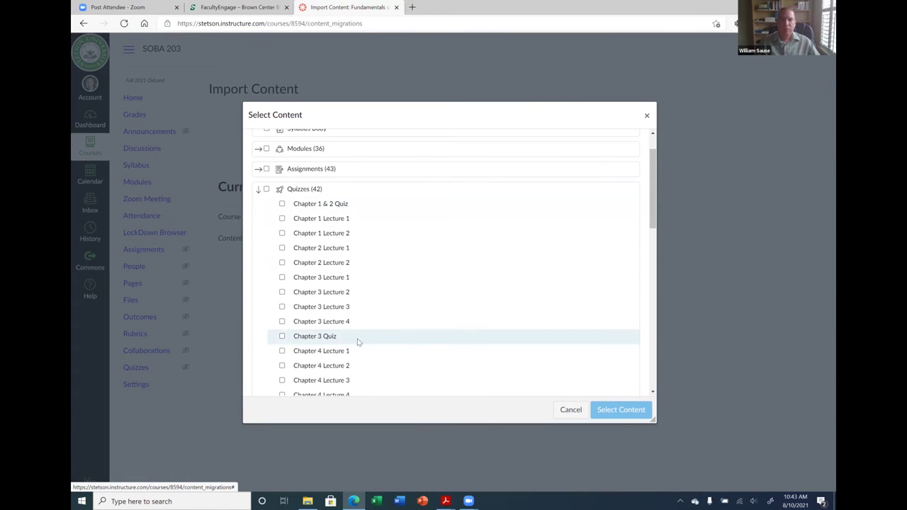
pyautogui.click(282, 205)
# Look through the rest of the quiz list and the expanded Question Banks, and collapse the Question Banks group.
pyautogui.scroll(-1, 358, 262)
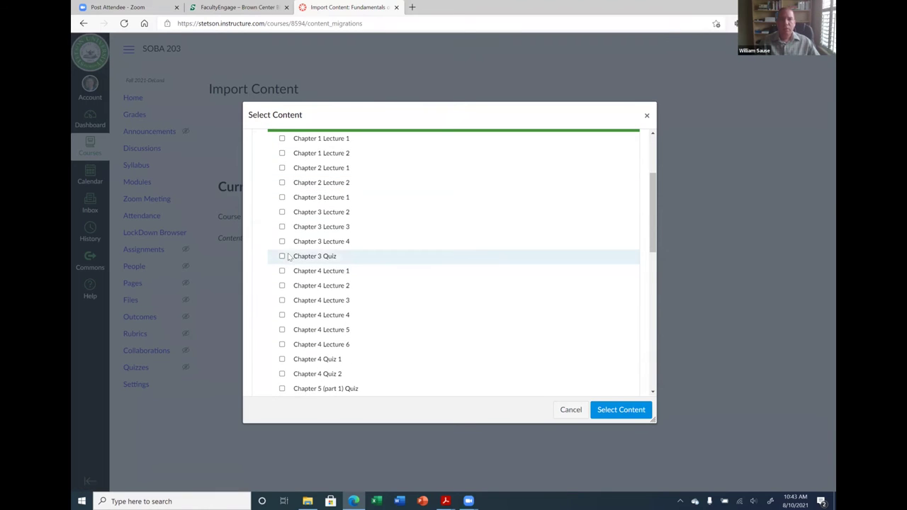
pyautogui.scroll(2, 365, 259)
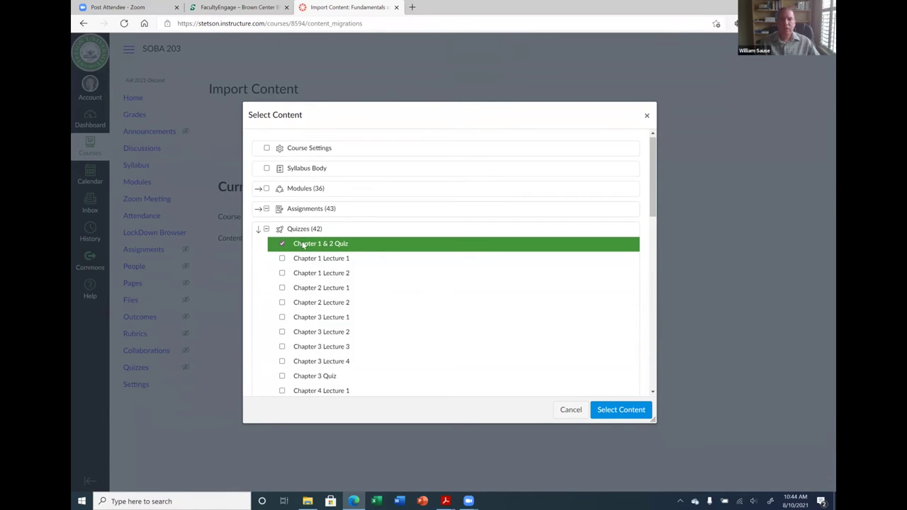
pyautogui.scroll(-5, 417, 268)
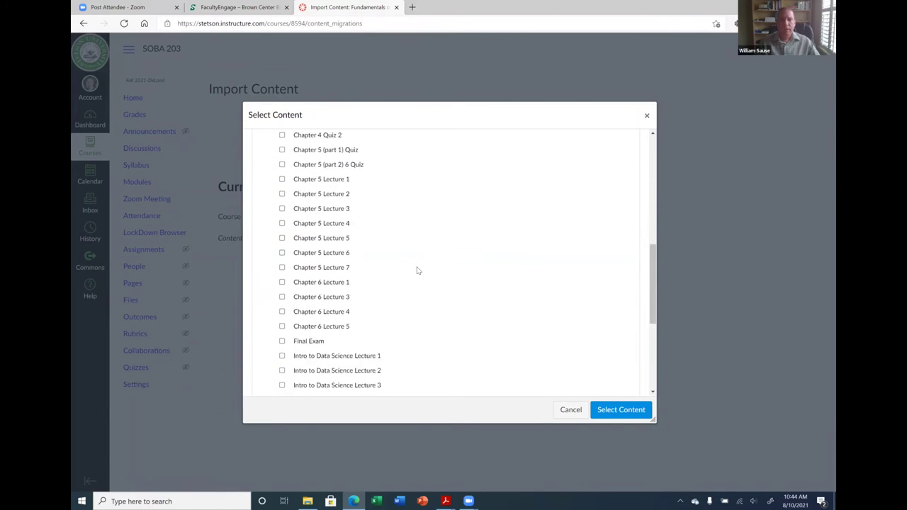
pyautogui.scroll(-3, 417, 270)
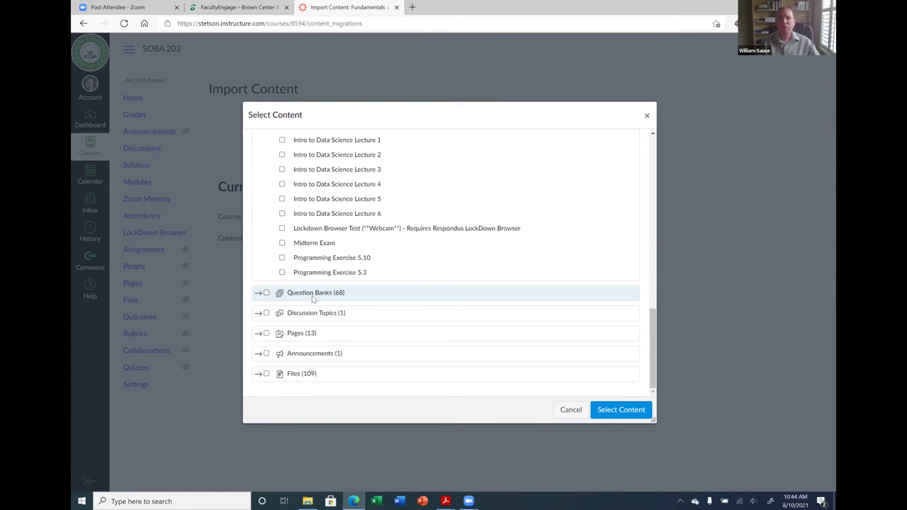
pyautogui.click(259, 295)
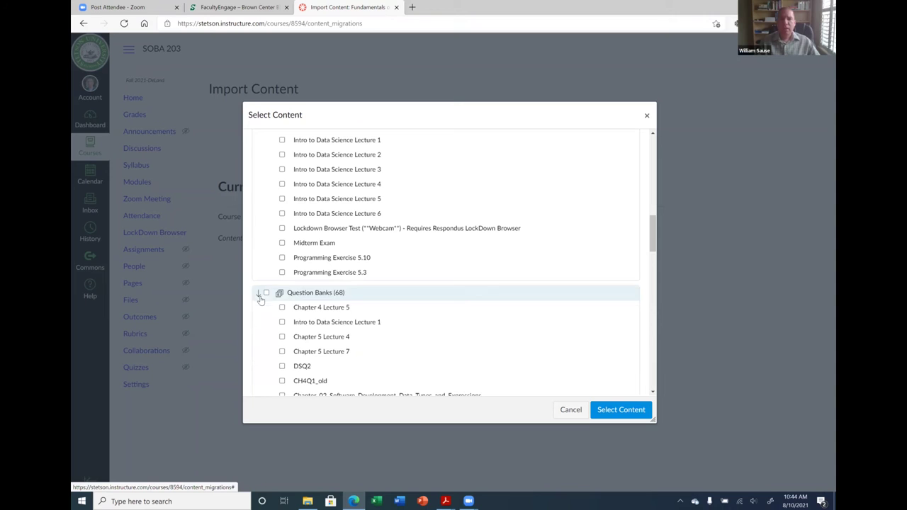
pyautogui.scroll(-1, 423, 329)
pyautogui.scroll(-6, 424, 333)
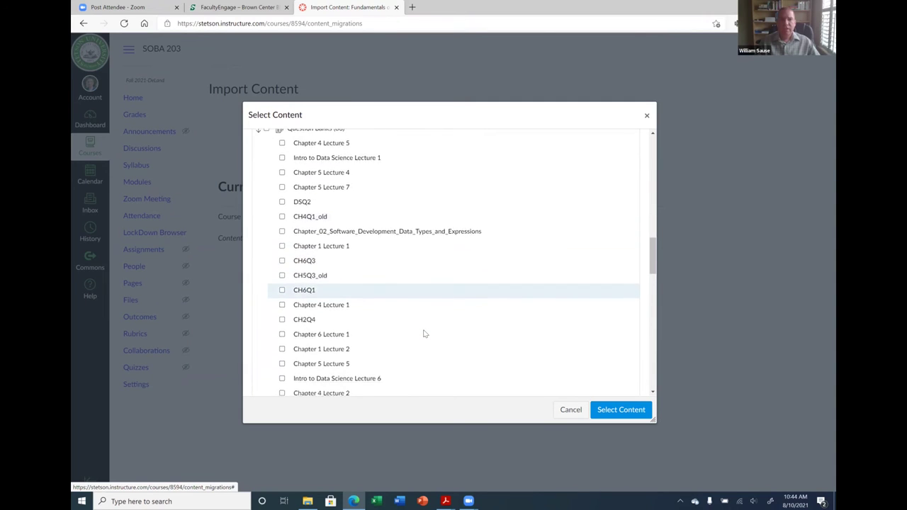
pyautogui.scroll(-3, 415, 324)
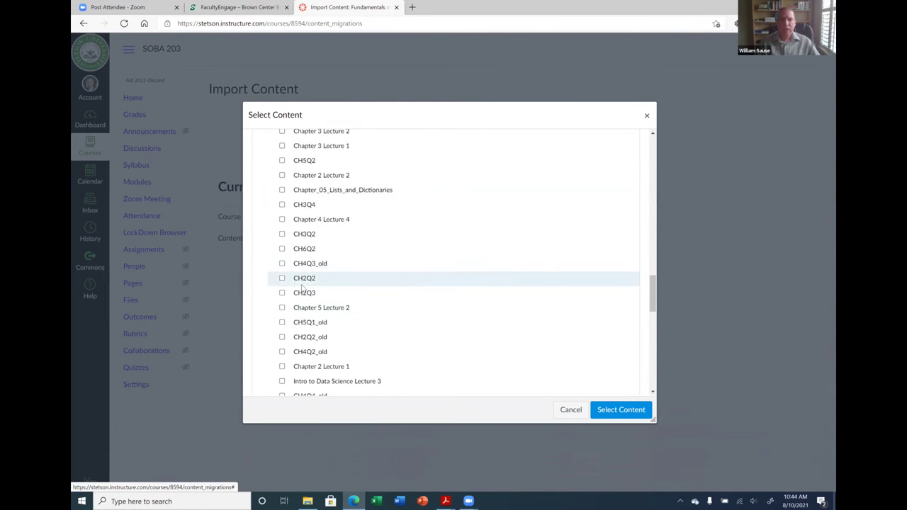
pyautogui.scroll(4, 317, 284)
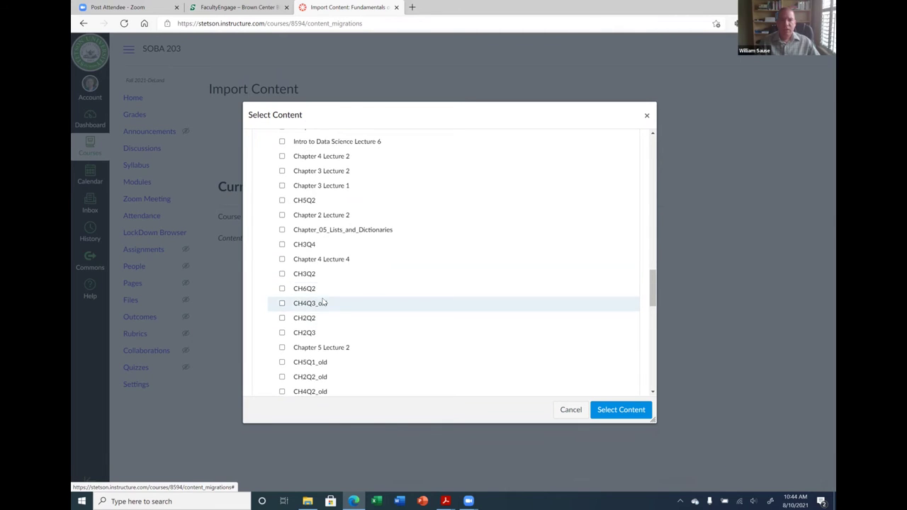
pyautogui.scroll(1, 297, 207)
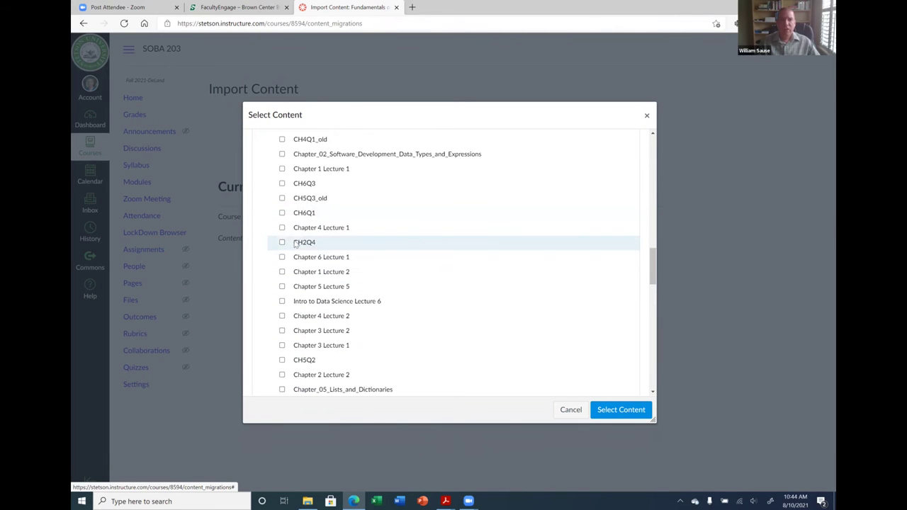
pyautogui.scroll(3, 310, 246)
pyautogui.scroll(-9, 310, 246)
pyautogui.scroll(-3, 310, 245)
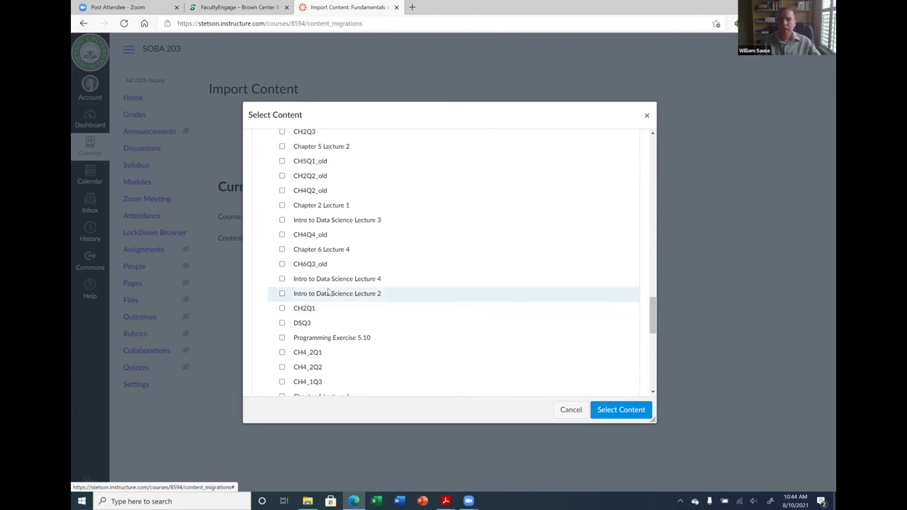
pyautogui.scroll(10, 375, 233)
pyautogui.scroll(15, 379, 211)
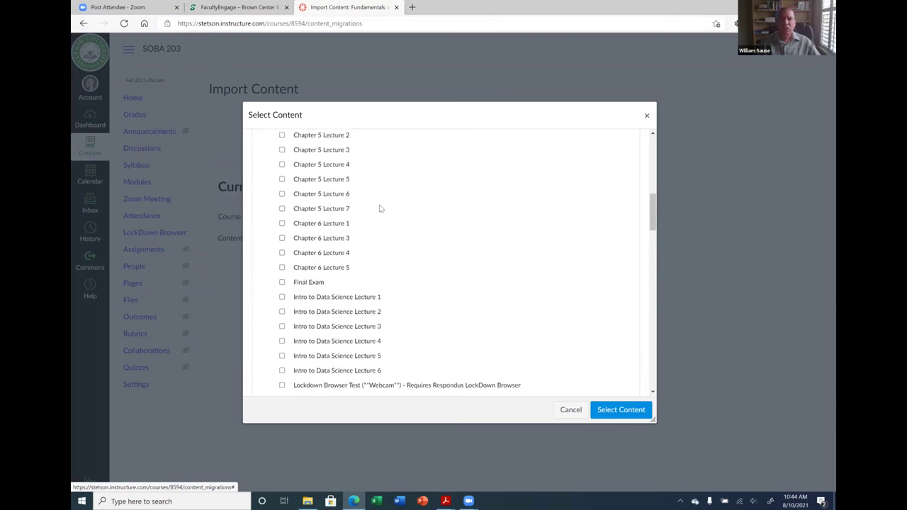
pyautogui.scroll(-10, 367, 199)
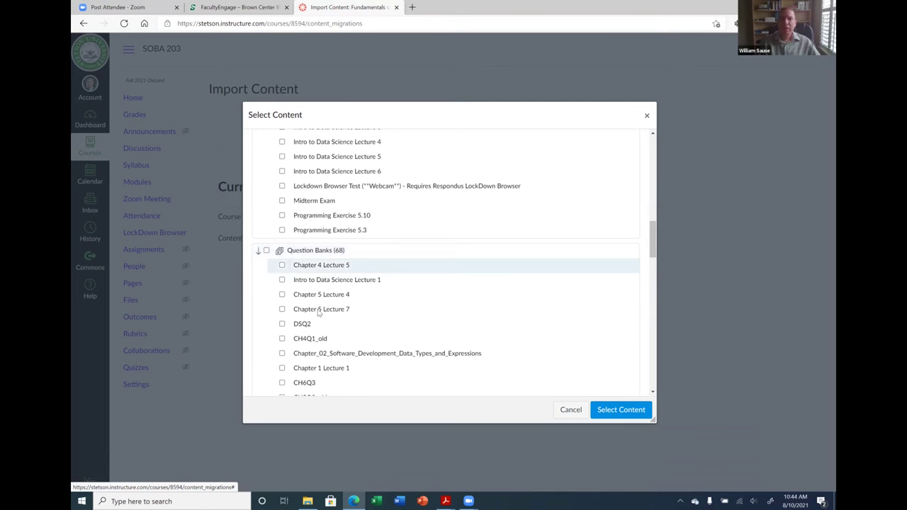
pyautogui.scroll(-3, 280, 270)
pyautogui.scroll(2, 277, 256)
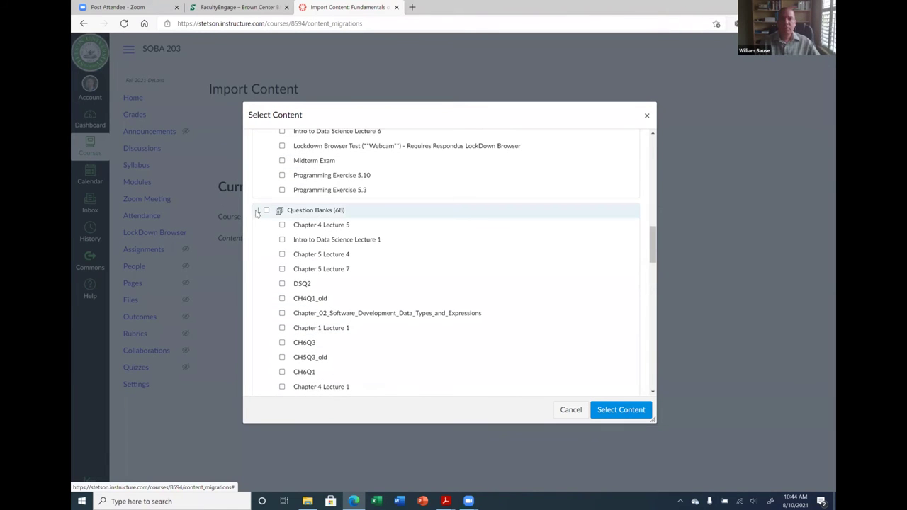
pyautogui.click(258, 210)
# Recheck the selection under Quizzes and submit it to import Chapter 1 & 2 Quiz into the course.
pyautogui.scroll(5, 368, 234)
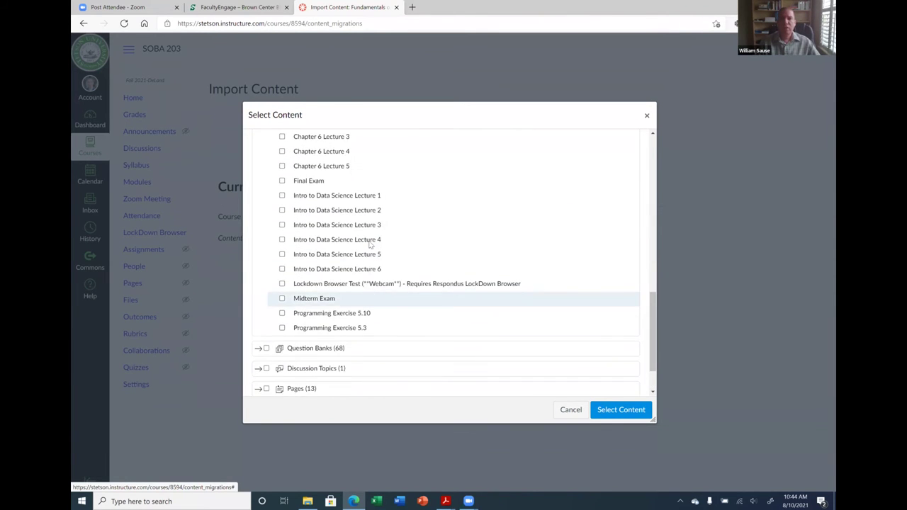
pyautogui.scroll(4, 340, 232)
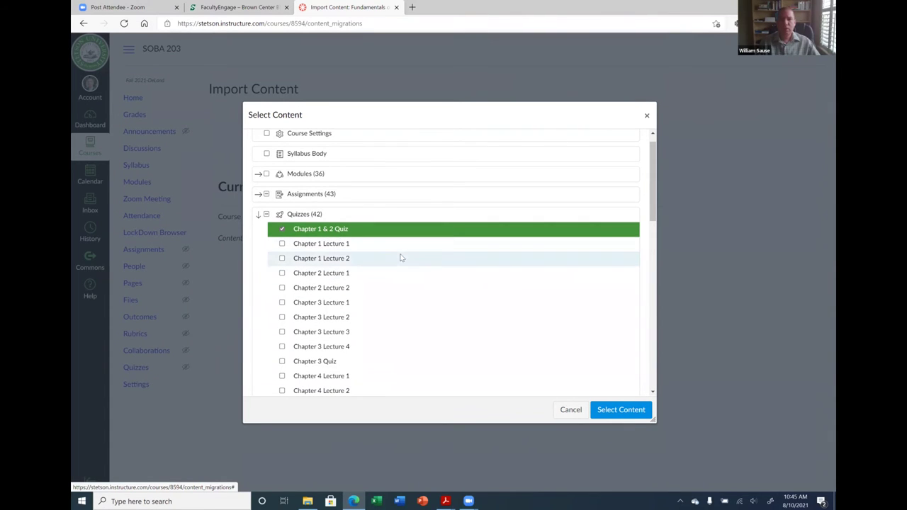
pyautogui.click(629, 415)
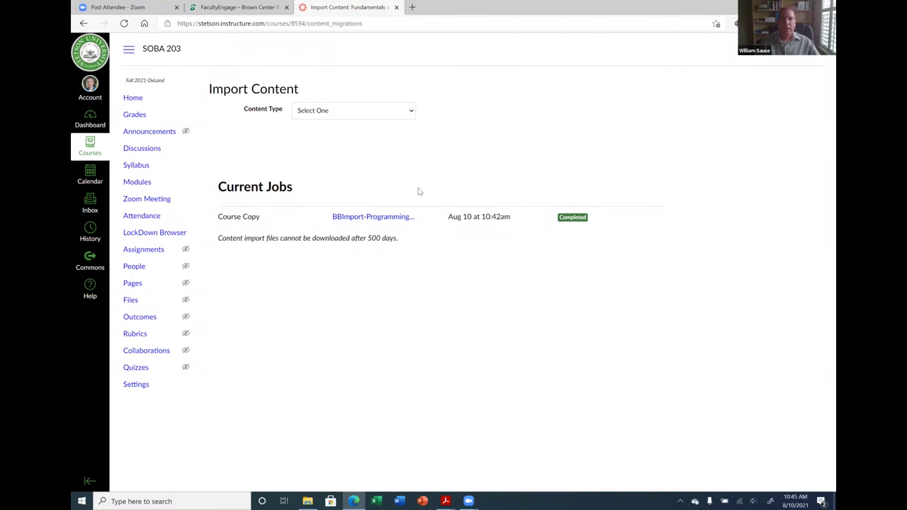
# Open the SOBA 203 course's question banks from its quizzes to check which banks exist.
pyautogui.click(132, 375)
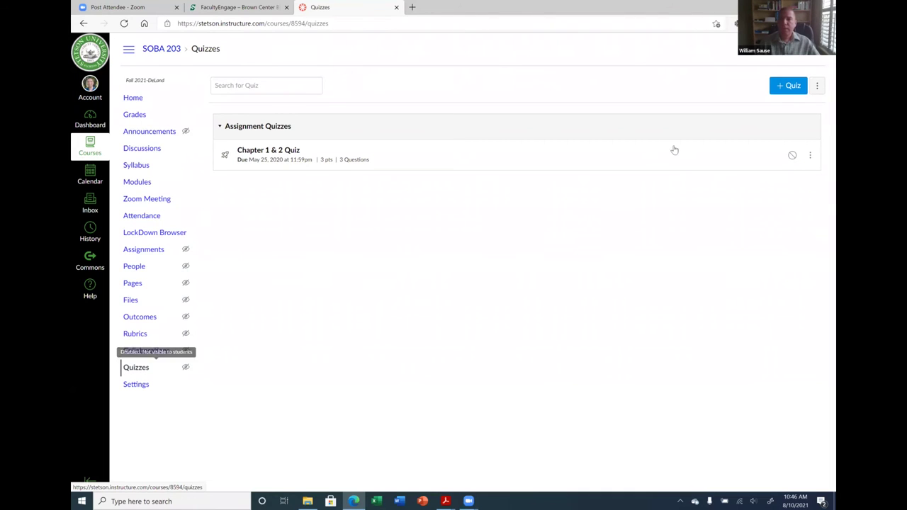
pyautogui.click(817, 87)
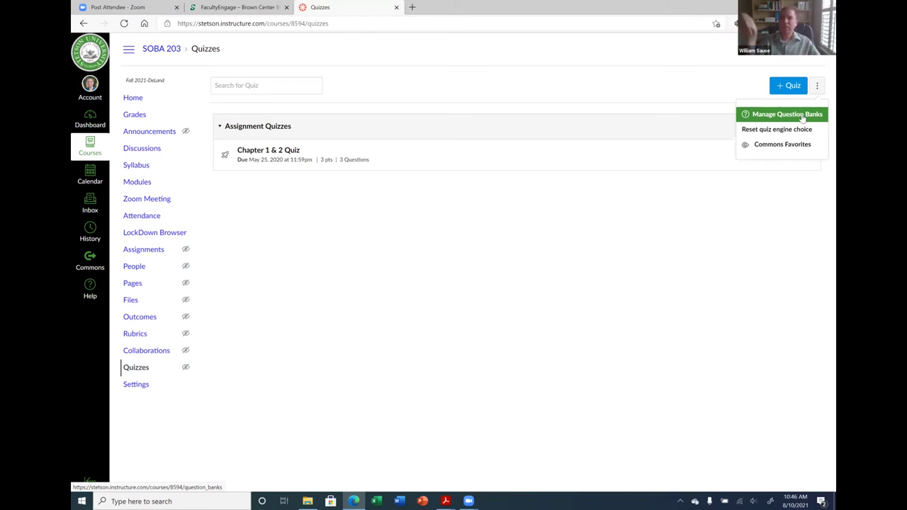
pyautogui.click(802, 118)
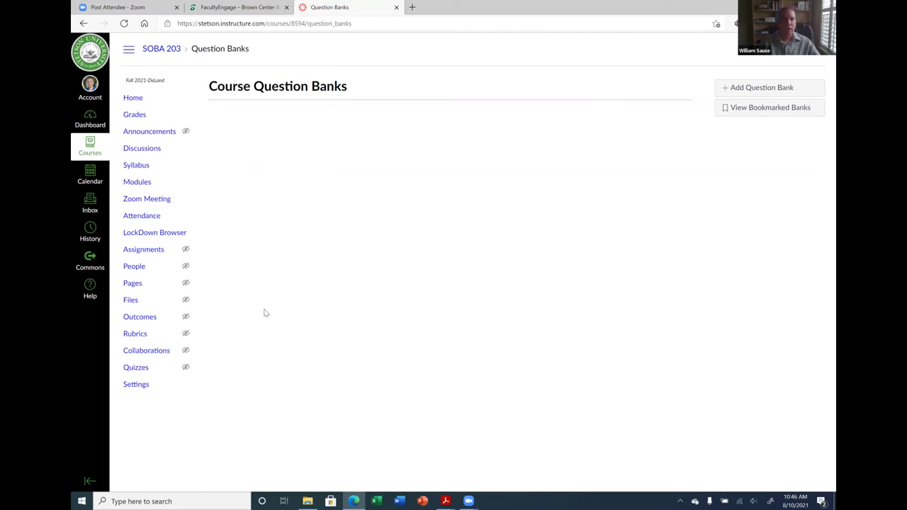
# Open the Chapter 1 & 2 Quiz for editing and examine its question groups for missing questions.
pyautogui.click(135, 368)
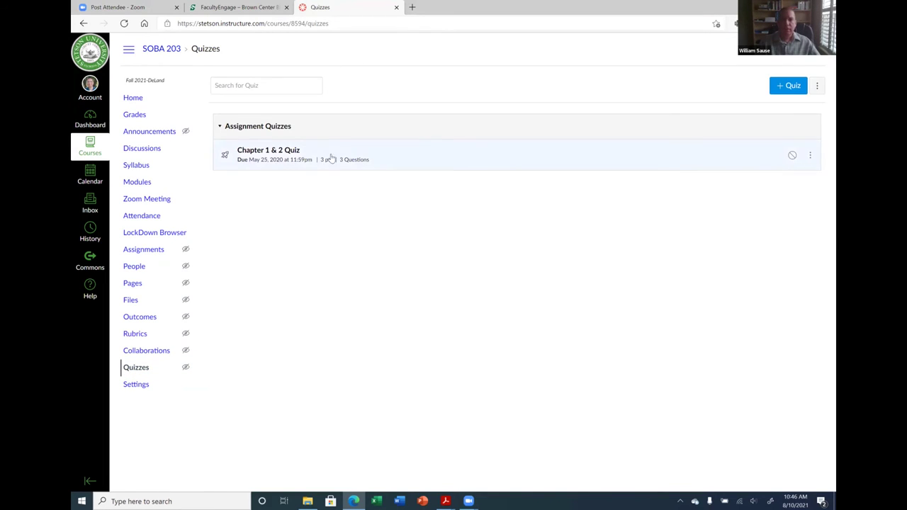
pyautogui.click(263, 156)
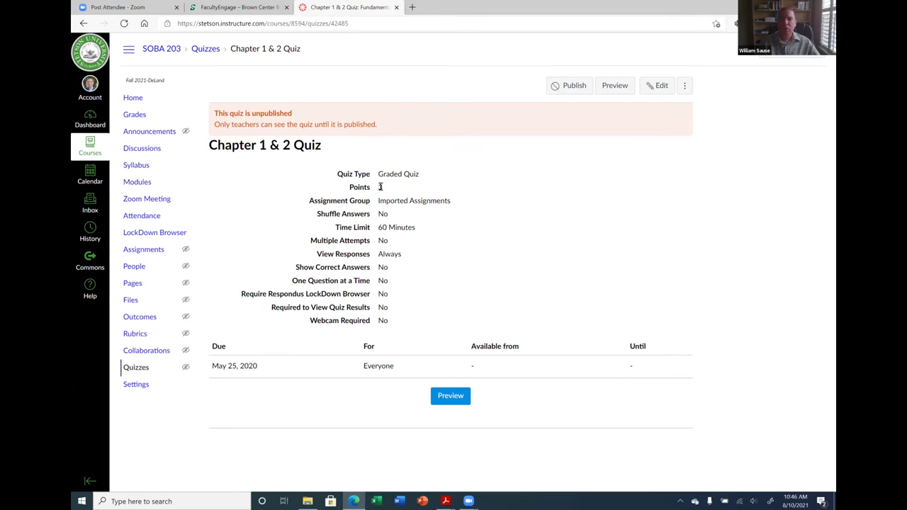
pyautogui.click(667, 91)
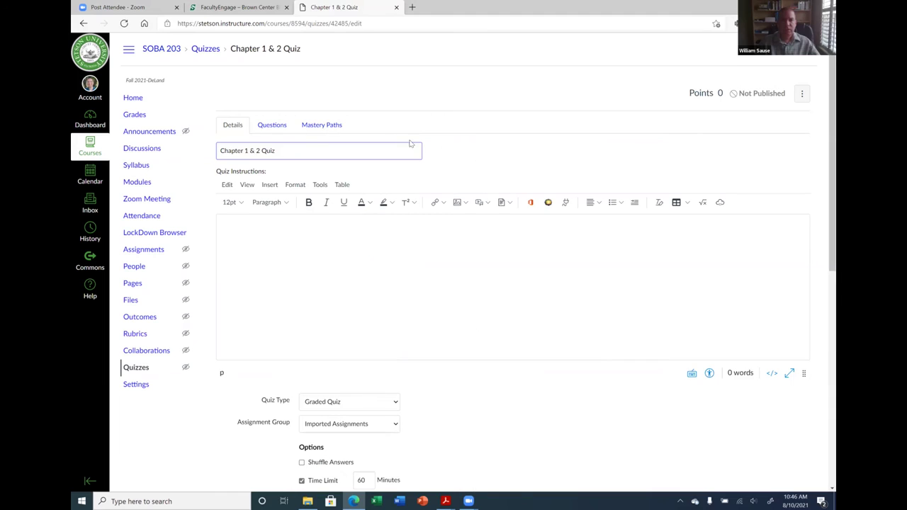
pyautogui.click(272, 126)
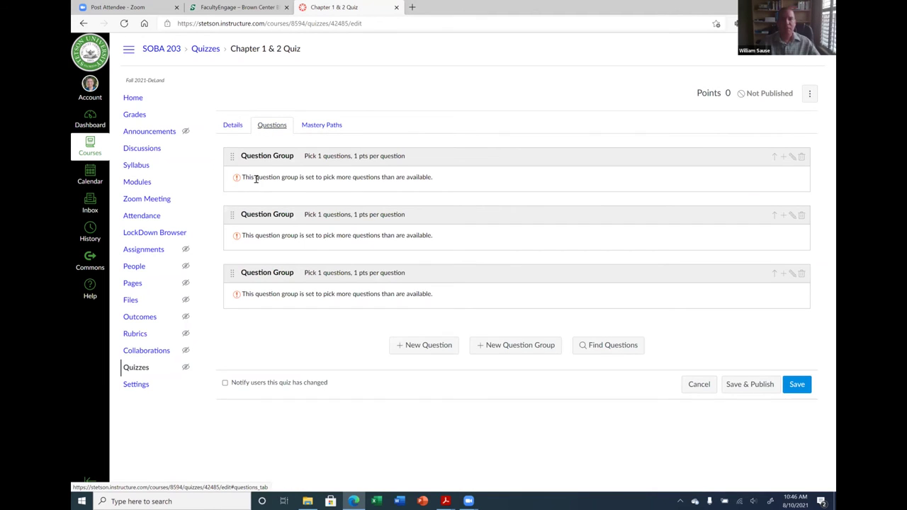
pyautogui.moveTo(254, 178); pyautogui.dragTo(313, 178)
pyautogui.moveTo(245, 235); pyautogui.dragTo(293, 253)
pyautogui.moveTo(245, 295); pyautogui.dragTo(303, 296)
pyautogui.click(306, 296)
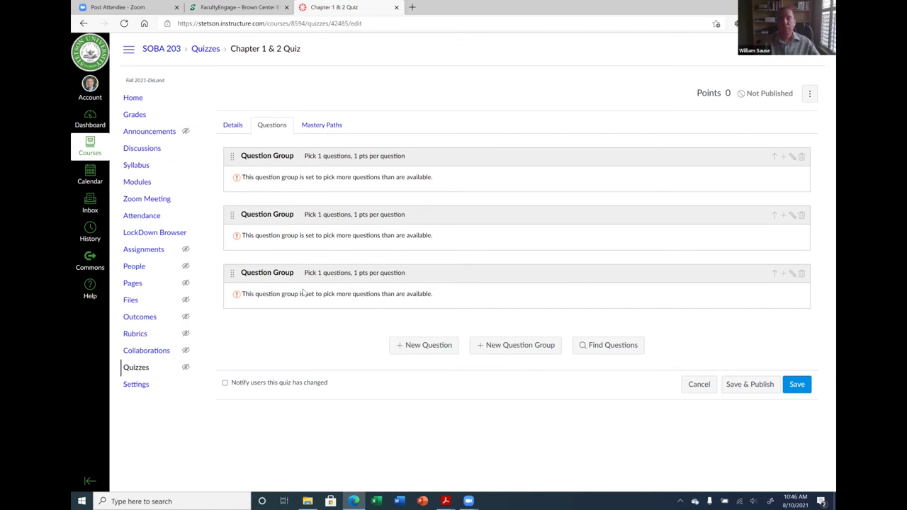
# Start an import into the course that copies the Canvas course BBImport-Programming for Analytics, limited to specific content.
pyautogui.click(130, 99)
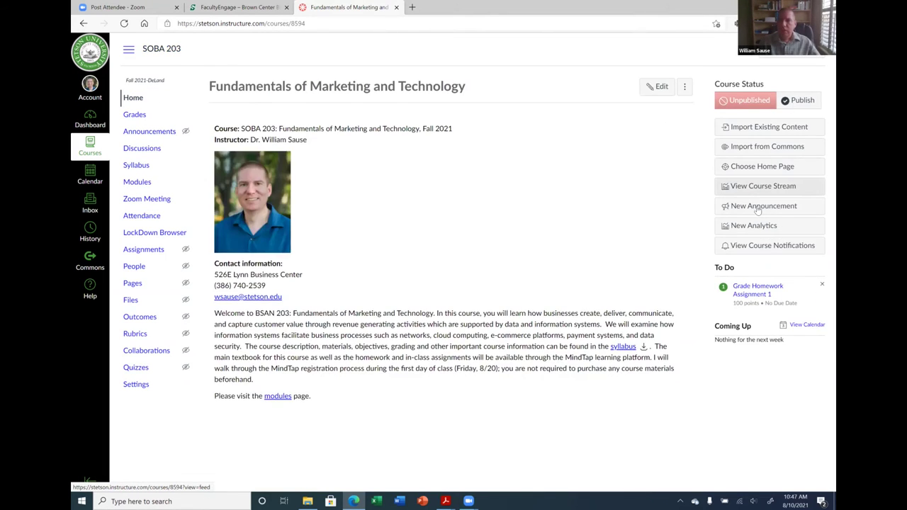
pyautogui.click(771, 128)
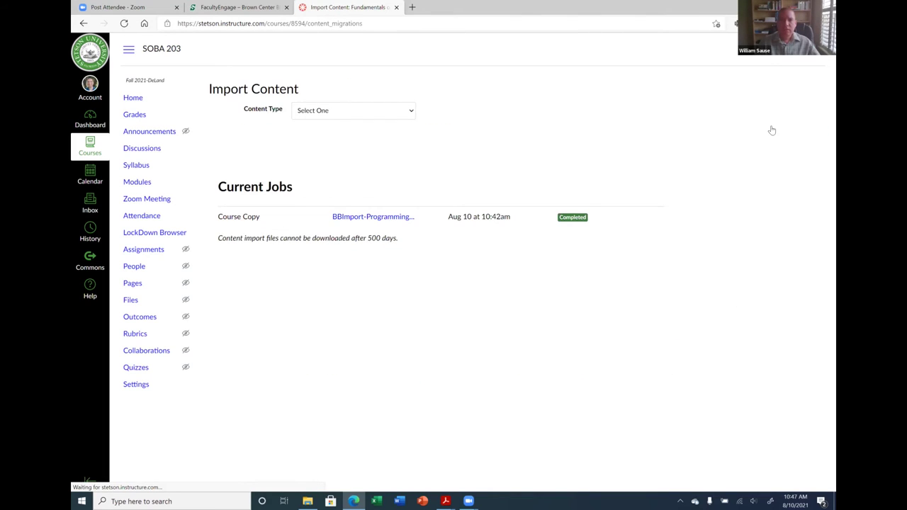
pyautogui.click(355, 117)
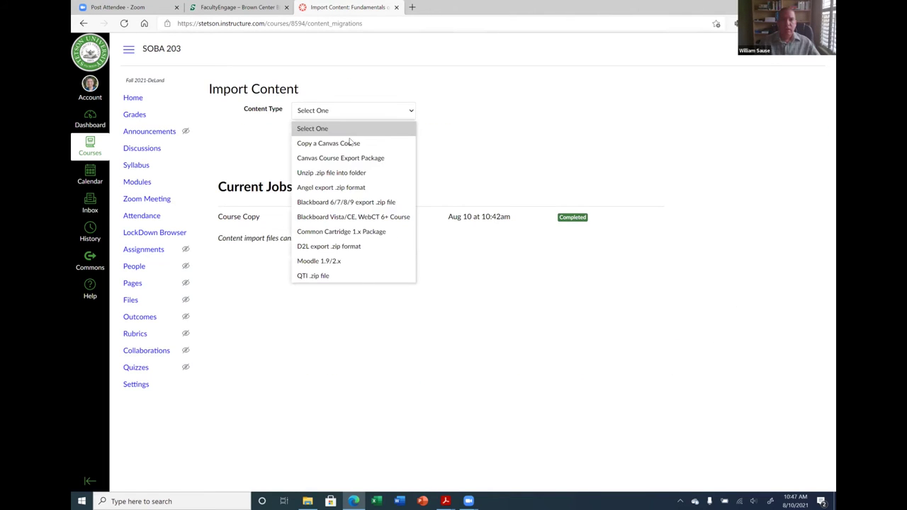
pyautogui.click(350, 143)
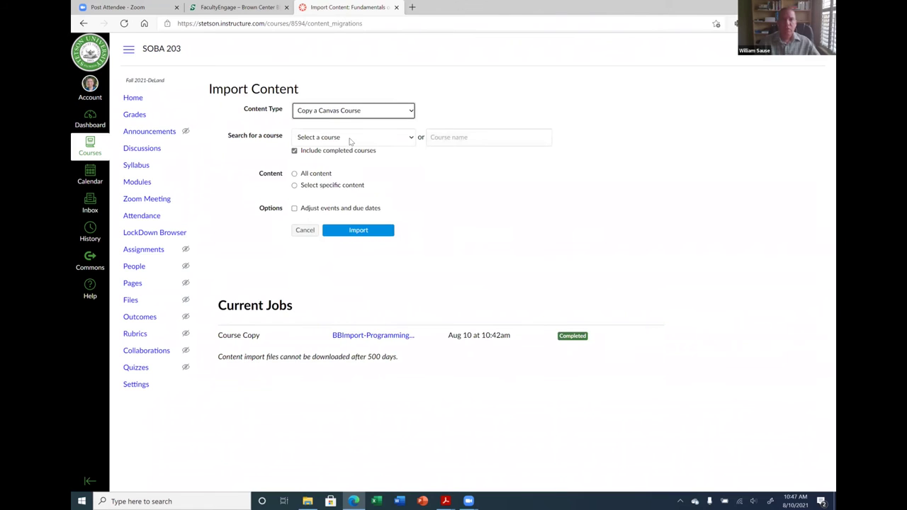
pyautogui.click(350, 138)
pyautogui.scroll(-3, 372, 323)
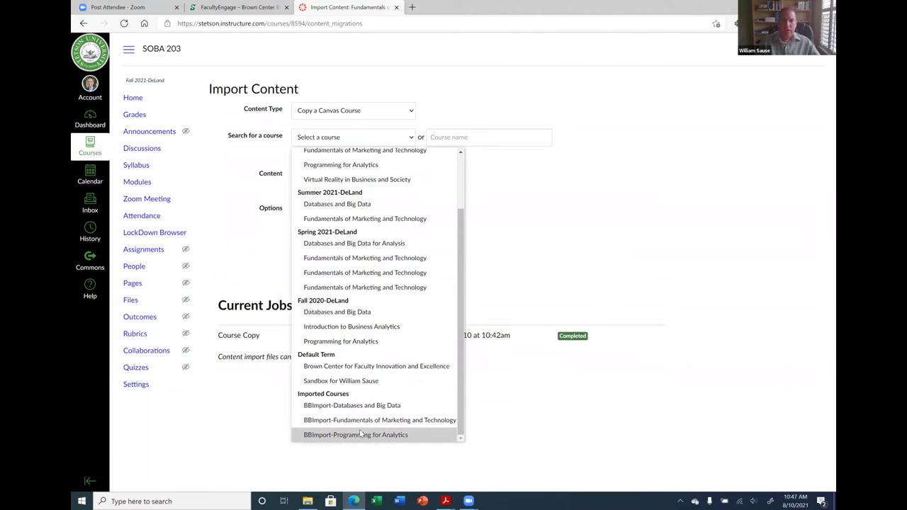
pyautogui.click(359, 435)
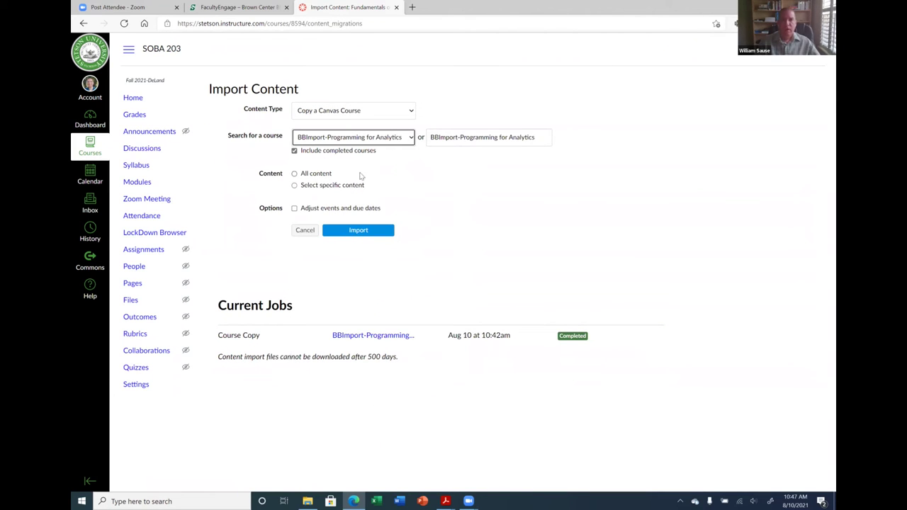
pyautogui.click(307, 187)
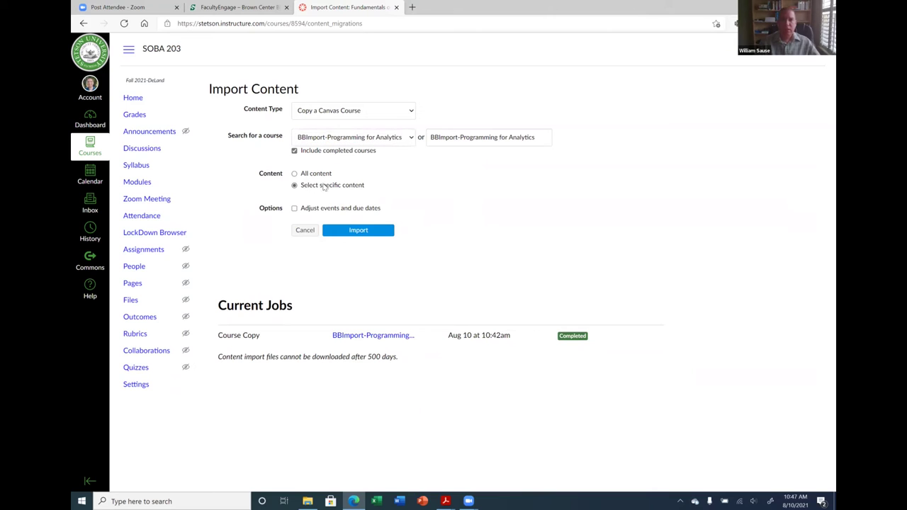
pyautogui.click(373, 237)
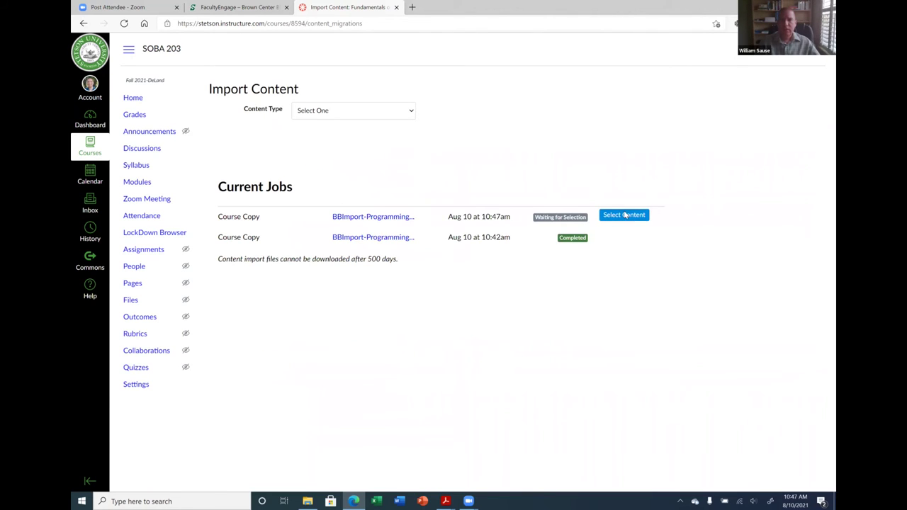
# In the waiting import job's content selection, mark the question banks CH2Q1, CH2Q2 and CH2Q3.
pyautogui.click(624, 214)
pyautogui.click(261, 257)
pyautogui.scroll(-1, 383, 284)
pyautogui.scroll(-5, 383, 285)
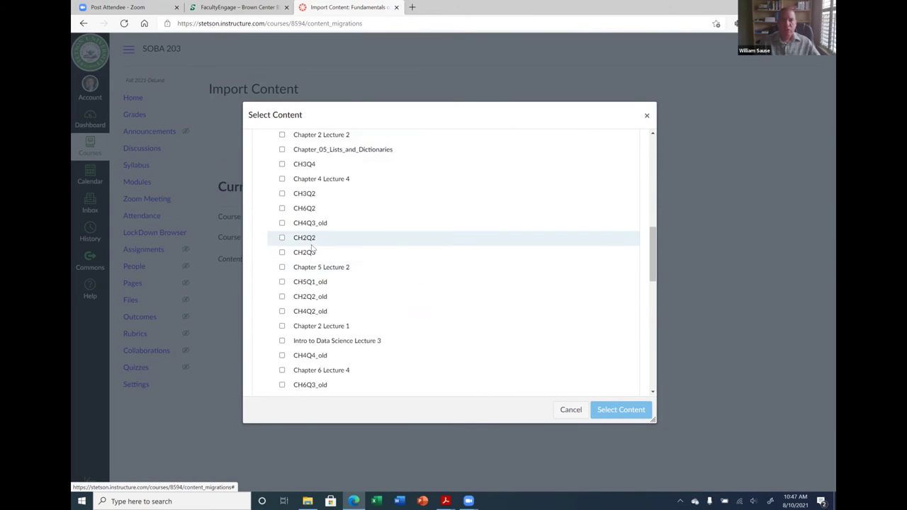
pyautogui.scroll(-1, 312, 256)
pyautogui.scroll(-1, 309, 297)
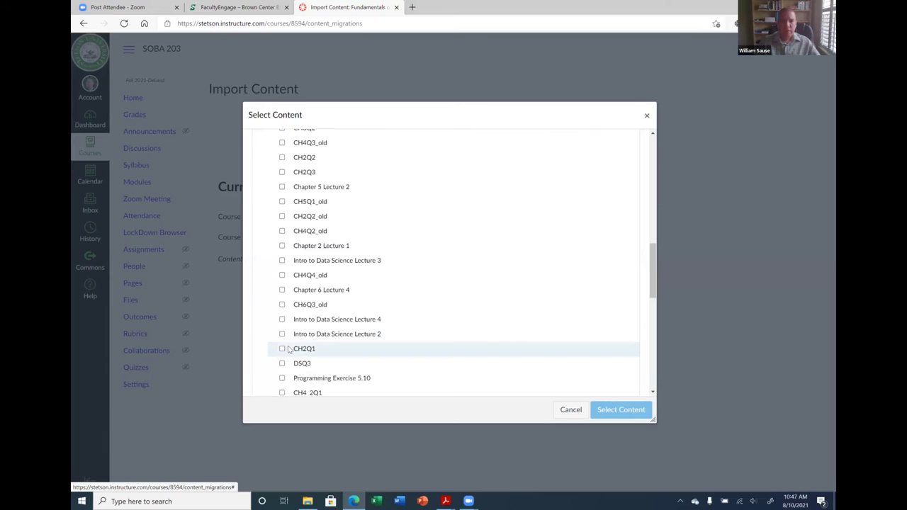
pyautogui.click(281, 349)
pyautogui.scroll(2, 390, 312)
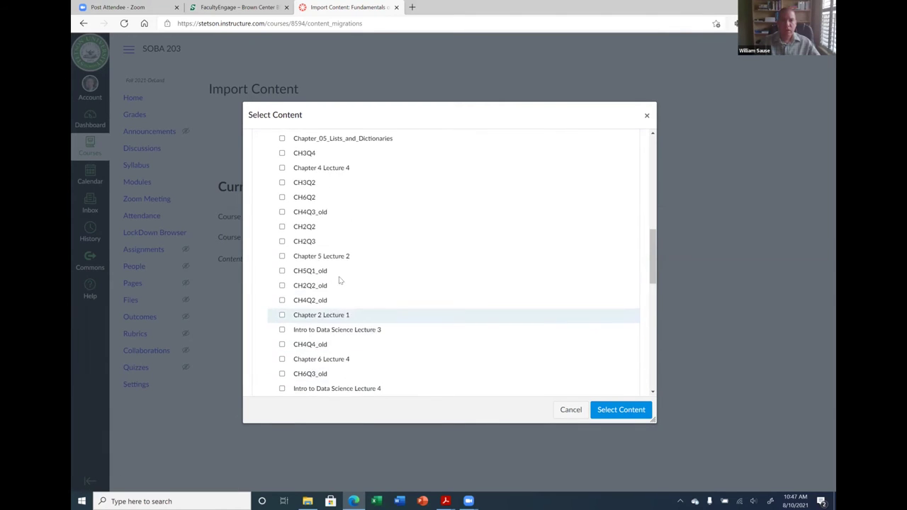
pyautogui.click(282, 237)
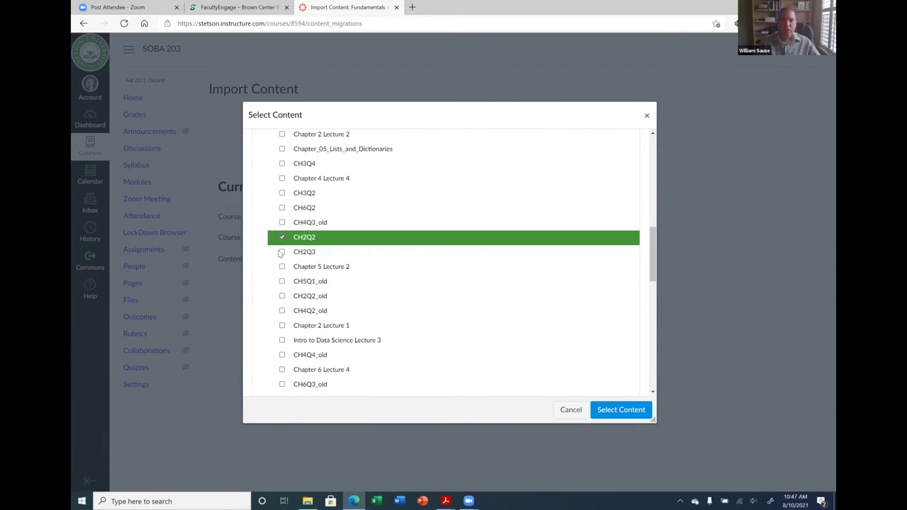
pyautogui.click(281, 253)
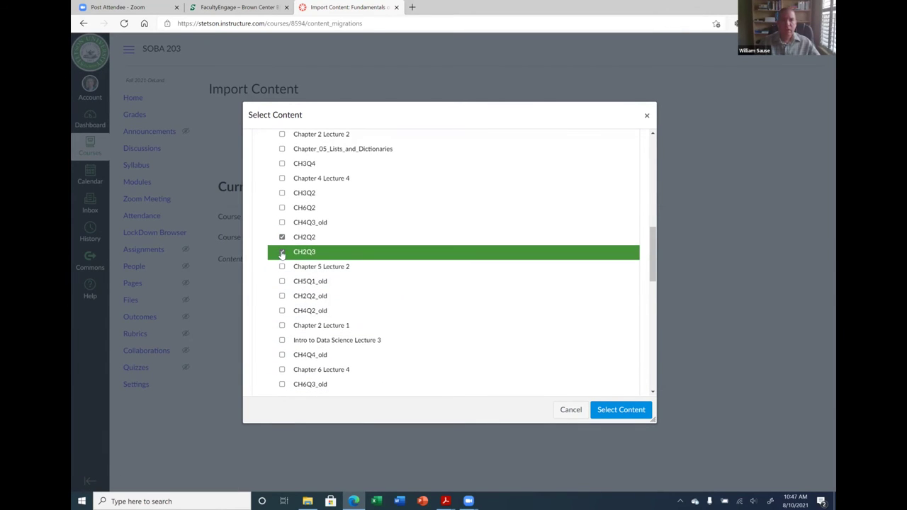
# Add the CH2Q4 question bank to the selection, check the rest of the list and submit the selected content for import.
pyautogui.scroll(6, 386, 267)
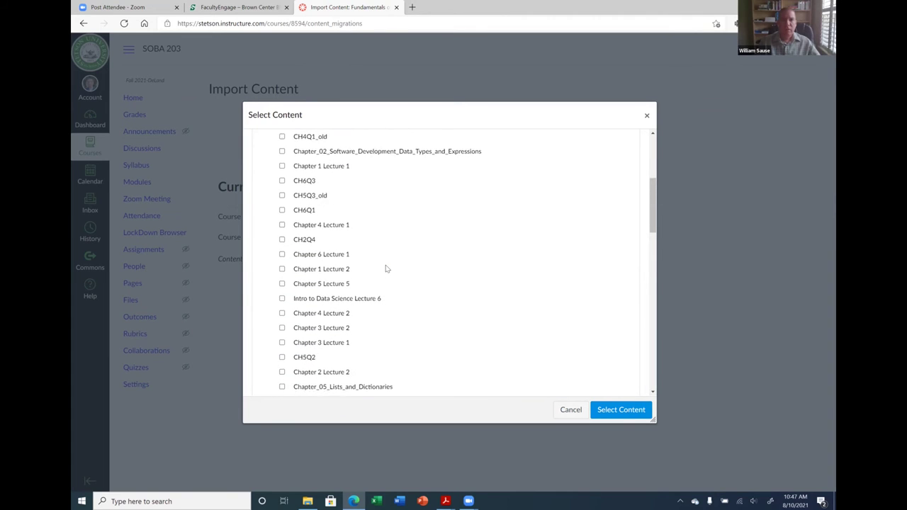
pyautogui.scroll(1, 386, 269)
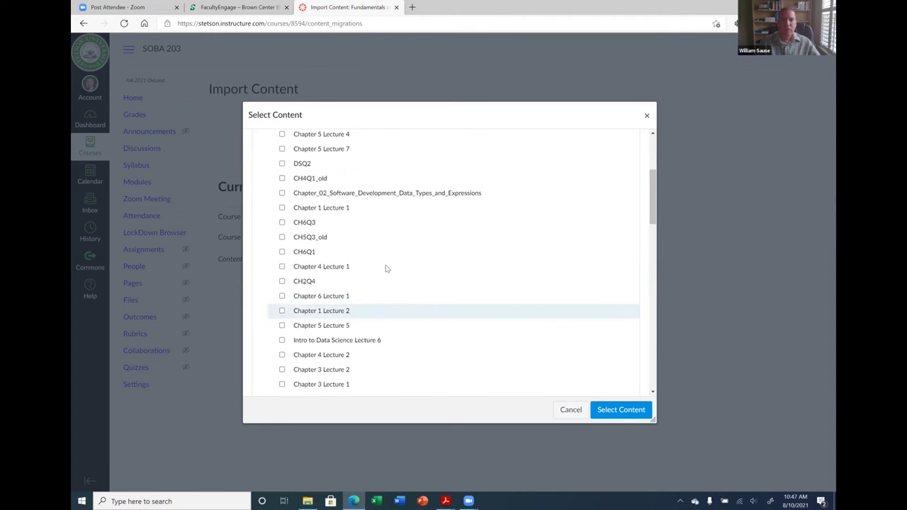
pyautogui.click(282, 282)
pyautogui.scroll(3, 391, 290)
pyautogui.scroll(-1, 389, 290)
pyautogui.scroll(-10, 390, 287)
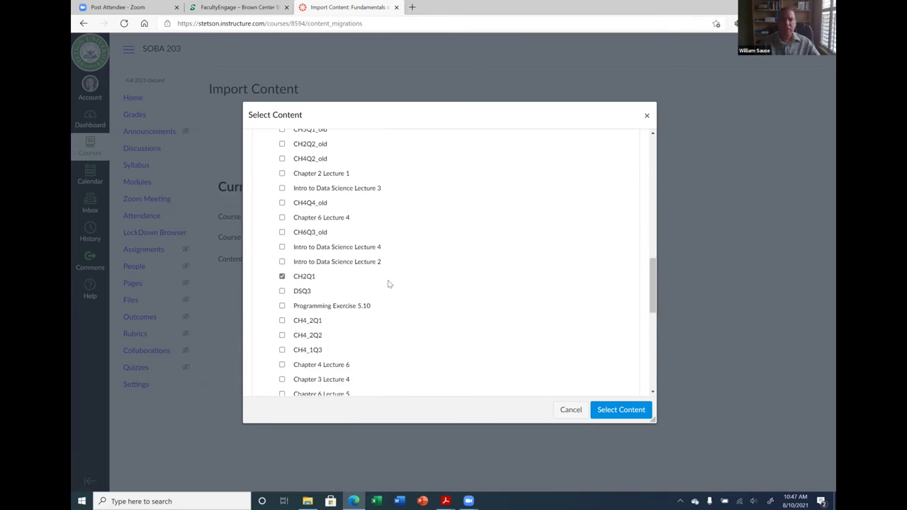
pyautogui.scroll(-6, 388, 283)
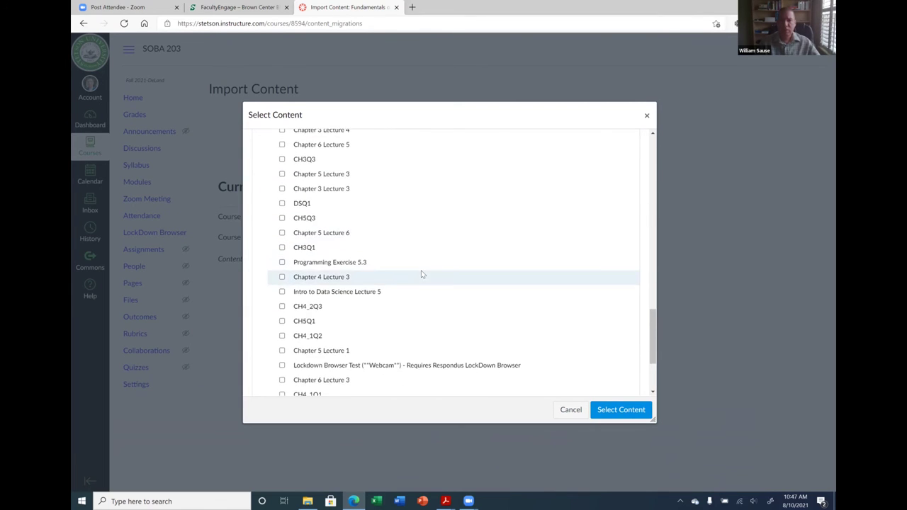
pyautogui.scroll(1, 546, 220)
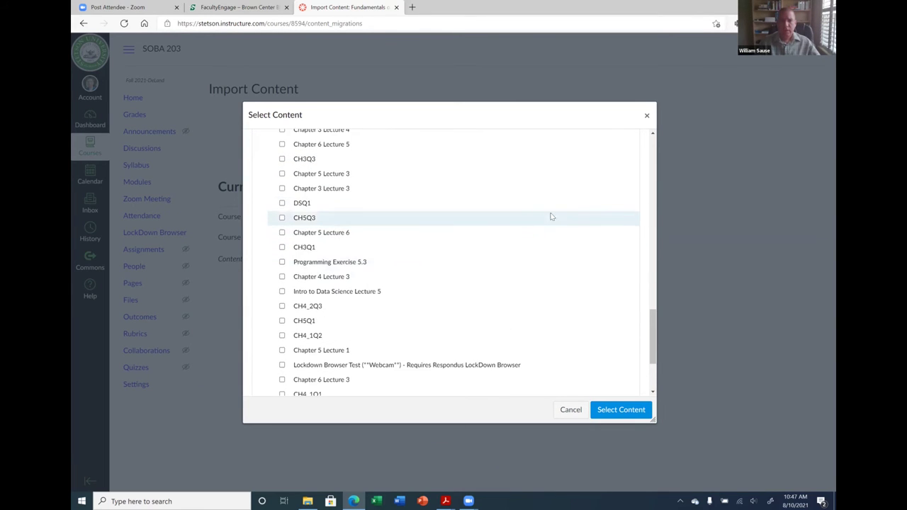
pyautogui.click(629, 410)
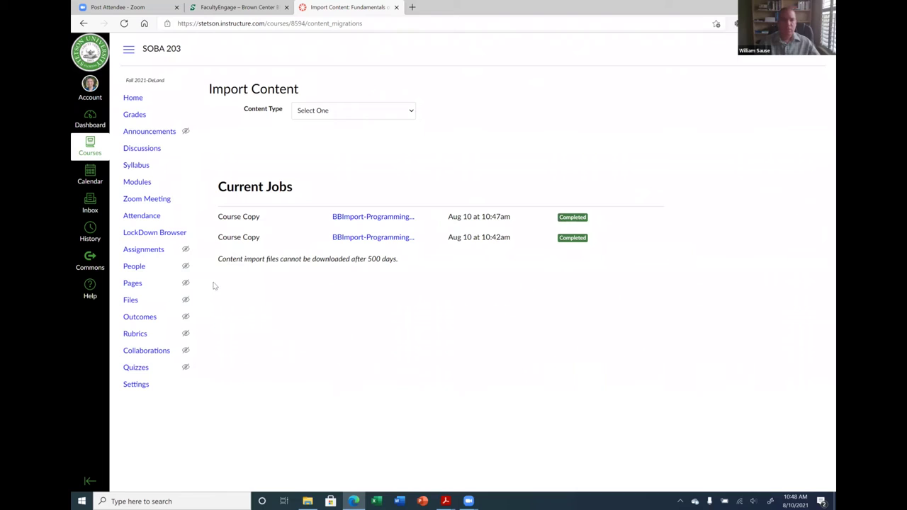
# Open the imported CH2Q1 bank from the course's question banks.
pyautogui.click(141, 370)
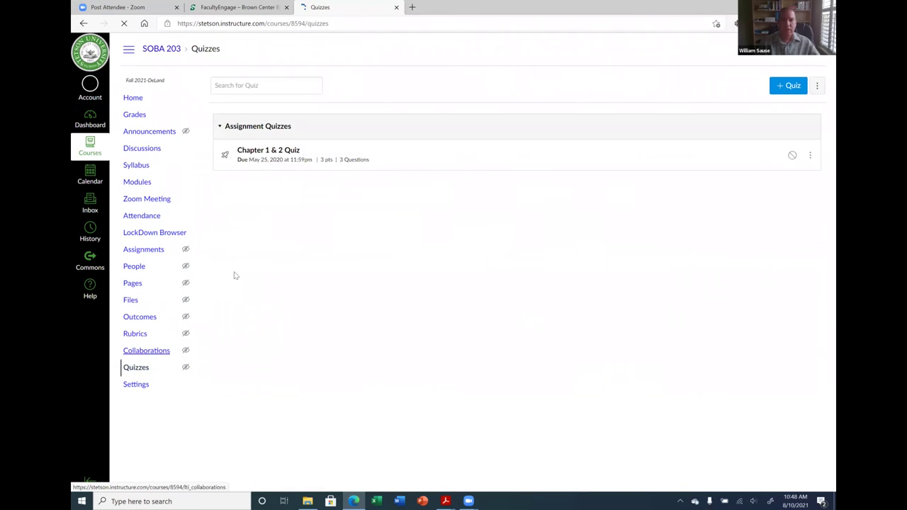
pyautogui.click(817, 85)
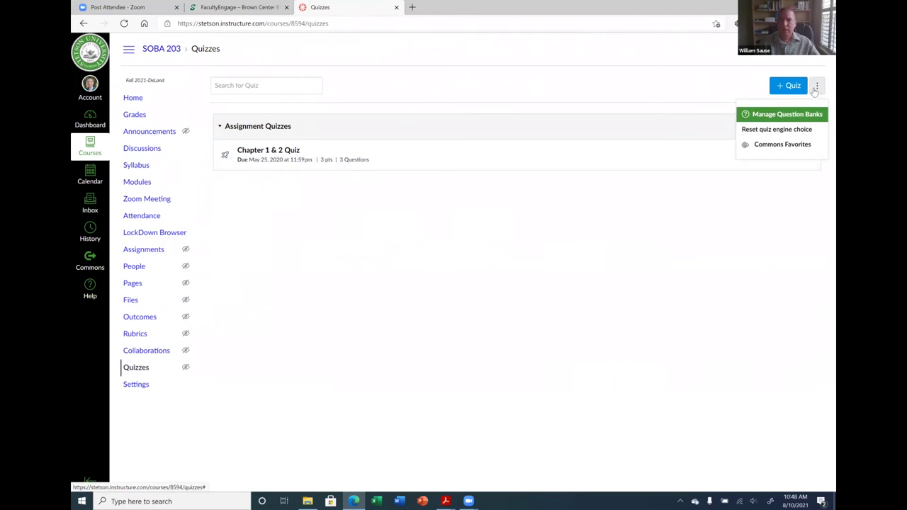
pyautogui.click(785, 117)
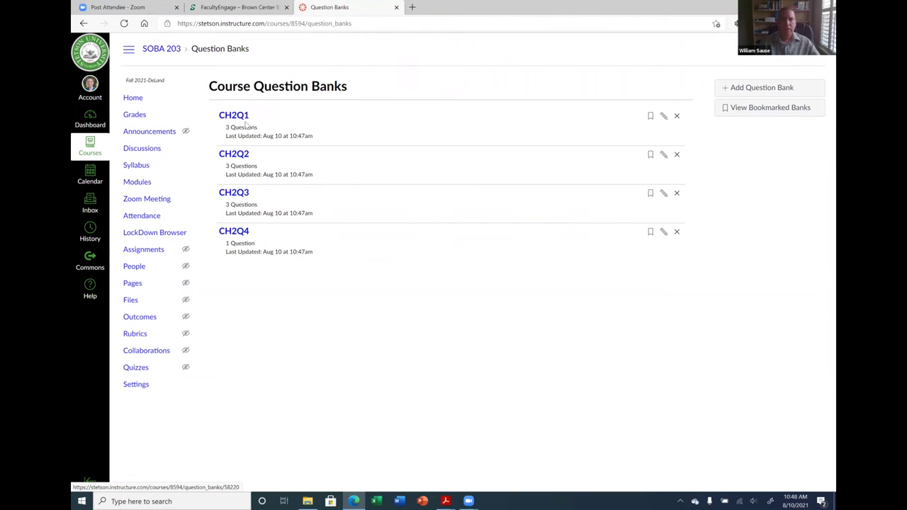
pyautogui.click(243, 115)
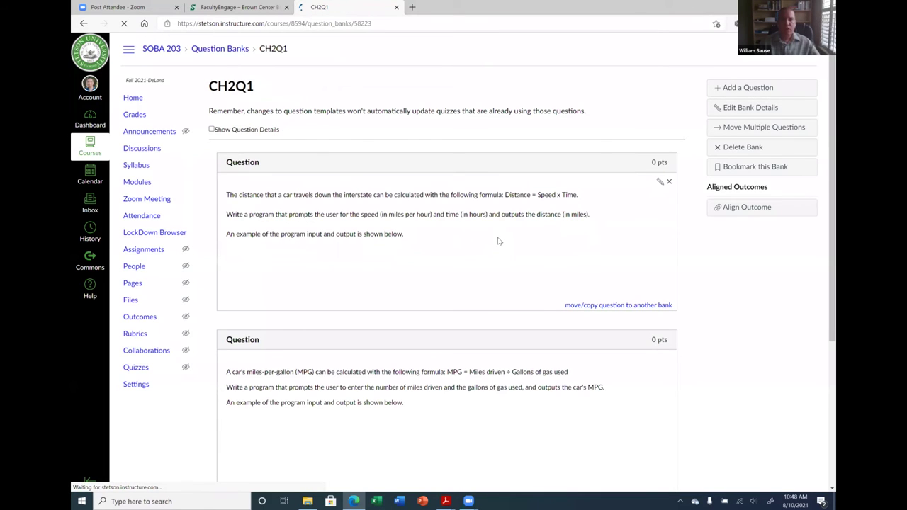
# Examine the programming questions in the CH2Q1 bank and their sample input and output.
pyautogui.scroll(-1, 498, 241)
pyautogui.scroll(-3, 453, 167)
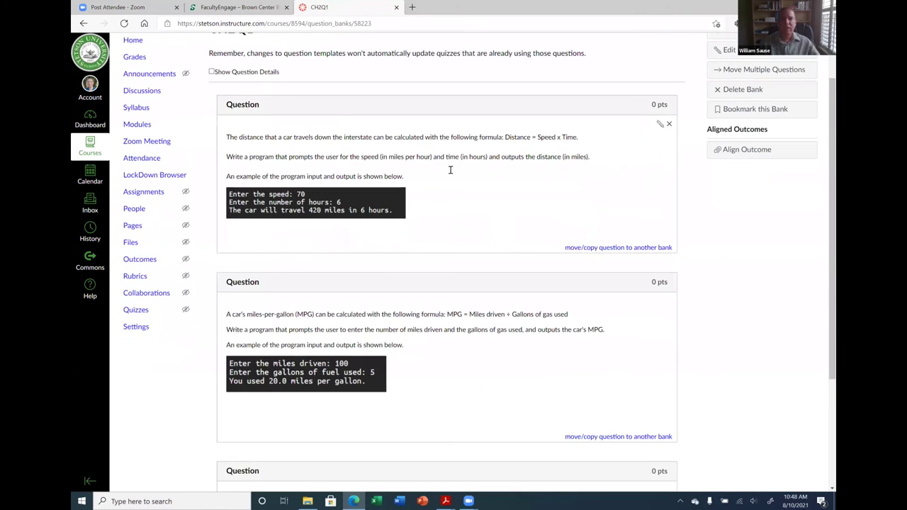
pyautogui.scroll(2, 429, 393)
pyautogui.scroll(2, 313, 333)
pyautogui.scroll(-4, 377, 368)
pyautogui.scroll(-1, 377, 367)
pyautogui.scroll(1, 385, 354)
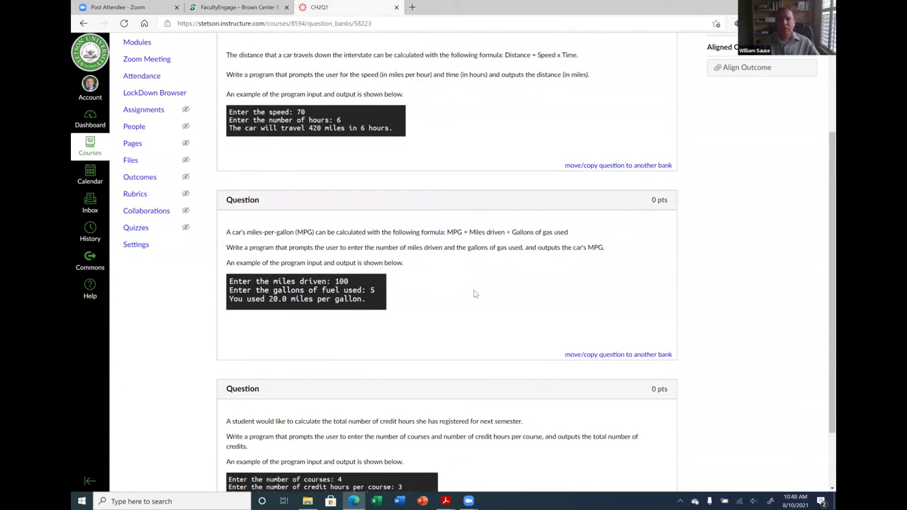
pyautogui.scroll(2, 468, 283)
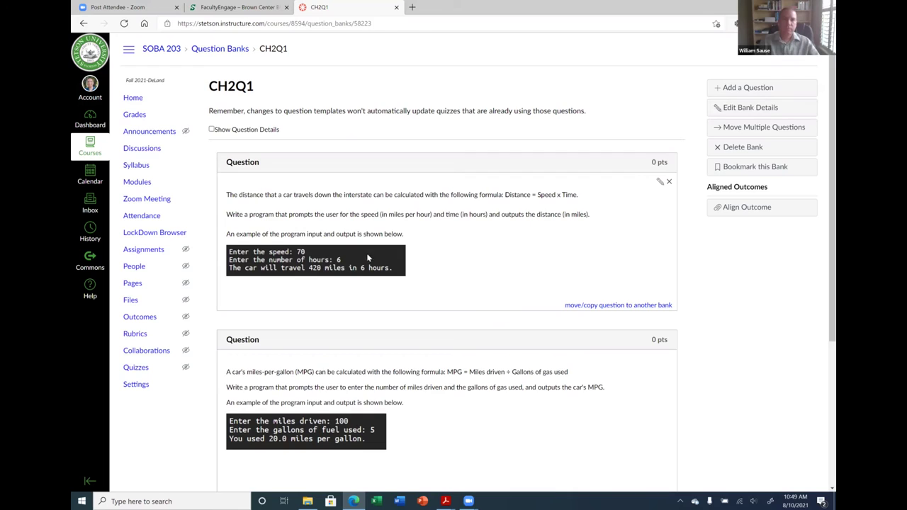
pyautogui.scroll(-1, 355, 263)
pyautogui.scroll(-5, 355, 264)
pyautogui.scroll(3, 444, 302)
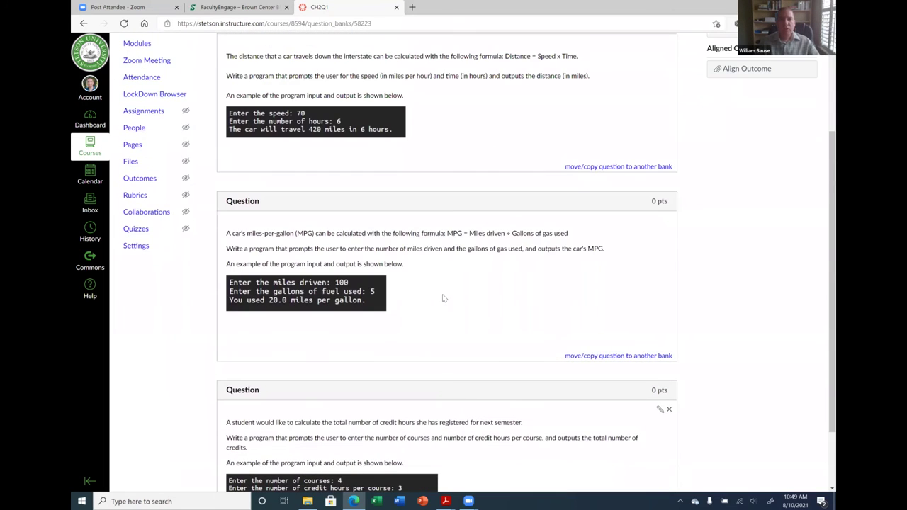
# Open the car-distance question in the CH2Q1 bank for editing and expand its general answer comments.
pyautogui.scroll(3, 443, 298)
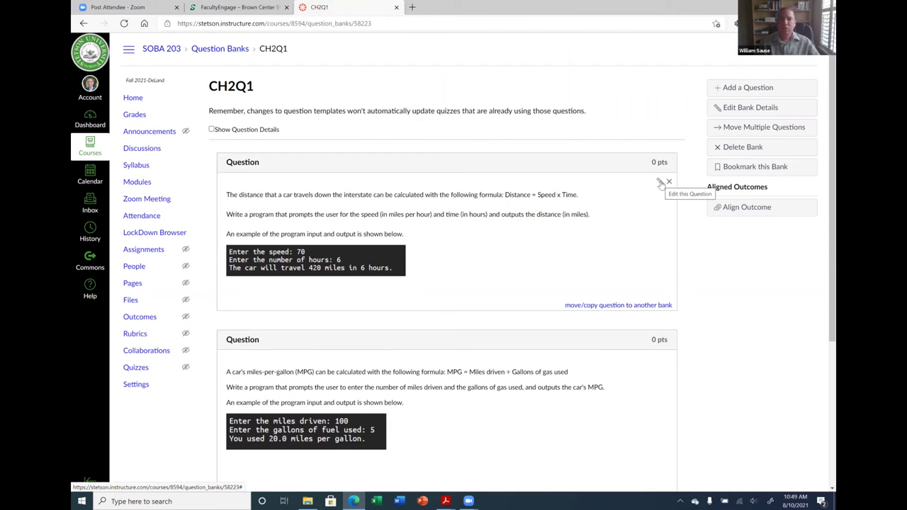
pyautogui.click(660, 183)
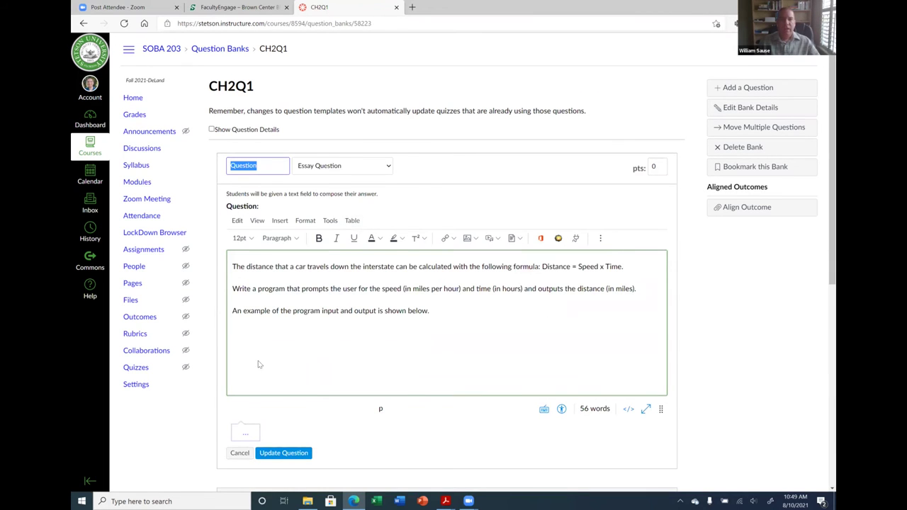
pyautogui.scroll(-1, 258, 361)
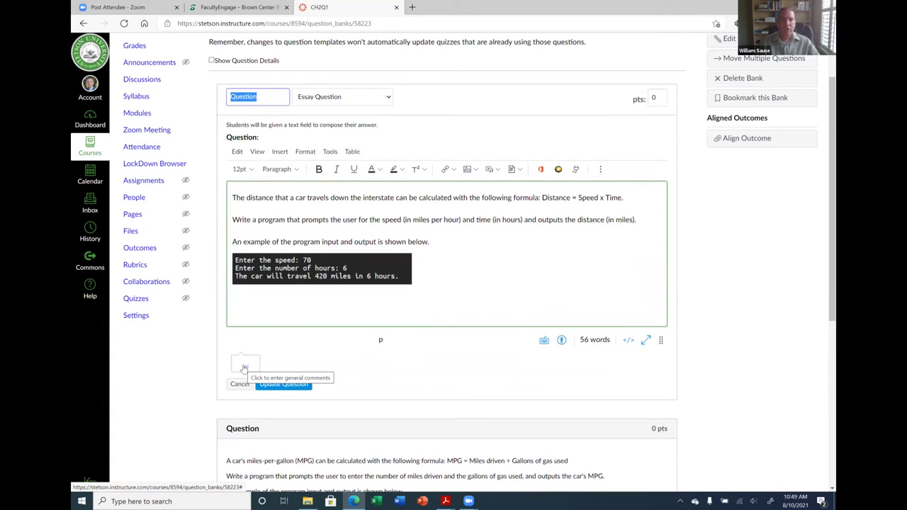
pyautogui.click(244, 367)
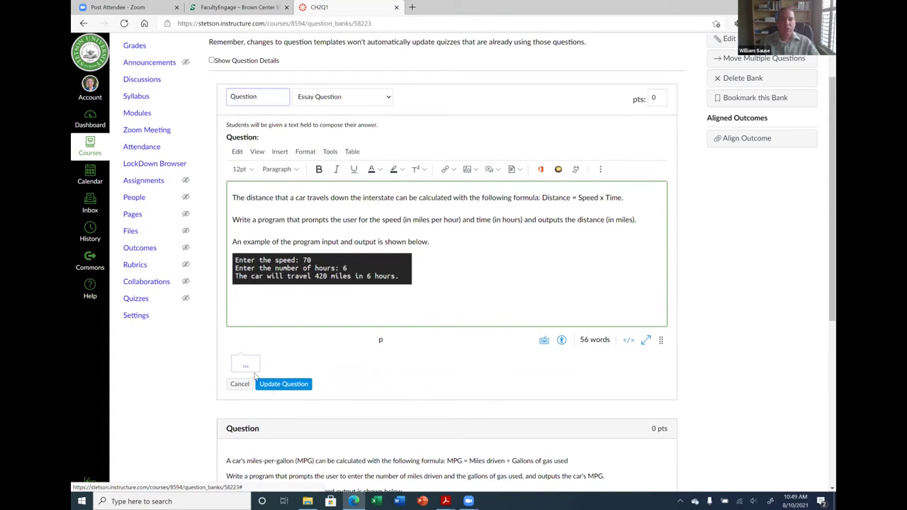
pyautogui.scroll(-1, 312, 429)
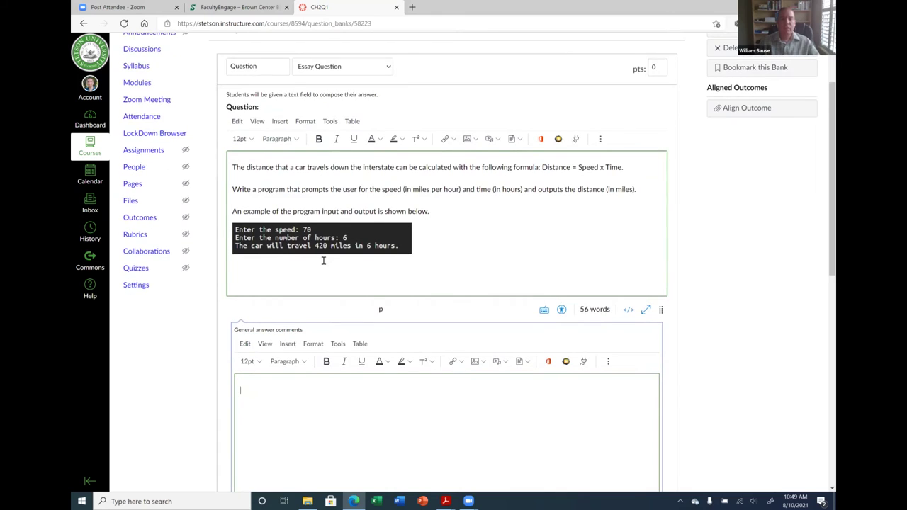
pyautogui.scroll(-3, 323, 260)
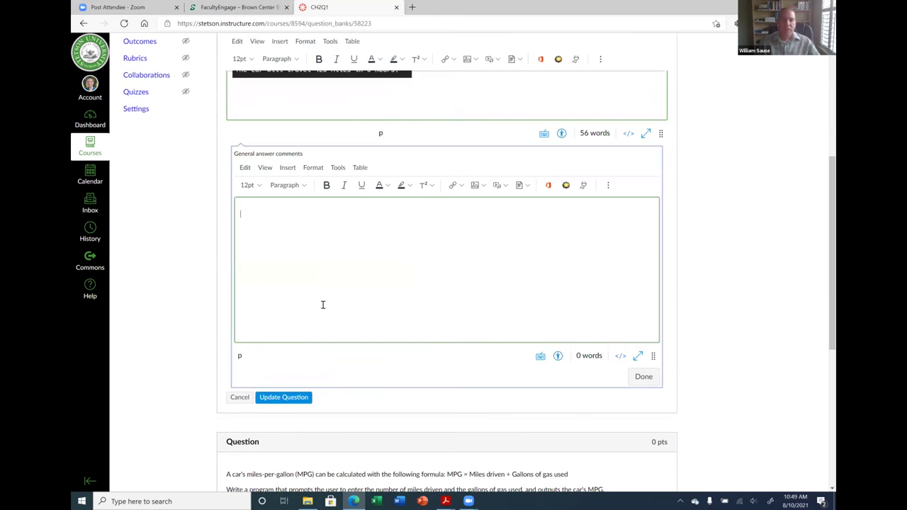
pyautogui.scroll(1, 323, 312)
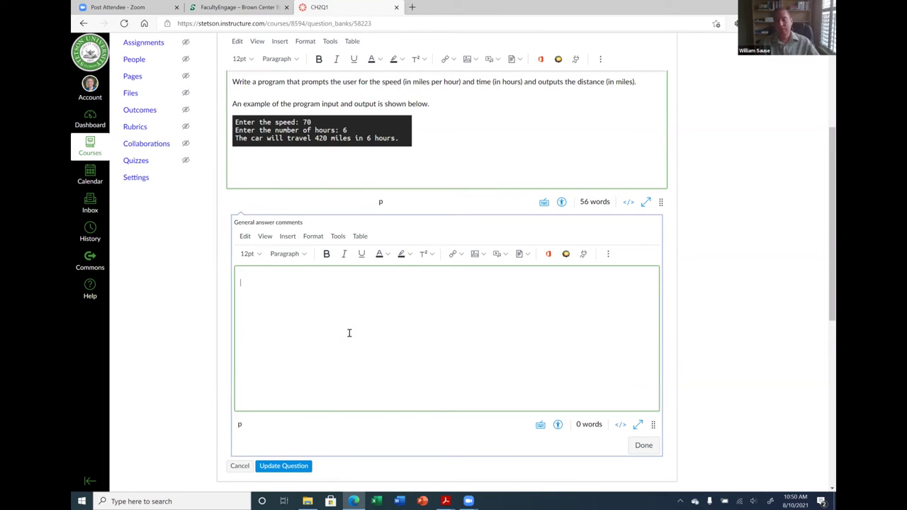
# Leave the question editor without saving, return to the question banks and go to the course's quiz list.
pyautogui.scroll(1, 422, 346)
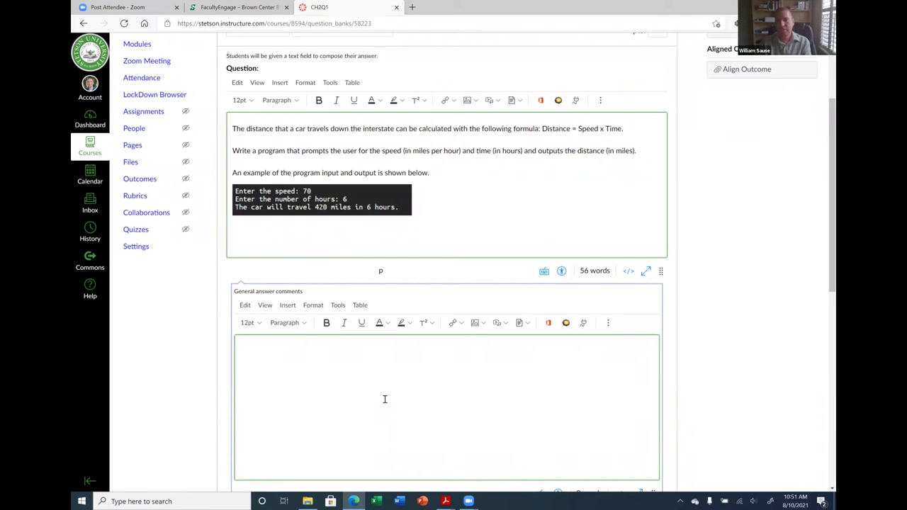
pyautogui.click(497, 264)
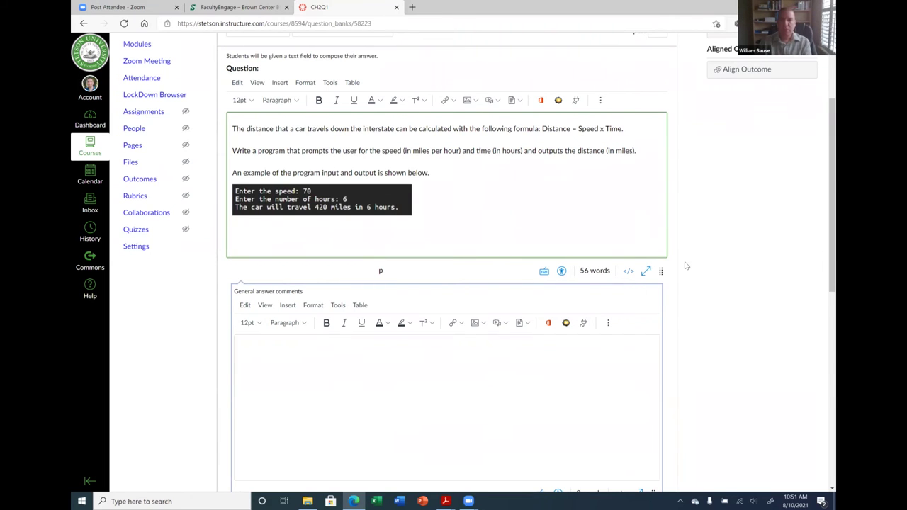
pyautogui.scroll(1, 688, 265)
pyautogui.scroll(2, 675, 241)
pyautogui.scroll(-6, 616, 241)
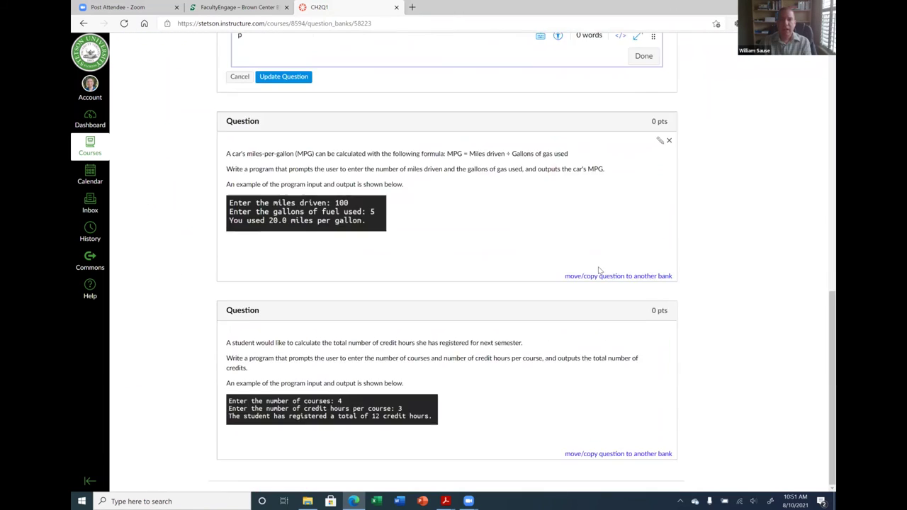
pyautogui.scroll(8, 461, 184)
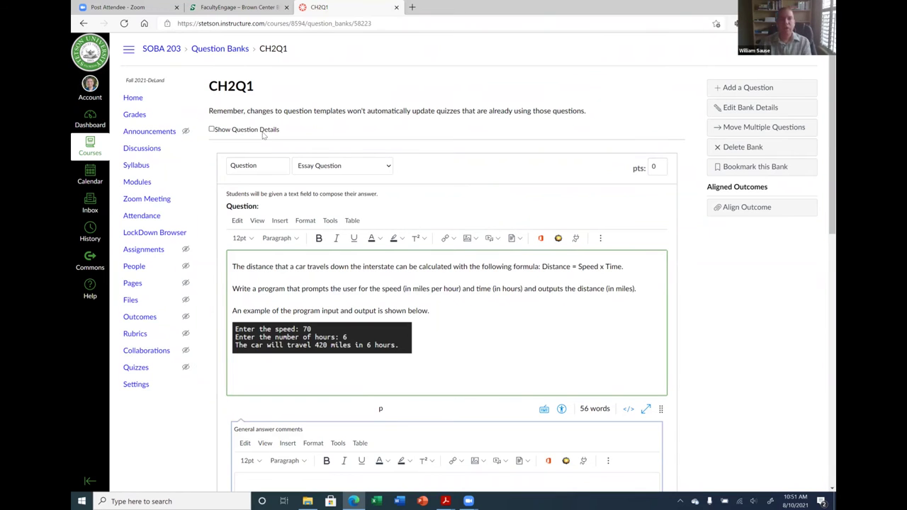
pyautogui.click(218, 54)
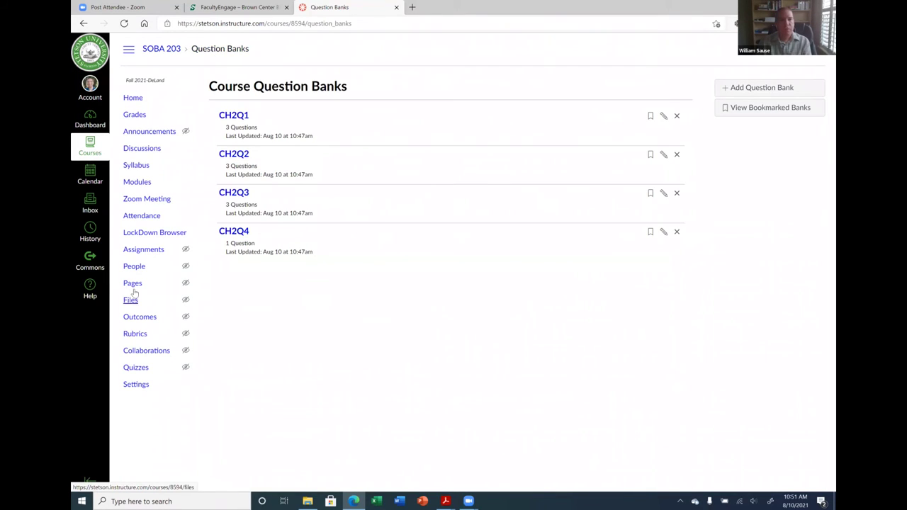
pyautogui.click(146, 367)
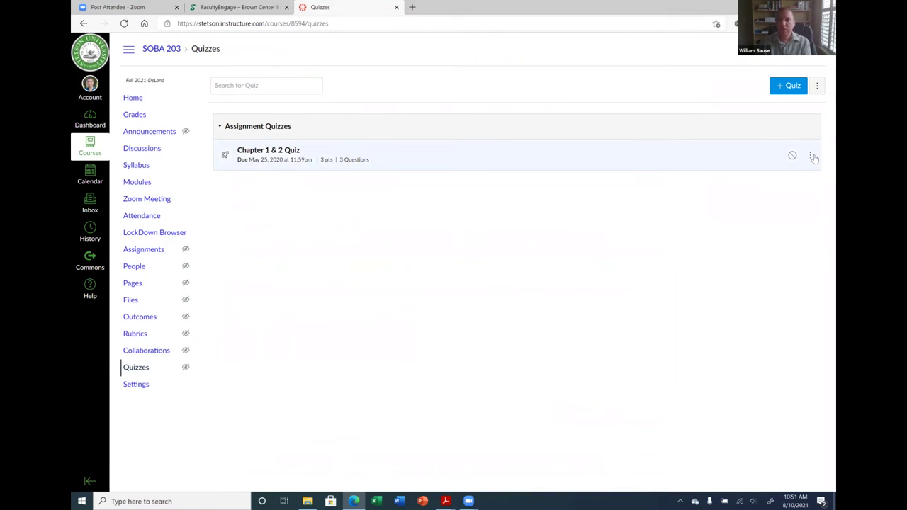
# Open the Chapter 1 & 2 Quiz for editing and examine its question groups.
pyautogui.click(812, 156)
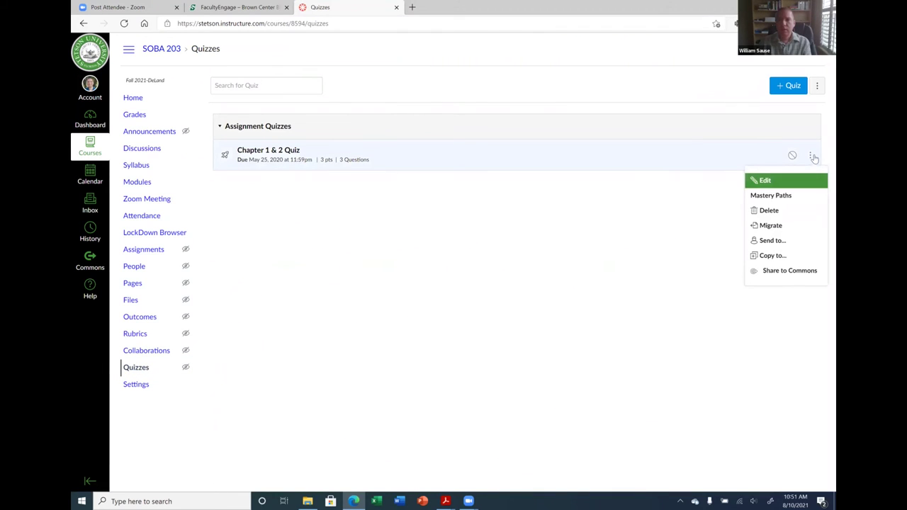
pyautogui.click(276, 148)
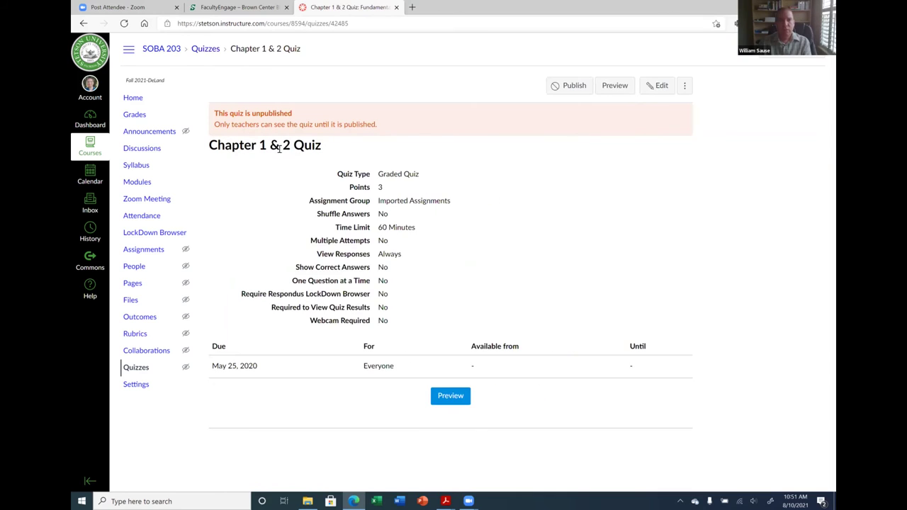
pyautogui.click(658, 86)
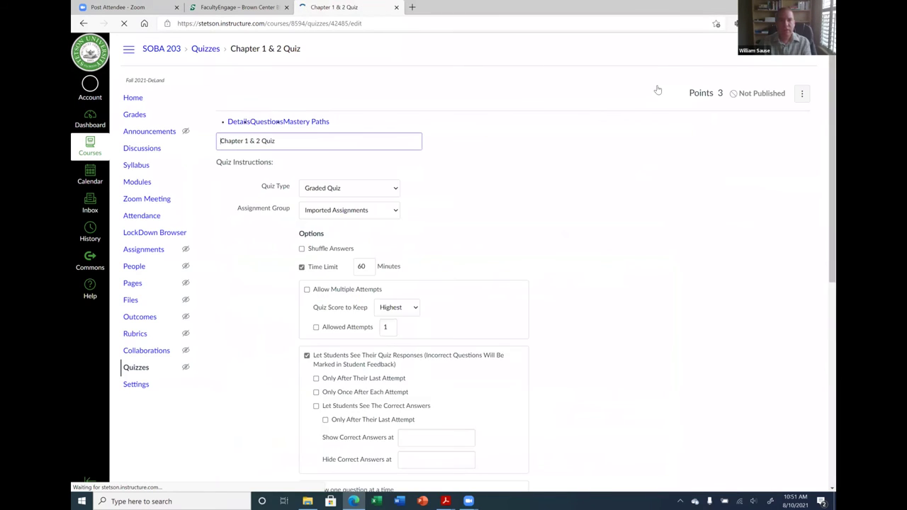
pyautogui.click(271, 126)
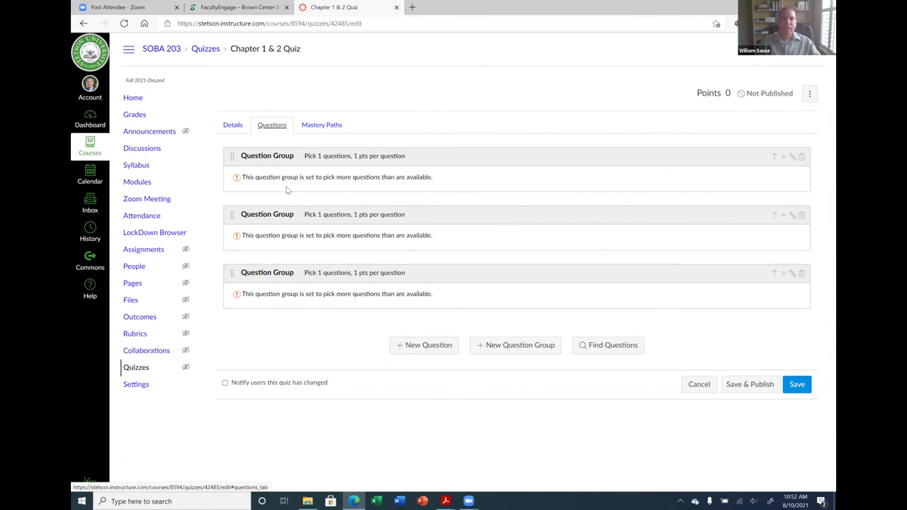
pyautogui.moveTo(248, 183); pyautogui.dragTo(348, 178)
pyautogui.click(366, 180)
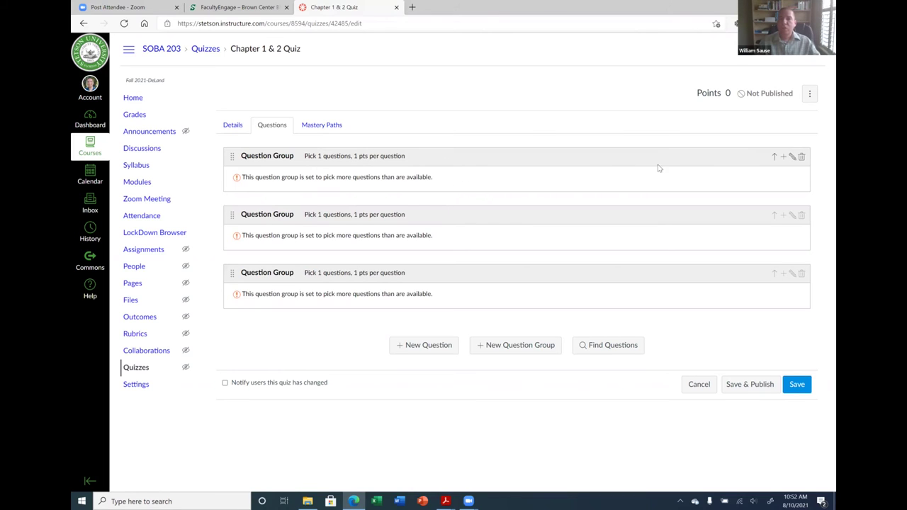
# Check the first question group's name, pick count and points settings, leaving them as they are.
pyautogui.click(793, 159)
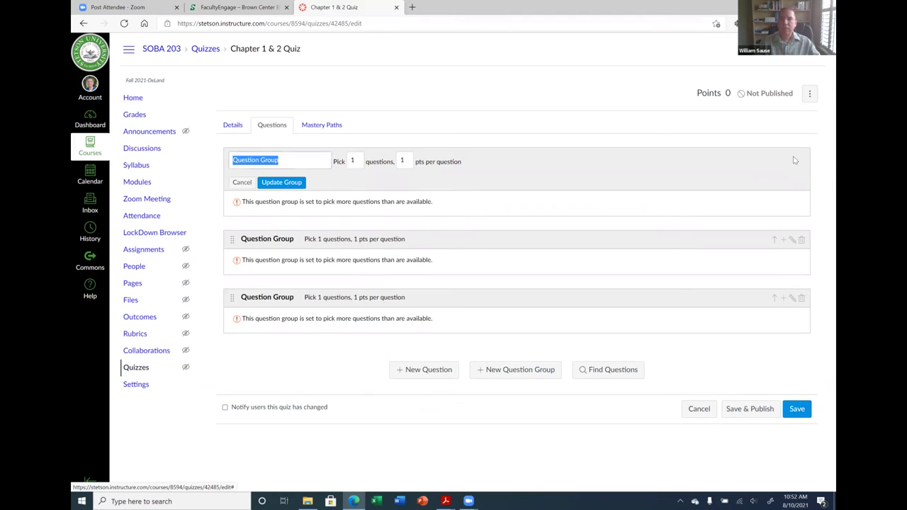
pyautogui.click(279, 183)
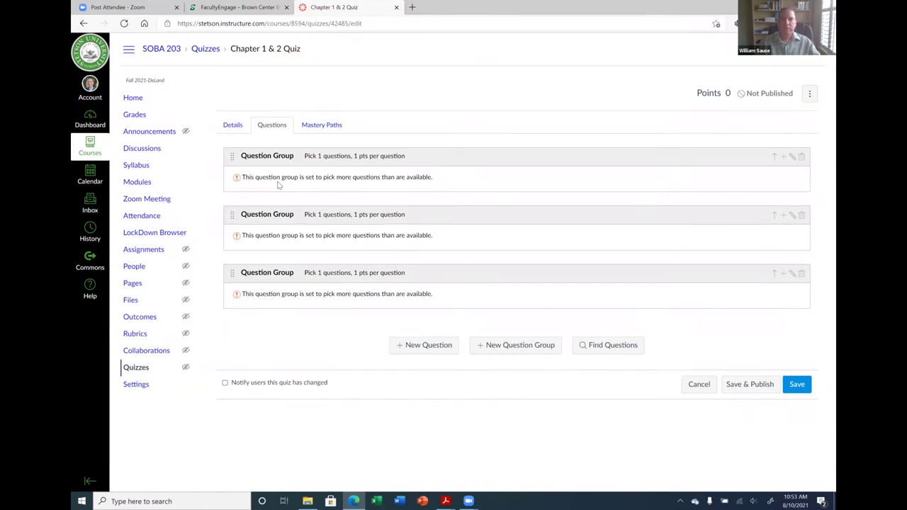
pyautogui.click(791, 158)
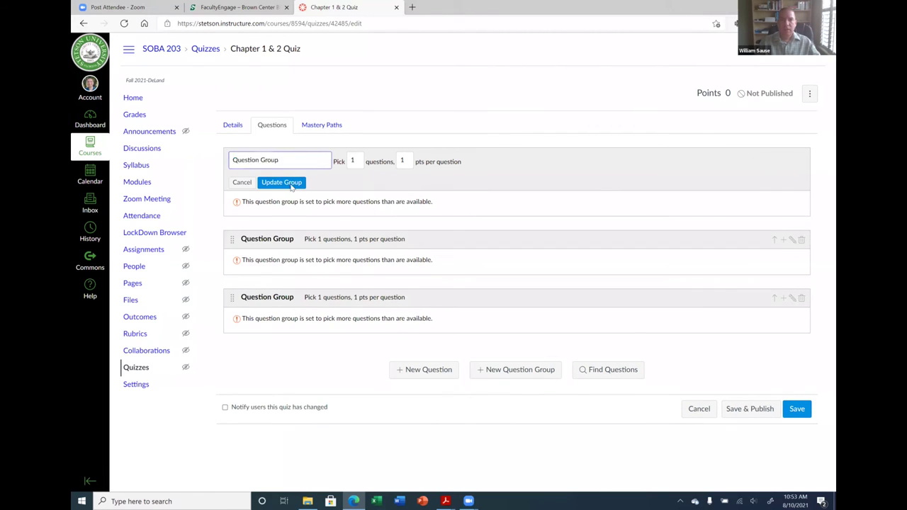
pyautogui.click(290, 184)
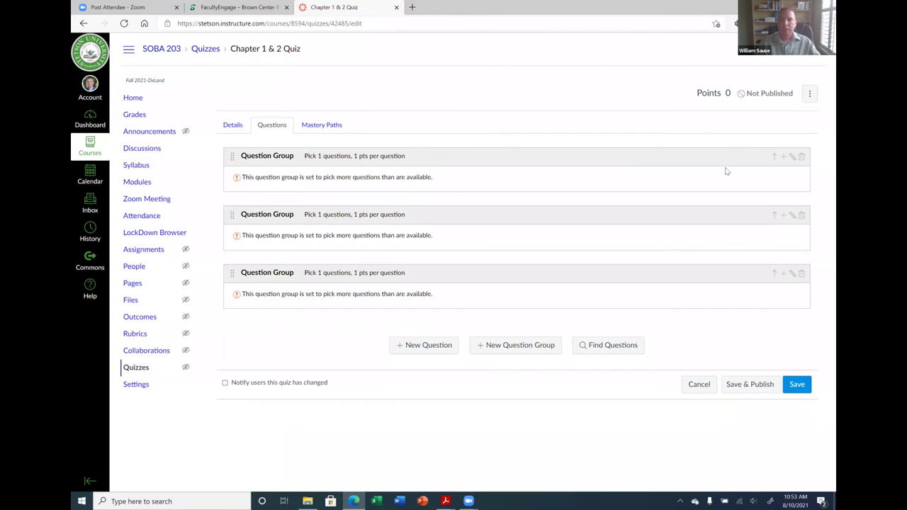
pyautogui.click(785, 158)
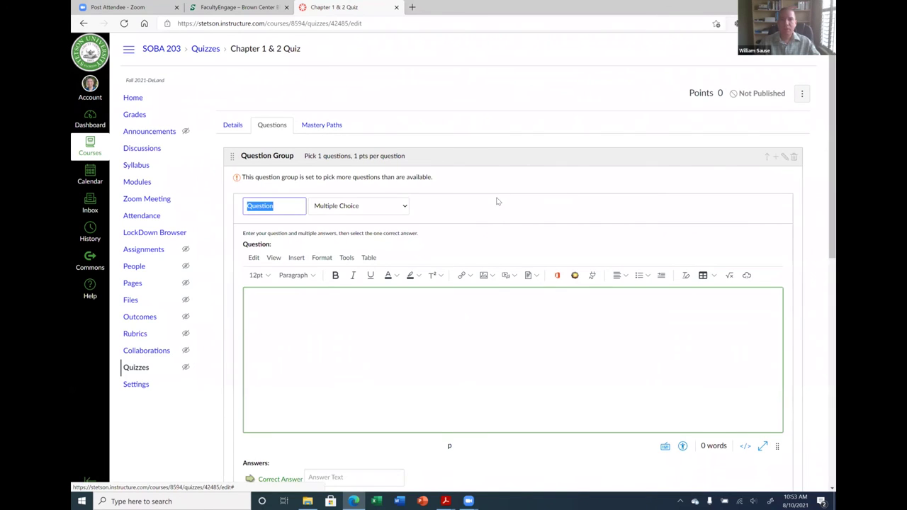
pyautogui.scroll(-1, 497, 201)
pyautogui.scroll(-1, 497, 200)
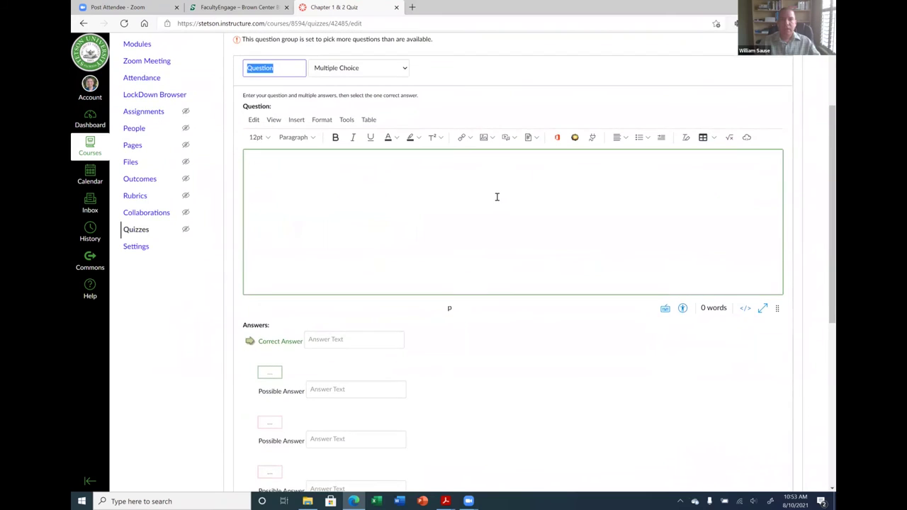
pyautogui.scroll(1, 497, 201)
pyautogui.scroll(1, 439, 199)
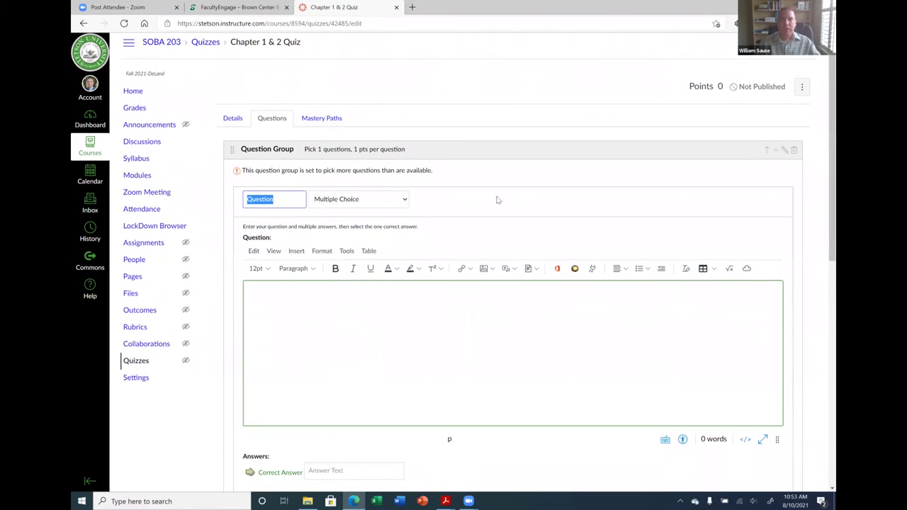
pyautogui.scroll(-1, 397, 202)
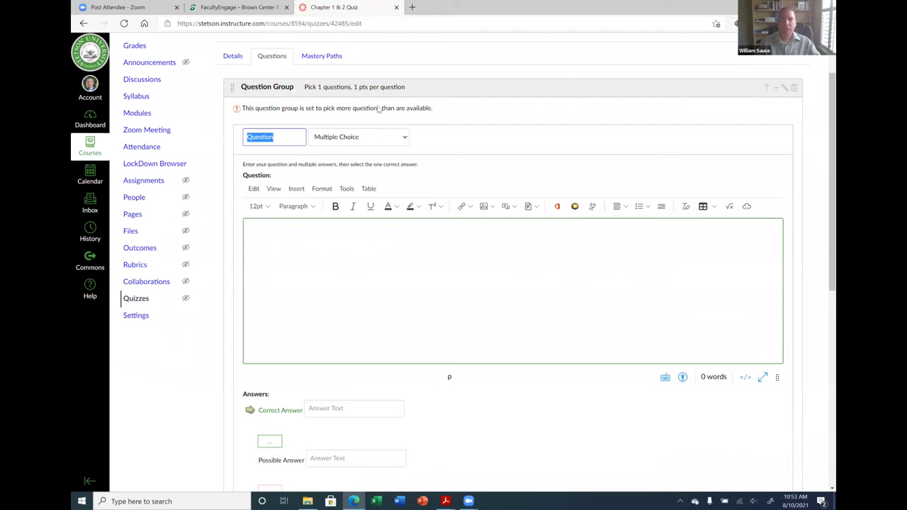
# Delete all three empty question groups from the Chapter 1 & 2 Quiz.
pyautogui.click(793, 88)
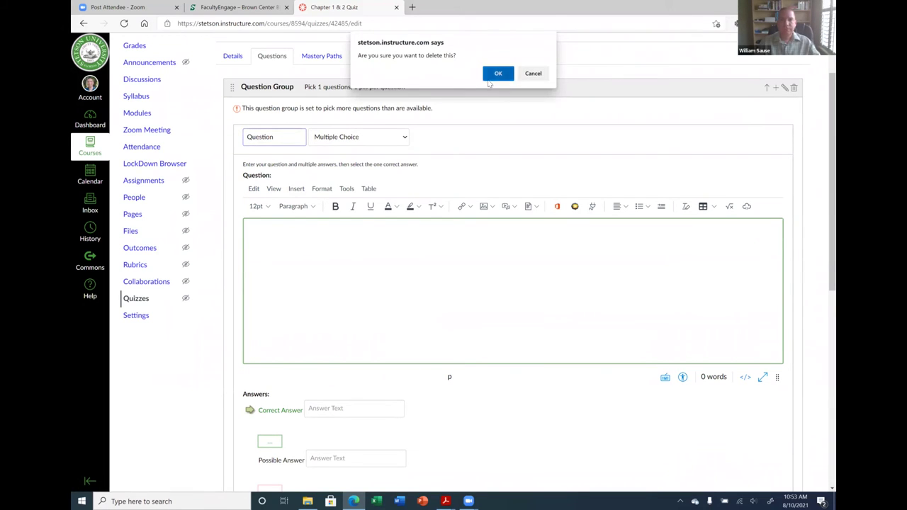
pyautogui.click(498, 74)
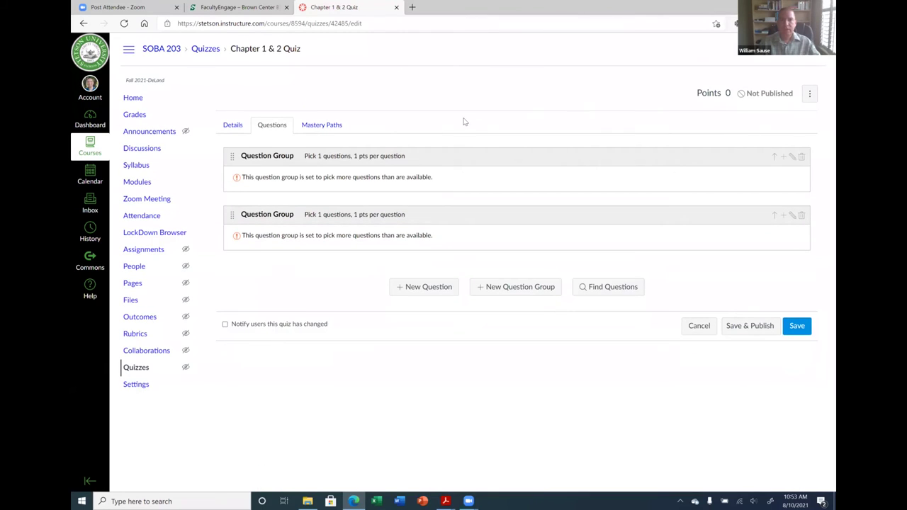
pyautogui.click(802, 158)
pyautogui.click(503, 74)
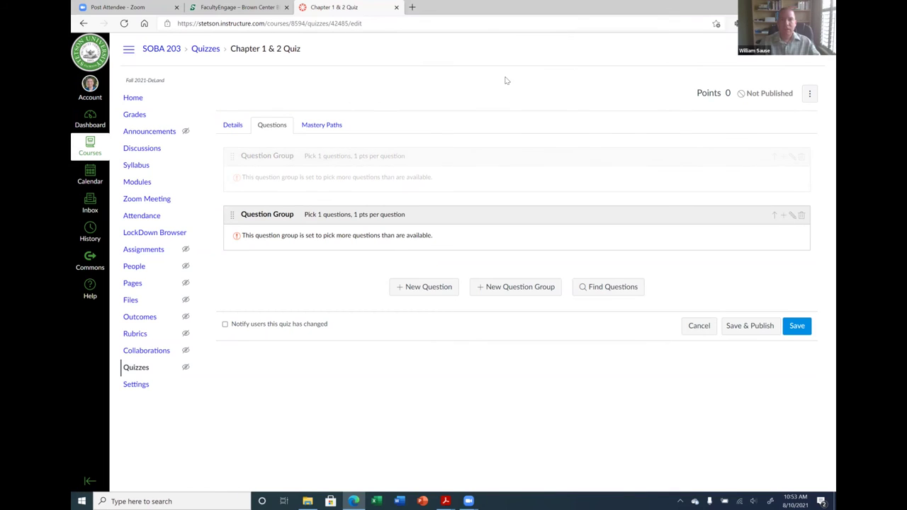
pyautogui.click(803, 157)
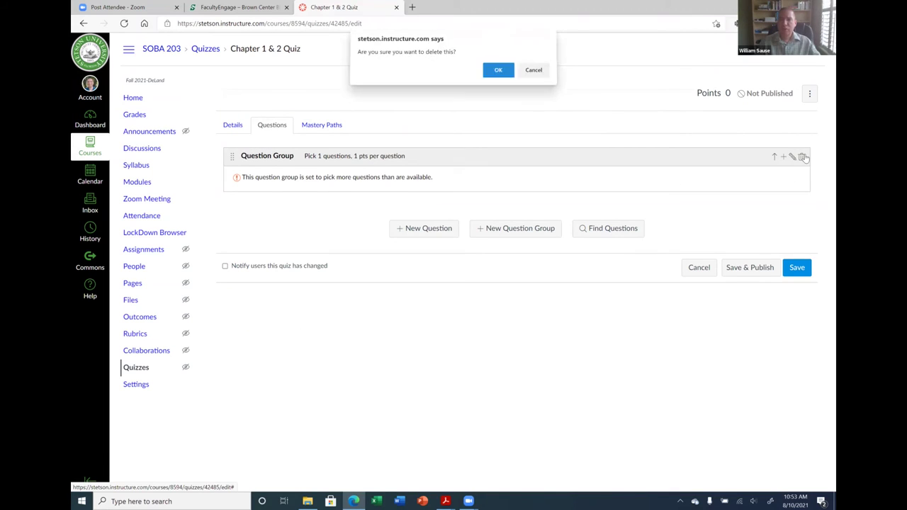
pyautogui.click(502, 71)
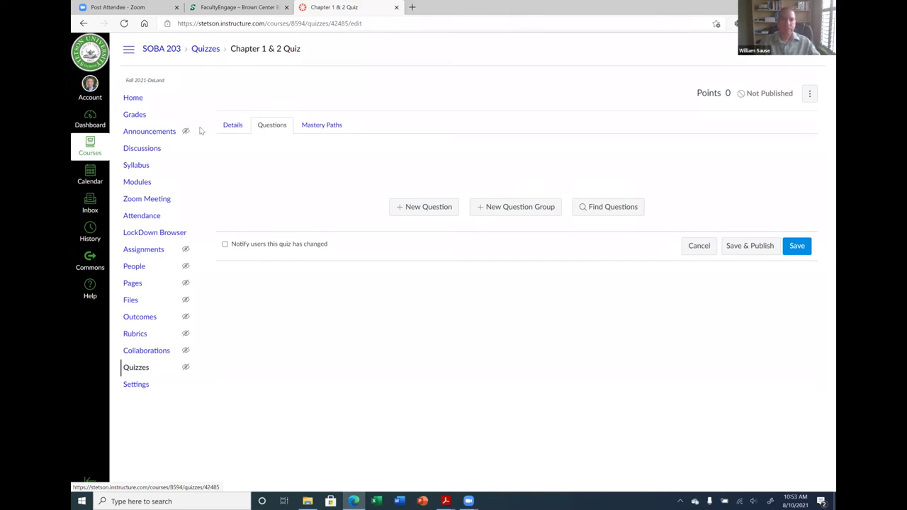
# Return to the quiz list, reopen the Chapter 1 & 2 Quiz for editing and place the cursor in its instructions.
pyautogui.click(134, 368)
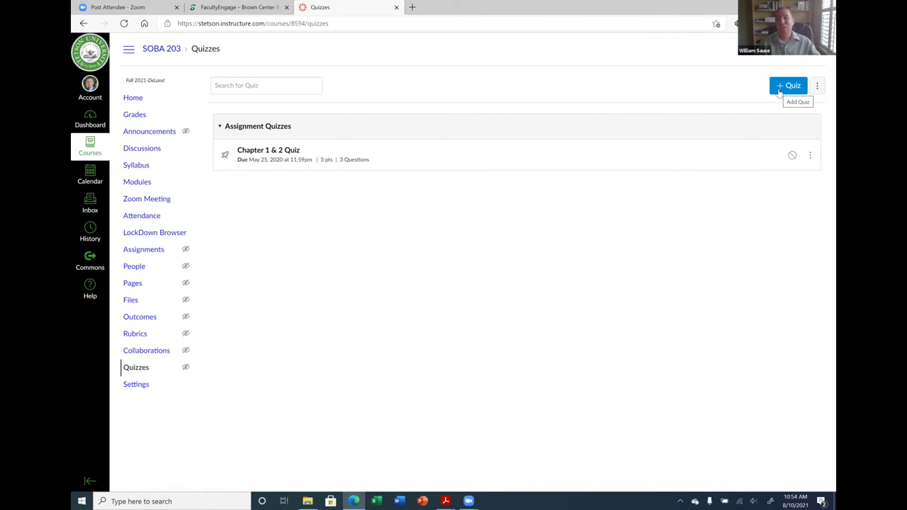
pyautogui.click(279, 151)
pyautogui.click(661, 86)
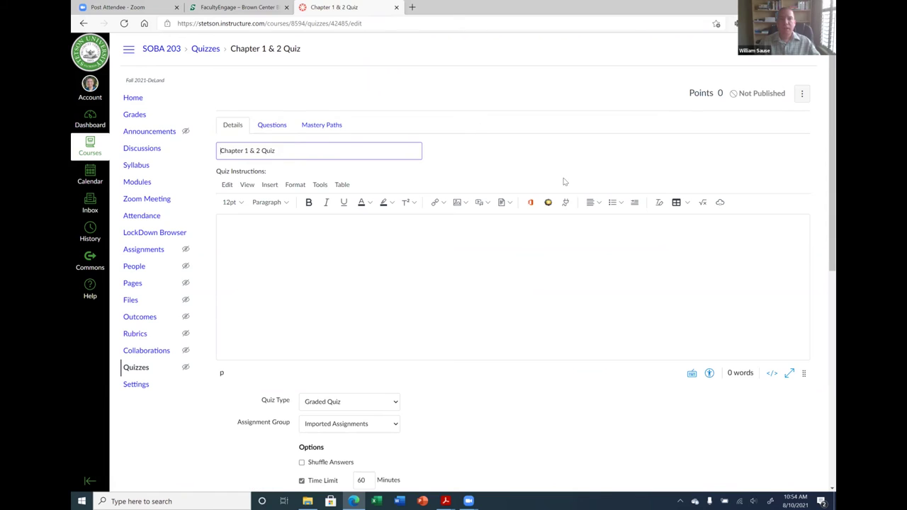
pyautogui.moveTo(300, 151); pyautogui.dragTo(209, 153)
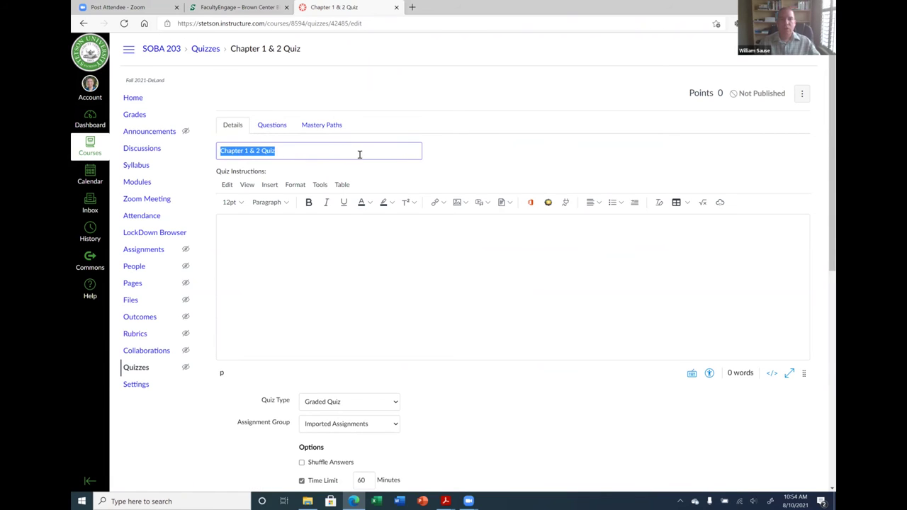
pyautogui.click(464, 157)
pyautogui.click(307, 246)
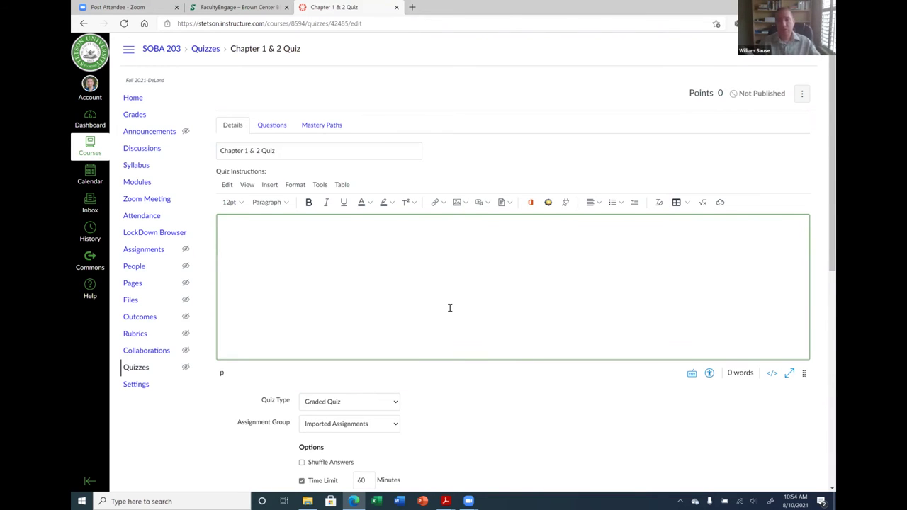
# Keep the quiz type as Graded Quiz and assign the quiz to the Quizzes assignment group.
pyautogui.scroll(-1, 445, 308)
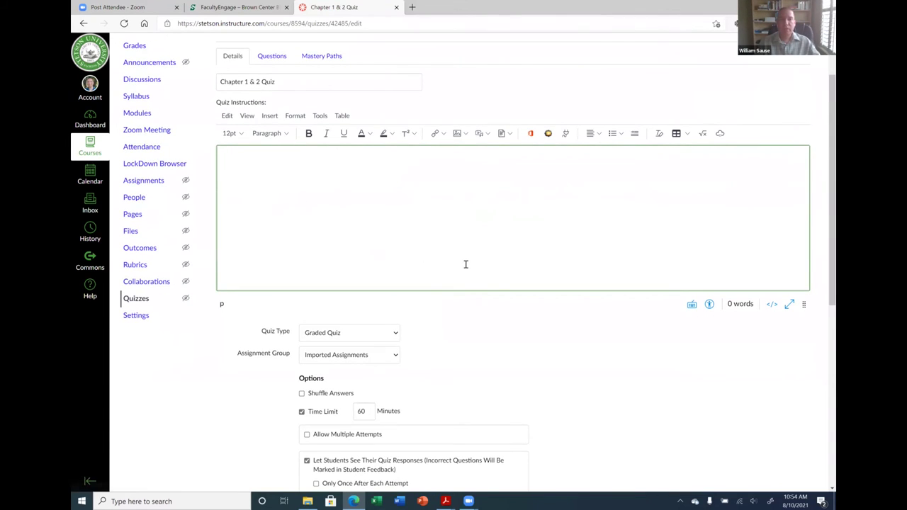
pyautogui.scroll(-2, 465, 264)
pyautogui.click(349, 197)
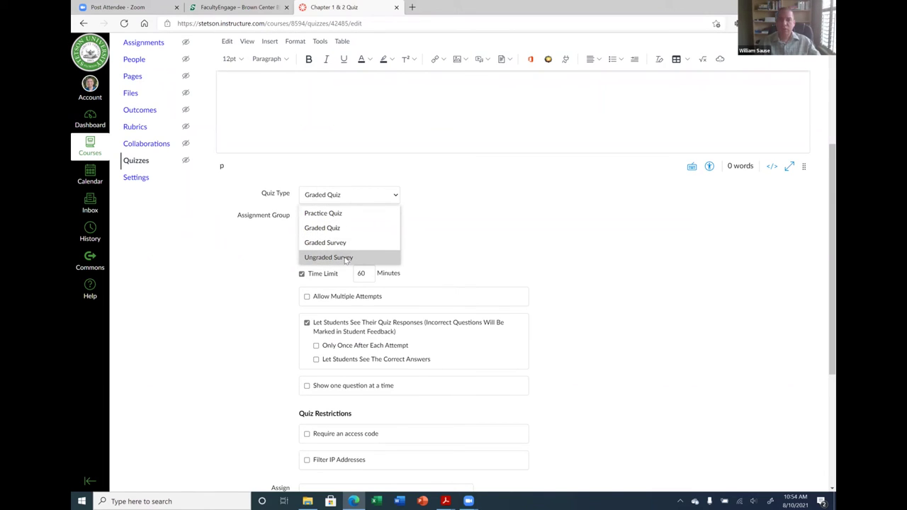
pyautogui.click(335, 228)
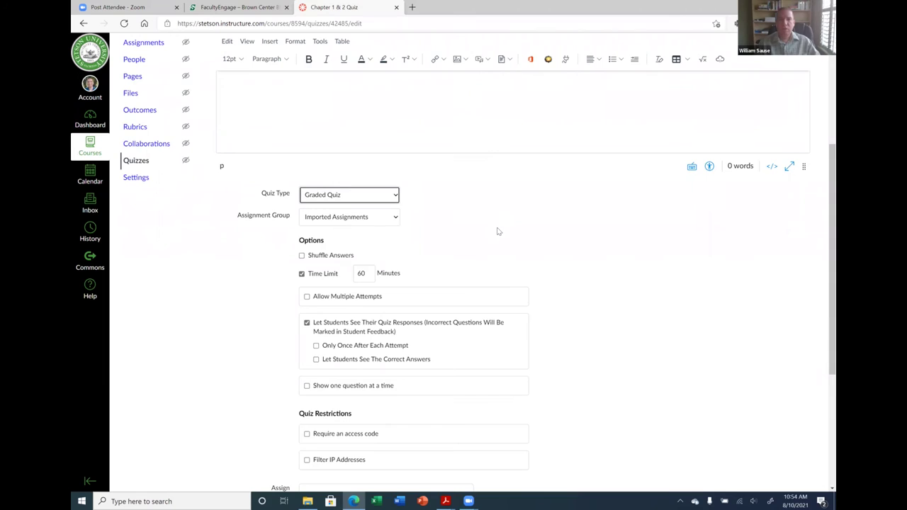
pyautogui.scroll(-1, 496, 229)
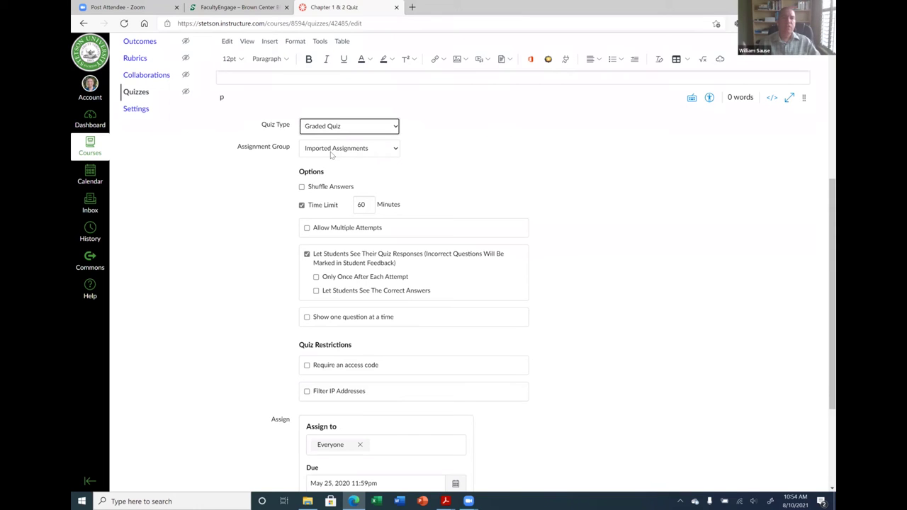
pyautogui.click(346, 150)
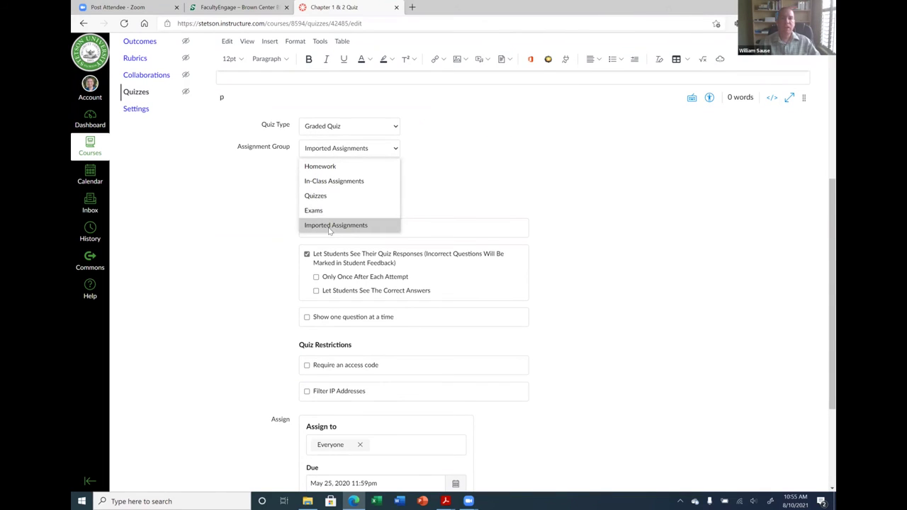
pyautogui.click(322, 198)
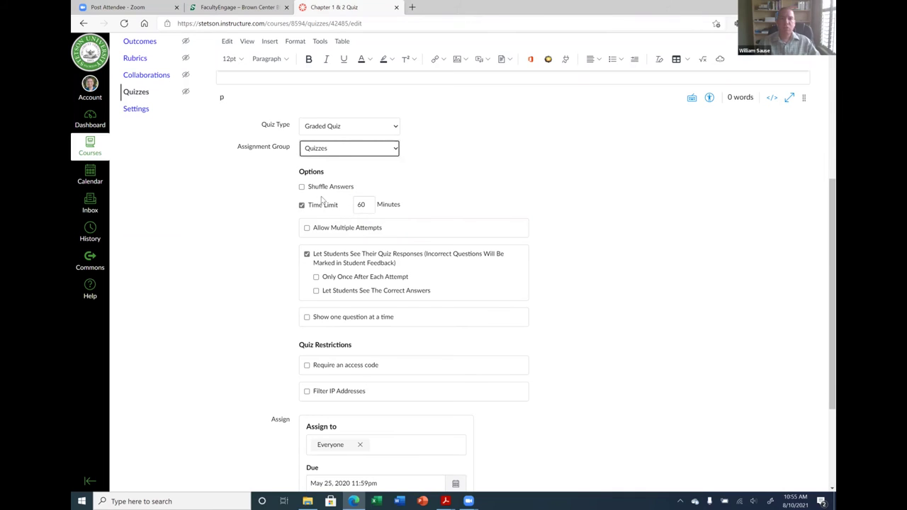
pyautogui.click(337, 146)
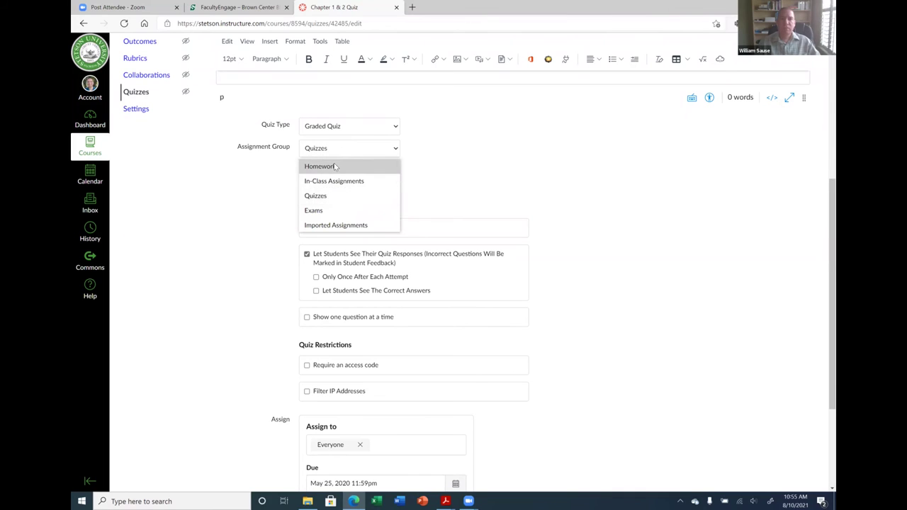
pyautogui.click(320, 199)
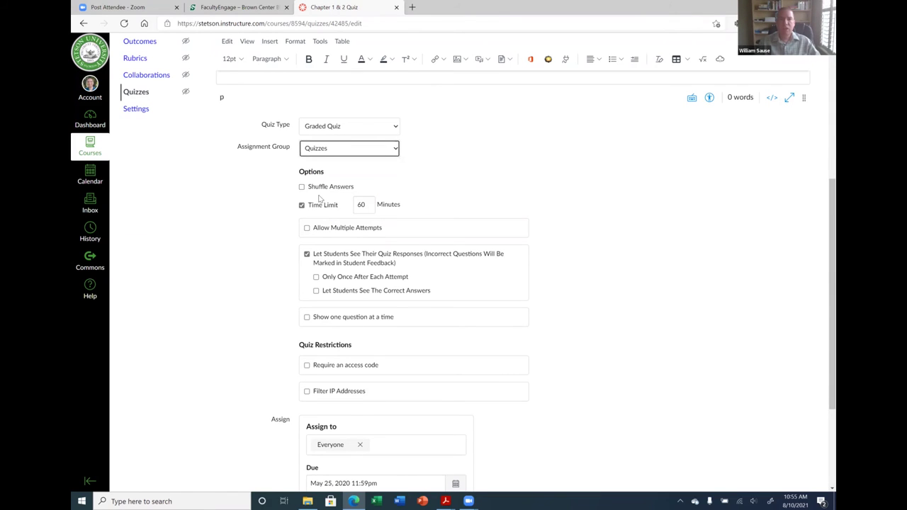
# Try allowing multiple attempts, check the score-to-keep and allowed-attempts options, and turn multiple attempts off again.
pyautogui.scroll(-1, 584, 198)
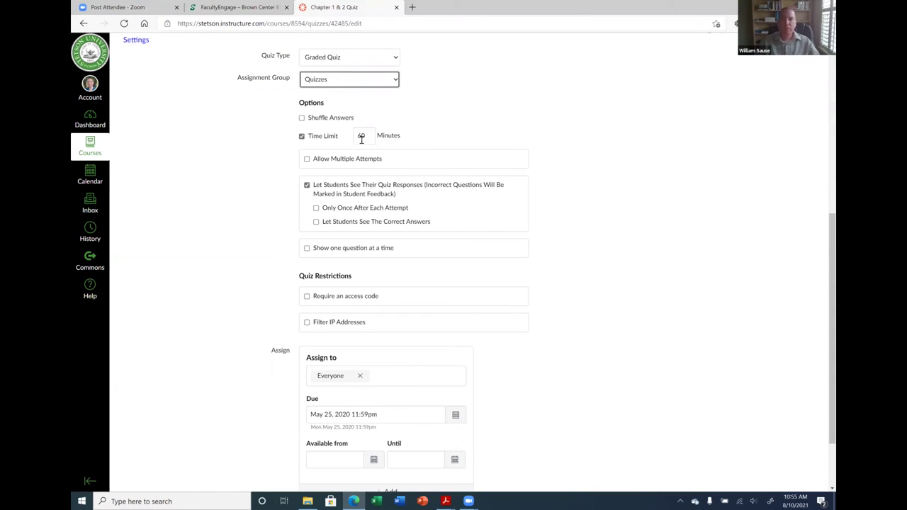
pyautogui.scroll(-1, 449, 152)
pyautogui.scroll(1, 345, 135)
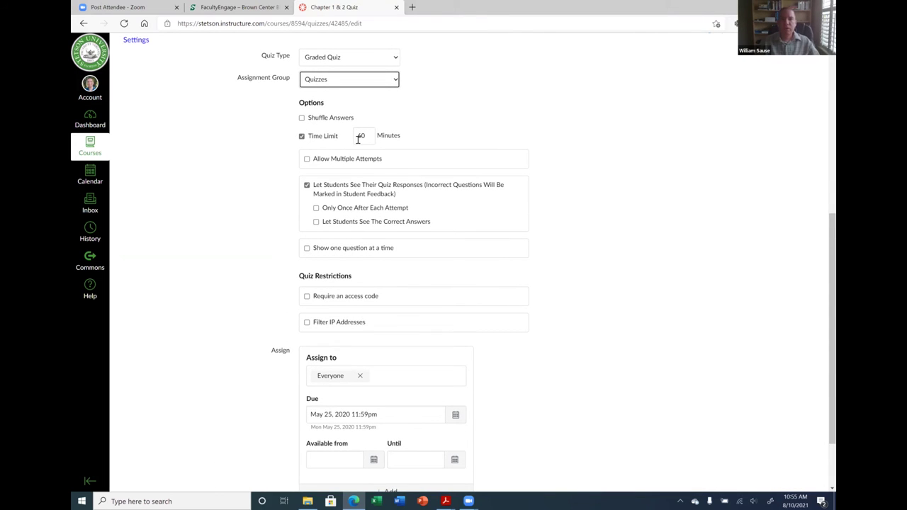
pyautogui.click(307, 159)
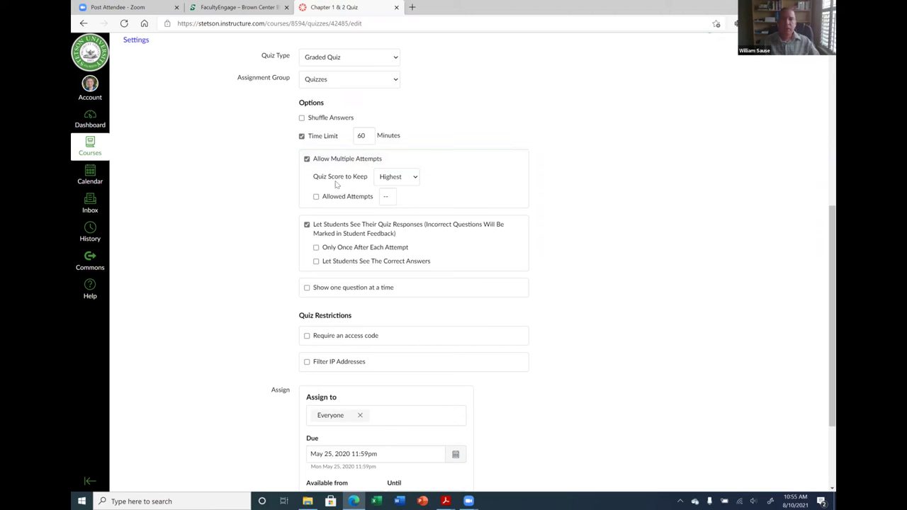
pyautogui.click(404, 179)
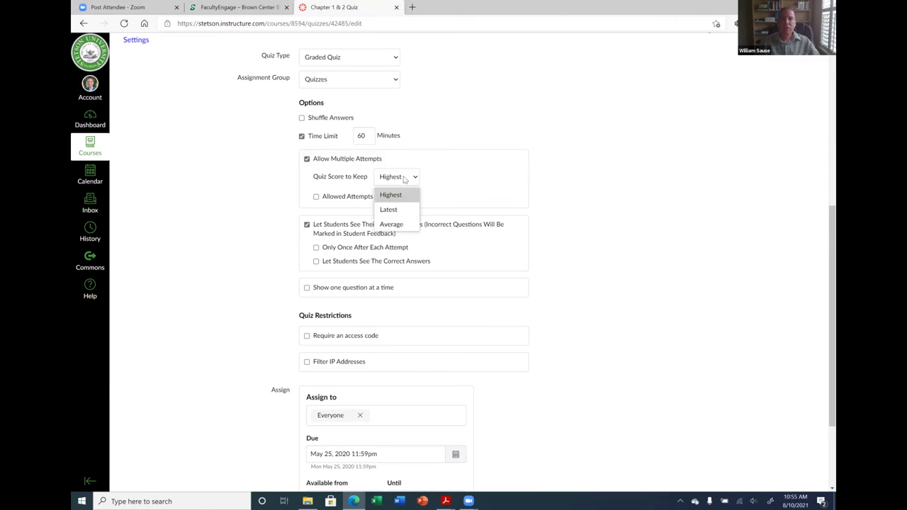
pyautogui.click(474, 206)
pyautogui.click(339, 199)
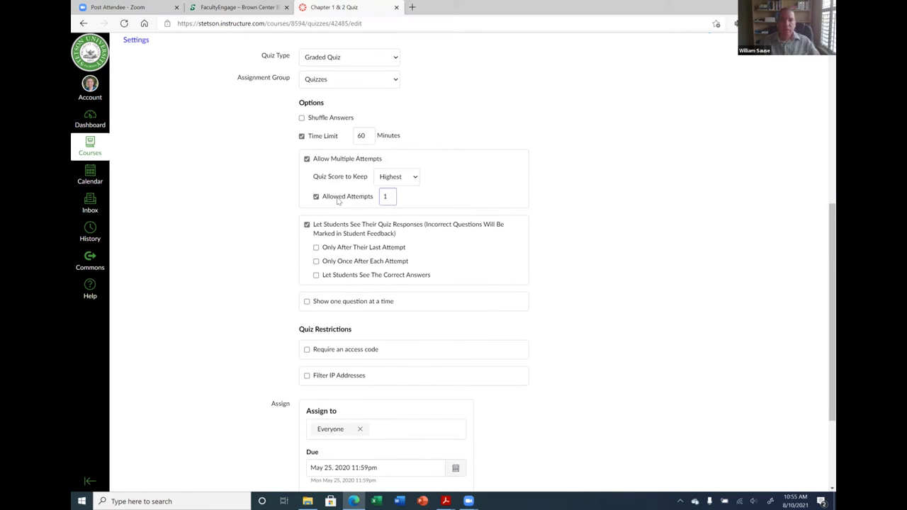
pyautogui.click(352, 199)
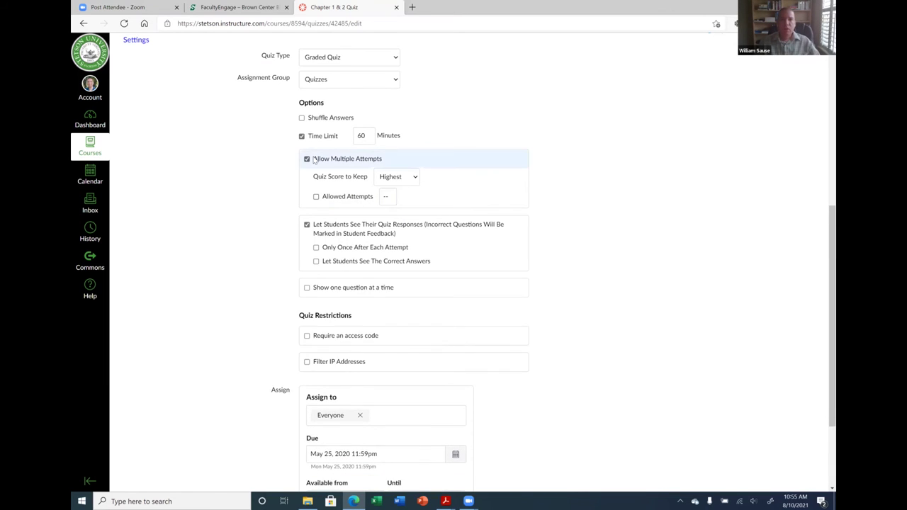
pyautogui.click(314, 159)
# Try letting students see the correct answers, and turn that option off again.
pyautogui.scroll(-2, 566, 208)
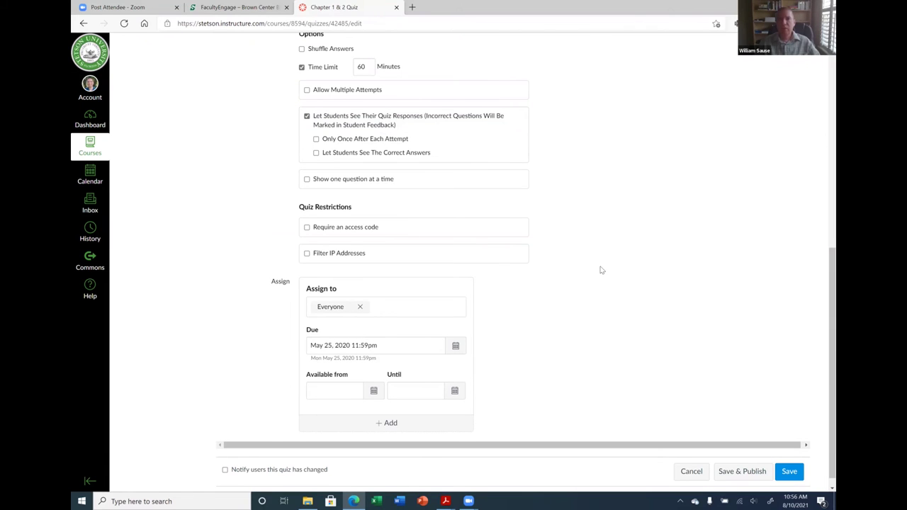
pyautogui.scroll(2, 600, 266)
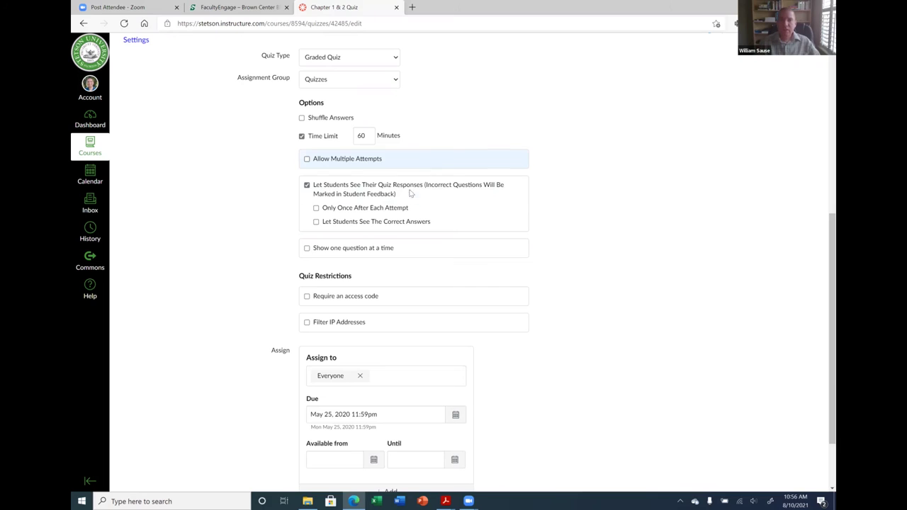
pyautogui.click(316, 222)
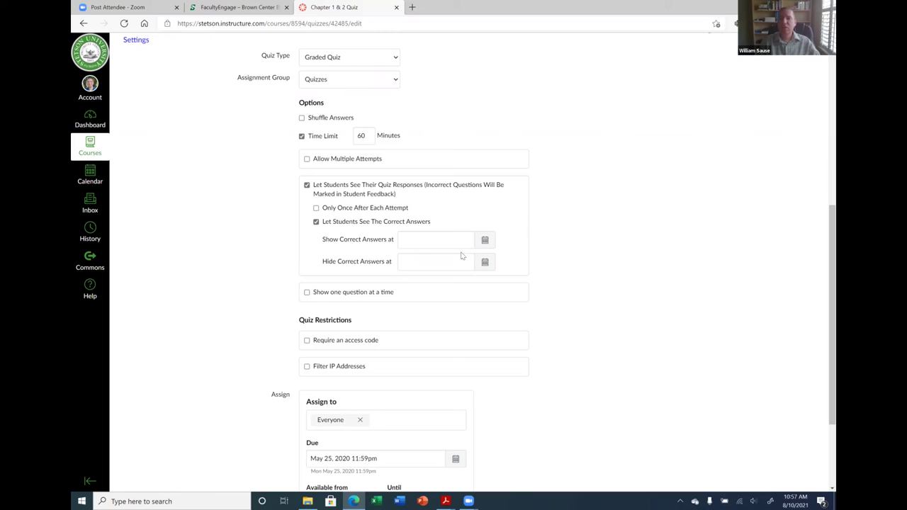
pyautogui.click(331, 224)
# Try the access code requirement and the IP address filter, turning both restrictions off again without entering anything.
pyautogui.scroll(-2, 468, 268)
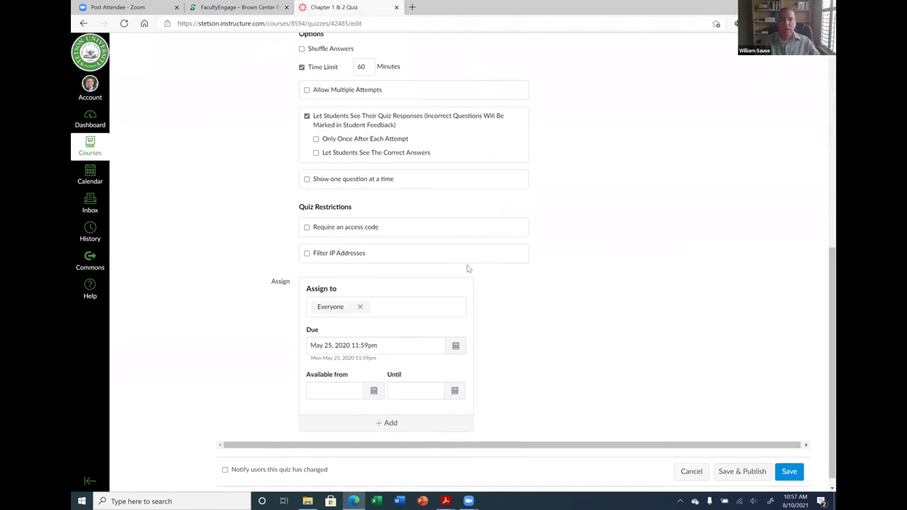
pyautogui.click(347, 220)
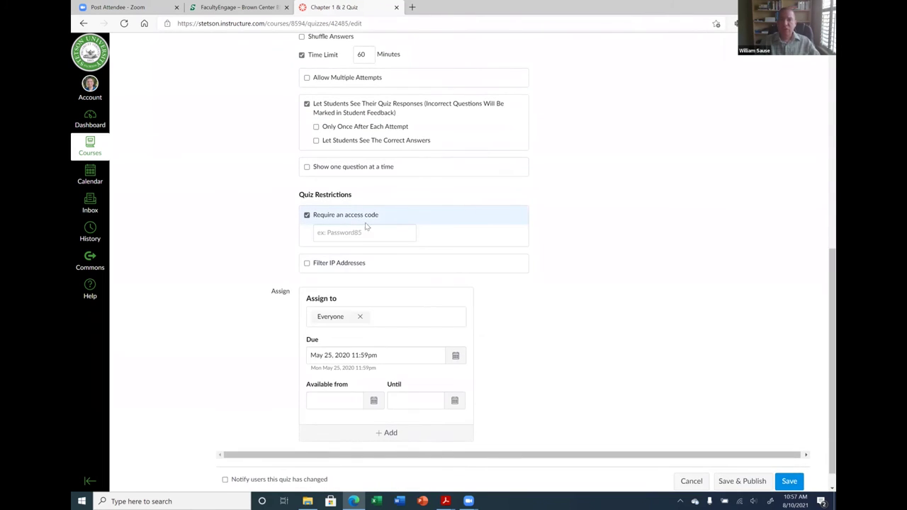
pyautogui.click(376, 234)
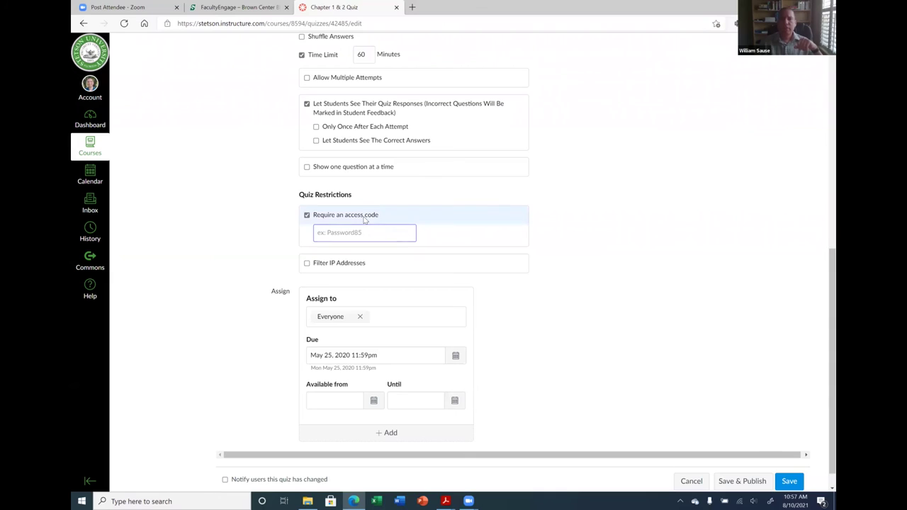
pyautogui.click(364, 219)
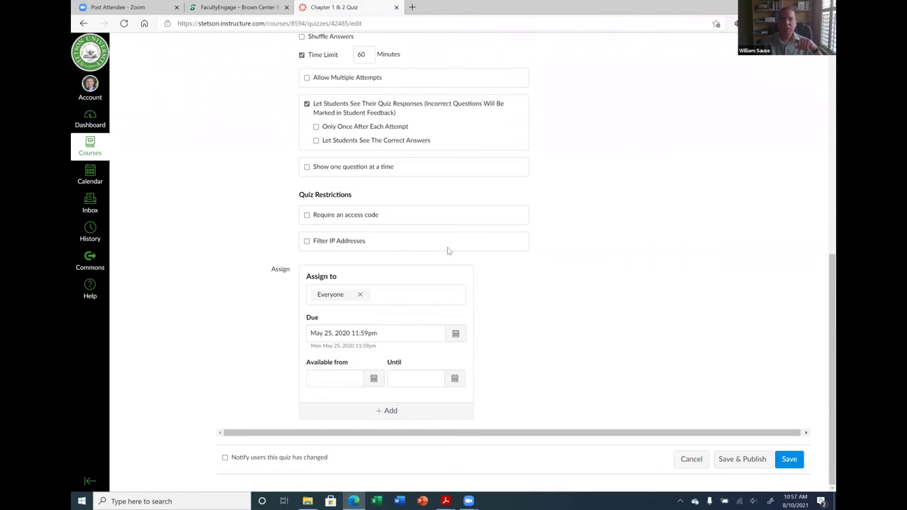
pyautogui.click(340, 243)
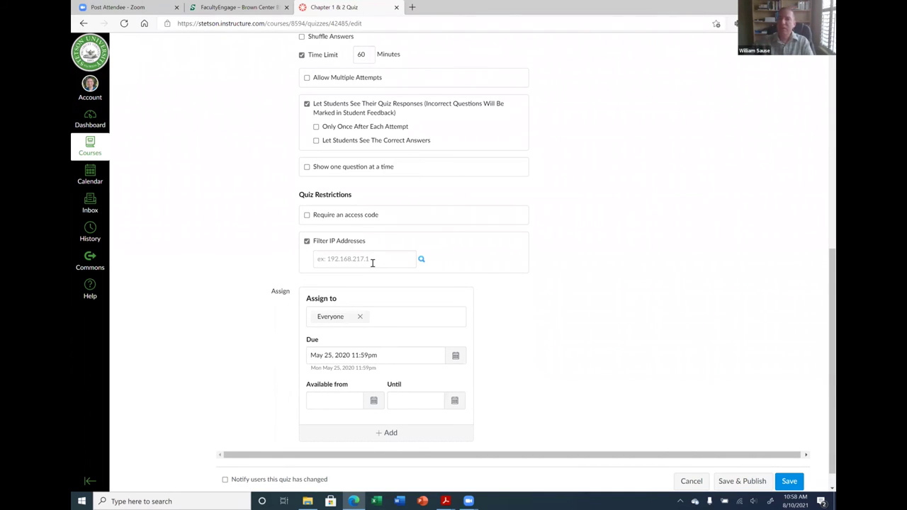
pyautogui.click(306, 242)
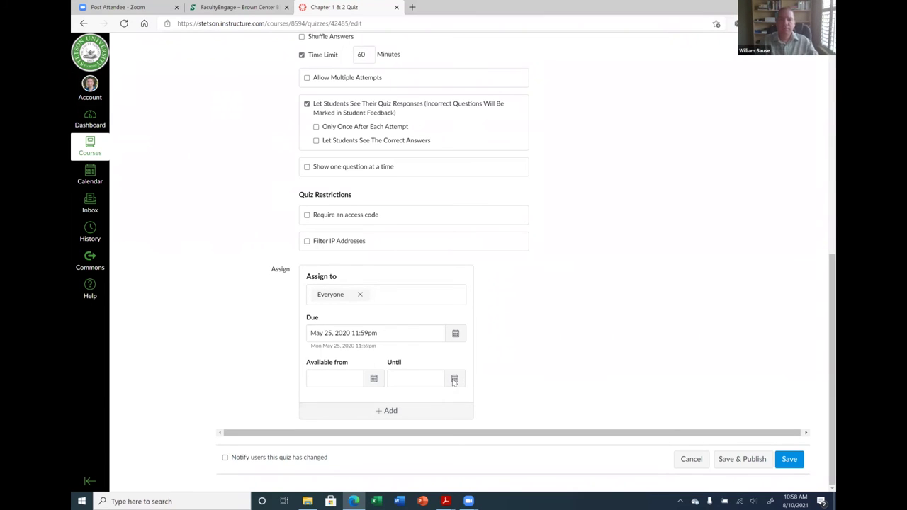
# Review the quiz details from top to bottom and try to save the quiz.
pyautogui.scroll(6, 545, 373)
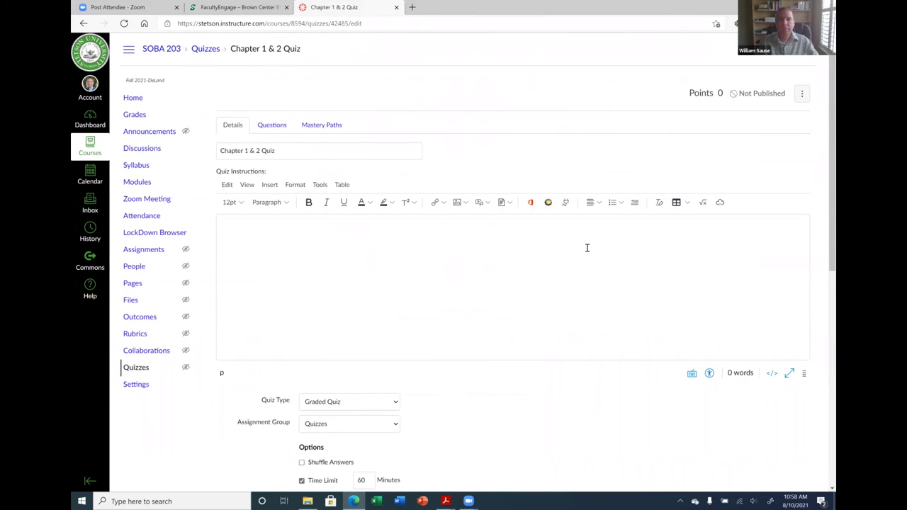
pyautogui.scroll(-6, 585, 254)
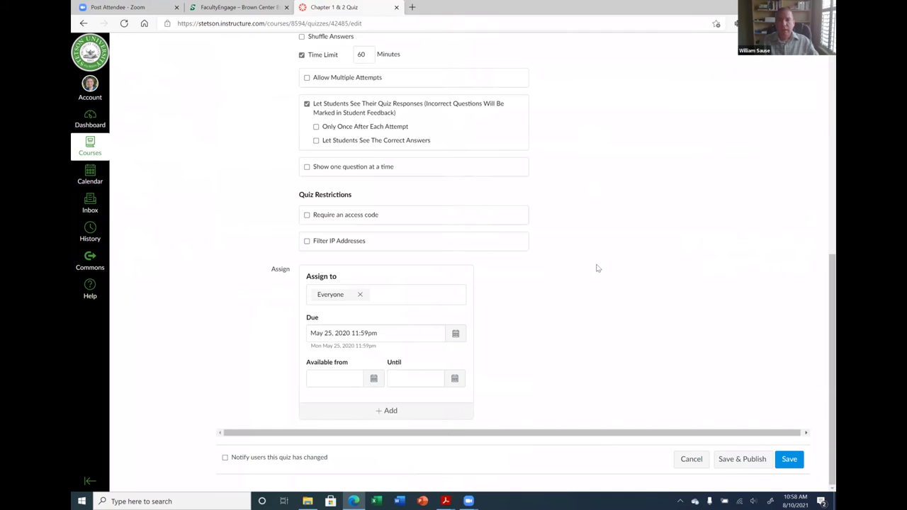
pyautogui.click(789, 460)
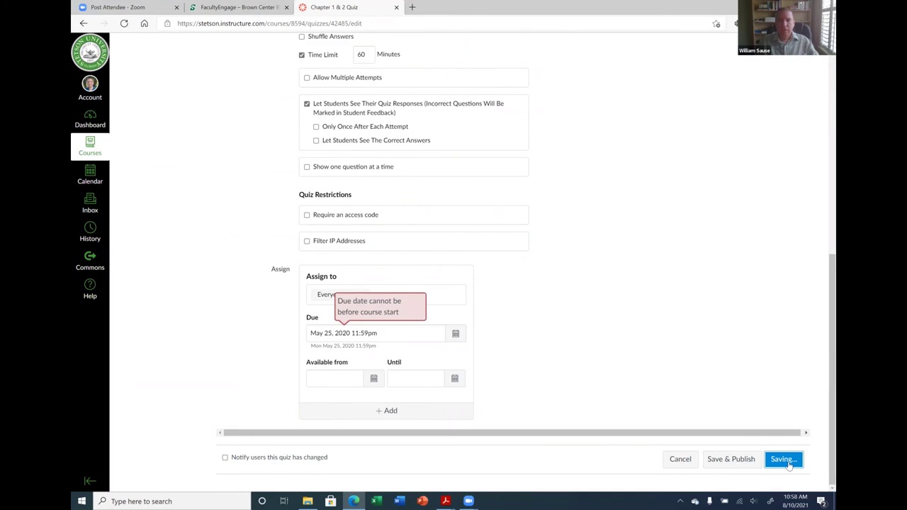
# Set the quiz's due date to September 2, 2020 at 11:59pm.
pyautogui.click(457, 335)
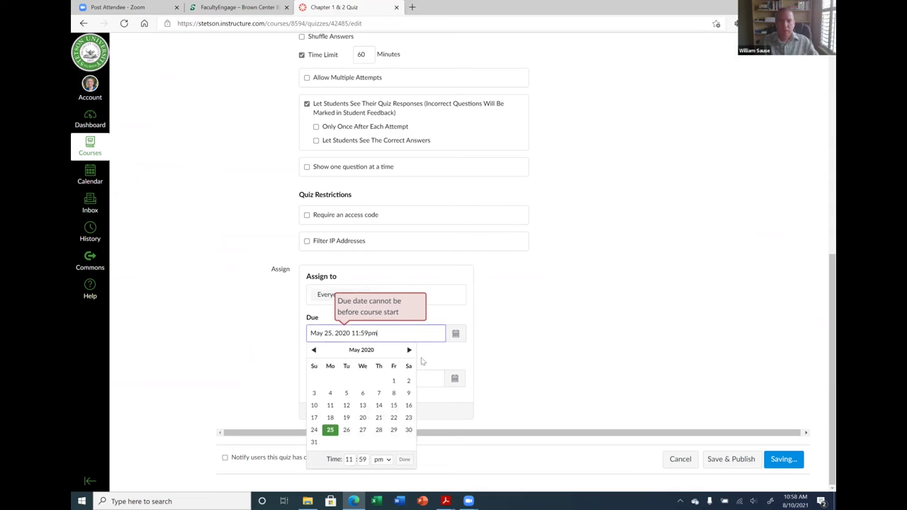
pyautogui.click(409, 350)
pyautogui.click(408, 350)
pyautogui.click(408, 350)
pyautogui.click(409, 350)
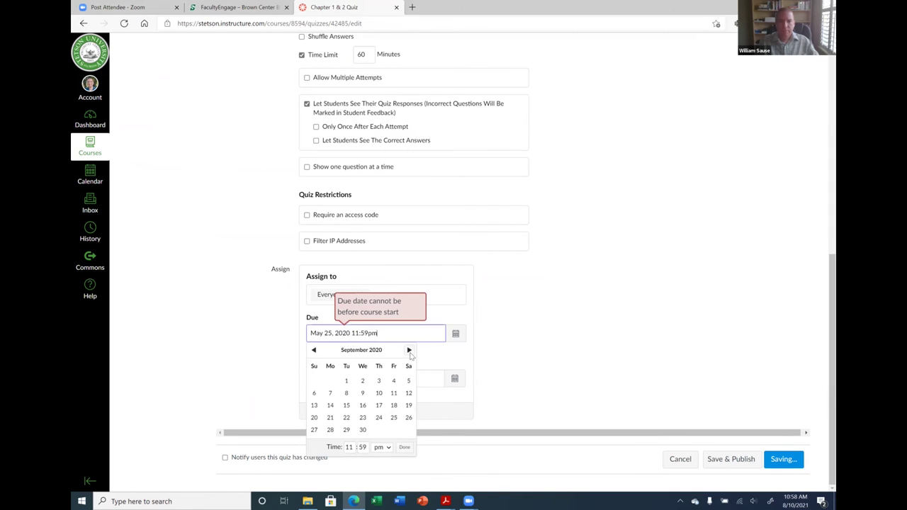
pyautogui.click(362, 380)
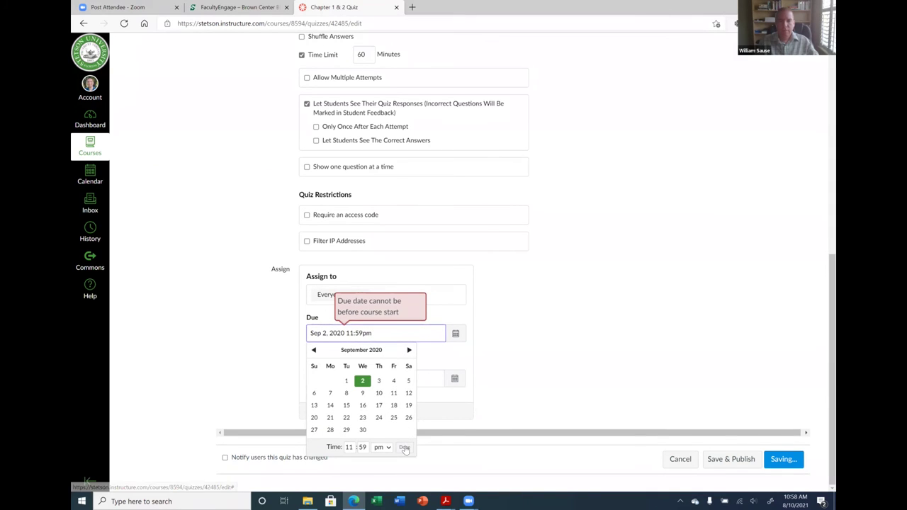
pyautogui.click(404, 447)
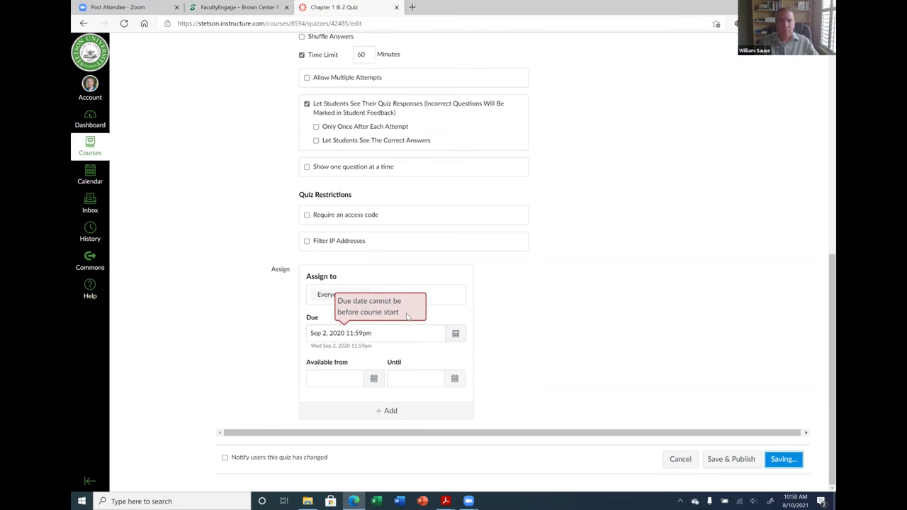
# Set the quiz's due date to September 9, 2021 at 11:59pm and save the quiz.
pyautogui.click(455, 334)
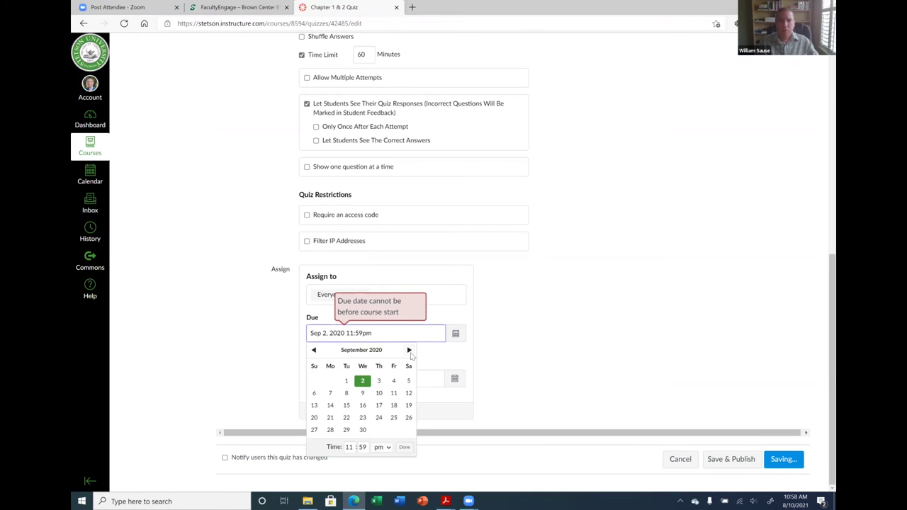
pyautogui.click(408, 350)
pyautogui.click(409, 350)
pyautogui.click(409, 350)
pyautogui.click(409, 350)
pyautogui.click(409, 350)
pyautogui.click(409, 350)
pyautogui.click(378, 393)
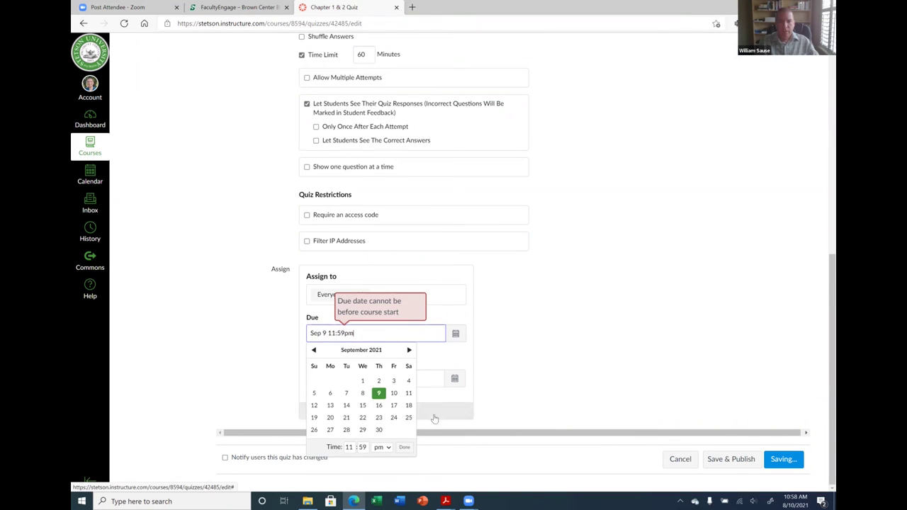
pyautogui.click(405, 447)
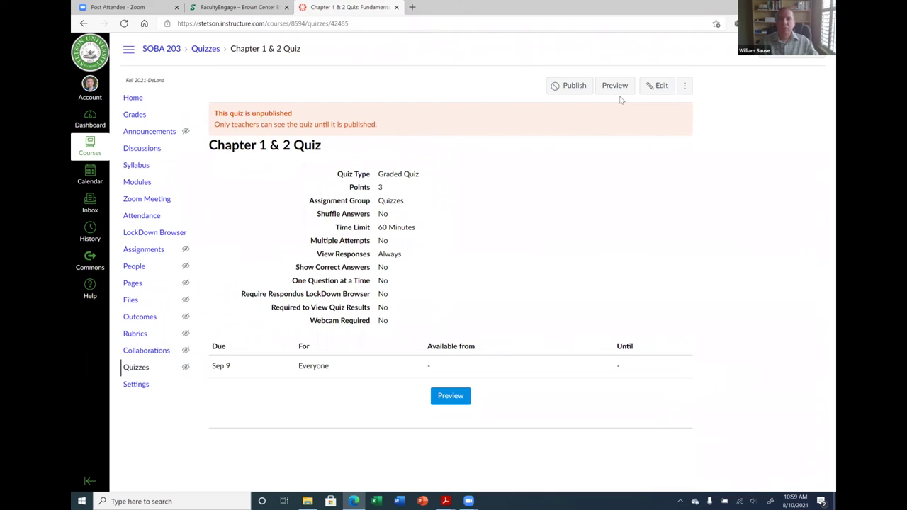
# Edit the Chapter 1 & 2 Quiz, start a new multiple choice question, and review the question types and answer layout.
pyautogui.click(650, 97)
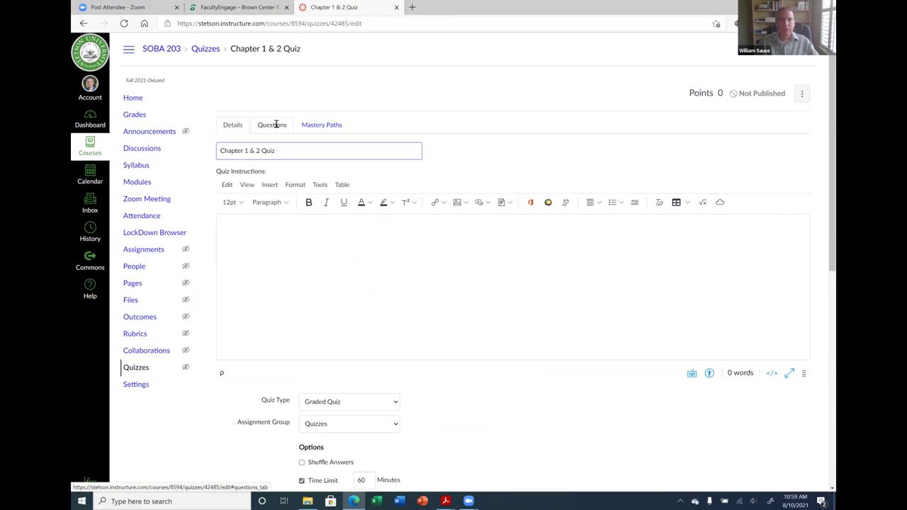
pyautogui.click(276, 125)
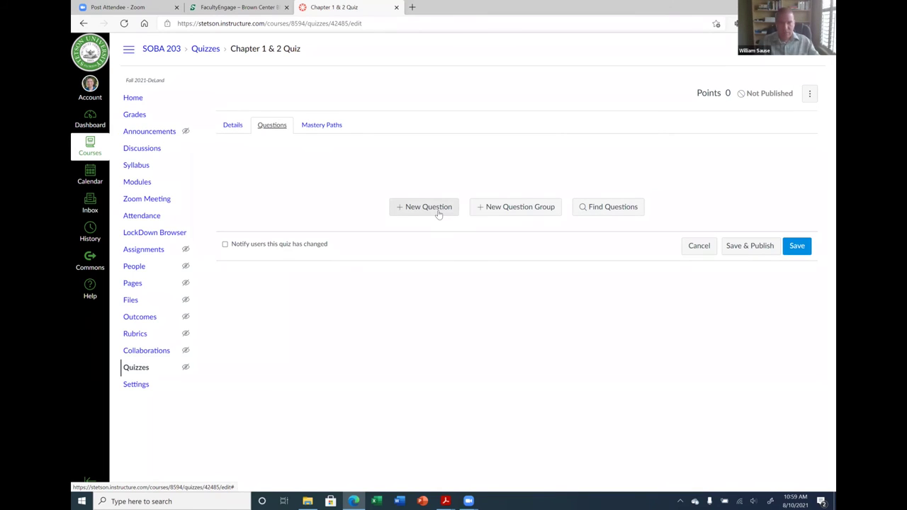
pyautogui.click(416, 210)
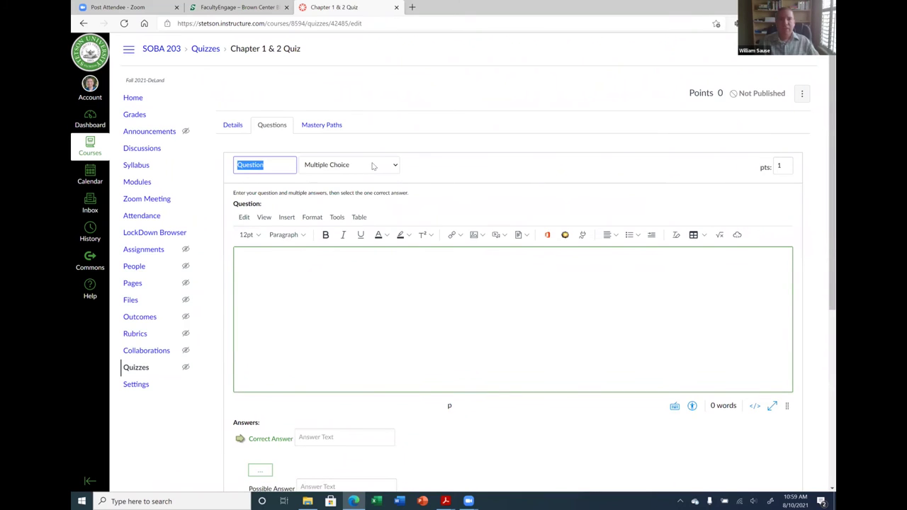
pyautogui.click(374, 166)
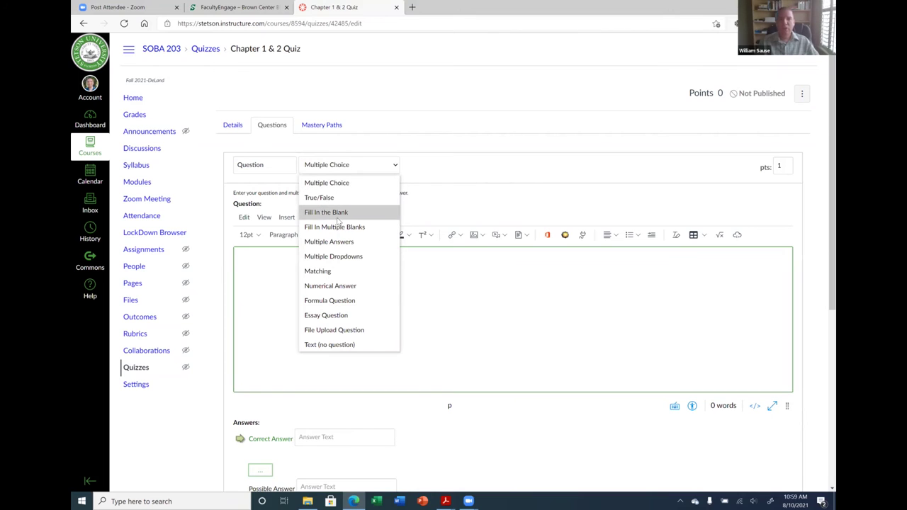
pyautogui.click(440, 218)
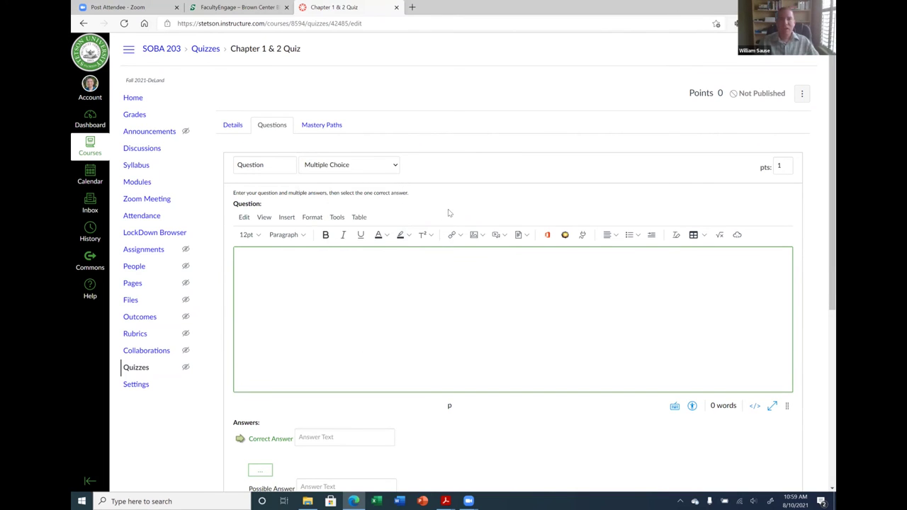
pyautogui.scroll(-1, 358, 212)
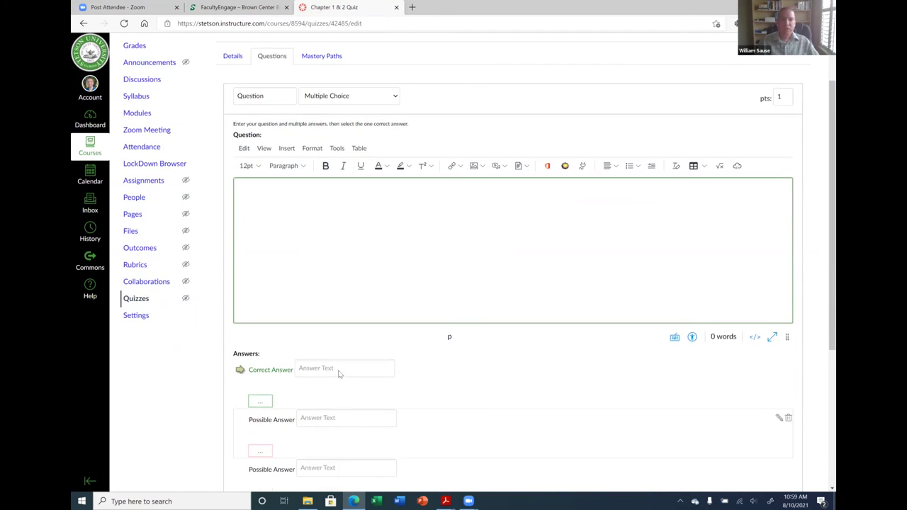
pyautogui.scroll(-2, 341, 227)
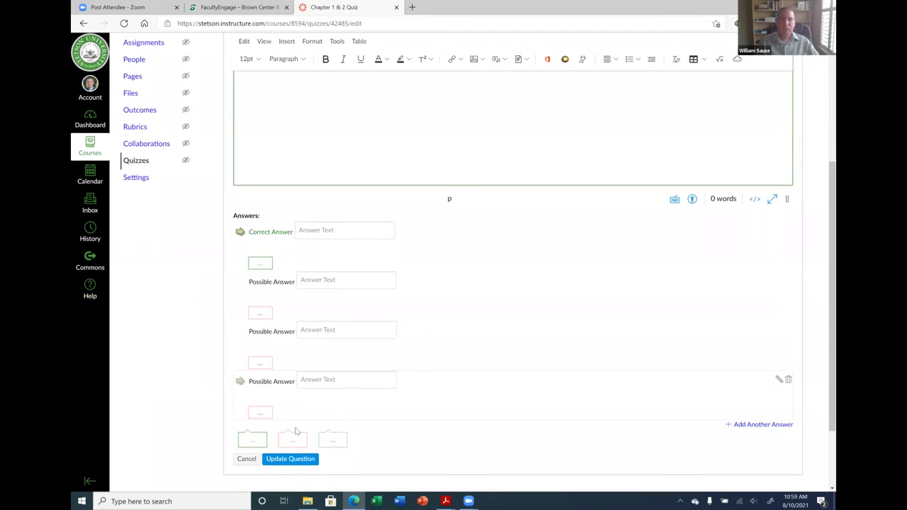
pyautogui.scroll(3, 425, 330)
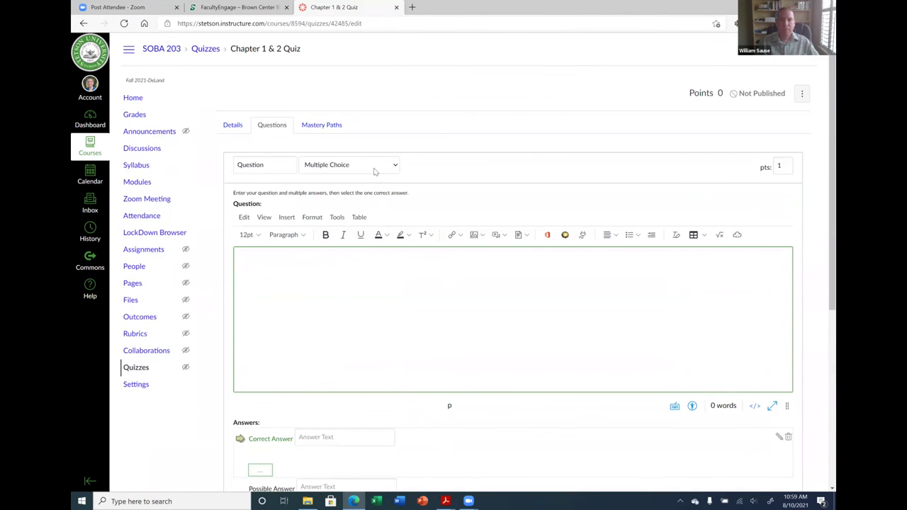
# Try the True/False type for the new question and look over its answer options.
pyautogui.click(376, 170)
pyautogui.click(358, 199)
pyautogui.scroll(-3, 356, 346)
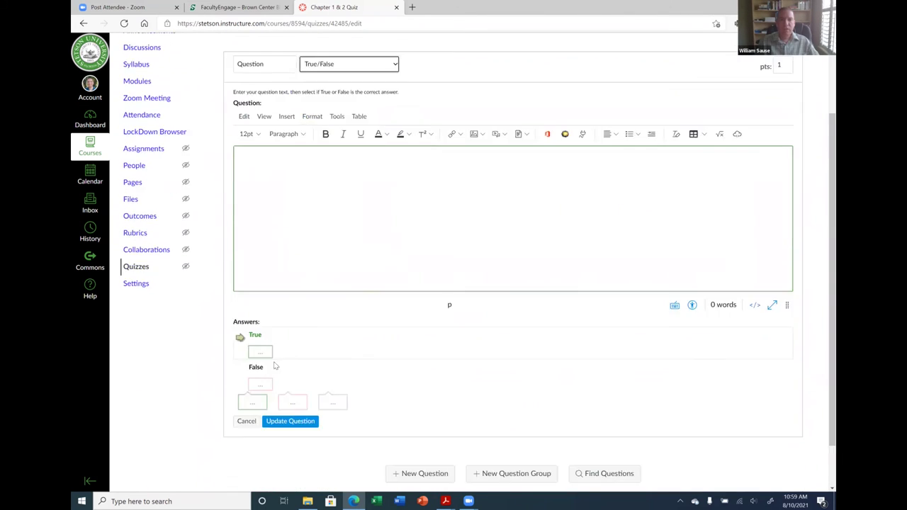
pyautogui.scroll(3, 350, 170)
# Try the Essay Question type for the new question and open its general answer comments editor.
pyautogui.click(351, 168)
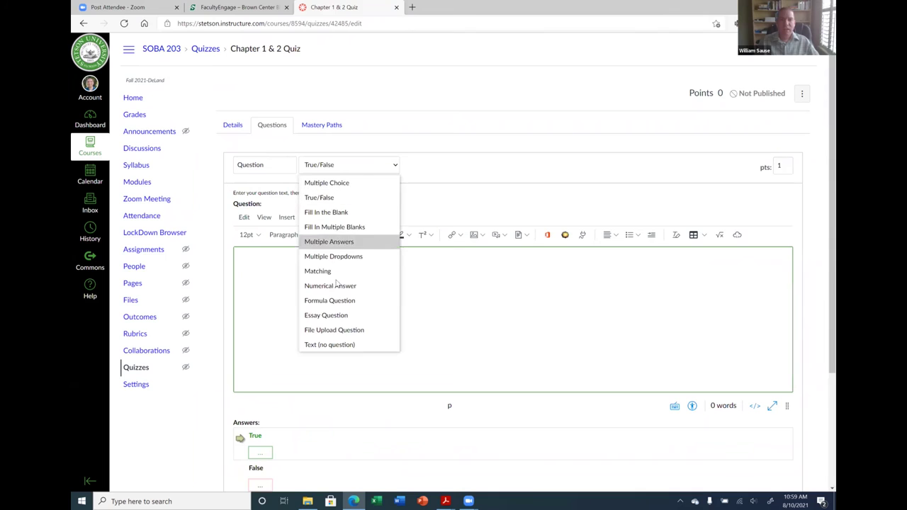
pyautogui.click(333, 315)
pyautogui.scroll(-1, 252, 343)
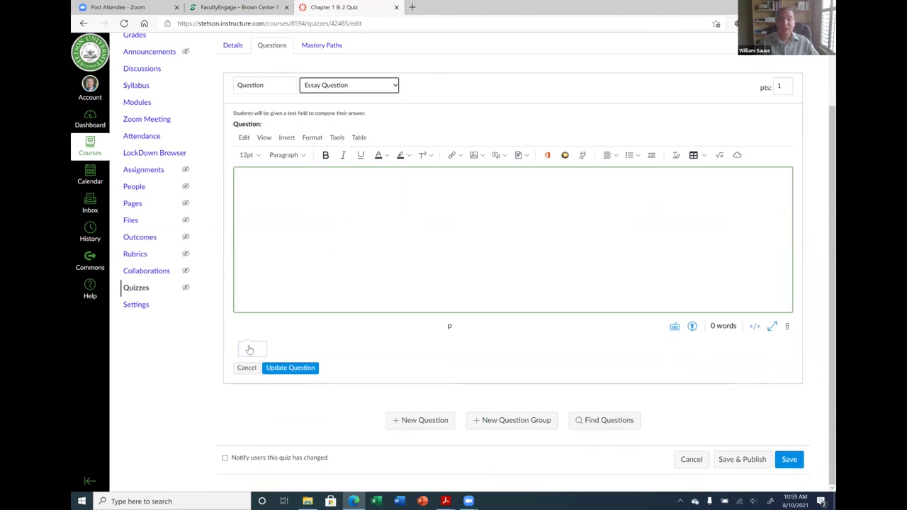
pyautogui.click(251, 347)
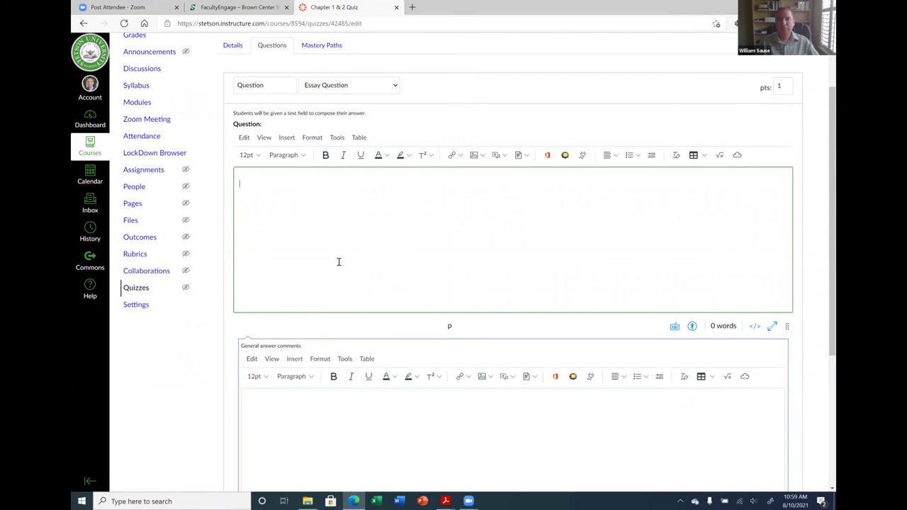
pyautogui.scroll(-1, 348, 249)
pyautogui.scroll(2, 364, 239)
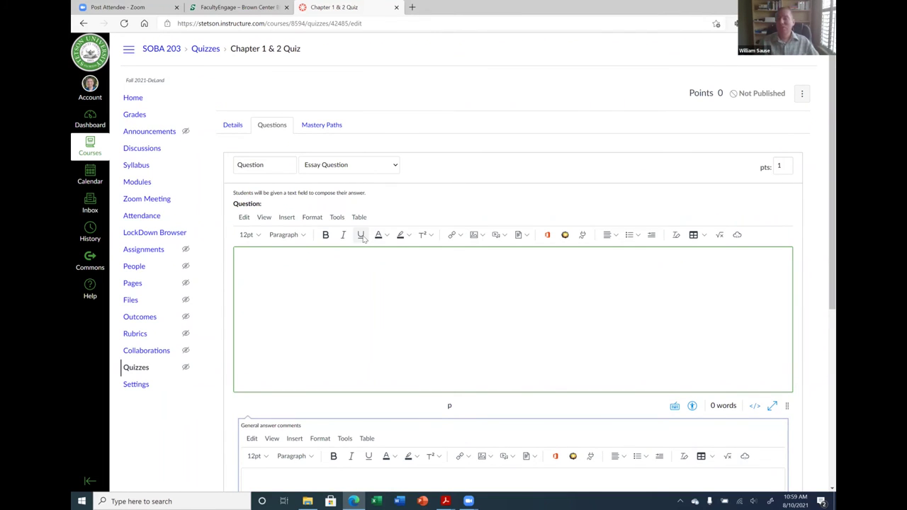
pyautogui.scroll(-2, 425, 354)
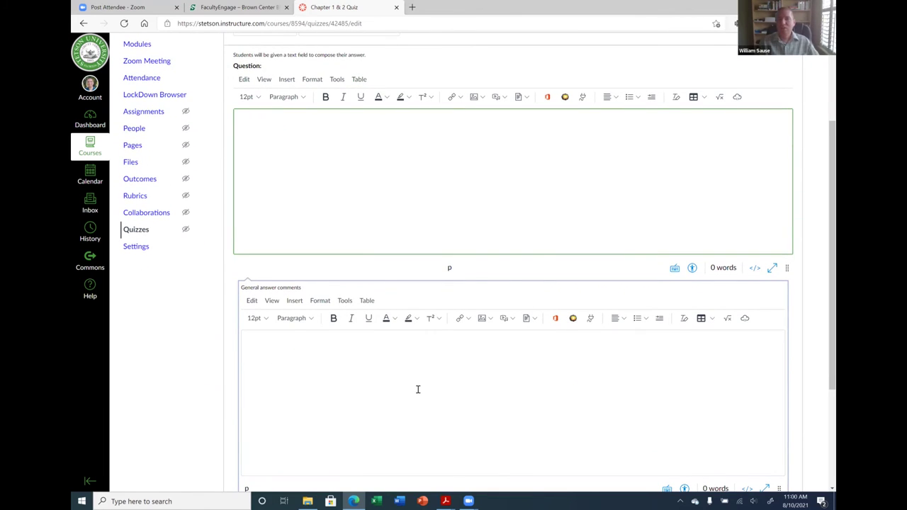
pyautogui.scroll(3, 365, 149)
# Set the question type to Multiple Choice and enter the question text "This is a multiple choice question.".
pyautogui.click(352, 167)
pyautogui.click(346, 183)
pyautogui.scroll(-5, 427, 273)
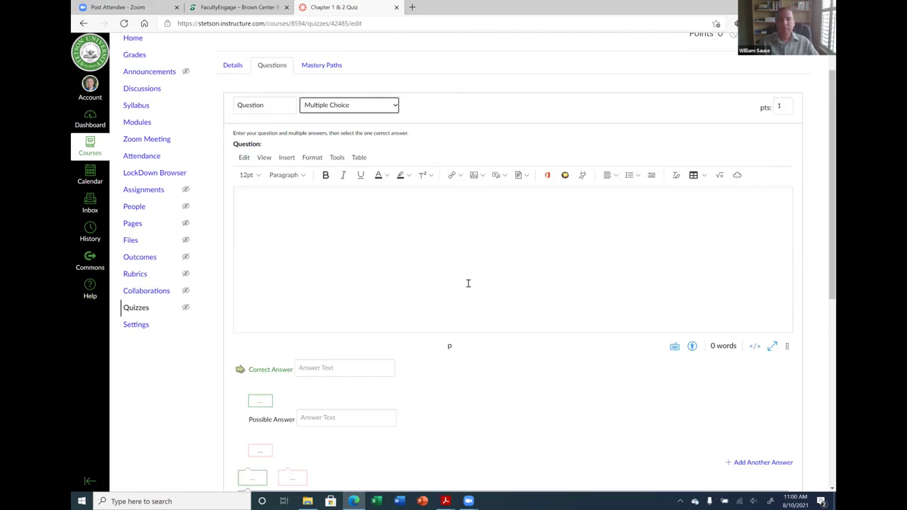
pyautogui.scroll(2, 340, 194)
pyautogui.scroll(2, 348, 229)
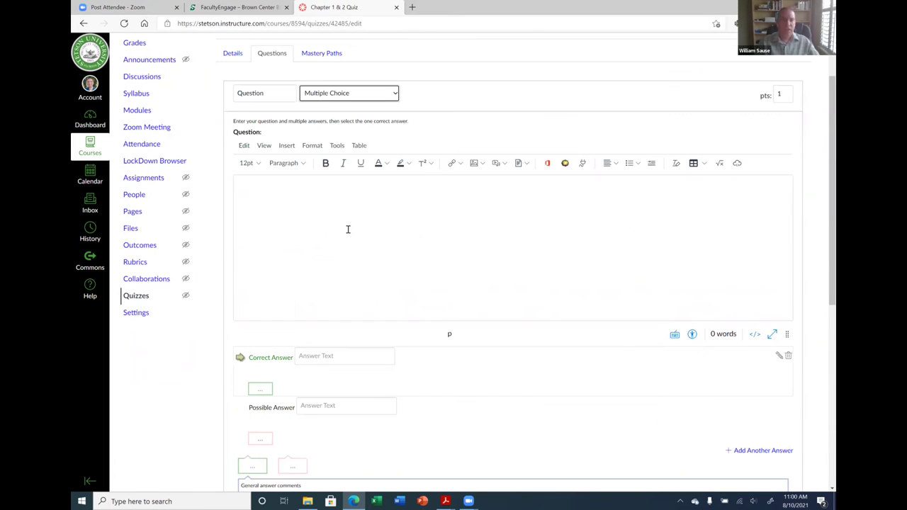
pyautogui.click(348, 229)
pyautogui.write('Thi')
pyautogui.press('BackSpace')
pyautogui.press('BackSpace')
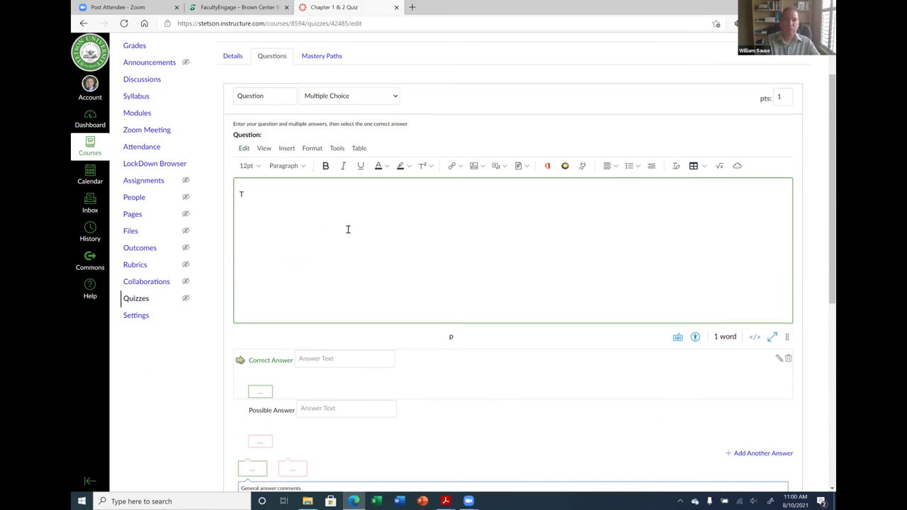
pyautogui.write('his is a mult')
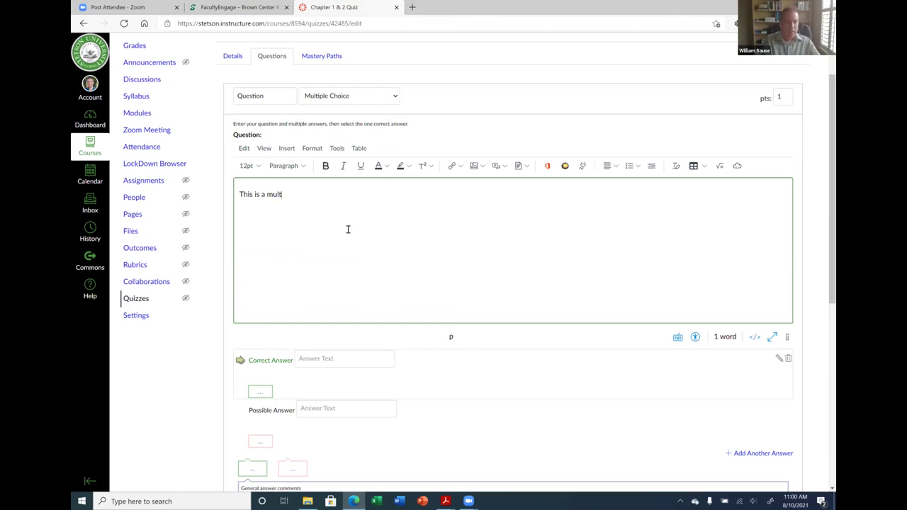
pyautogui.write('iple choice question.')
# Enter "Answer 1" as the correct answer and "Answer 2" as a possible answer.
pyautogui.scroll(-1, 345, 272)
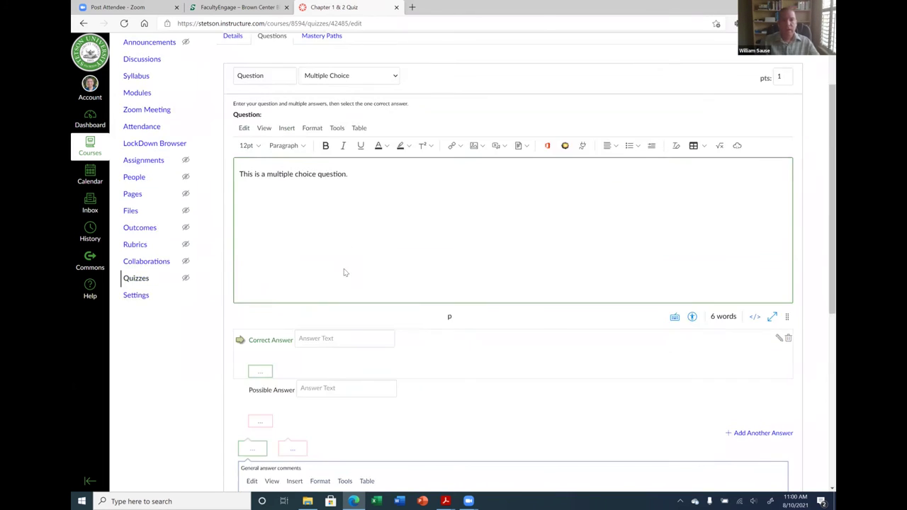
pyautogui.scroll(-3, 345, 273)
pyautogui.click(341, 150)
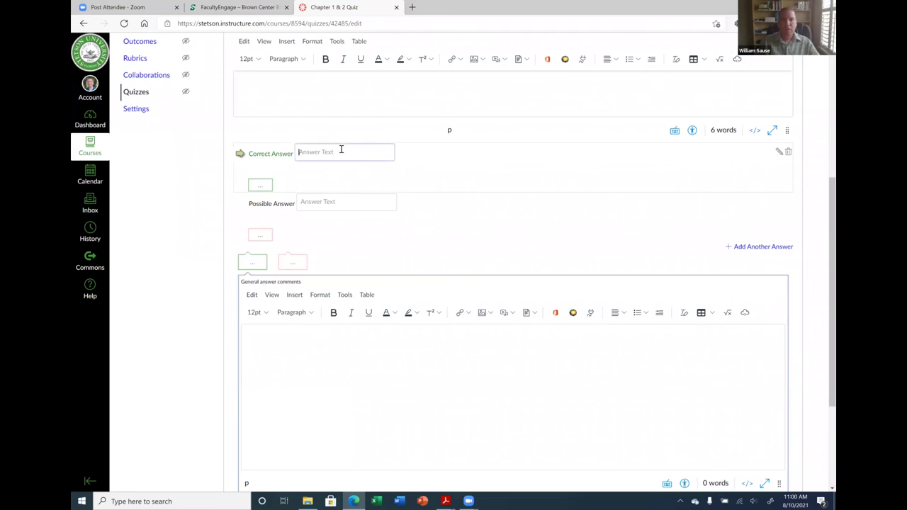
pyautogui.write('A')
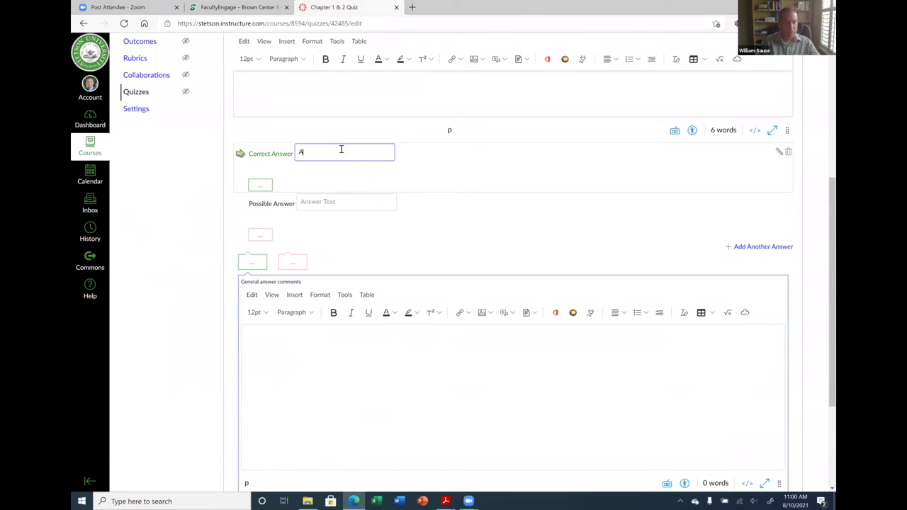
pyautogui.write('nswwe 1')
pyautogui.click(350, 205)
pyautogui.scroll(-1, 411, 250)
pyautogui.scroll(-2, 411, 250)
pyautogui.scroll(5, 409, 239)
pyautogui.click(370, 146)
pyautogui.click(351, 168)
pyautogui.scroll(-3, 383, 285)
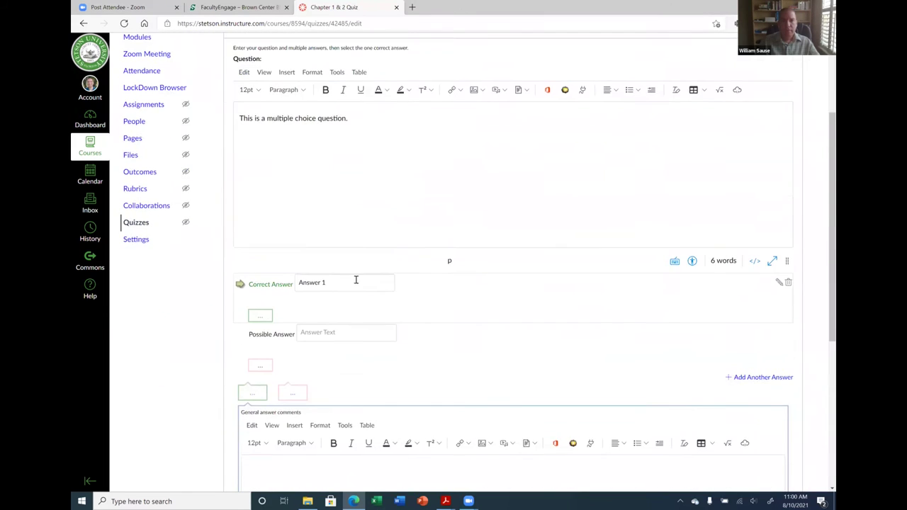
pyautogui.scroll(-2, 347, 275)
pyautogui.click(333, 253)
pyautogui.write('Answwer 2')
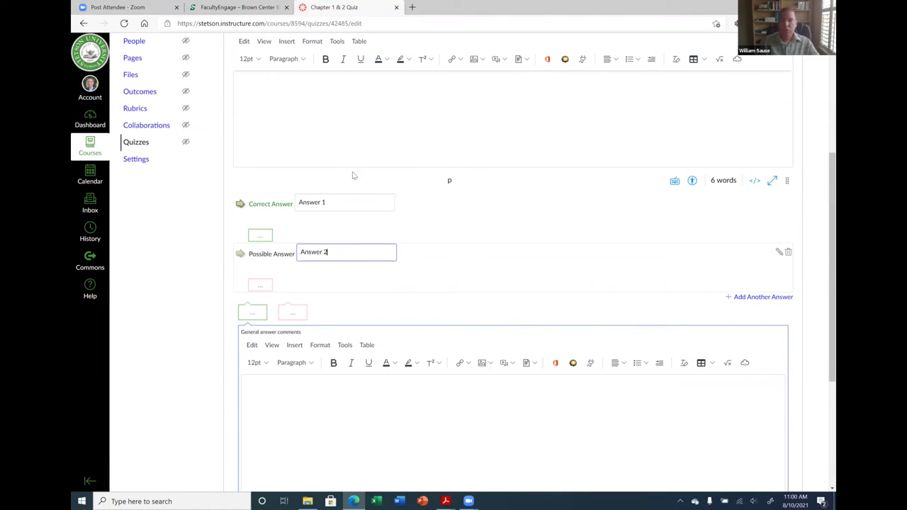
# Add another possible answer, "Answer 3", and save the question to the quiz.
pyautogui.click(762, 297)
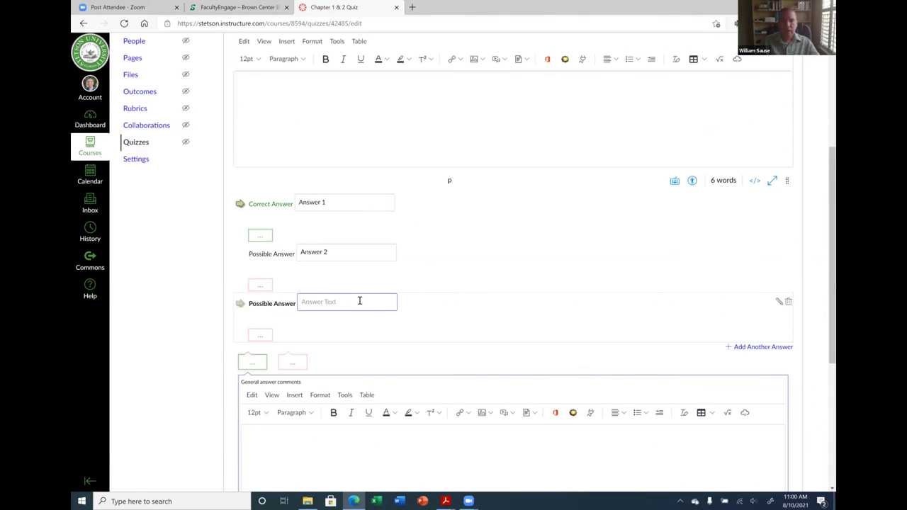
pyautogui.write('Answer 3')
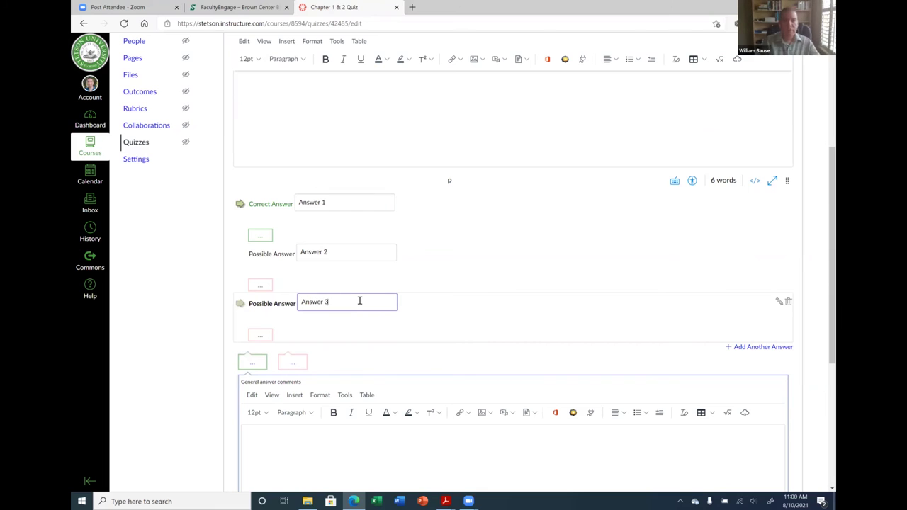
pyautogui.scroll(-4, 510, 326)
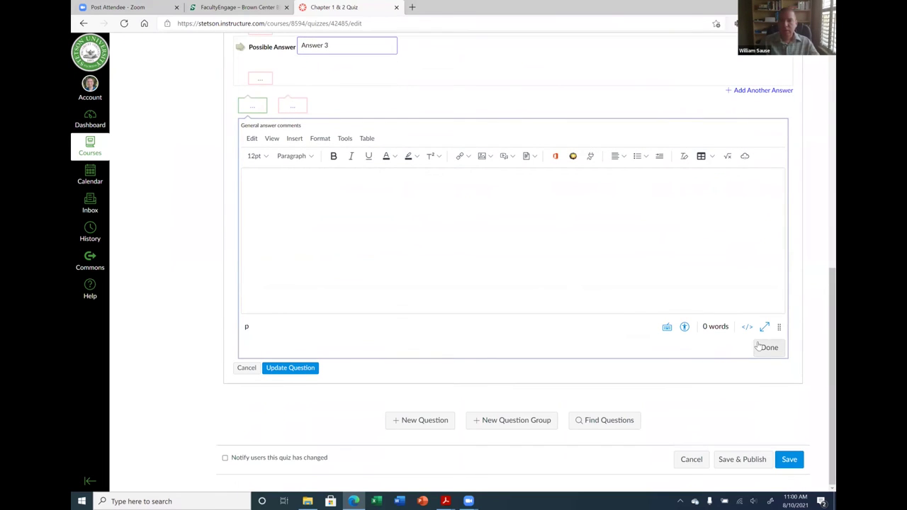
pyautogui.click(762, 347)
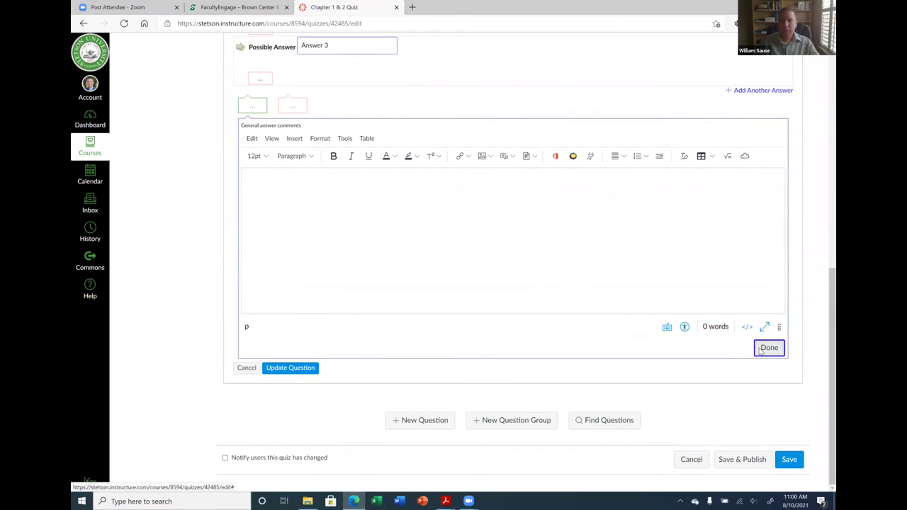
pyautogui.click(296, 370)
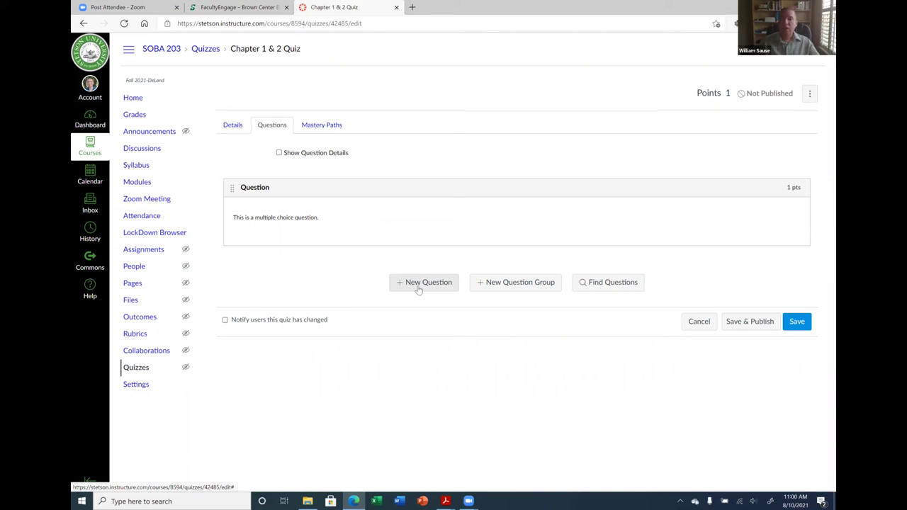
# Create a question group named "Group 1" that picks 1 question at 1 point per question.
pyautogui.click(533, 289)
pyautogui.click(298, 273)
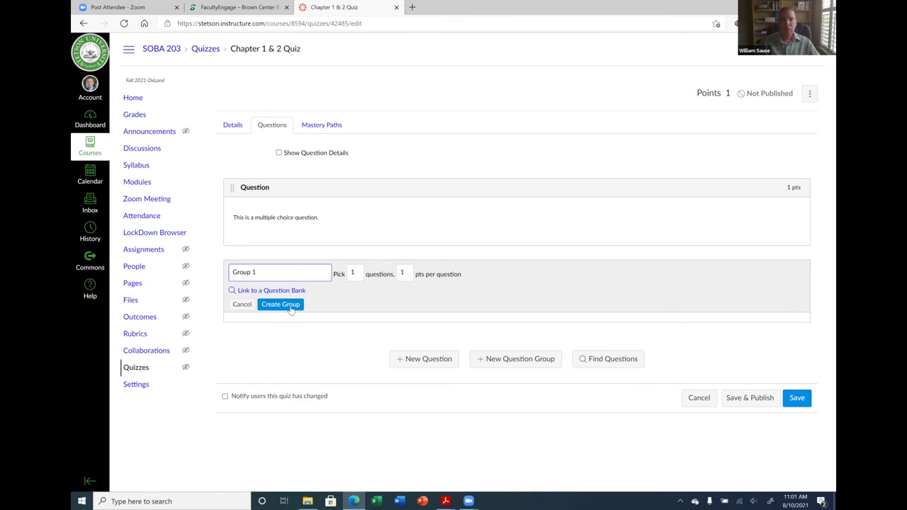
pyautogui.click(291, 306)
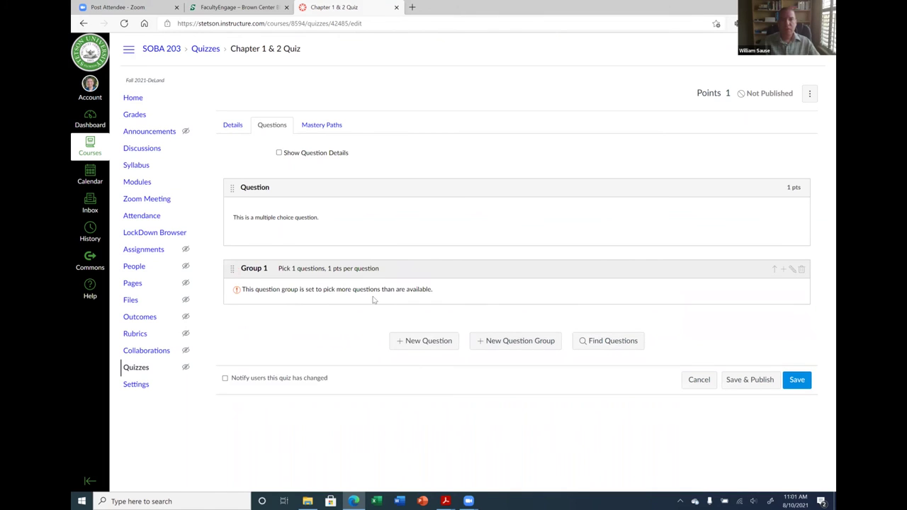
# Start a new multiple choice question inside Group 1 and look over its blank form.
pyautogui.click(784, 270)
pyautogui.scroll(-3, 709, 269)
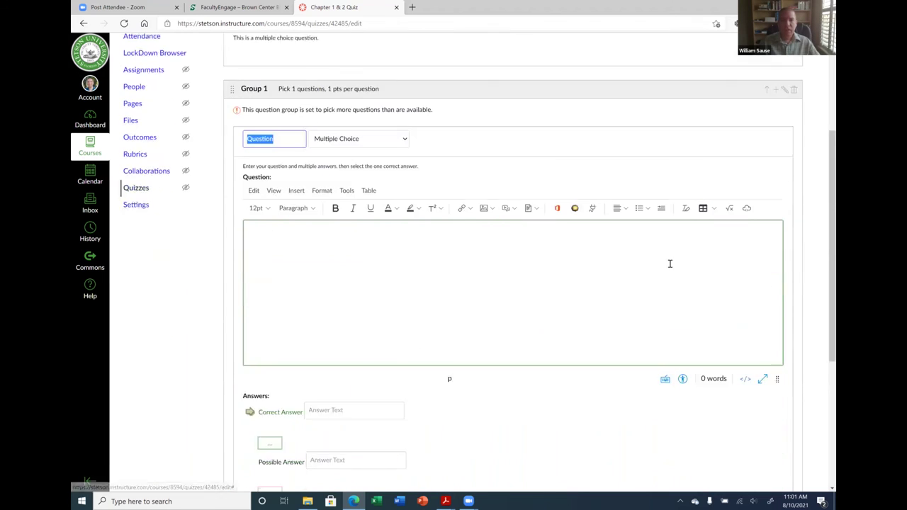
pyautogui.click(360, 225)
pyautogui.click(295, 105)
pyautogui.click(366, 248)
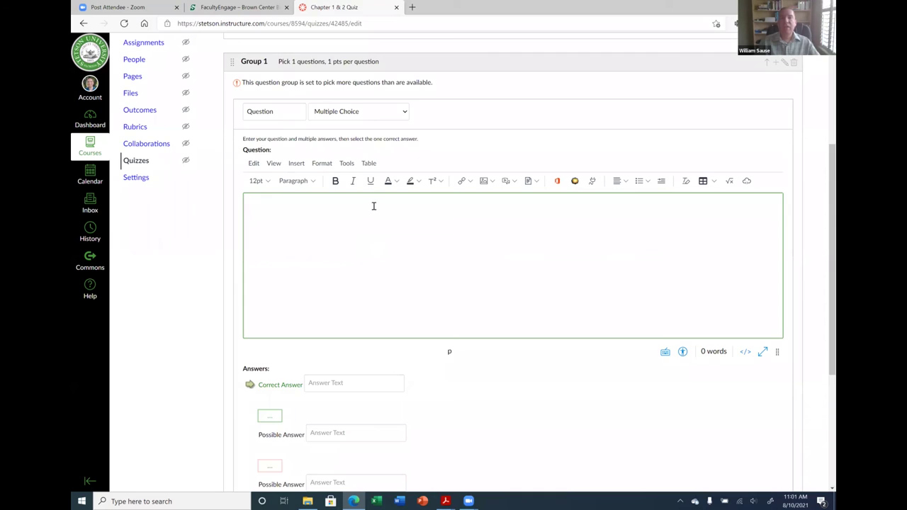
# Delete the question group Group 1 from the quiz.
pyautogui.scroll(2, 373, 206)
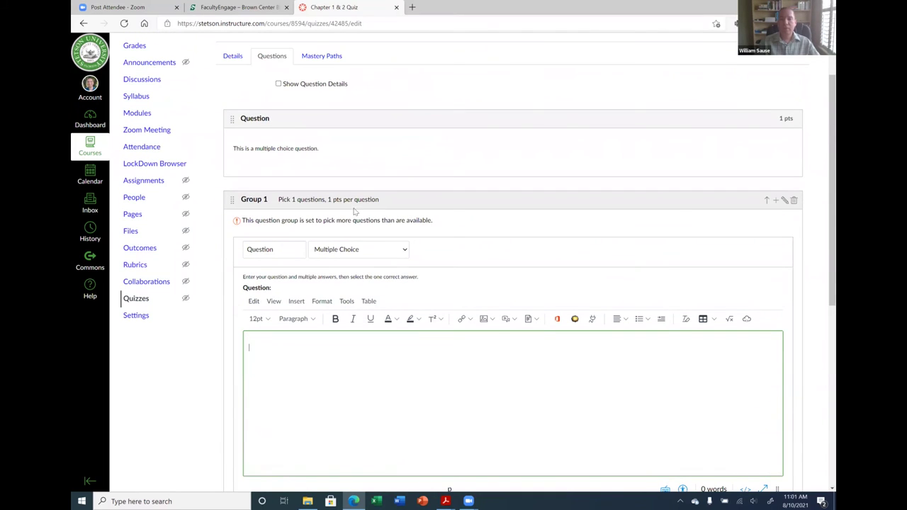
pyautogui.click(796, 203)
pyautogui.click(500, 80)
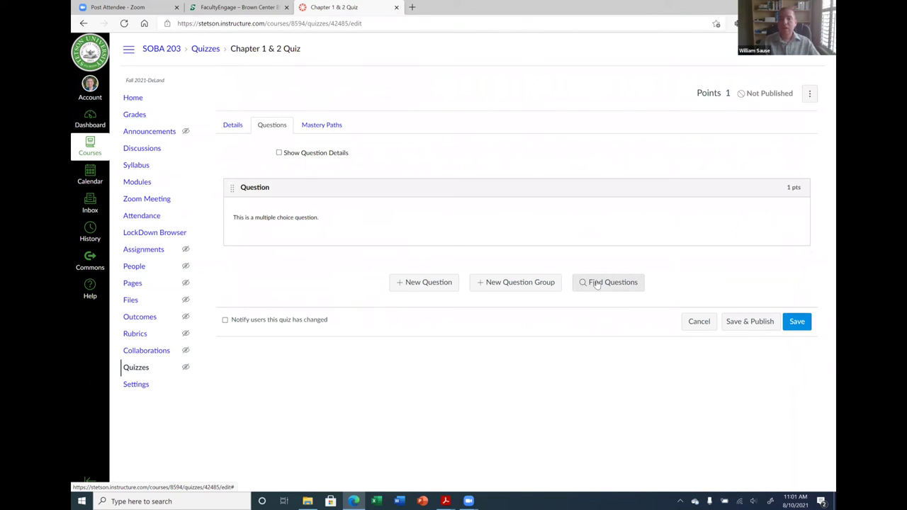
# From the question finder's CH2Q1 bank, create a question group named "Bruop 1" that picks 1 question at 25 points per question.
pyautogui.click(621, 284)
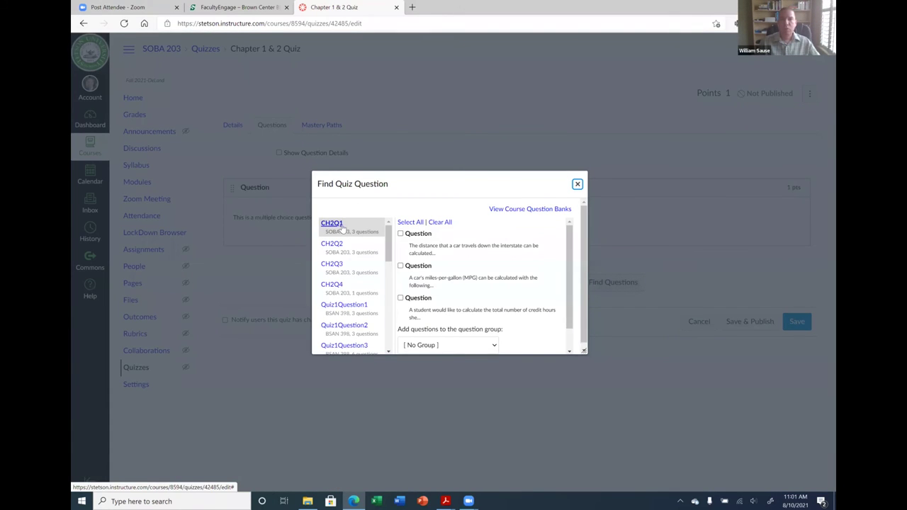
pyautogui.scroll(-1, 472, 265)
pyautogui.scroll(1, 469, 273)
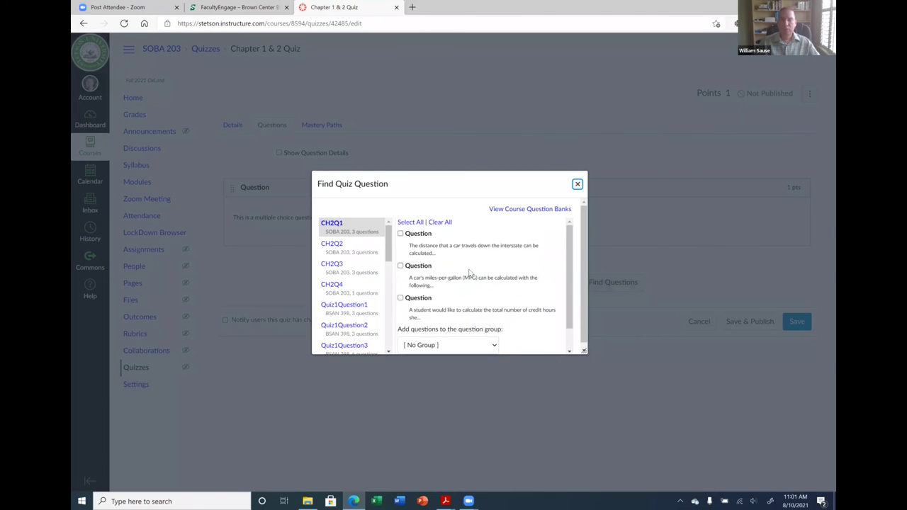
pyautogui.scroll(-1, 471, 272)
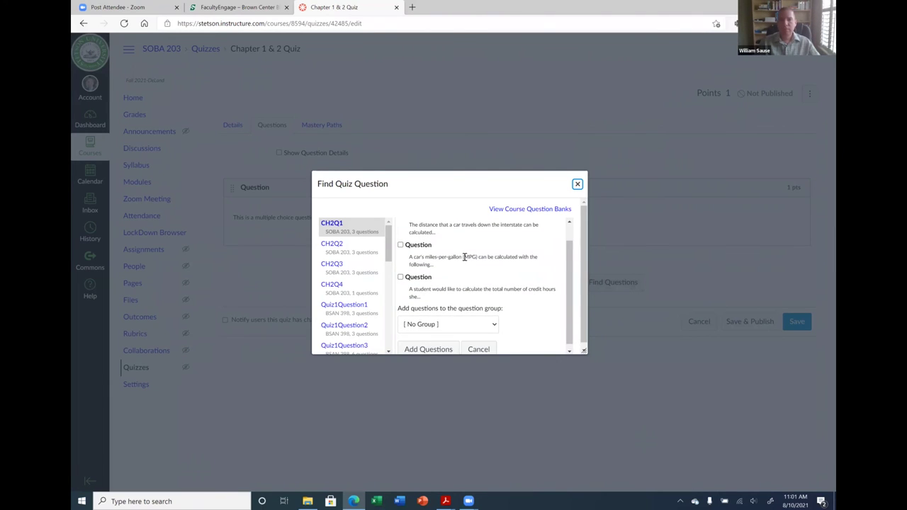
pyautogui.click(494, 324)
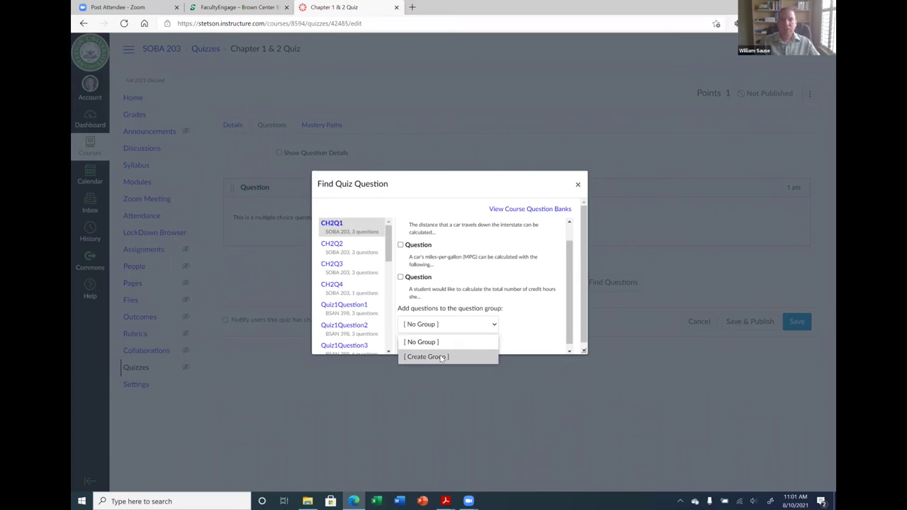
pyautogui.click(440, 357)
pyautogui.click(427, 245)
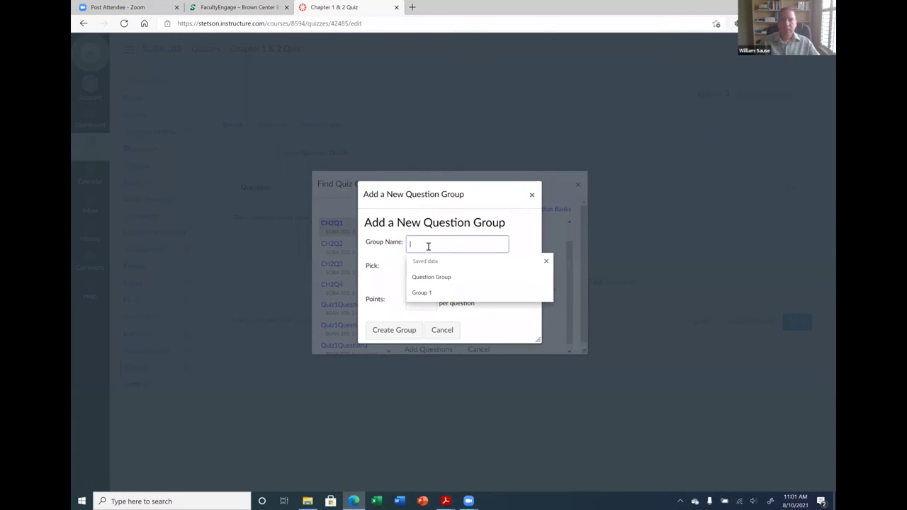
pyautogui.write('Bruop')
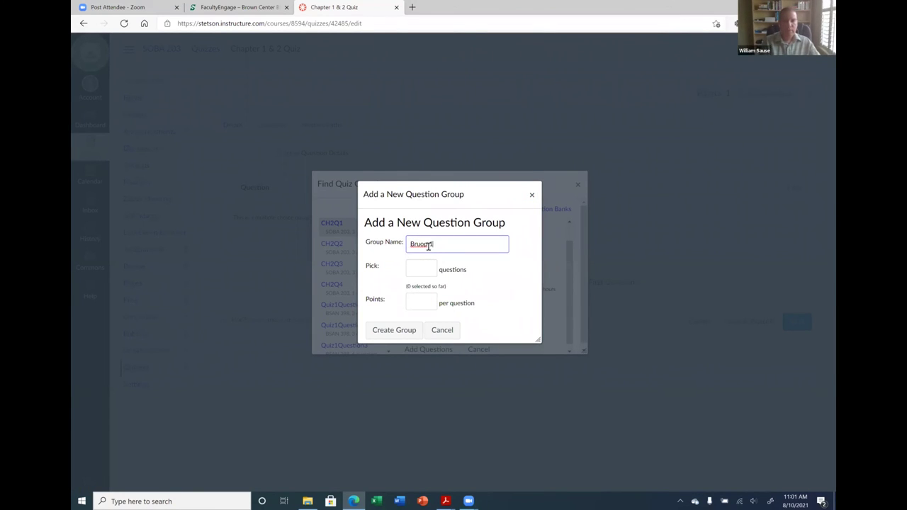
pyautogui.write(' 1')
pyautogui.click(412, 267)
pyautogui.write('1')
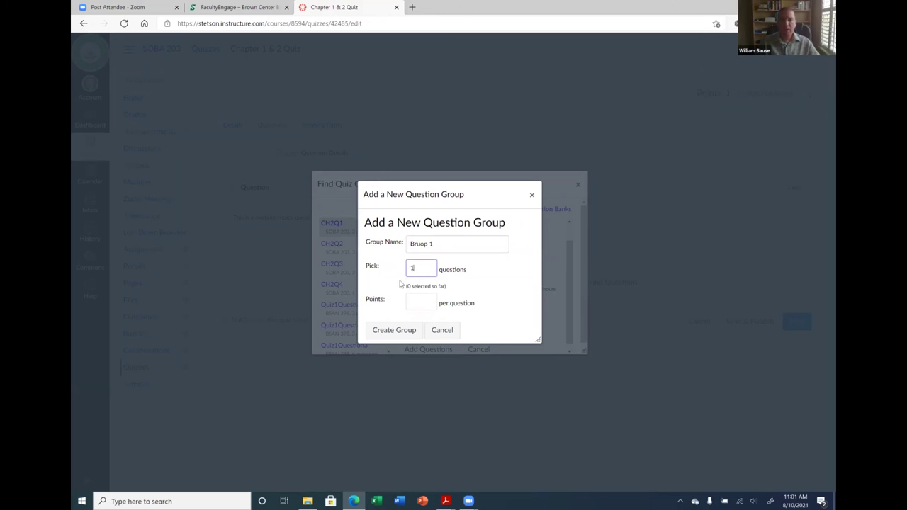
pyautogui.click(420, 304)
pyautogui.write('25')
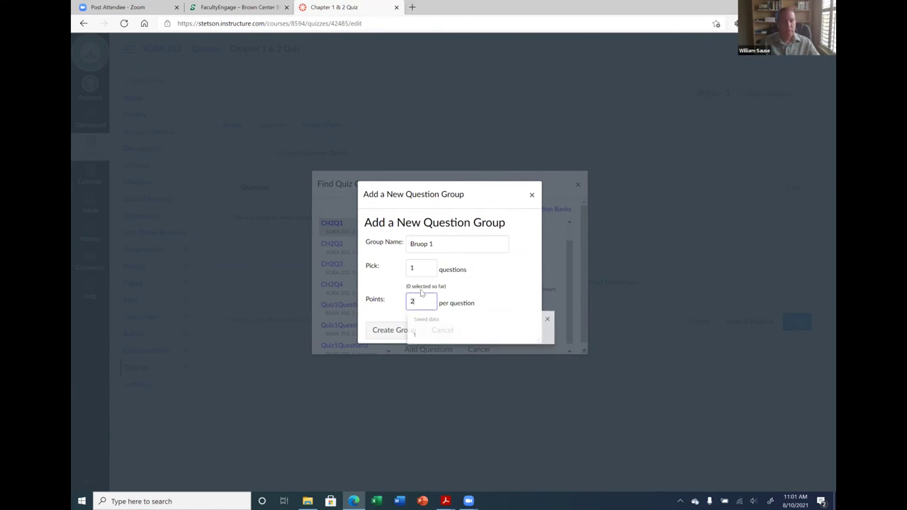
pyautogui.click(394, 330)
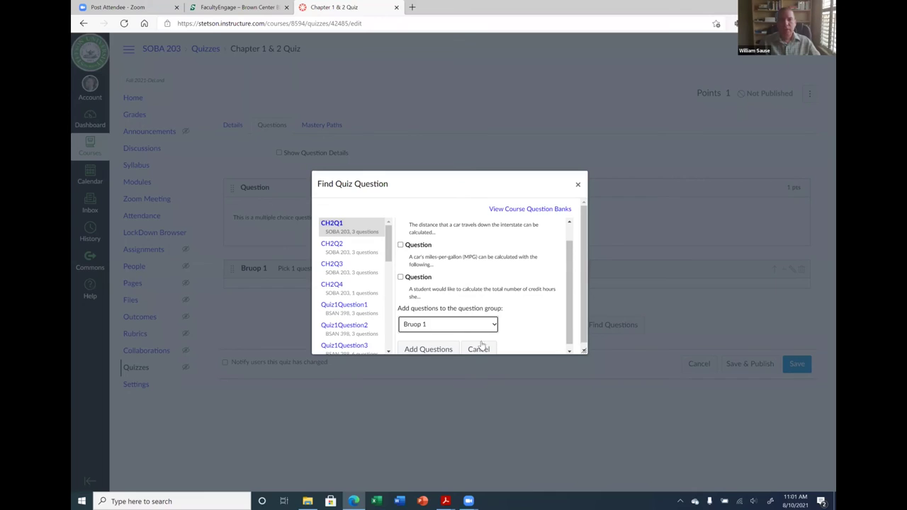
pyautogui.click(440, 349)
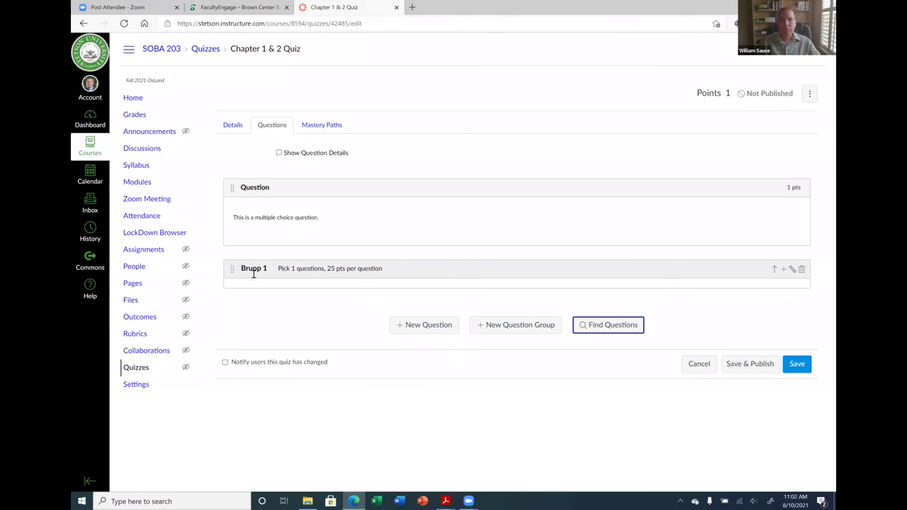
# Rename the question group "Bruop 1" as "Group 1" and update the group.
pyautogui.click(791, 269)
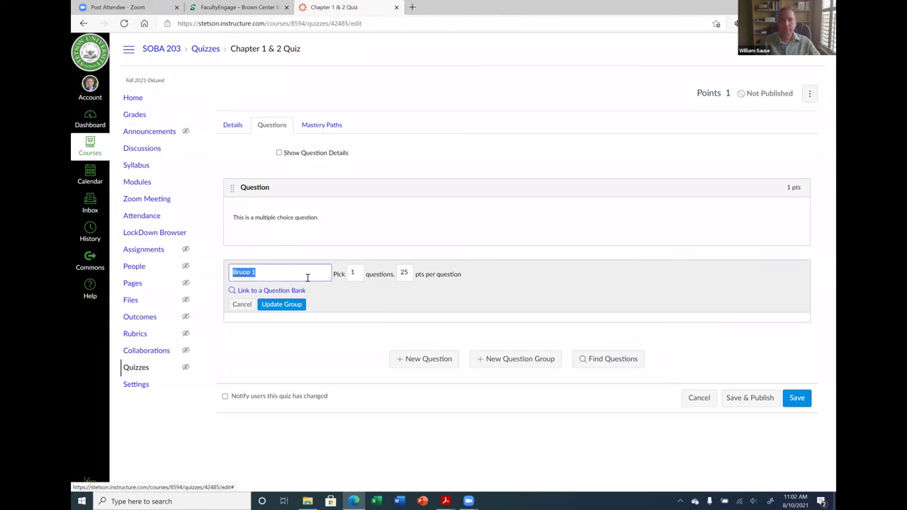
pyautogui.click(239, 275)
pyautogui.press('BackSpace')
pyautogui.write('G')
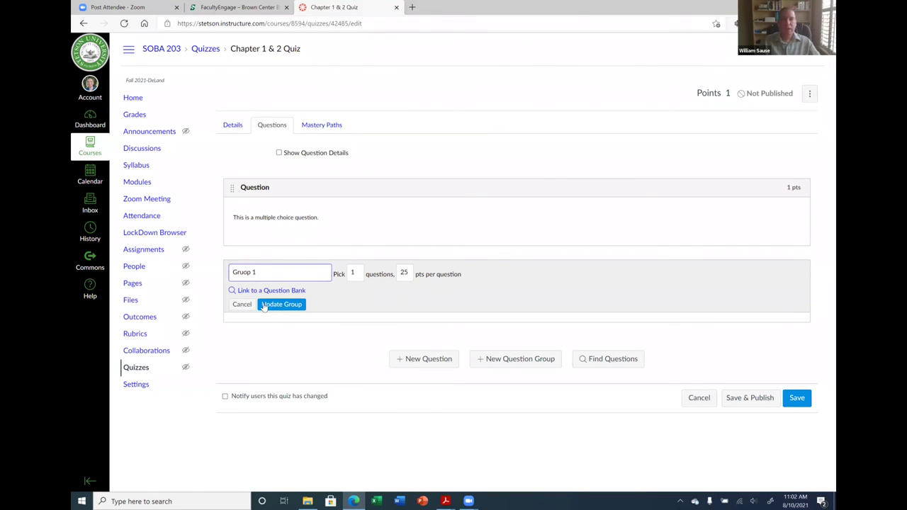
pyautogui.doubleClick(241, 275)
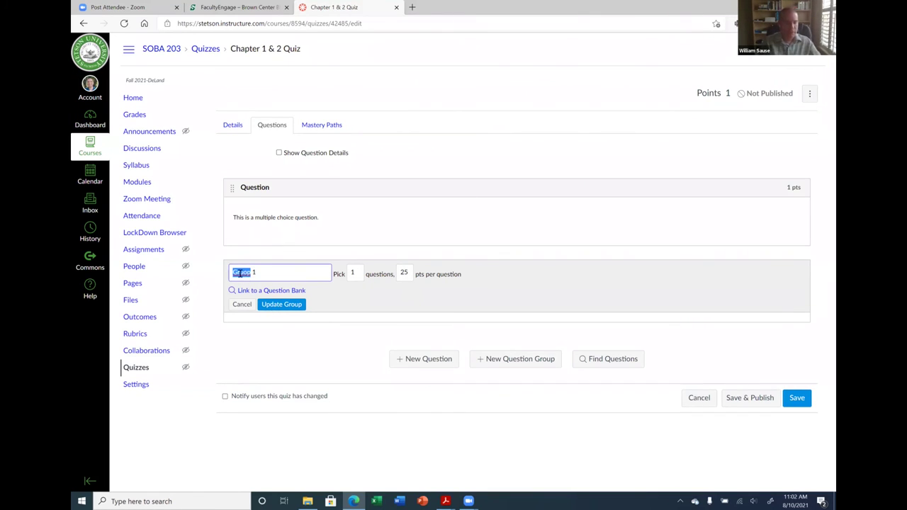
pyautogui.write('Group')
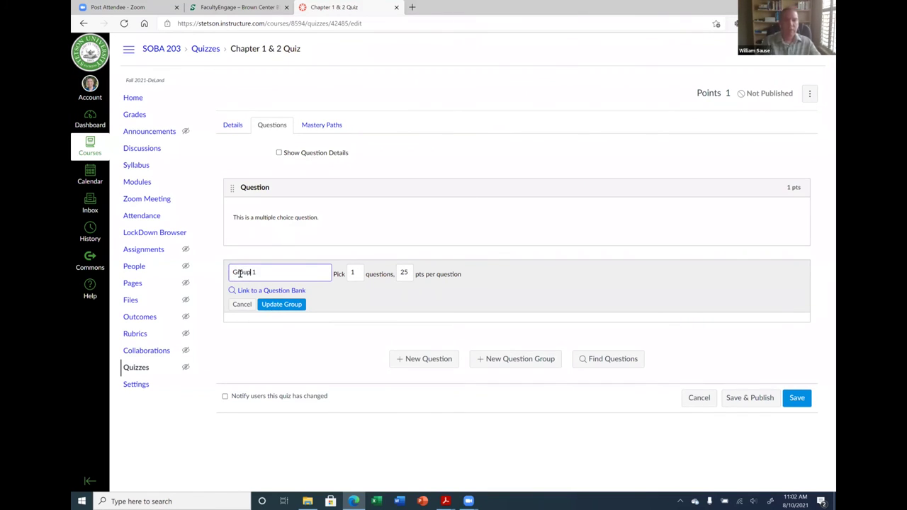
pyautogui.click(296, 306)
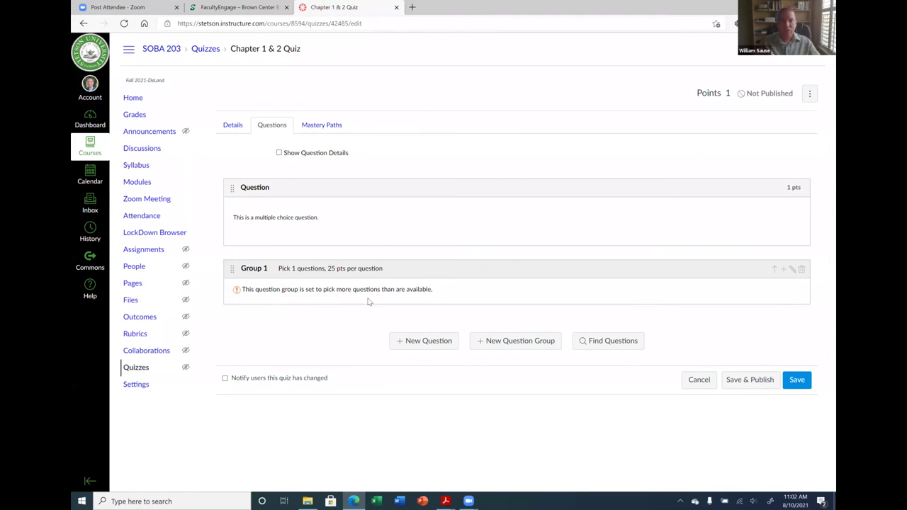
pyautogui.click(783, 272)
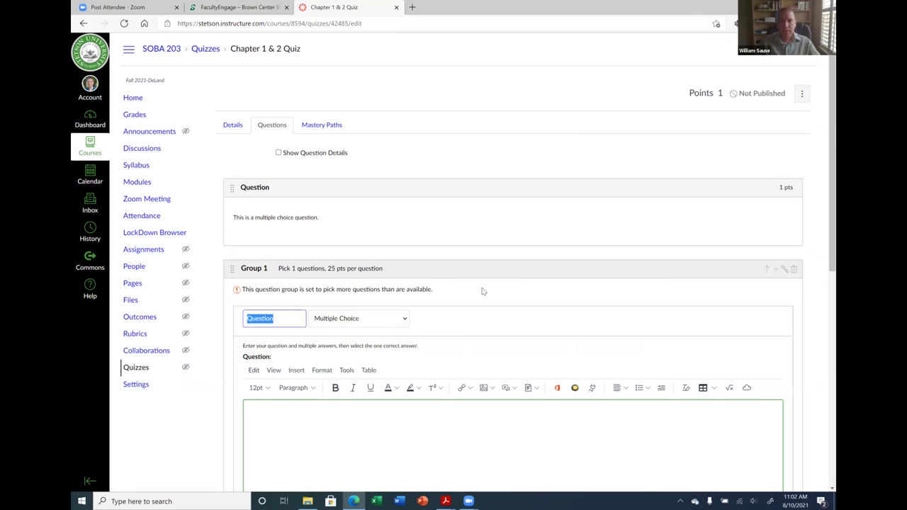
pyautogui.scroll(-5, 396, 308)
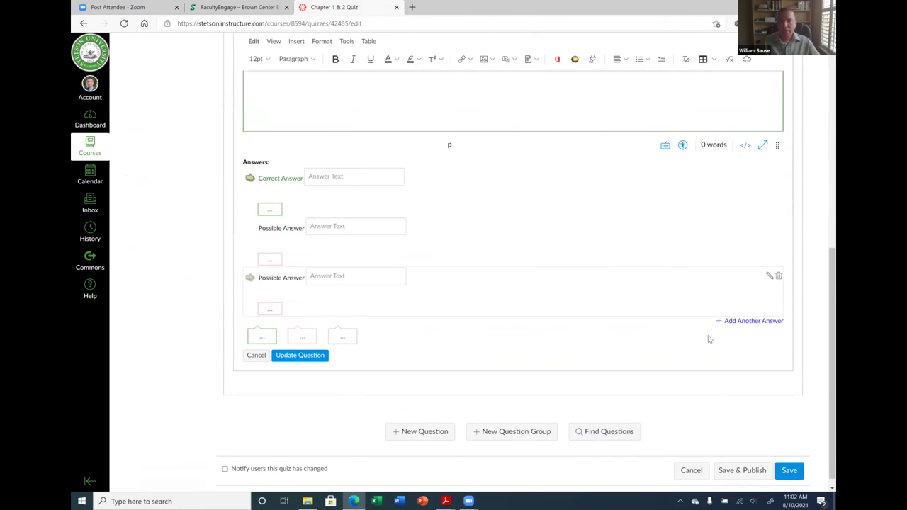
pyautogui.scroll(4, 621, 343)
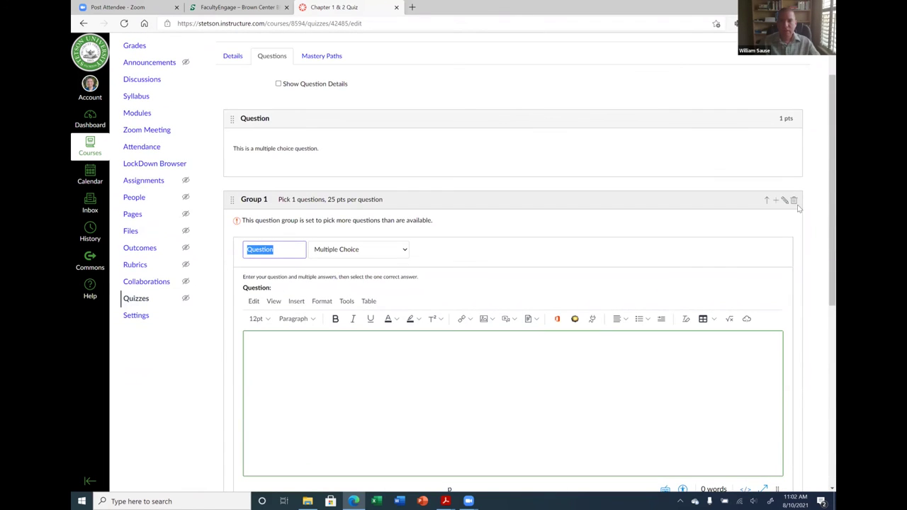
pyautogui.click(454, 278)
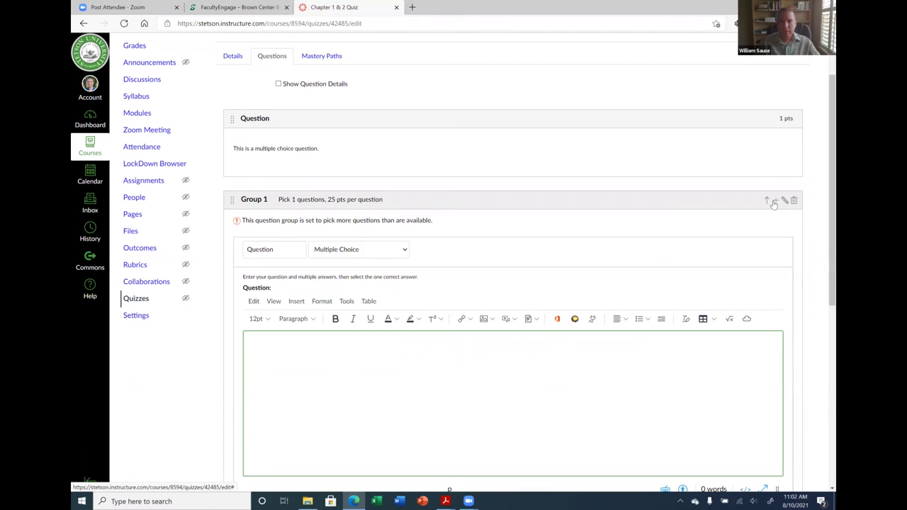
pyautogui.scroll(-3, 701, 262)
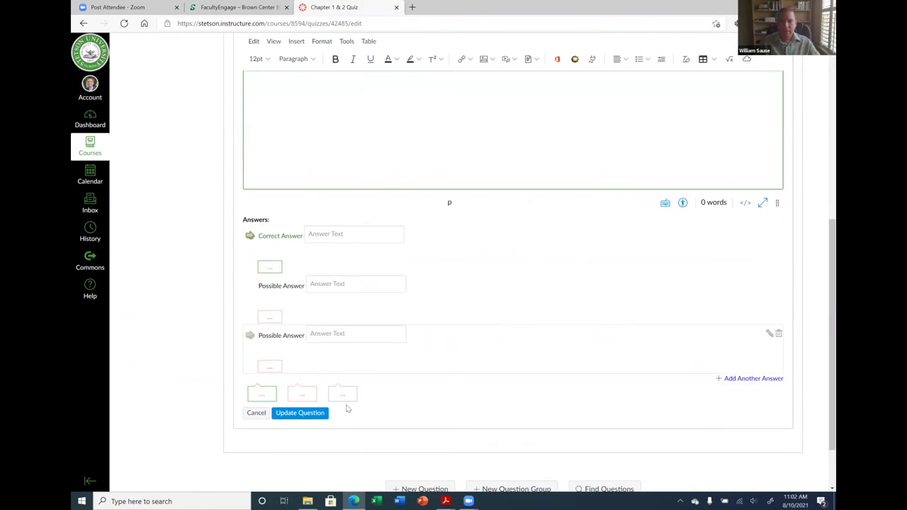
pyautogui.click(260, 415)
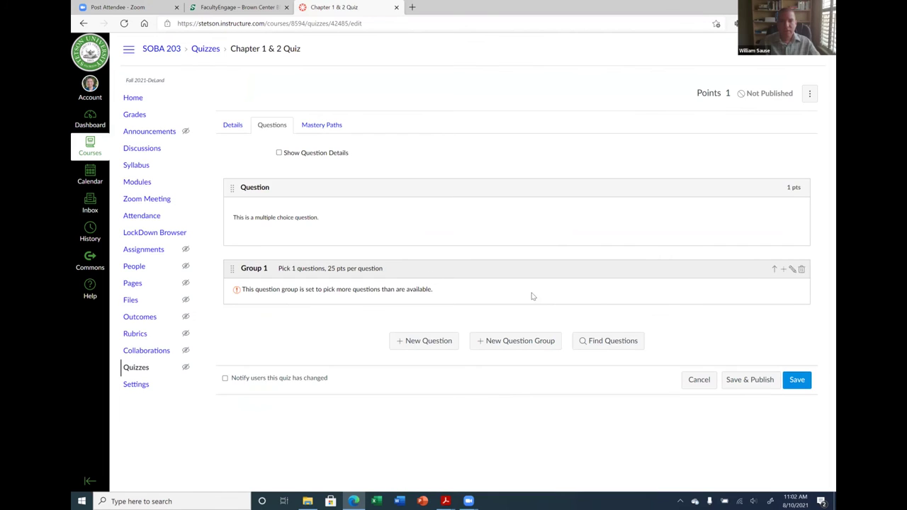
pyautogui.click(793, 269)
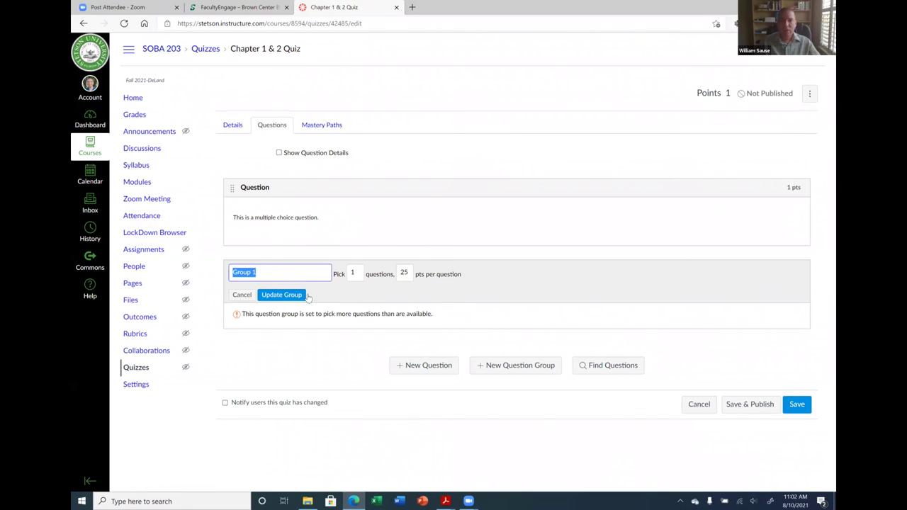
pyautogui.click(242, 296)
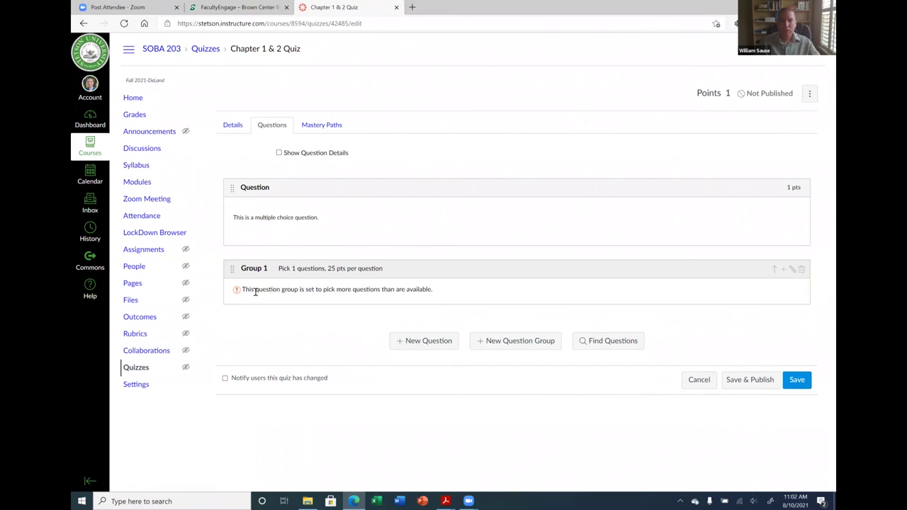
pyautogui.click(793, 270)
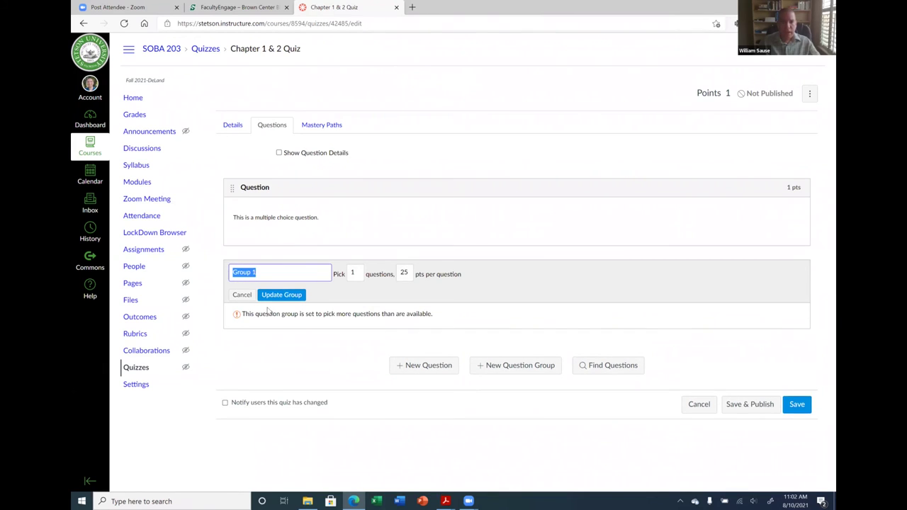
pyautogui.click(265, 272)
pyautogui.click(284, 295)
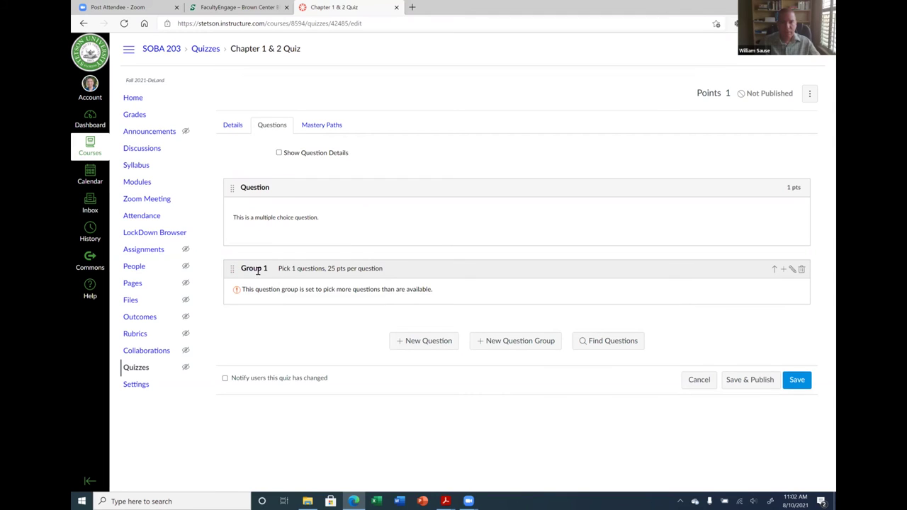
pyautogui.click(782, 271)
pyautogui.scroll(-5, 622, 306)
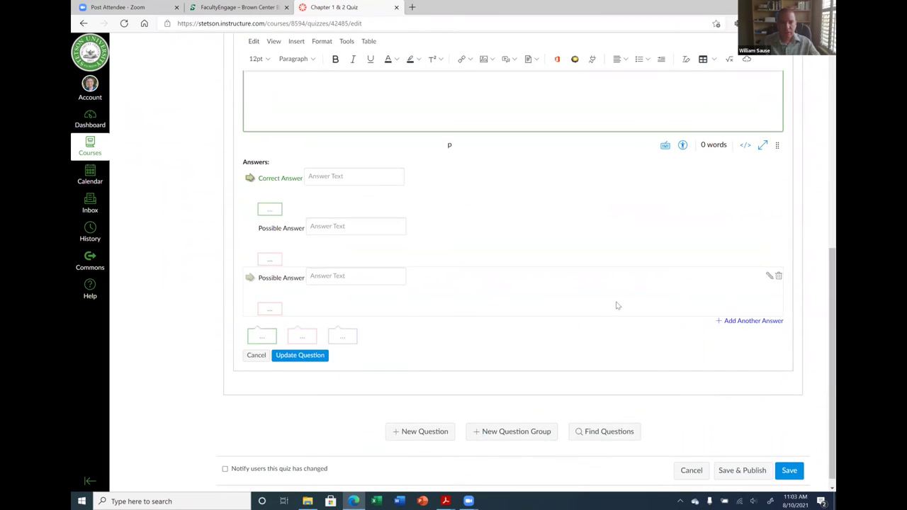
pyautogui.click(255, 355)
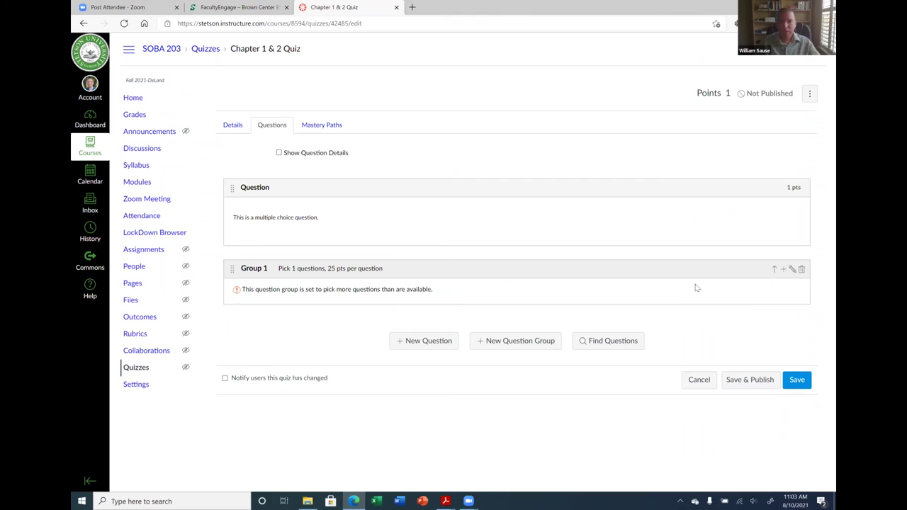
# Delete the empty question group Group 1 from the quiz.
pyautogui.click(802, 269)
pyautogui.click(500, 73)
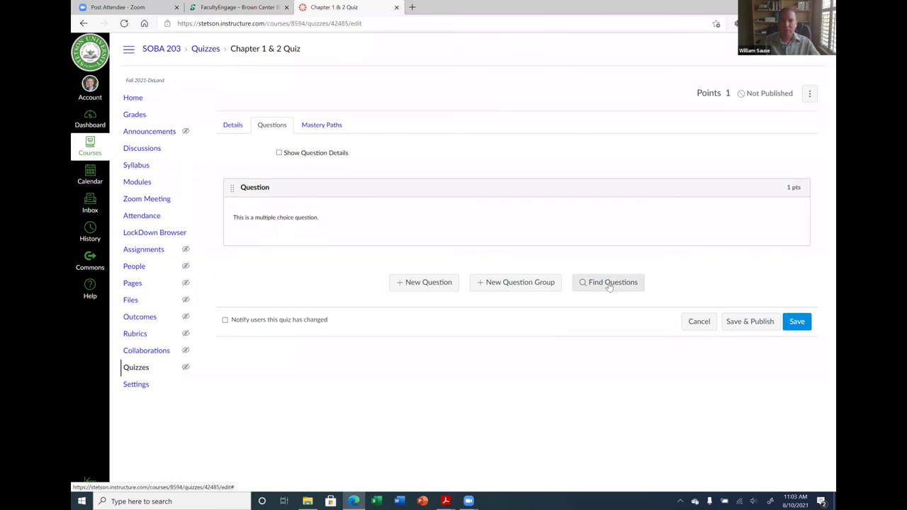
# Find existing questions for the quiz and select all three questions in the CH2Q1 bank.
pyautogui.click(609, 284)
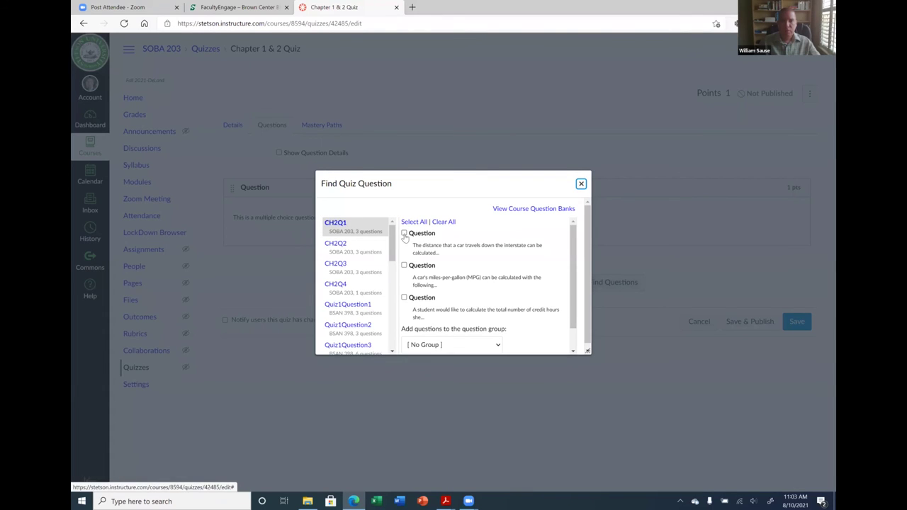
pyautogui.click(404, 234)
pyautogui.click(404, 266)
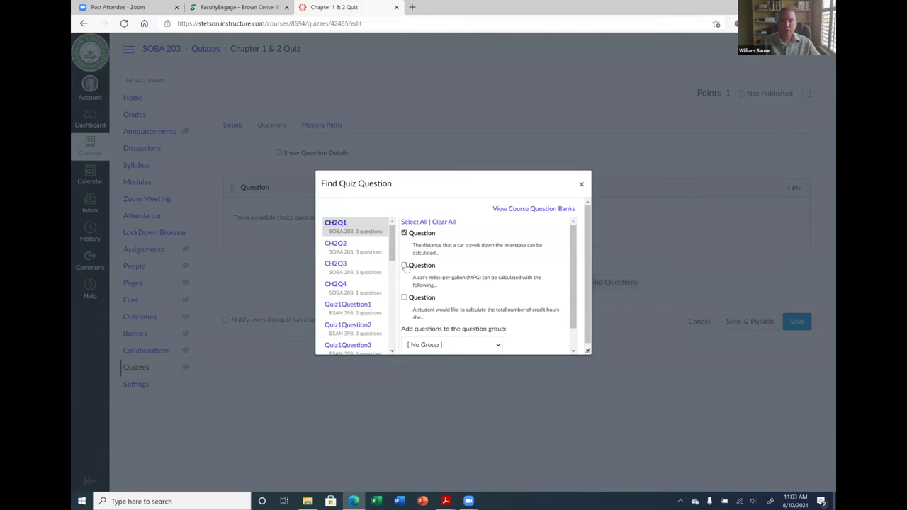
pyautogui.click(404, 298)
pyautogui.scroll(-1, 453, 297)
# Create a question group named "Group 1" for the selected questions, picking 1 question at 25 points per question.
pyautogui.click(470, 320)
pyautogui.click(450, 337)
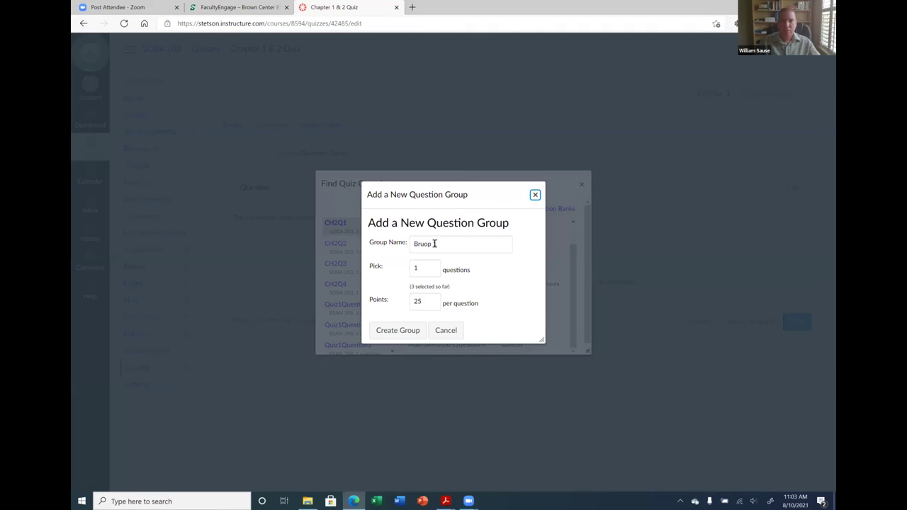
pyautogui.click(424, 244)
pyautogui.tripleClick(424, 243)
pyautogui.write('Grou')
pyautogui.press('BackSpace')
pyautogui.press('BackSpace')
pyautogui.write('oup 1')
pyautogui.click(435, 272)
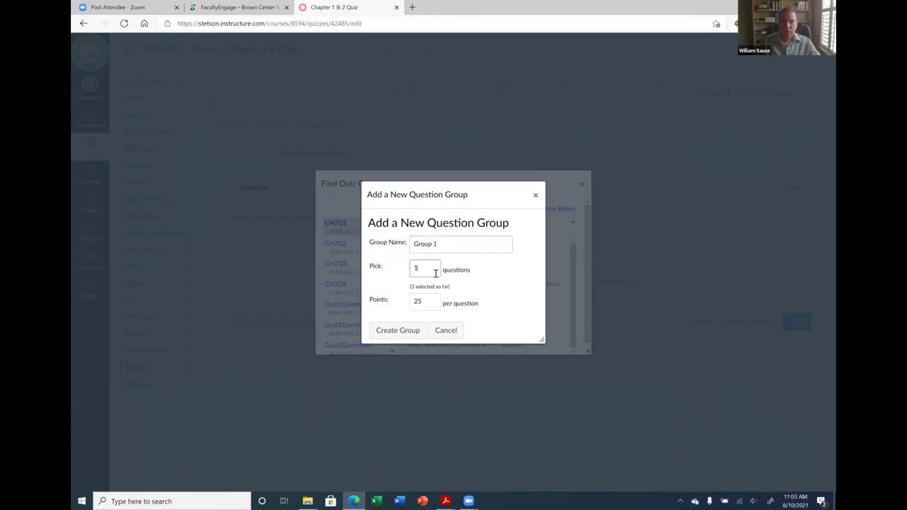
pyautogui.click(405, 331)
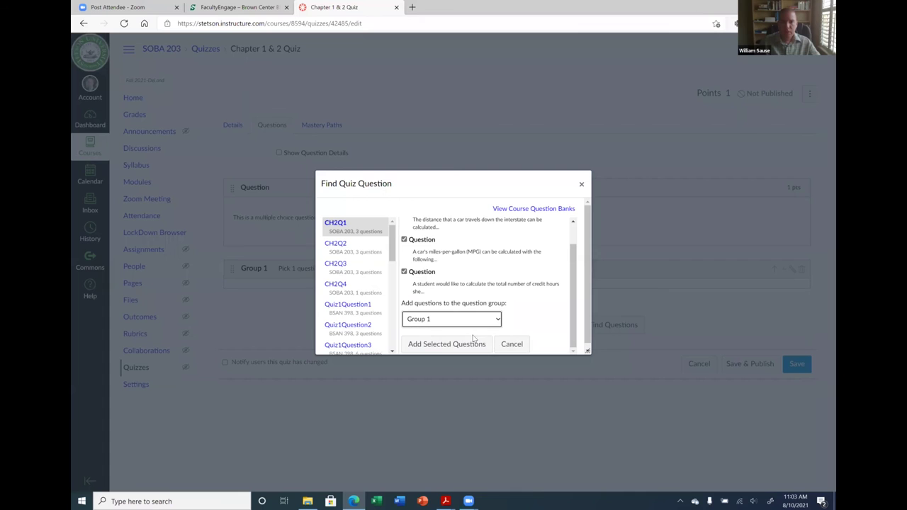
# Add the selected CH2Q1 questions to Group 1 and look over the group in the quiz.
pyautogui.click(441, 346)
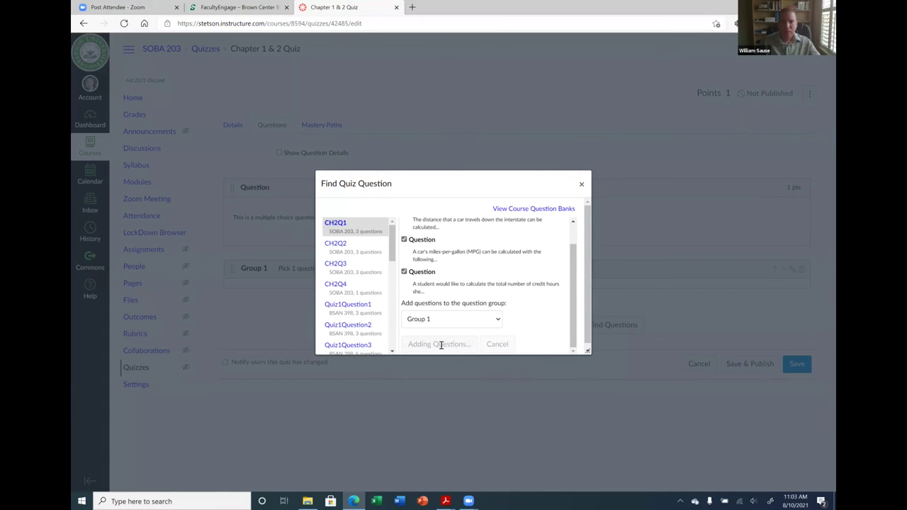
pyautogui.scroll(-4, 383, 270)
pyautogui.scroll(10, 383, 269)
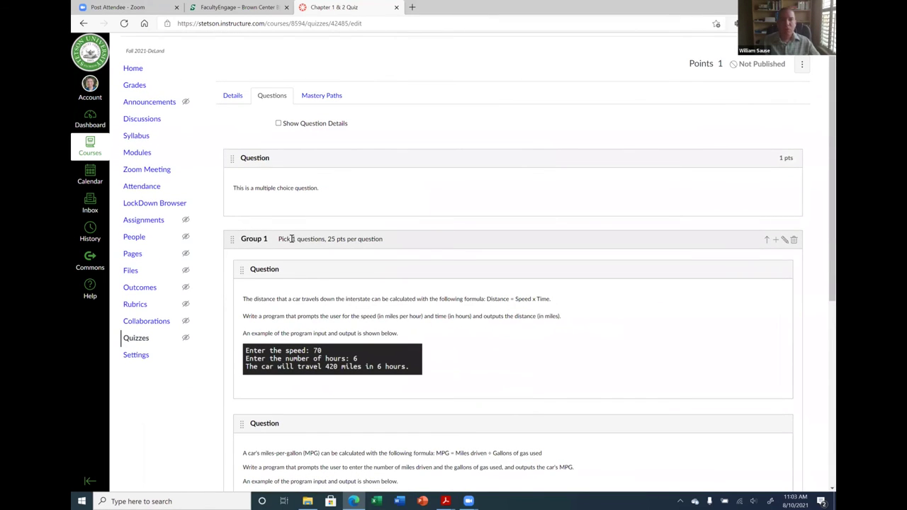
# Review the multiple choice question and the three Group 1 questions, and save the quiz.
pyautogui.scroll(-3, 404, 260)
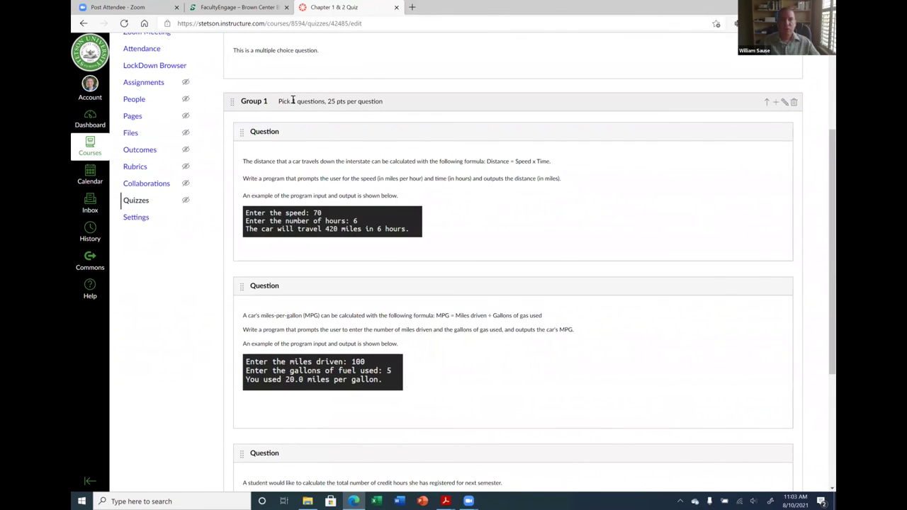
pyautogui.scroll(-4, 395, 181)
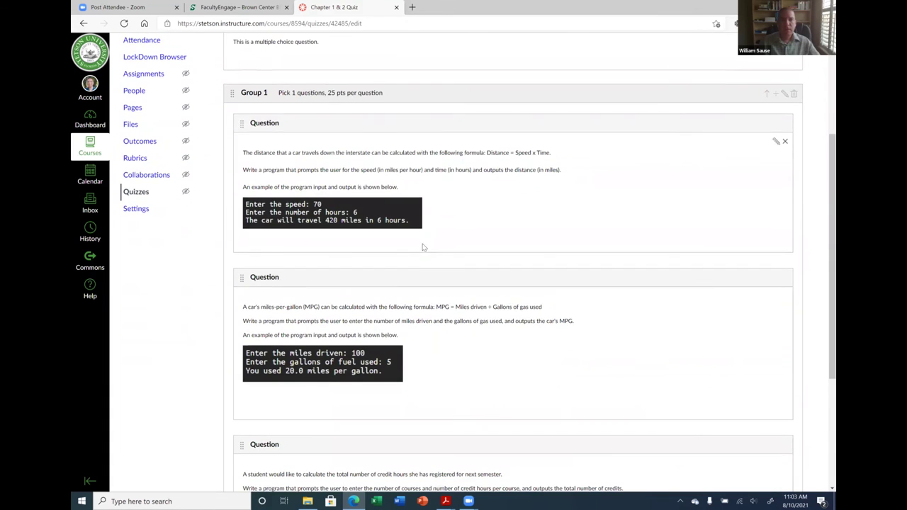
pyautogui.scroll(7, 420, 230)
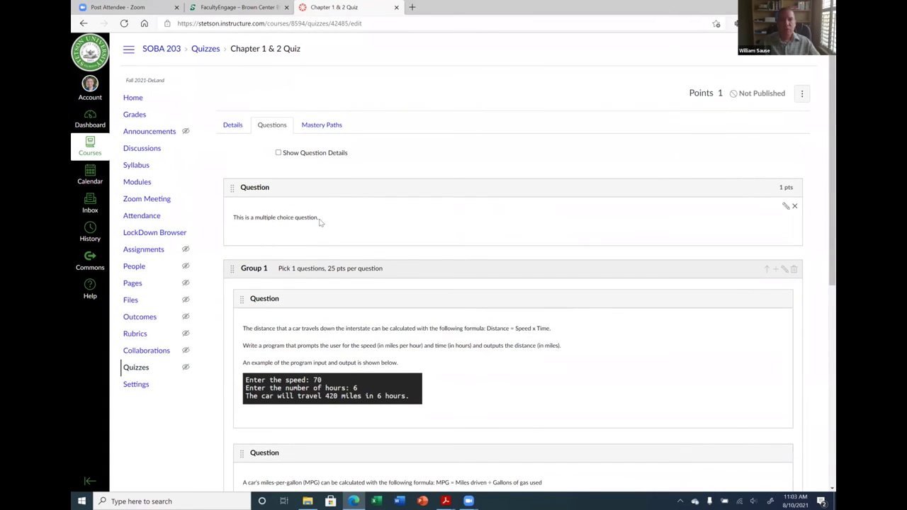
pyautogui.scroll(-5, 319, 222)
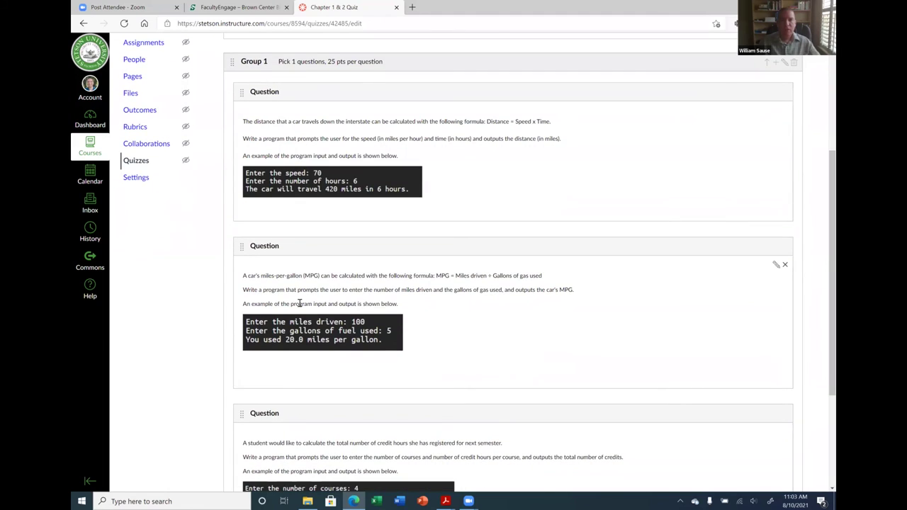
pyautogui.scroll(-4, 301, 304)
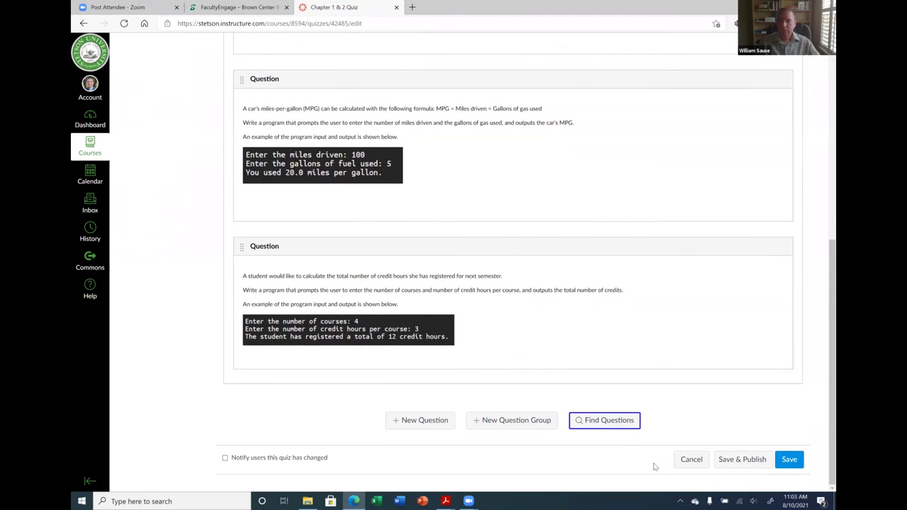
pyautogui.click(789, 460)
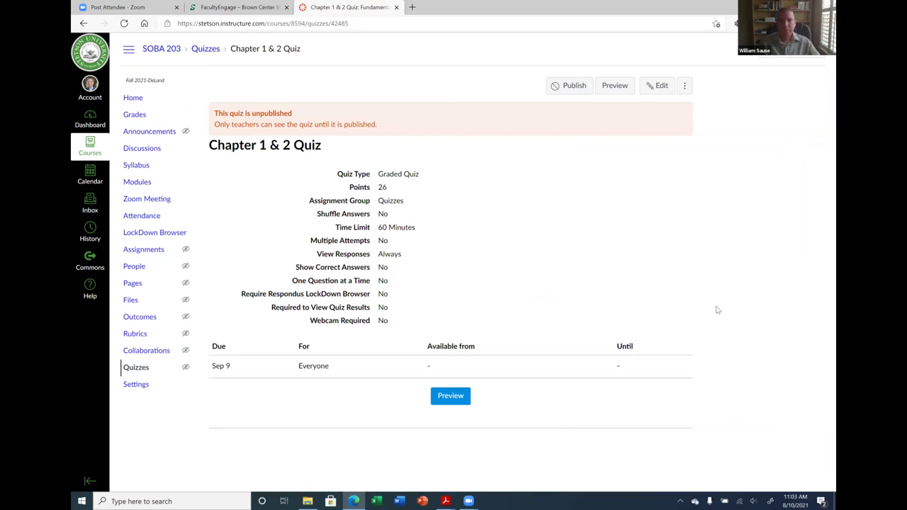
# Preview the quiz, choosing Answer 1 for Question 1 and leaving the Question 2 response empty.
pyautogui.click(615, 86)
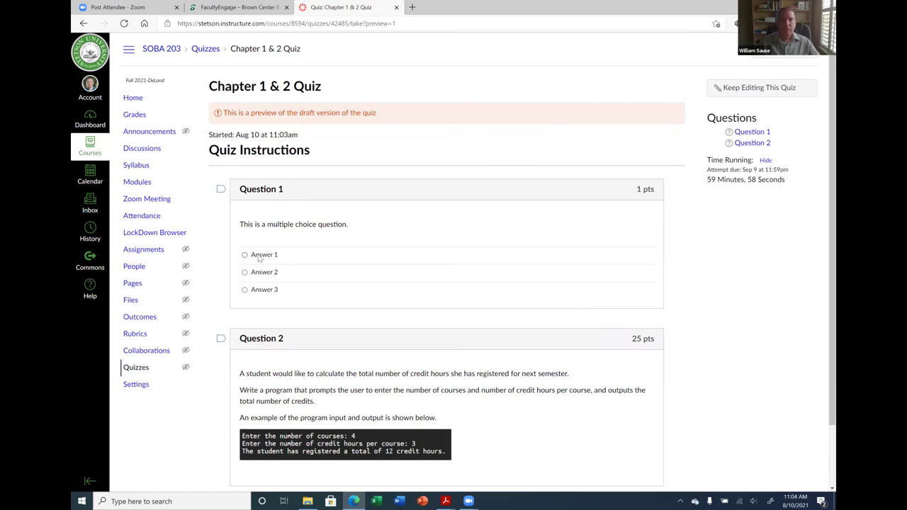
pyautogui.scroll(-2, 278, 213)
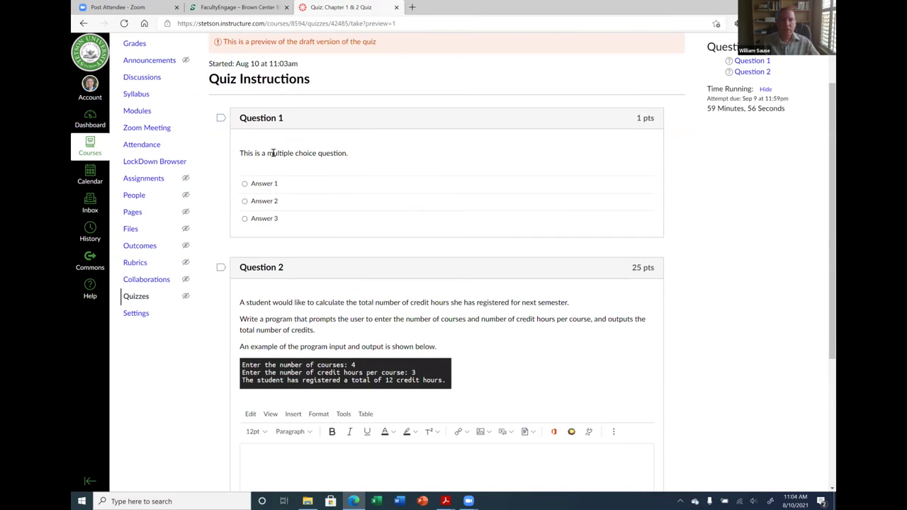
pyautogui.click(262, 185)
pyautogui.scroll(-3, 326, 213)
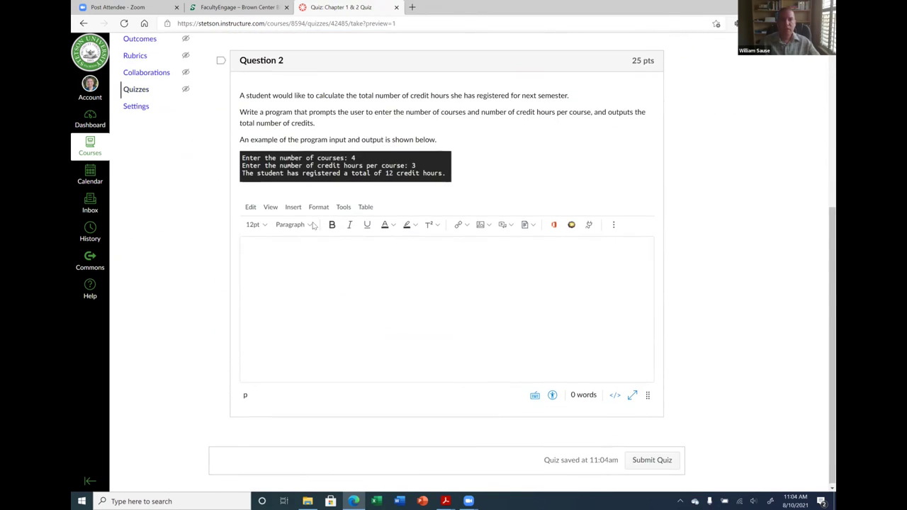
pyautogui.click(310, 269)
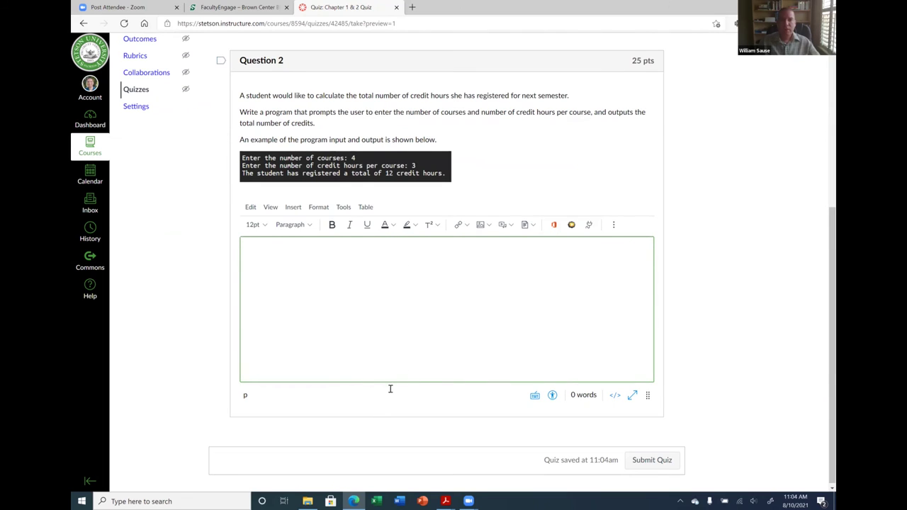
pyautogui.scroll(-1, 567, 425)
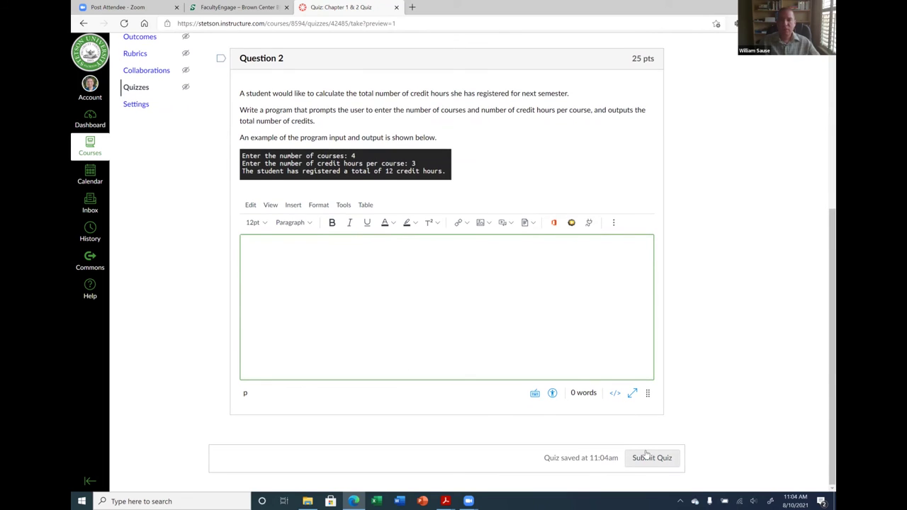
# Submit the quiz preview despite the unanswered question and review the score and marked questions.
pyautogui.click(646, 455)
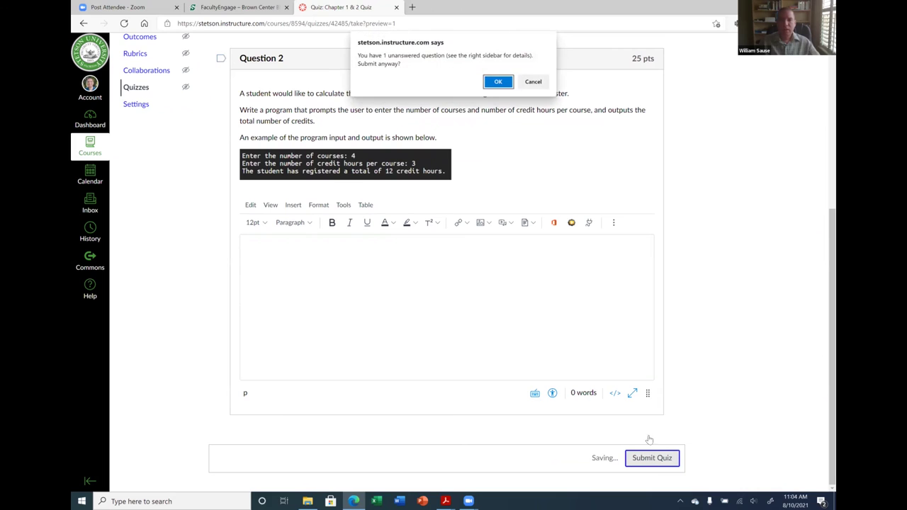
pyautogui.click(489, 84)
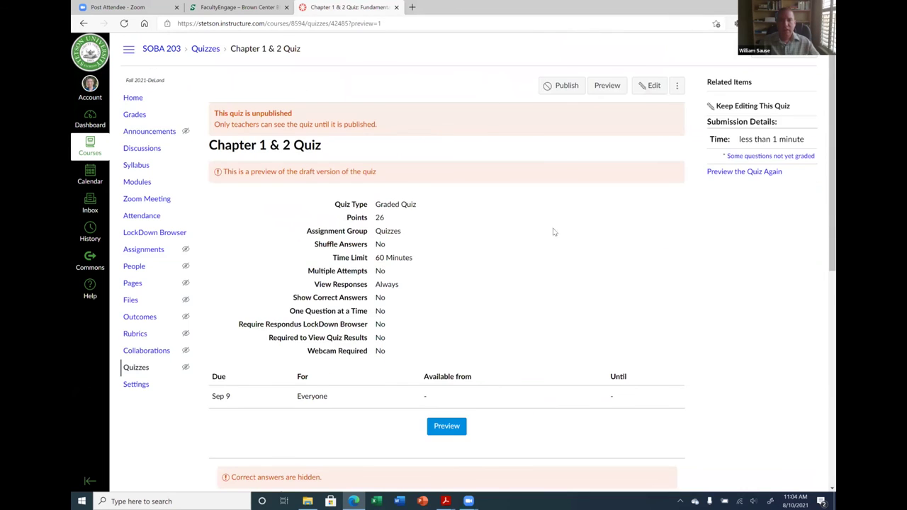
pyautogui.scroll(-6, 539, 284)
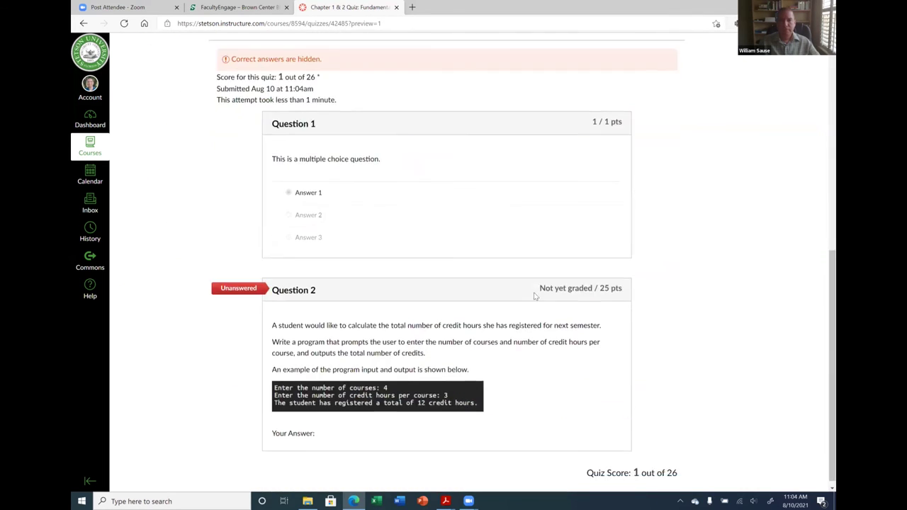
pyautogui.scroll(6, 535, 296)
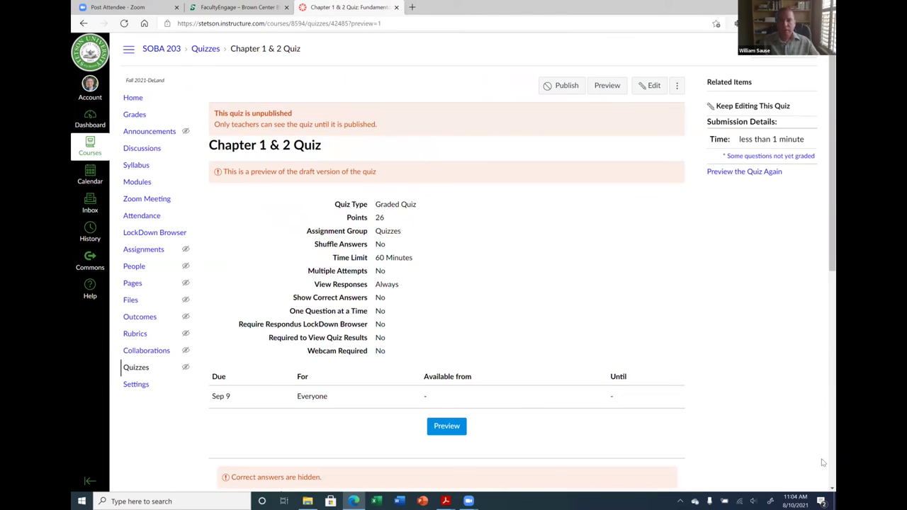
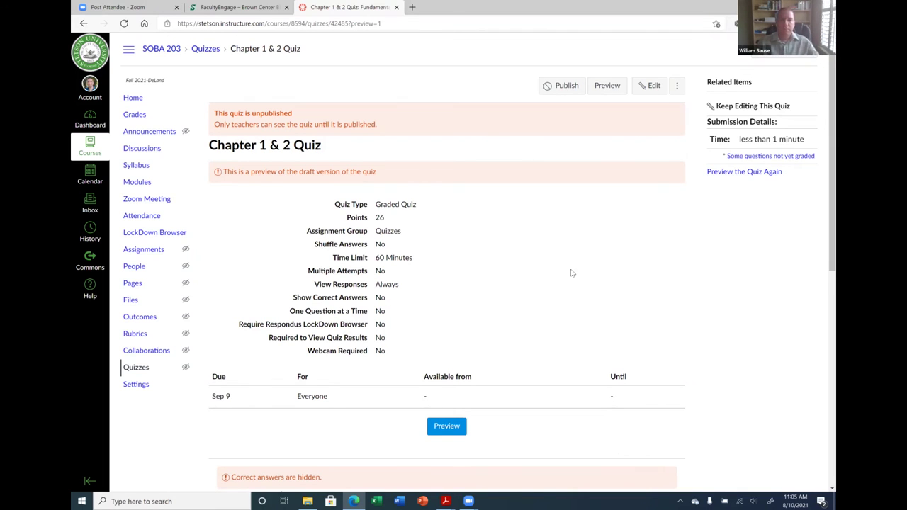
pyautogui.scroll(-7, 572, 273)
pyautogui.scroll(4, 567, 274)
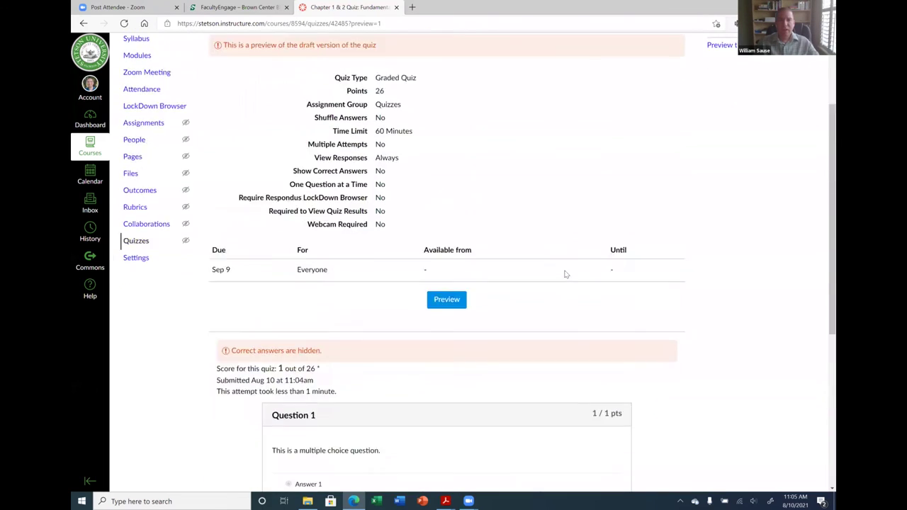
pyautogui.scroll(2, 565, 274)
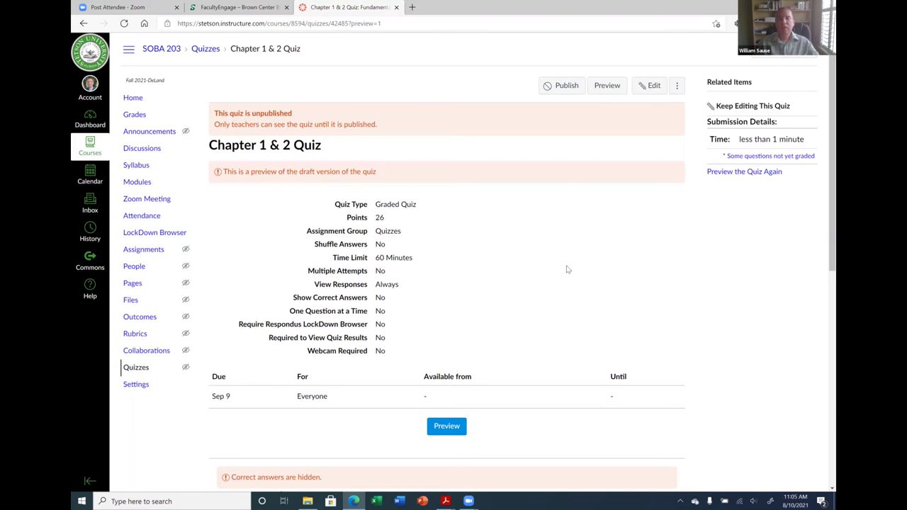
pyautogui.scroll(-6, 621, 284)
pyautogui.scroll(5, 620, 284)
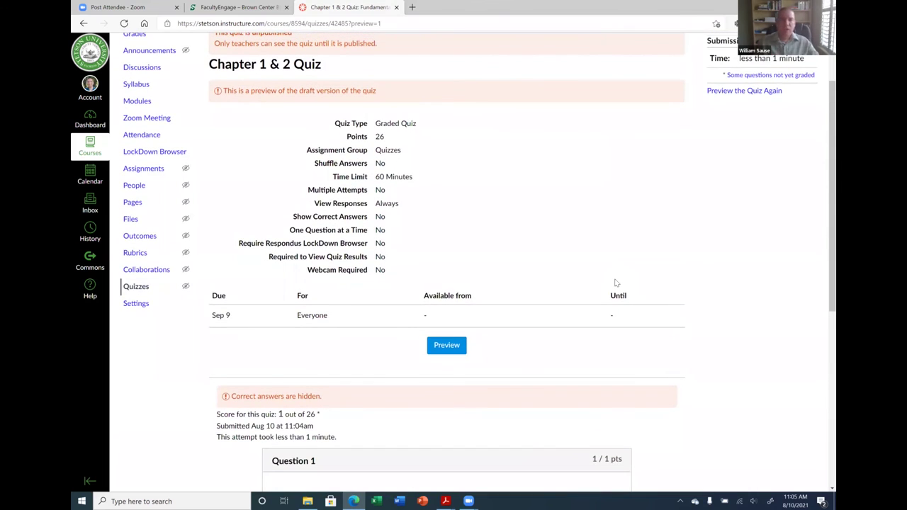
pyautogui.scroll(2, 615, 283)
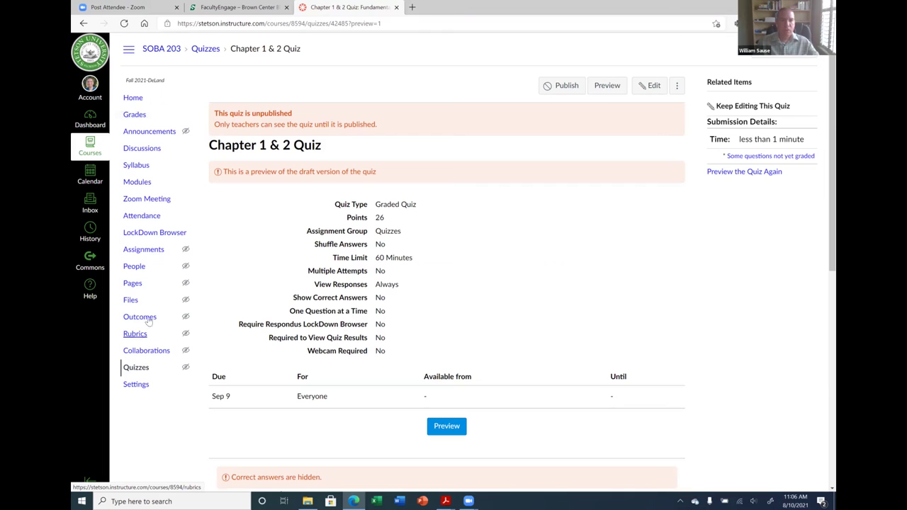
# Look over the course assignments and add the existing Chapter 1 & 2 Quiz to the Week 2 module with Indent 1 Level.
pyautogui.click(146, 255)
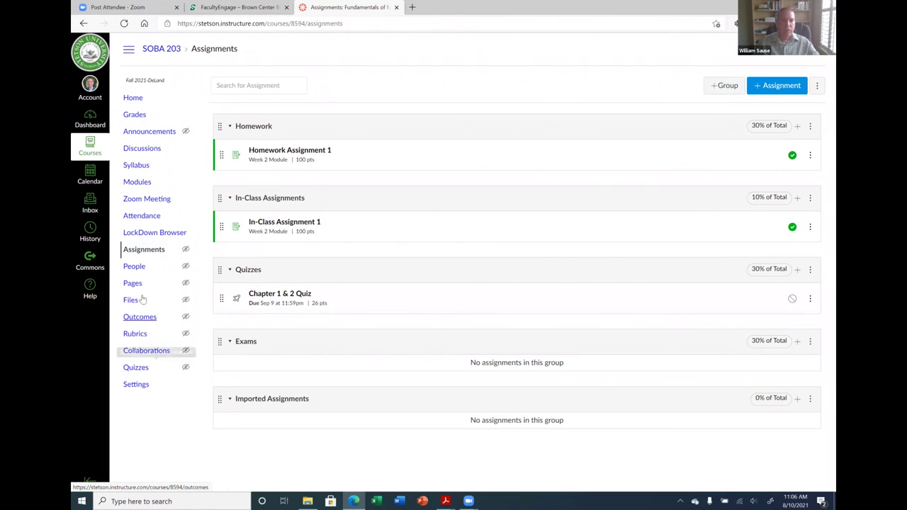
pyautogui.click(147, 183)
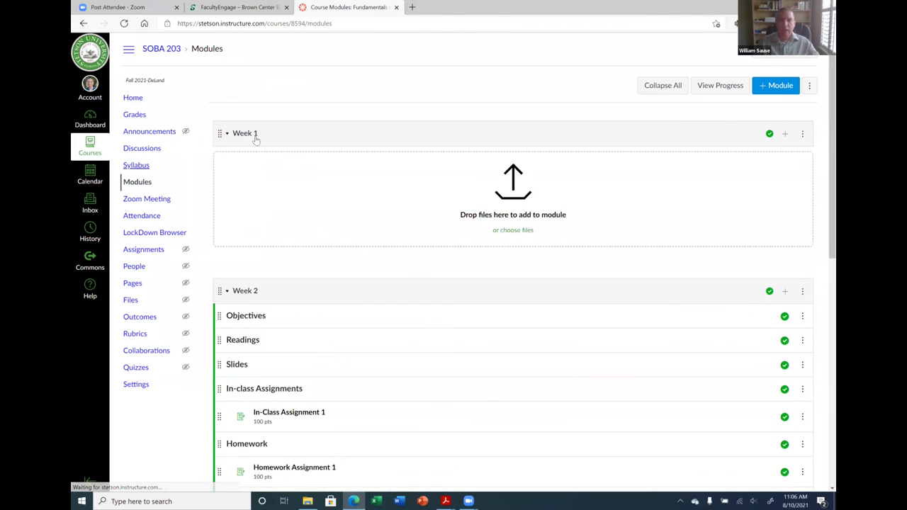
pyautogui.scroll(-1, 417, 289)
pyautogui.scroll(-2, 418, 289)
pyautogui.scroll(1, 639, 222)
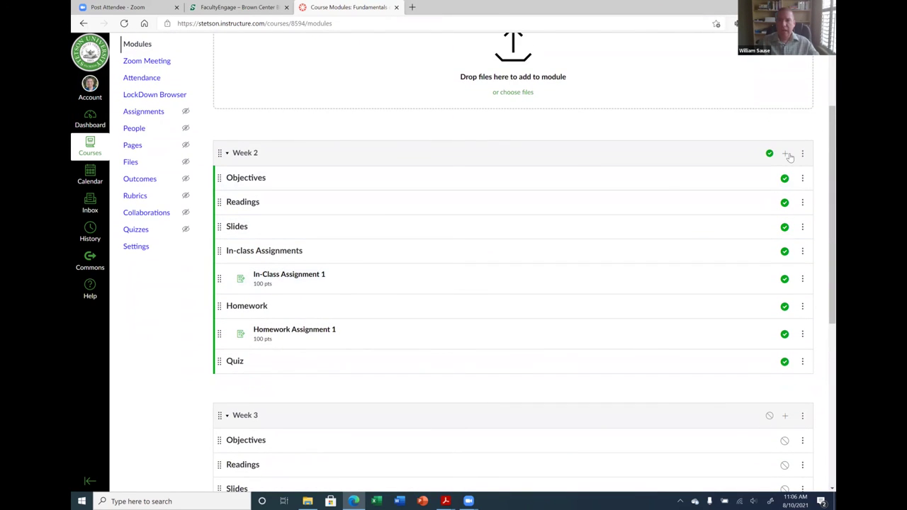
pyautogui.click(785, 154)
pyautogui.click(345, 189)
pyautogui.click(315, 220)
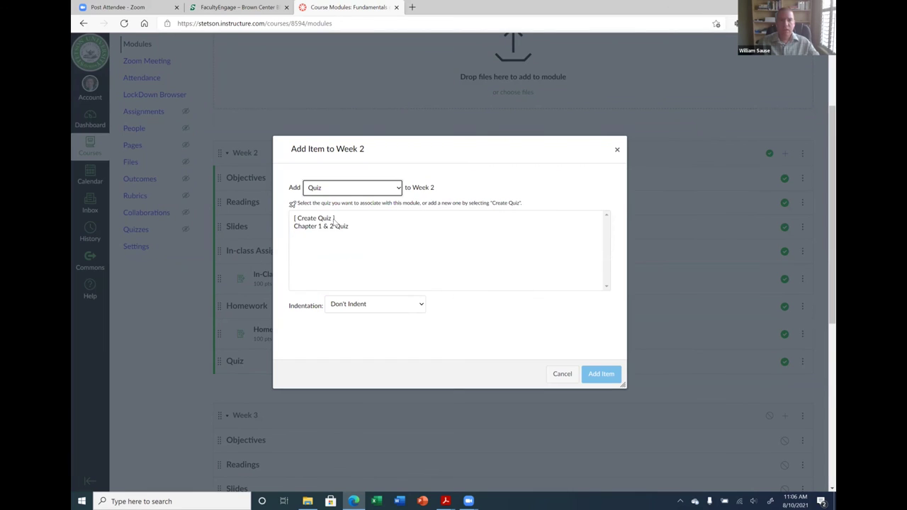
pyautogui.click(308, 227)
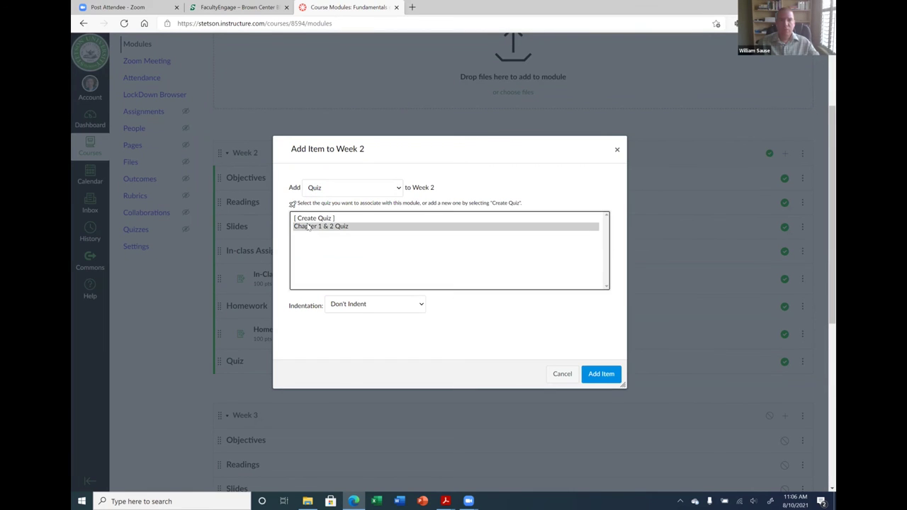
pyautogui.click(359, 307)
pyautogui.click(356, 337)
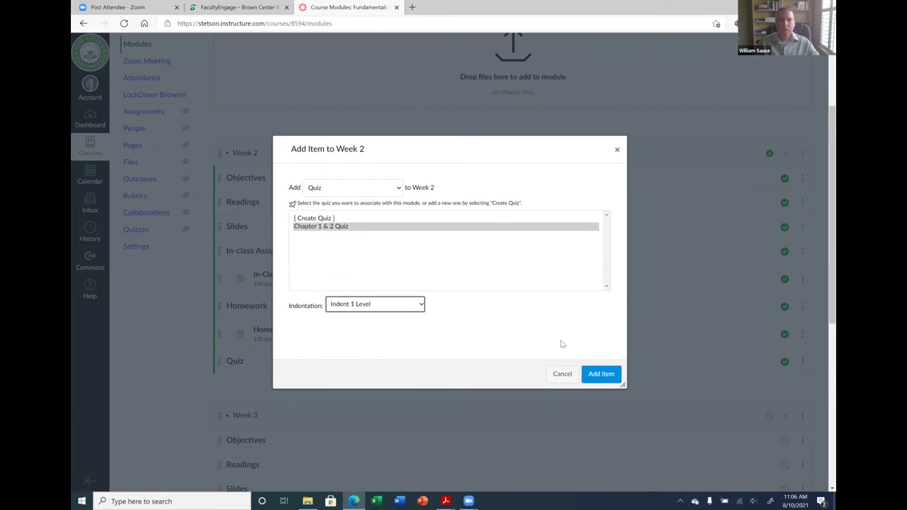
pyautogui.click(600, 374)
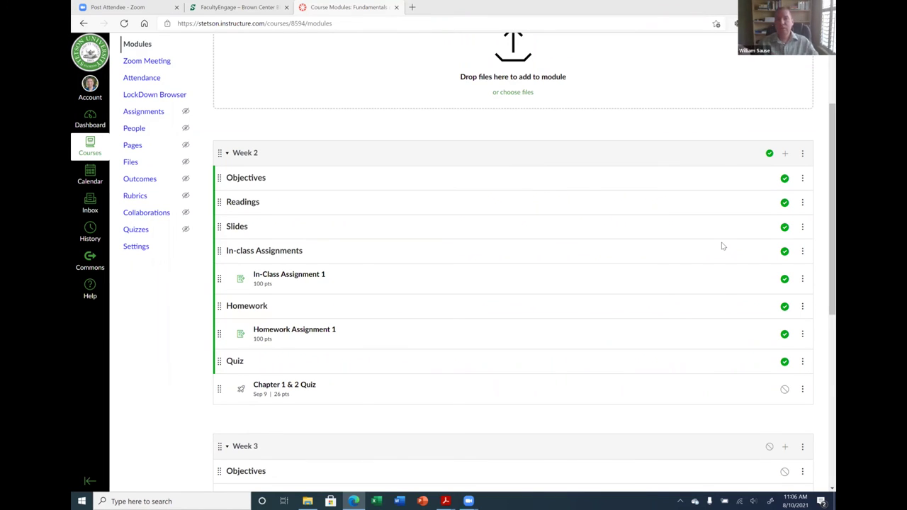
# Open the course's quiz list and examine the quiz engine choices for a new quiz, selecting Classic Quizzes without submitting.
pyautogui.click(127, 230)
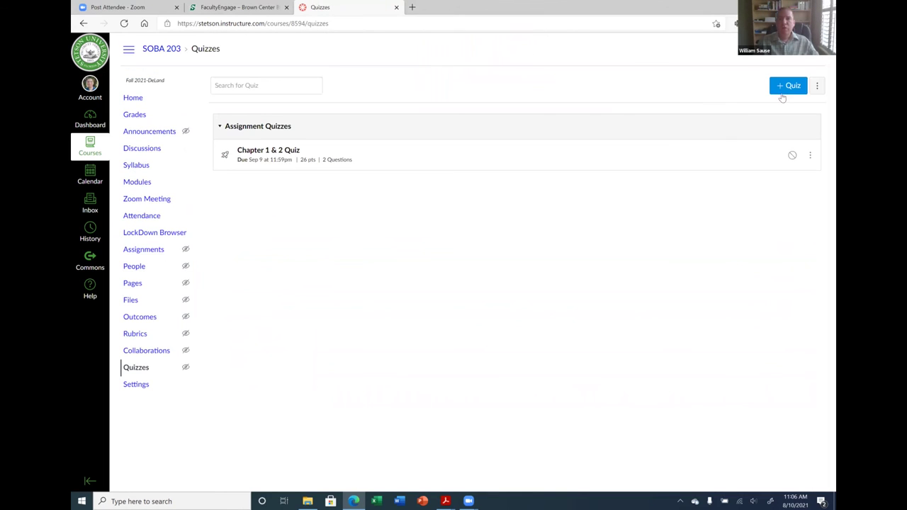
pyautogui.click(788, 87)
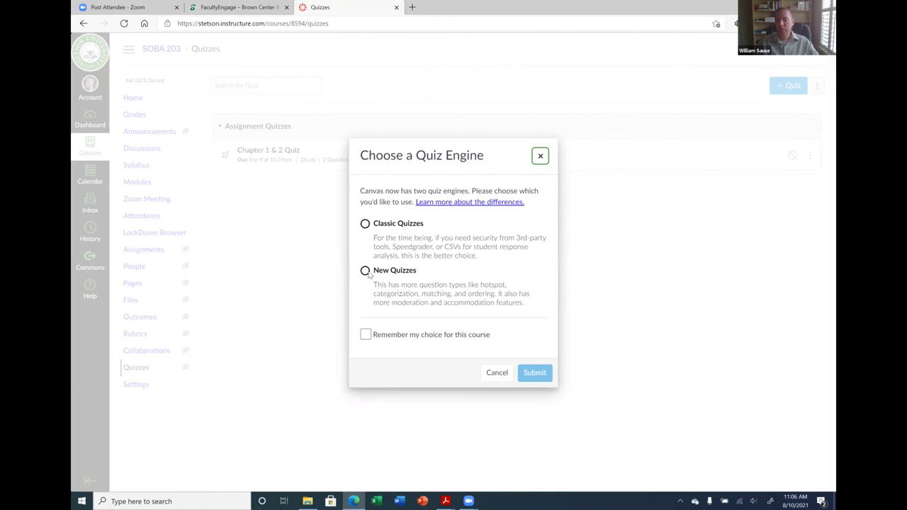
pyautogui.click(365, 224)
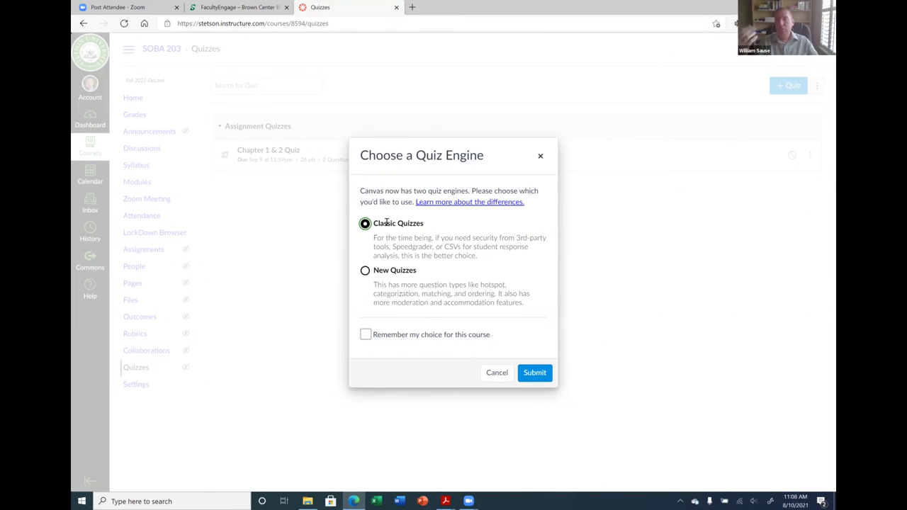
pyautogui.click(538, 156)
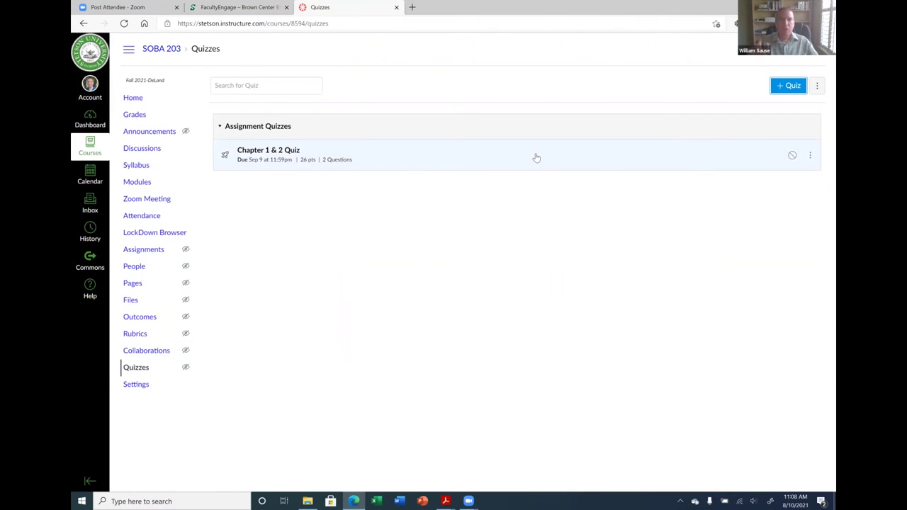
# Open the Chapter 1 & 2 Quiz from the quiz list and publish it.
pyautogui.click(269, 151)
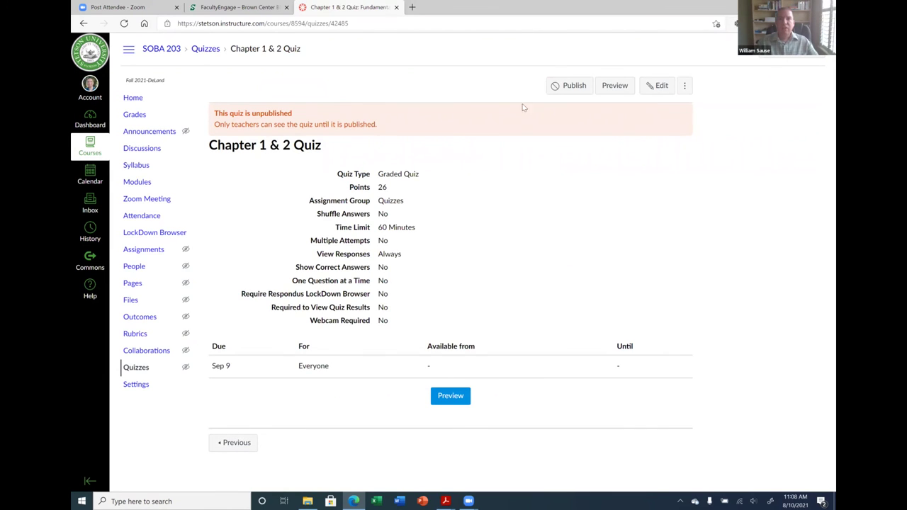
pyautogui.click(568, 88)
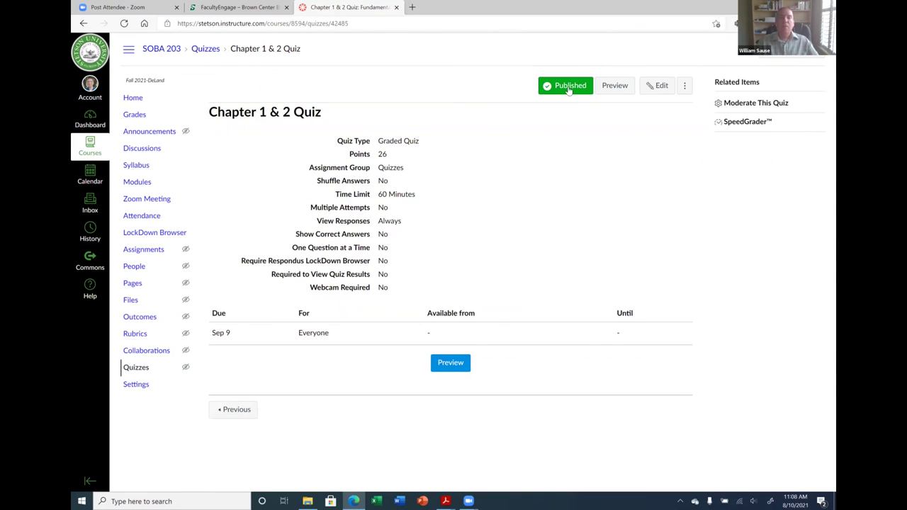
# Try giving the first listed student 60 extra minutes on every attempt in the quiz's moderation page, cancel it and return to the quiz.
pyautogui.click(763, 105)
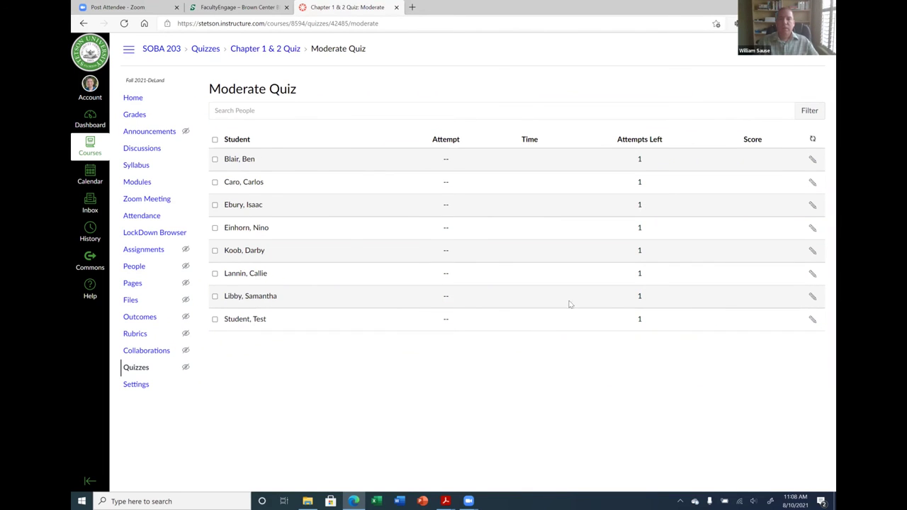
pyautogui.click(812, 162)
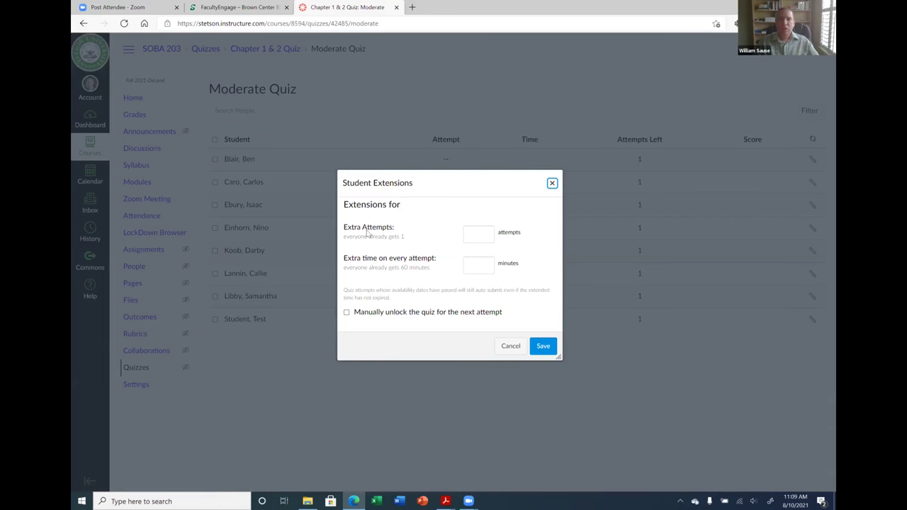
pyautogui.click(481, 233)
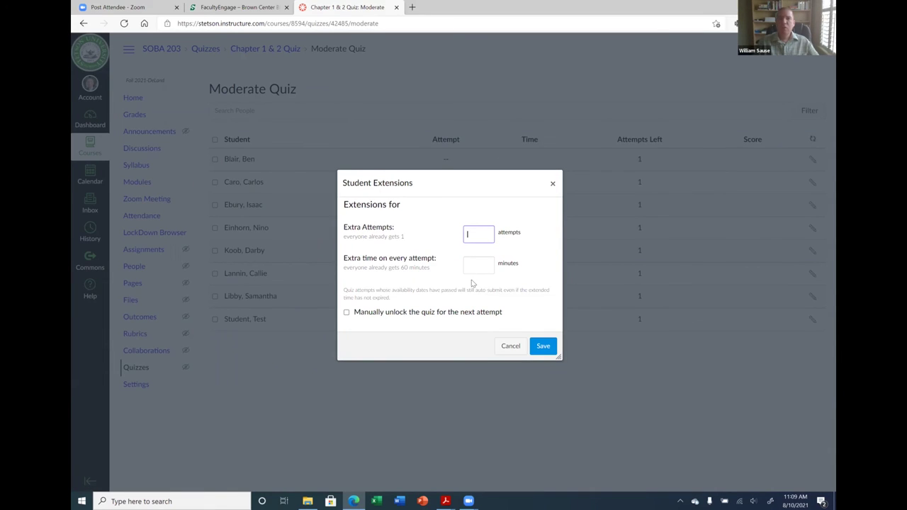
pyautogui.click(480, 265)
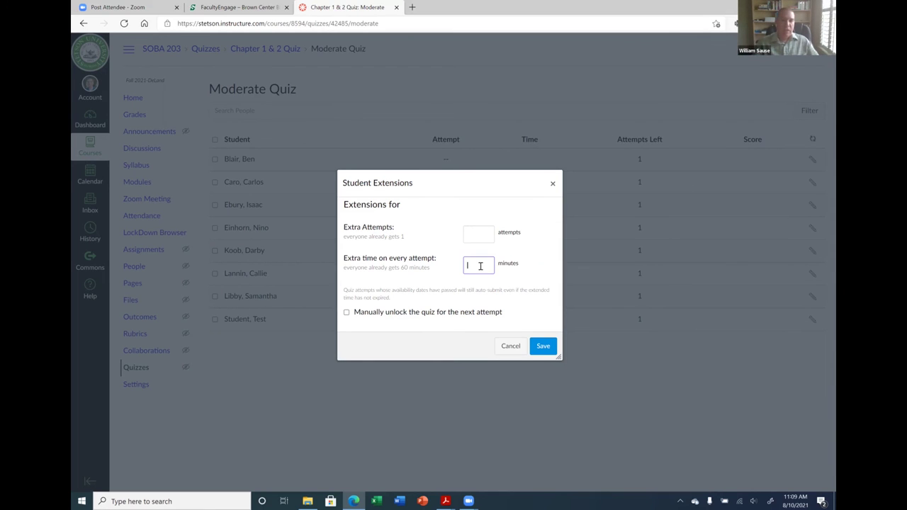
pyautogui.moveTo(402, 270); pyautogui.dragTo(433, 269)
pyautogui.click(482, 266)
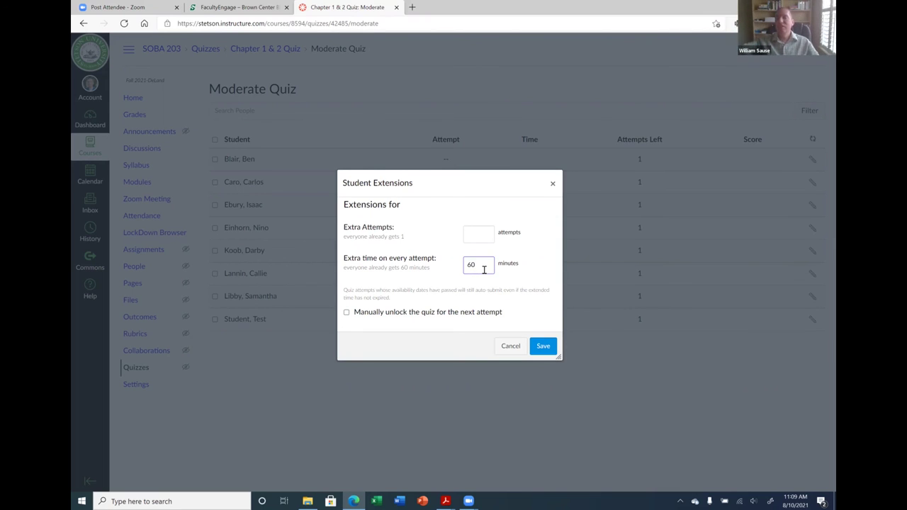
pyautogui.click(484, 269)
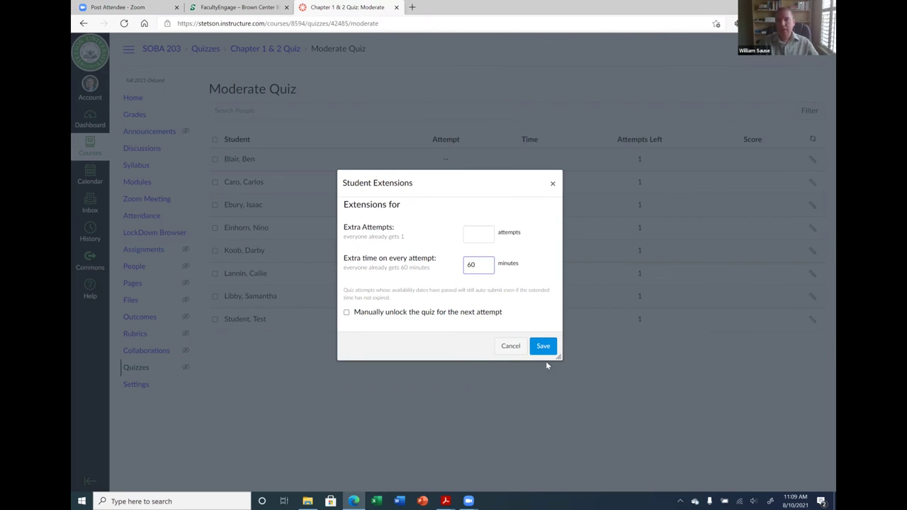
pyautogui.click(509, 347)
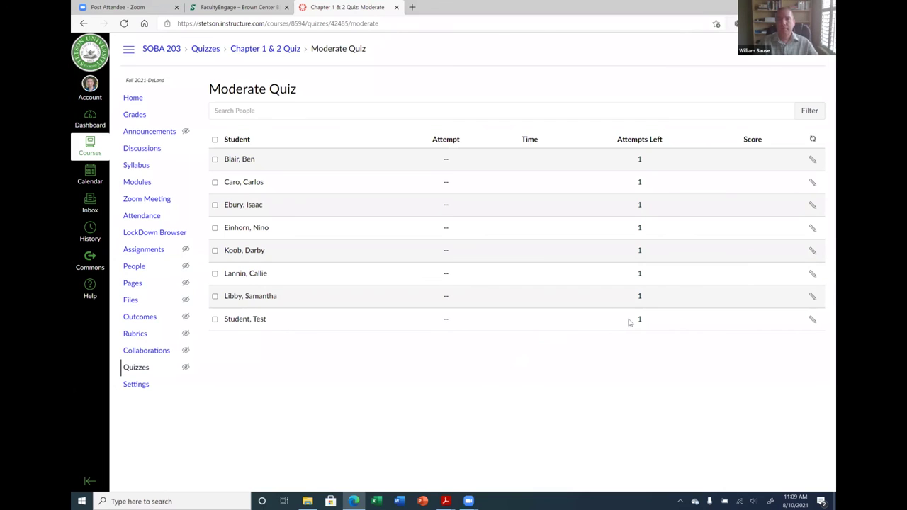
pyautogui.click(277, 48)
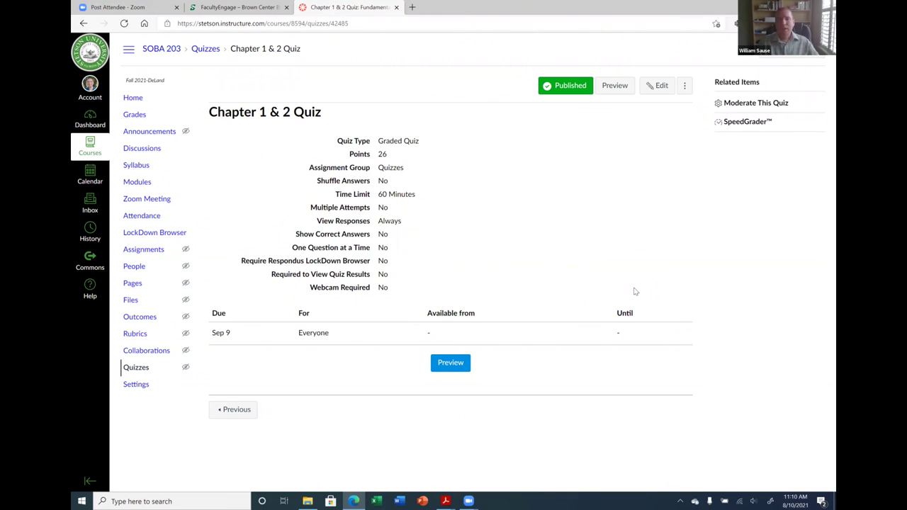
# View the course's Zoom meetings page and examine the Course Details in the course settings, including the name, dates and visibility options.
pyautogui.click(134, 201)
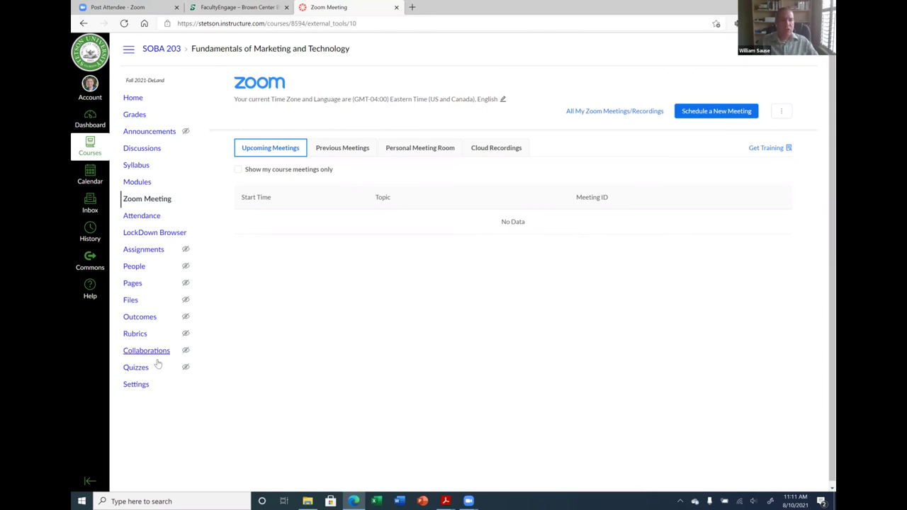
pyautogui.click(136, 384)
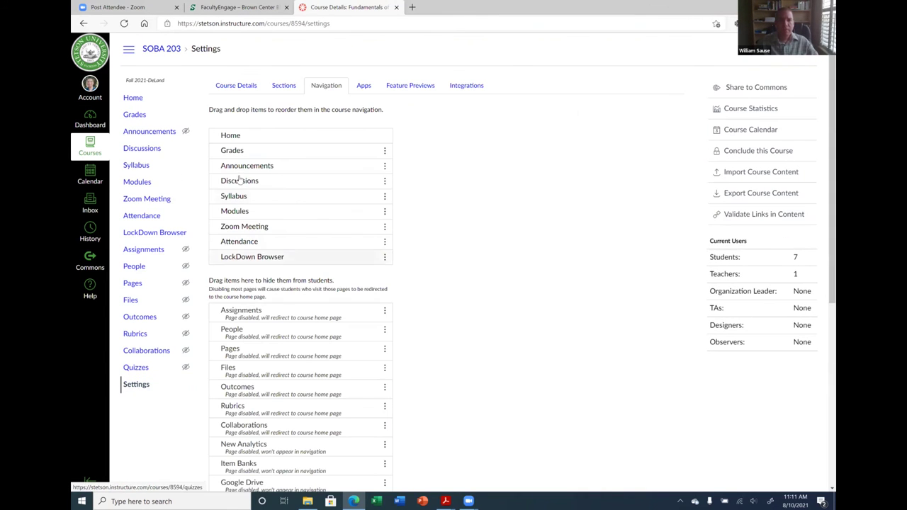
pyautogui.click(243, 85)
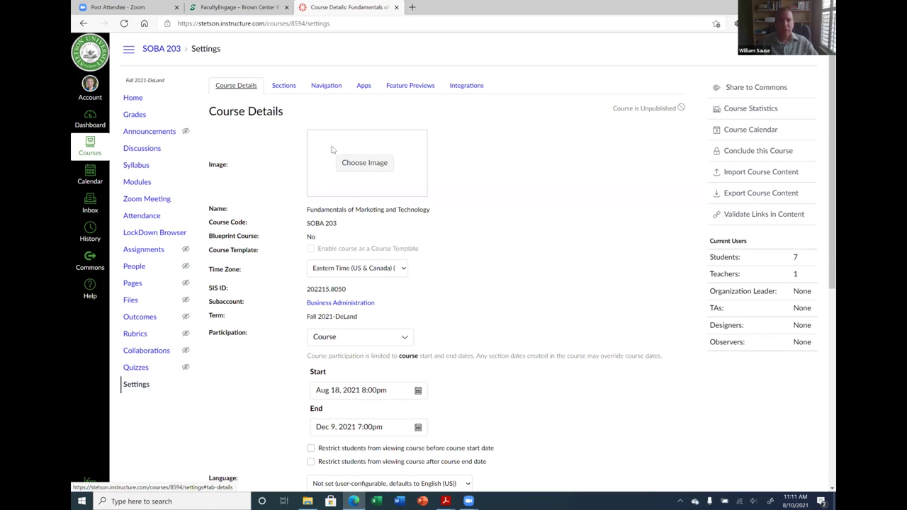
pyautogui.moveTo(309, 210); pyautogui.dragTo(433, 212)
pyautogui.click(438, 215)
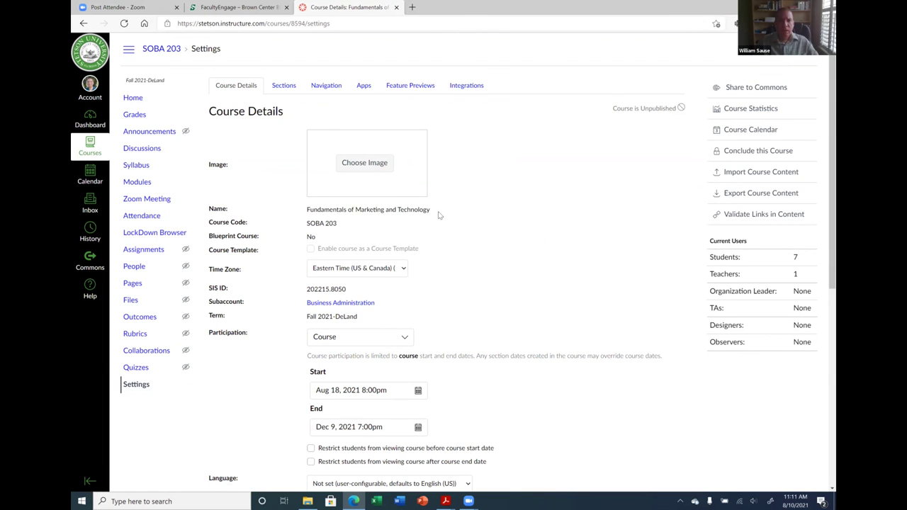
pyautogui.scroll(-4, 438, 215)
pyautogui.scroll(2, 399, 174)
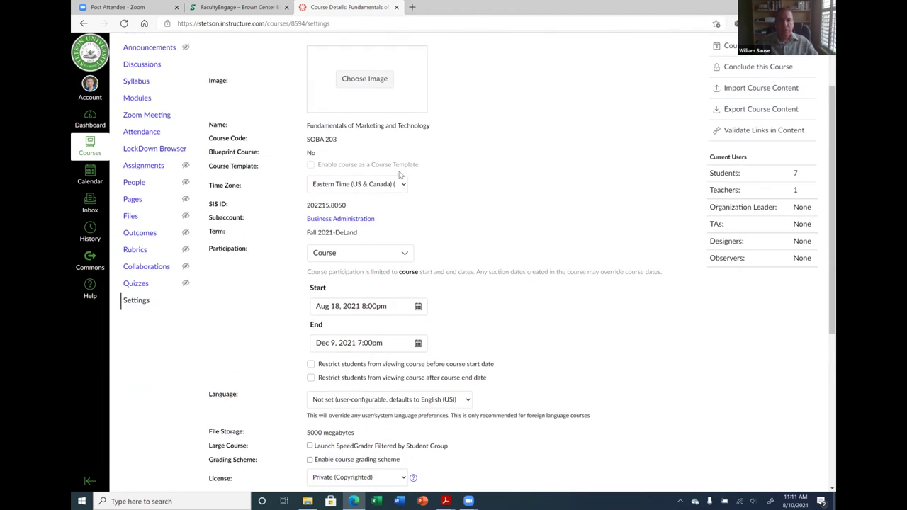
pyautogui.scroll(1, 399, 174)
pyautogui.moveTo(308, 140); pyautogui.dragTo(434, 145)
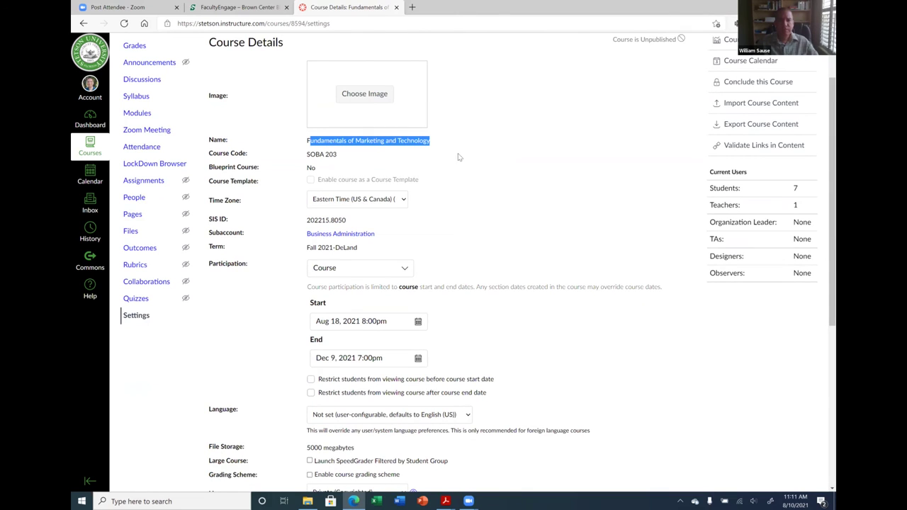
pyautogui.scroll(-1, 460, 163)
pyautogui.scroll(-4, 460, 163)
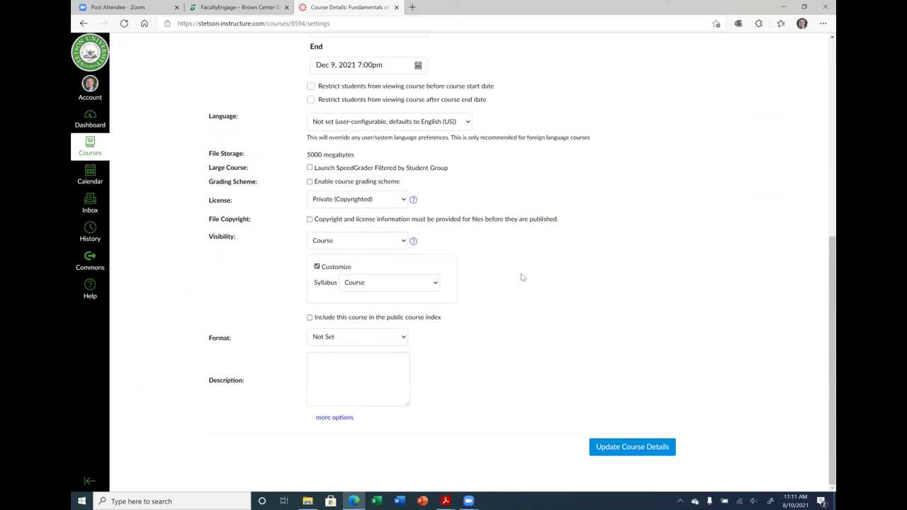
pyautogui.scroll(5, 521, 277)
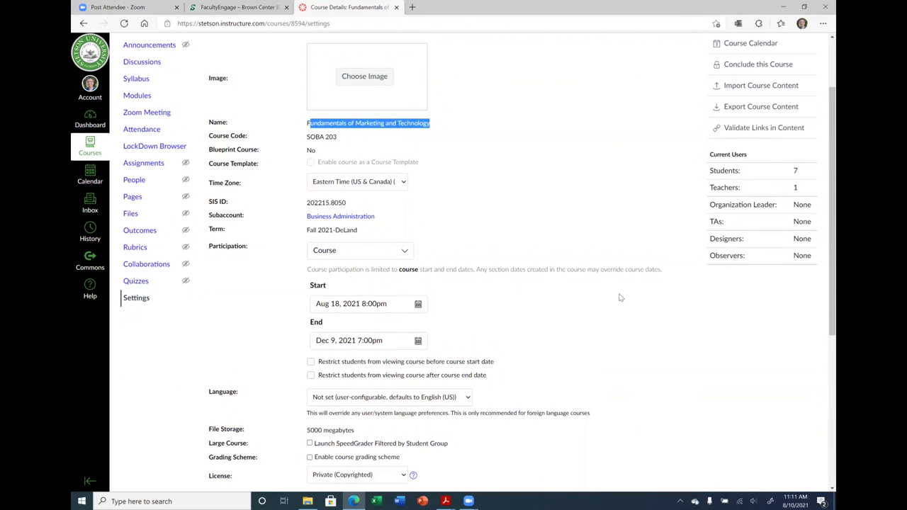
pyautogui.scroll(-2, 610, 277)
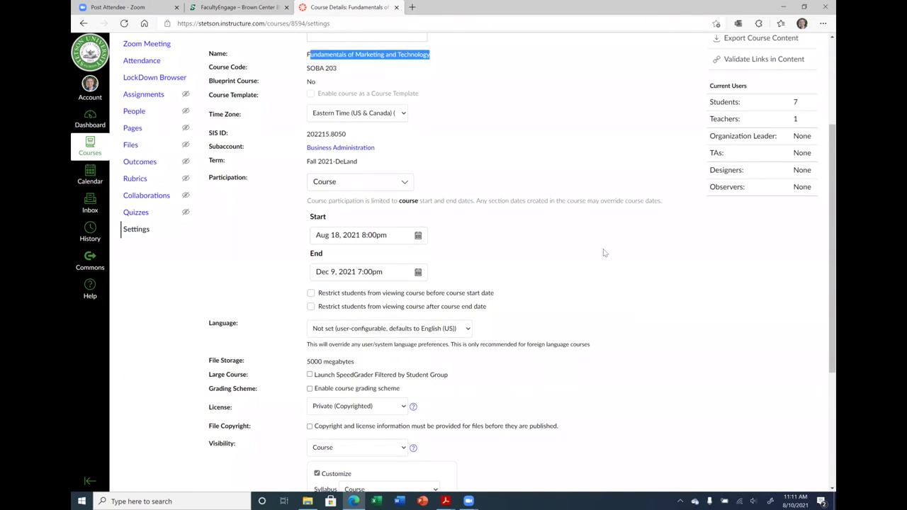
pyautogui.scroll(5, 560, 241)
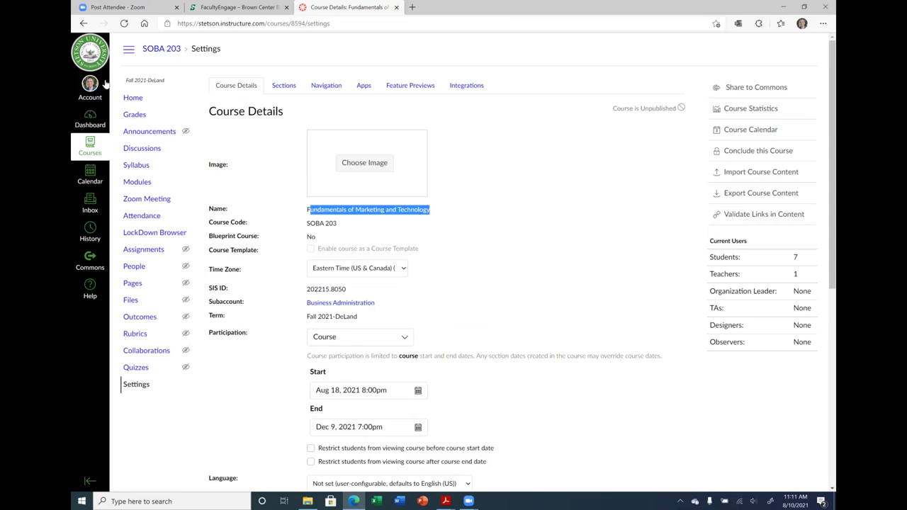
# Go to the Dashboard and inspect the nickname and color options of the FSEM 100 course card.
pyautogui.click(91, 115)
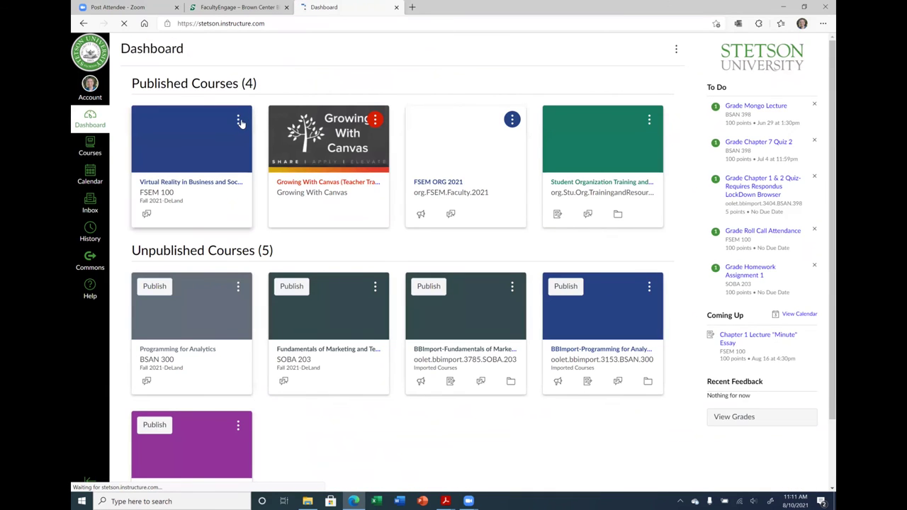
pyautogui.click(238, 120)
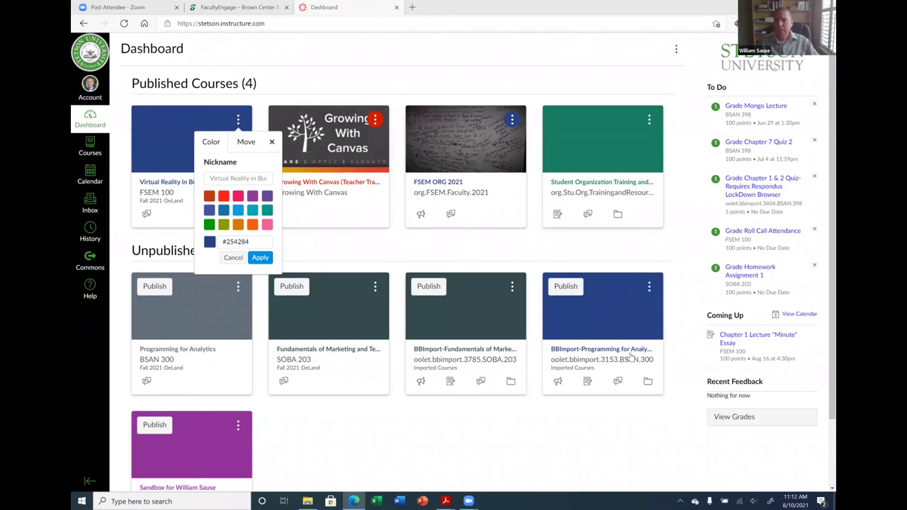
pyautogui.click(240, 122)
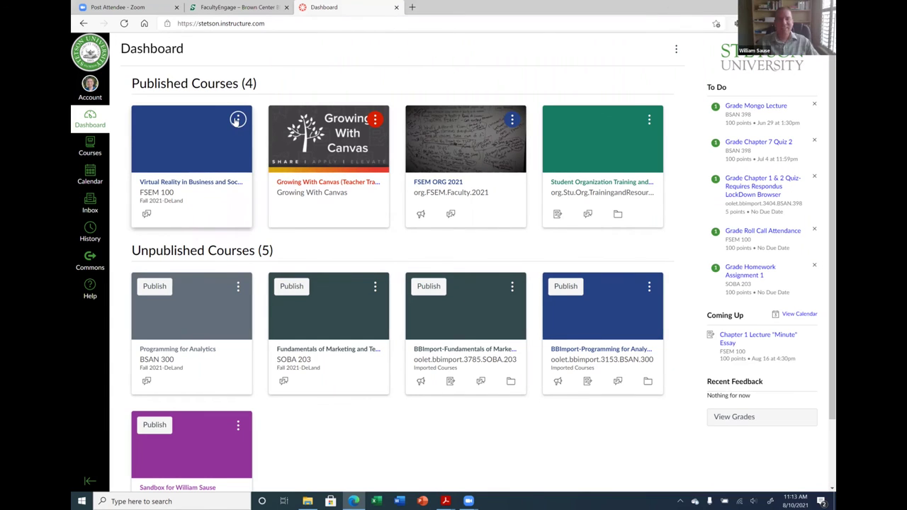
pyautogui.click(237, 120)
pyautogui.click(239, 122)
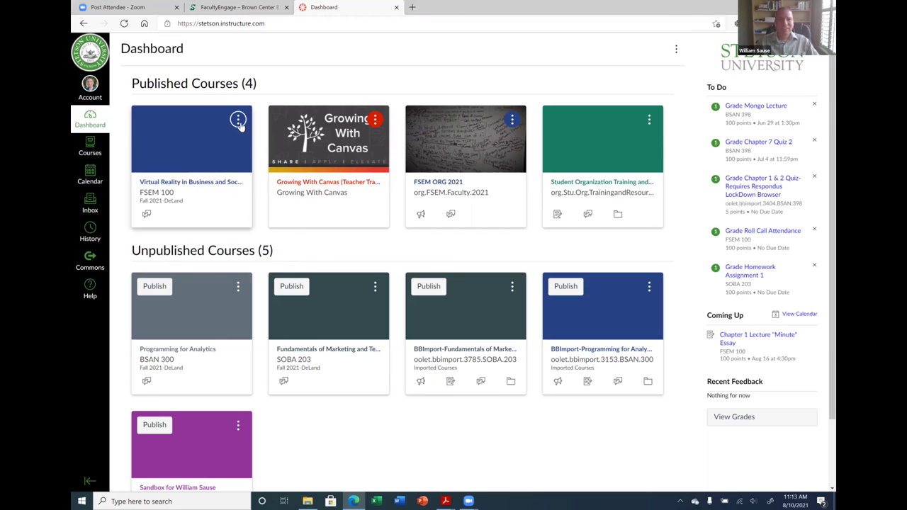
pyautogui.click(239, 122)
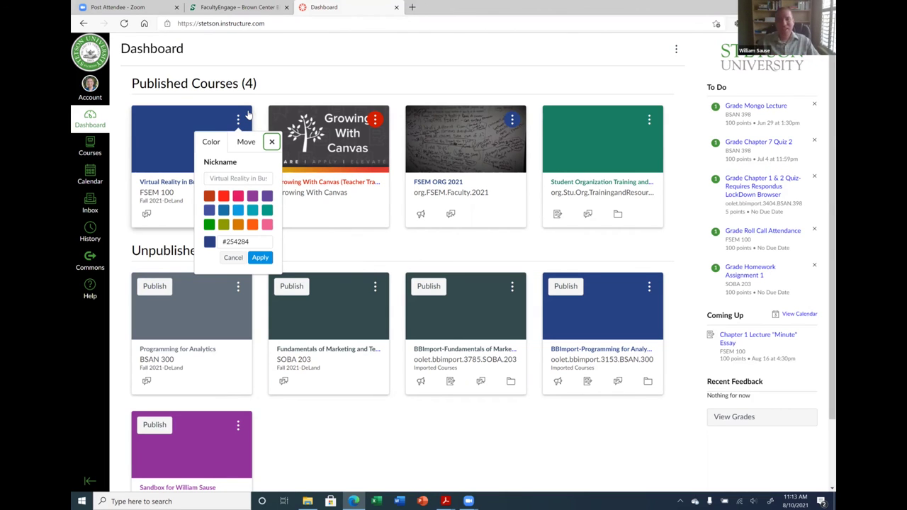
pyautogui.click(240, 121)
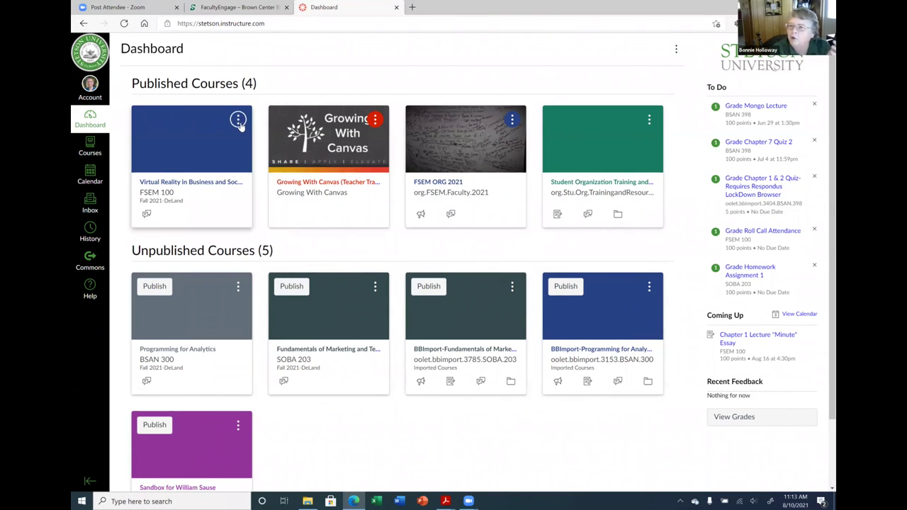
pyautogui.click(241, 124)
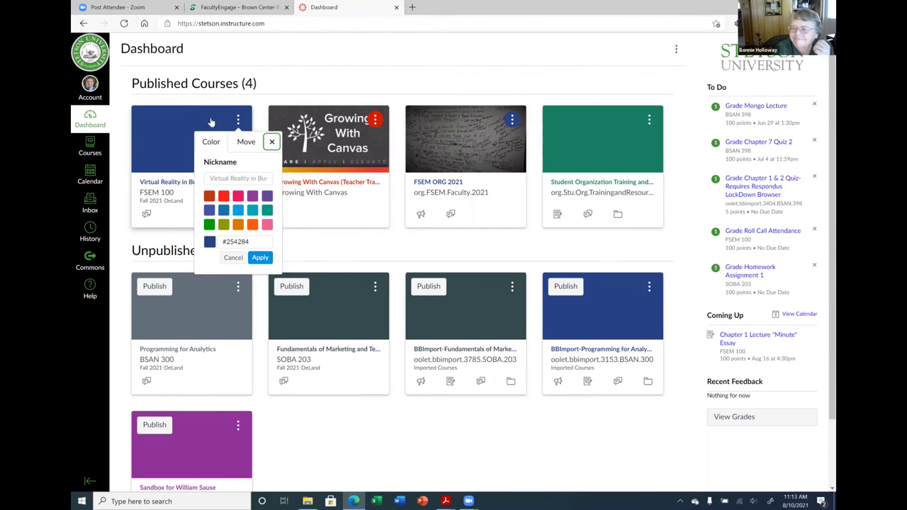
pyautogui.click(236, 121)
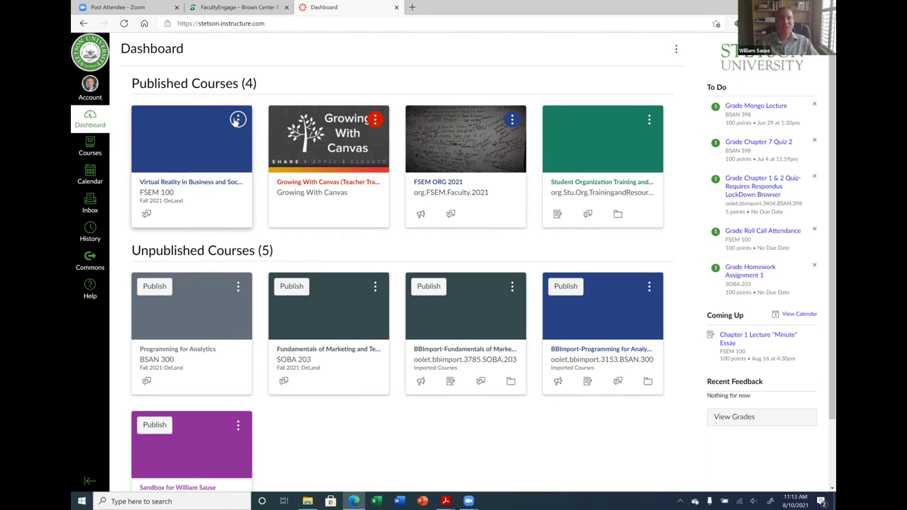
# Try entering the nickname "d" for the FSEM 100 course card, cancel it and close the card's options.
pyautogui.click(238, 120)
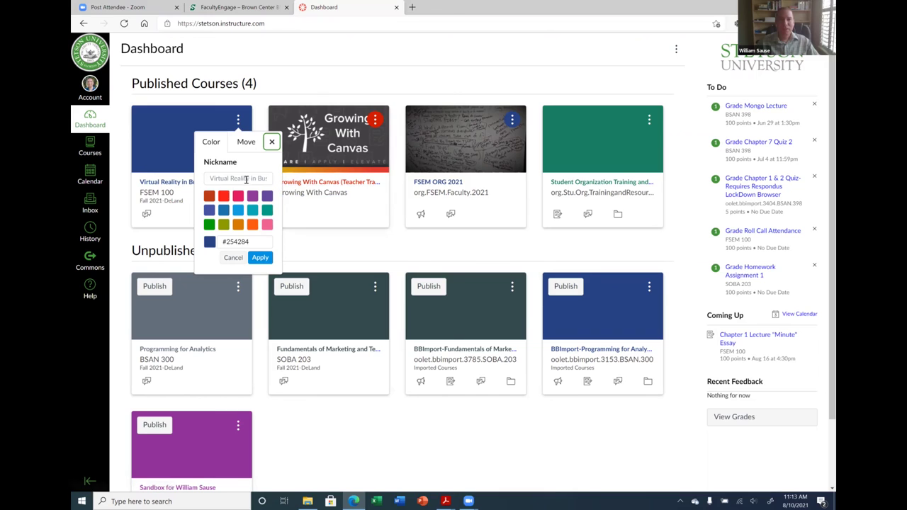
pyautogui.click(212, 179)
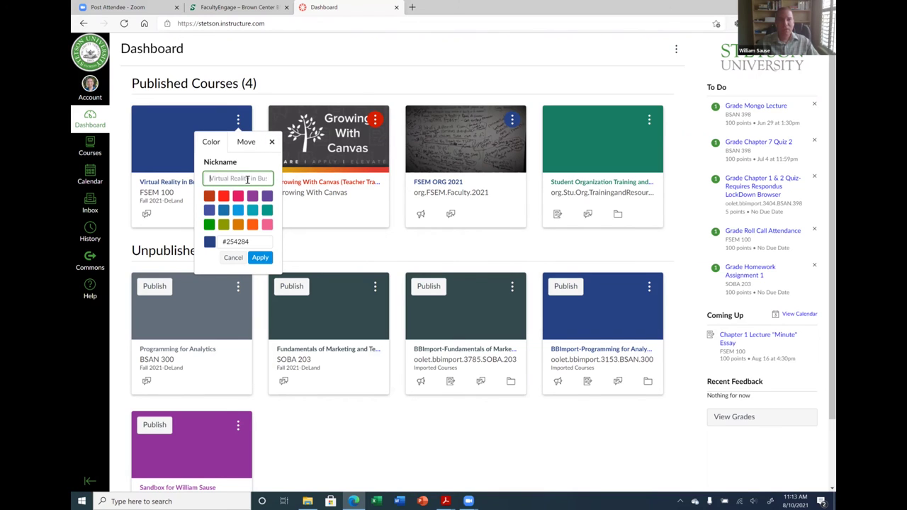
pyautogui.write('d')
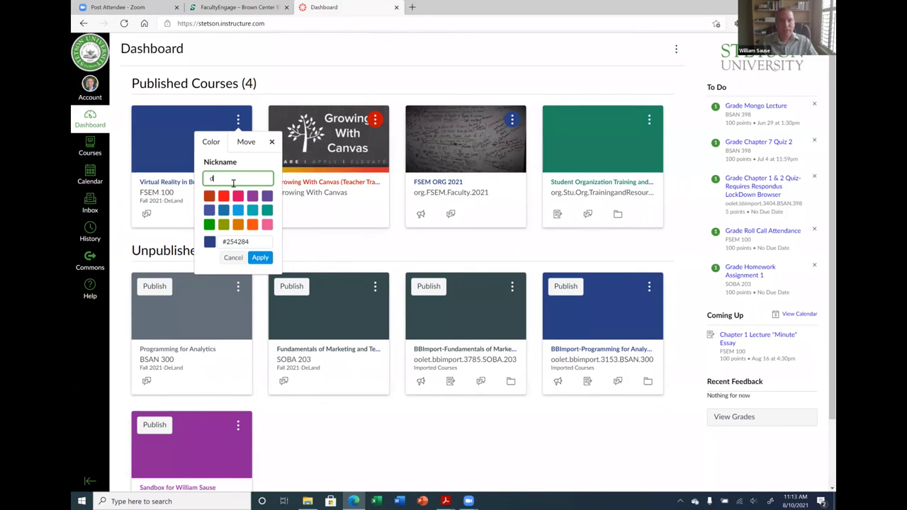
pyautogui.click(233, 257)
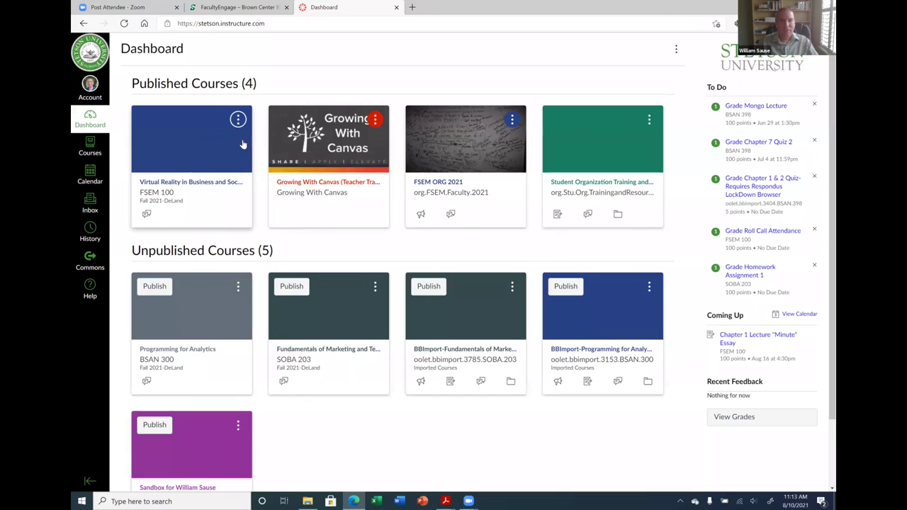
pyautogui.click(239, 121)
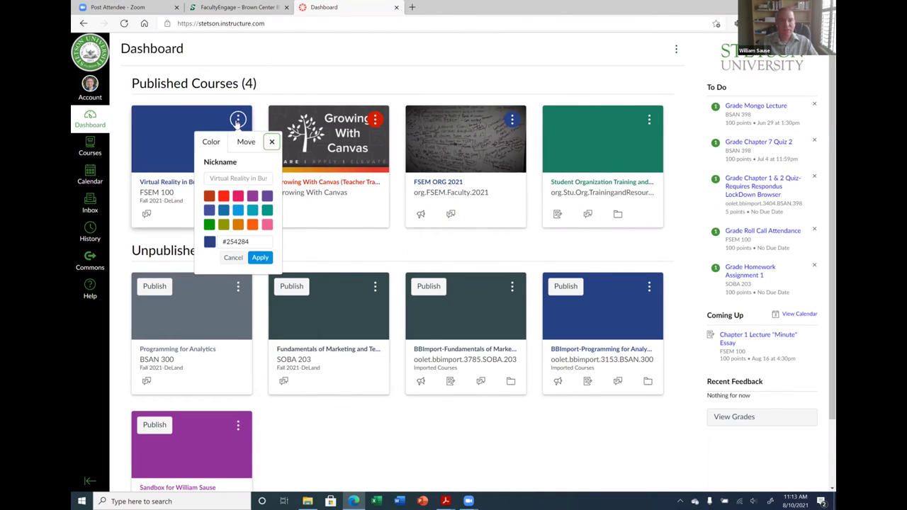
pyautogui.click(238, 121)
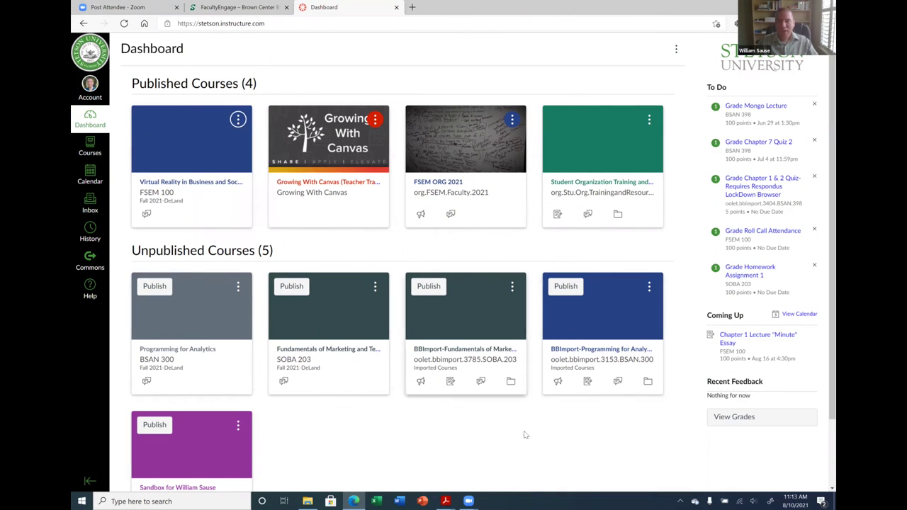